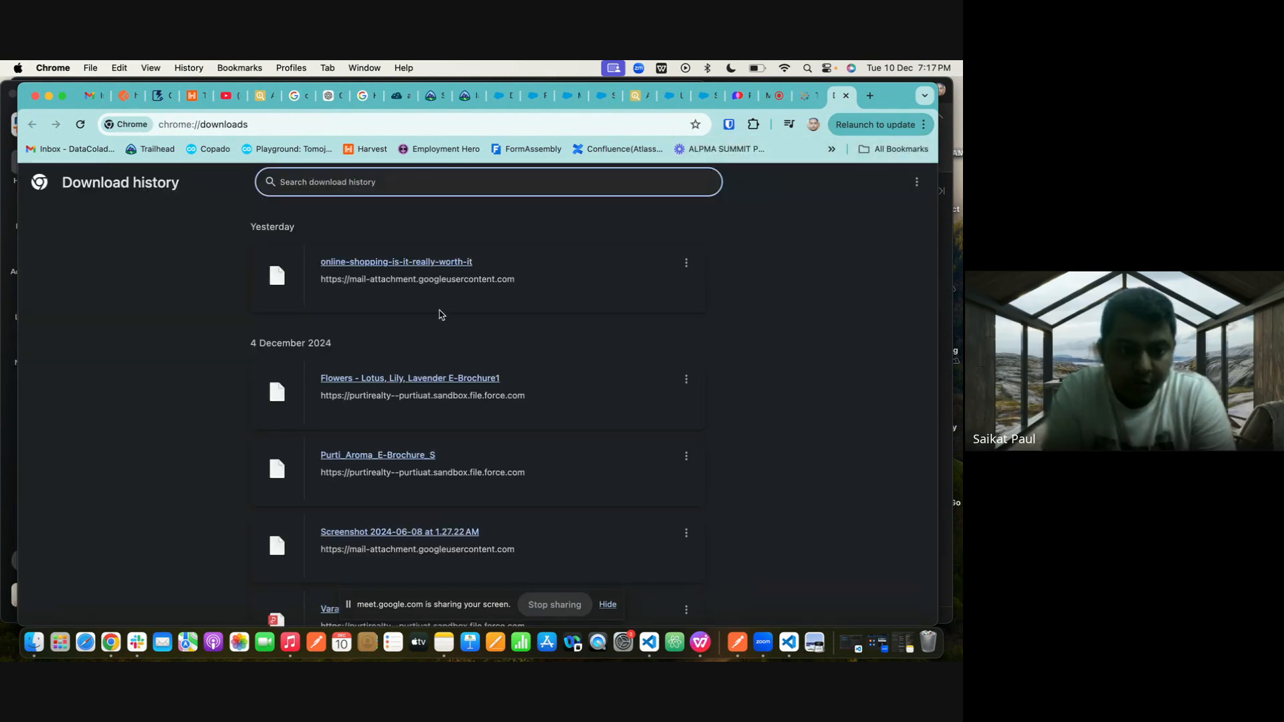
Check the Tableau Desktop 2024.3.1 release page, return to the Google Meet call and stop presenting the screen
left_click(809, 95)
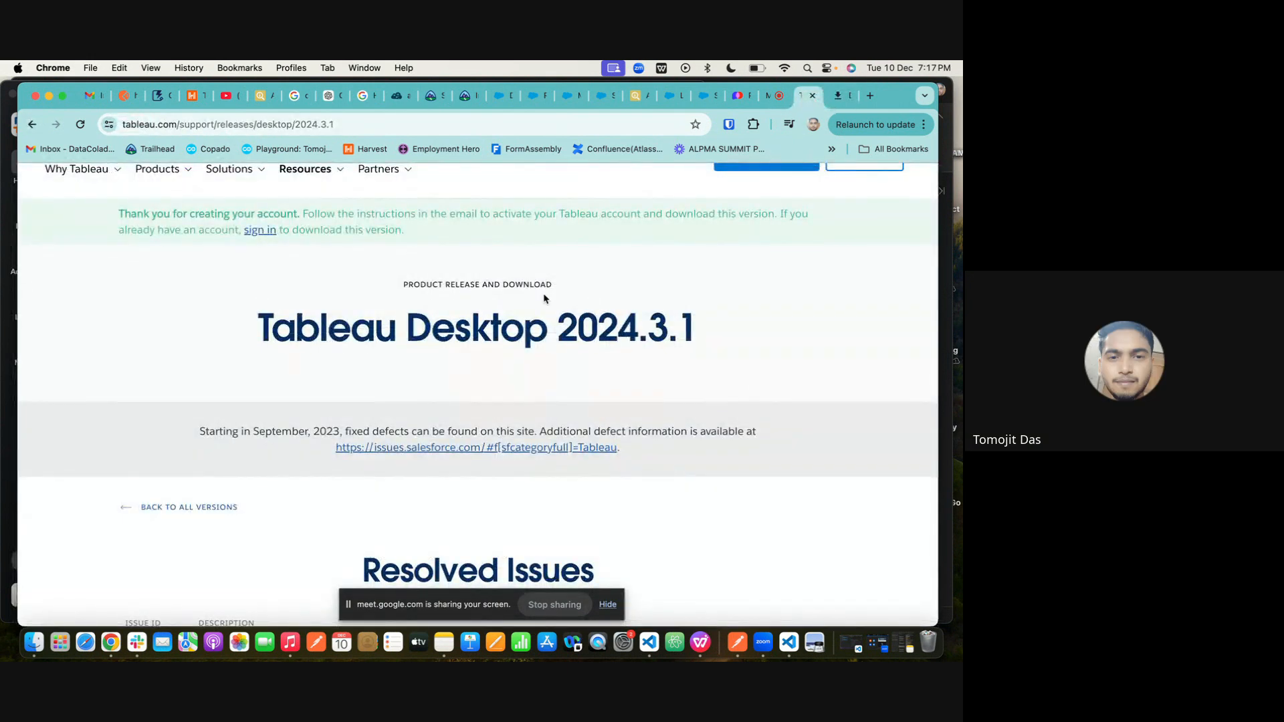
scroll(545, 299, "up", 1)
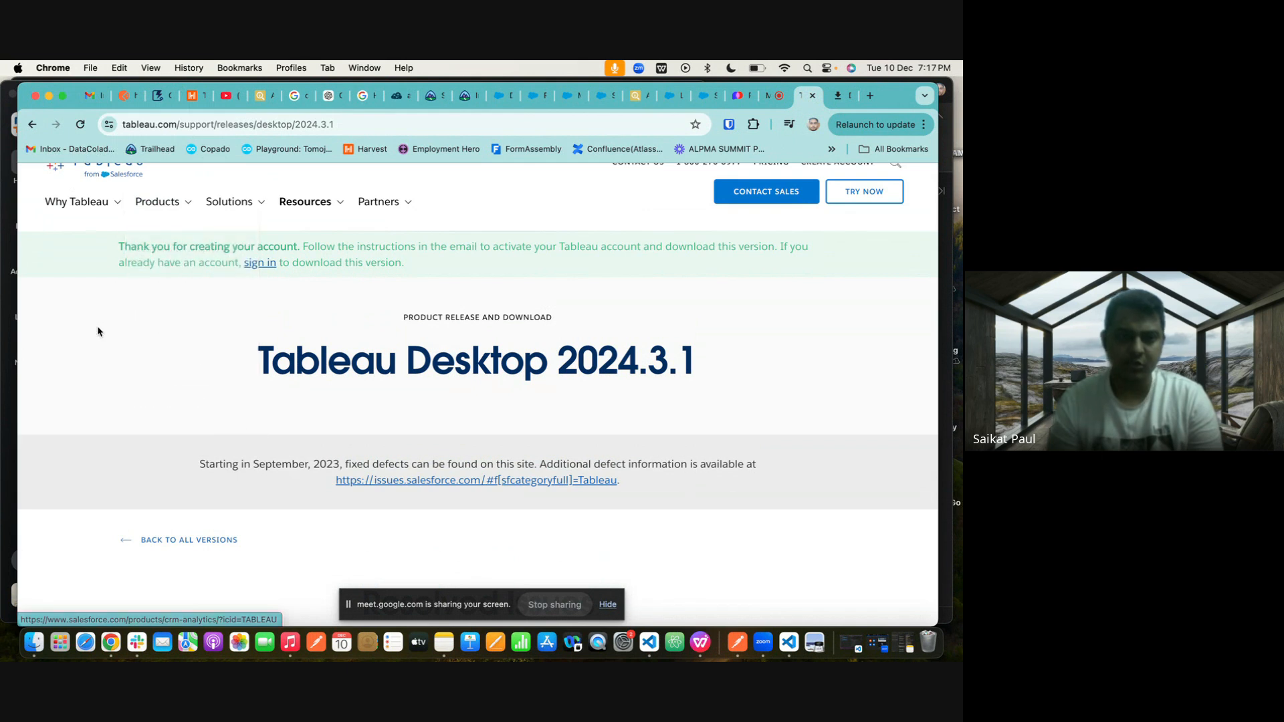
left_click(771, 99)
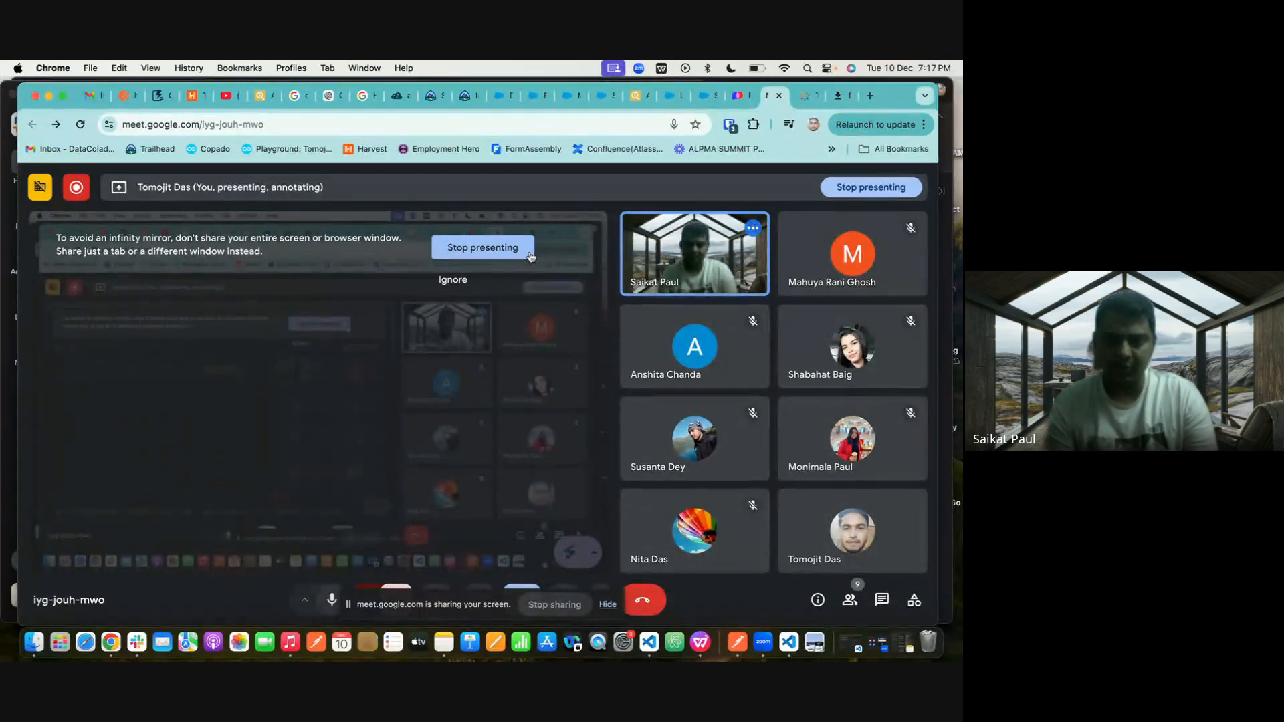
left_click(528, 254)
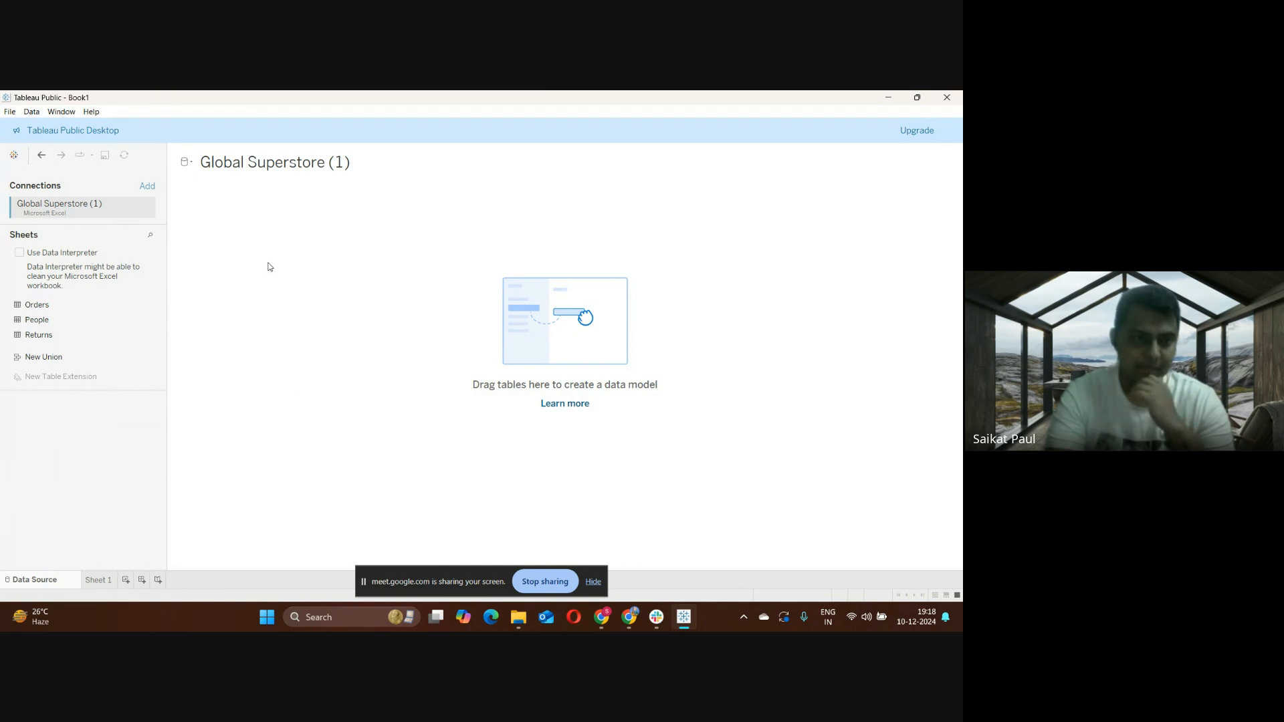
Add the saved Sample - Superstore data source to the workbook
left_click(34, 113)
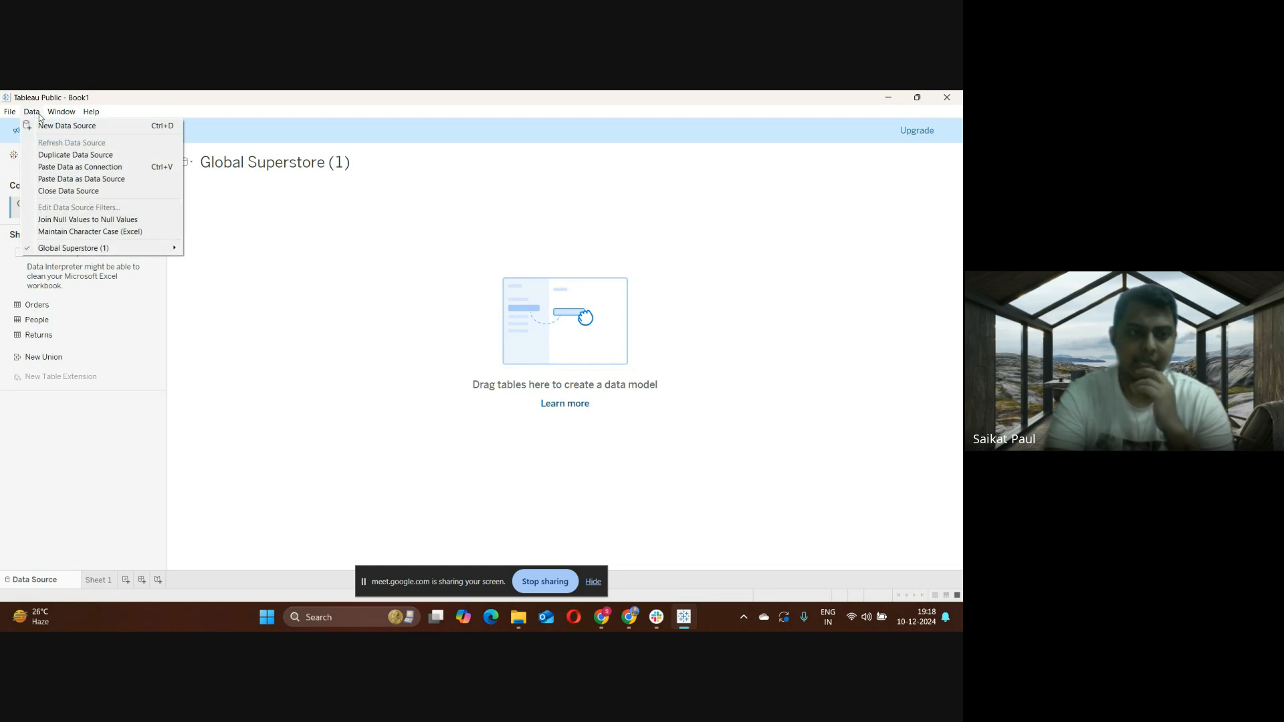
mouse_move(11, 116)
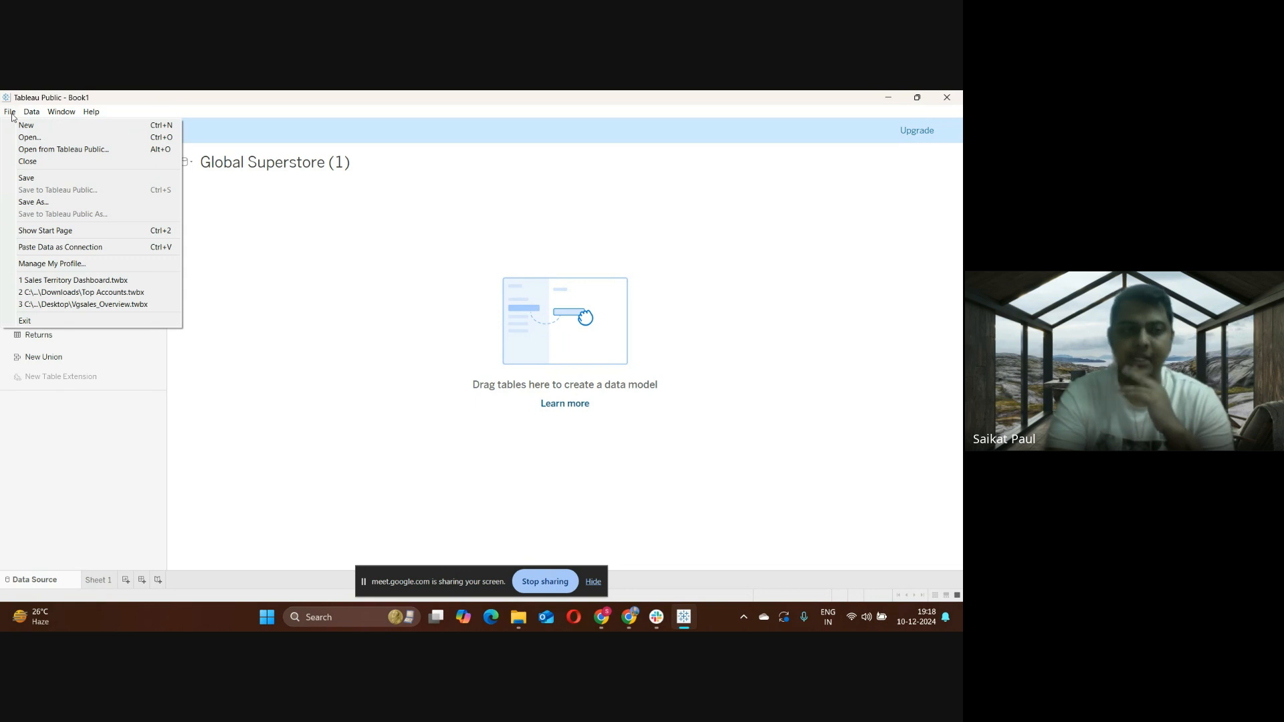
left_click(32, 116)
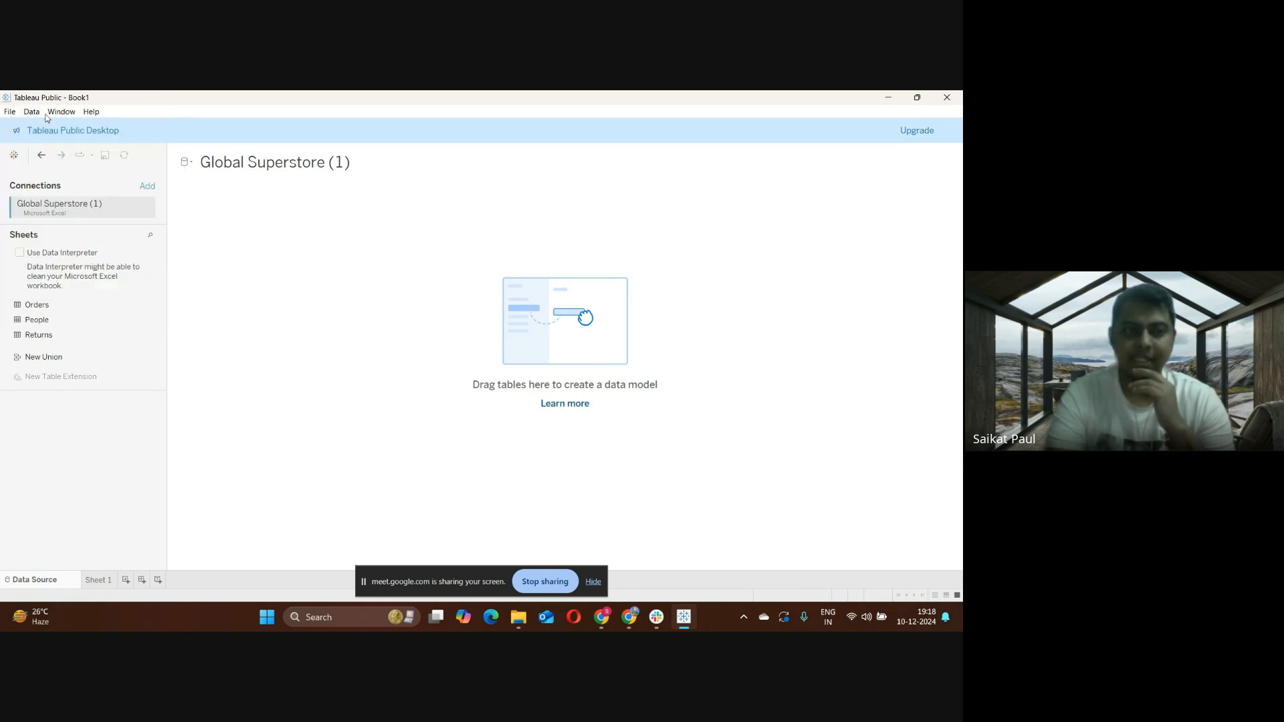
left_click(48, 117)
mouse_move(40, 117)
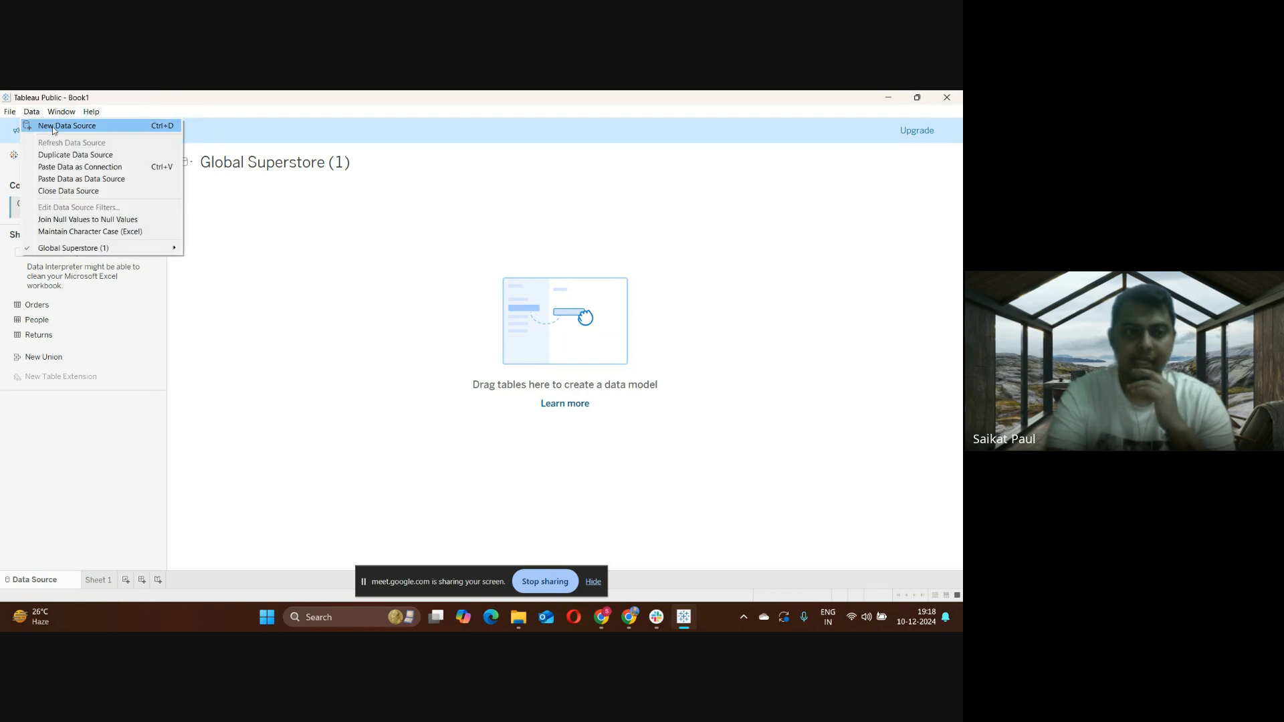
left_click(58, 126)
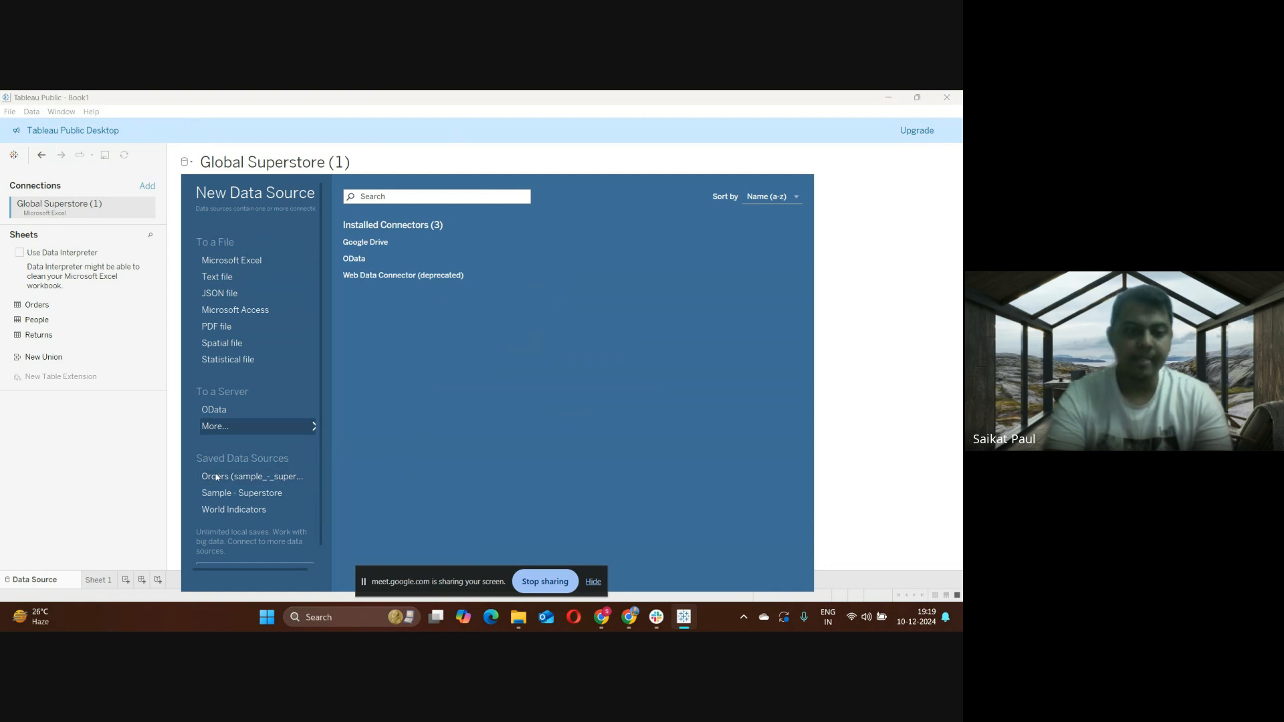
left_click(246, 496)
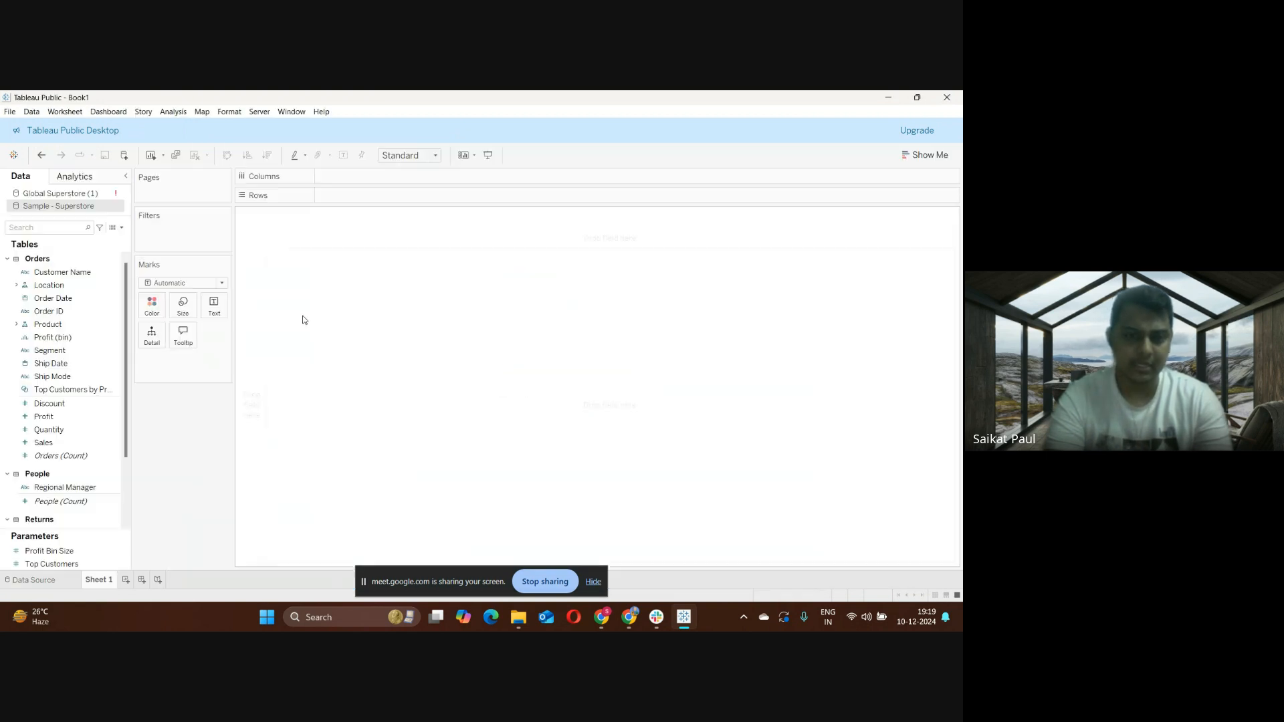
Switch the sheet's data source to Global Superstore (1) and look at the available Analytics options
left_click(110, 194)
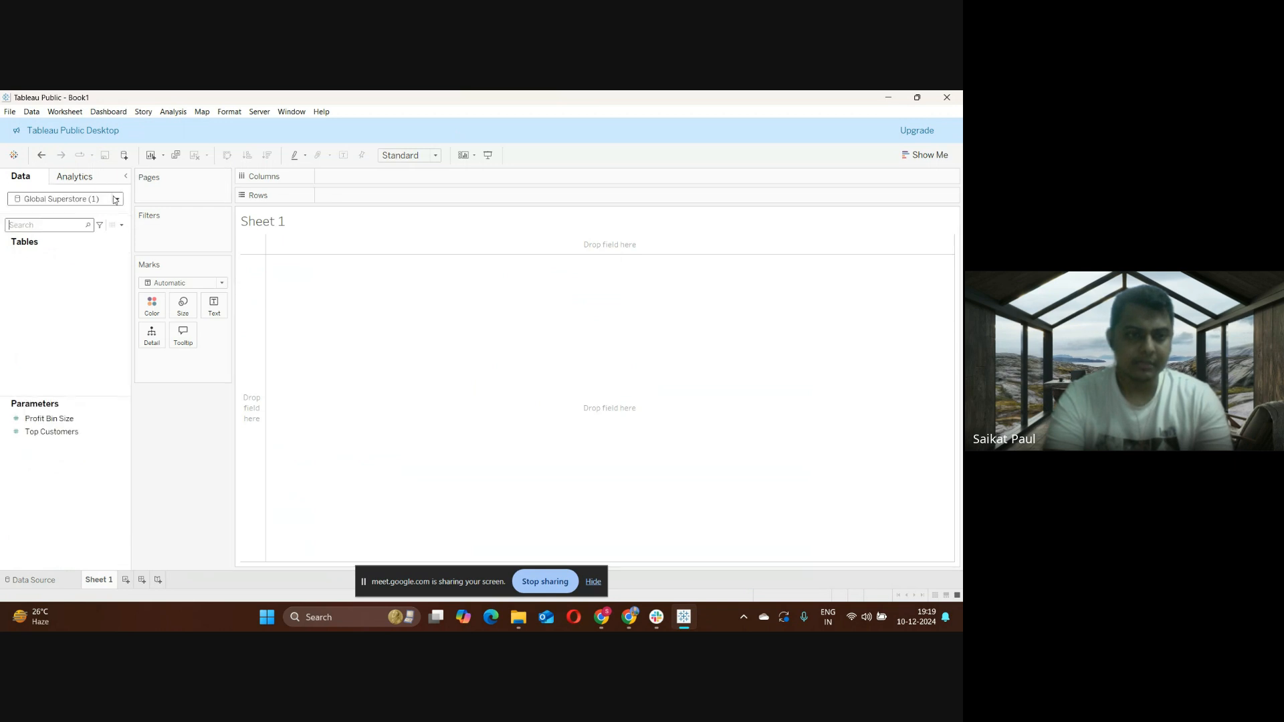
left_click(75, 176)
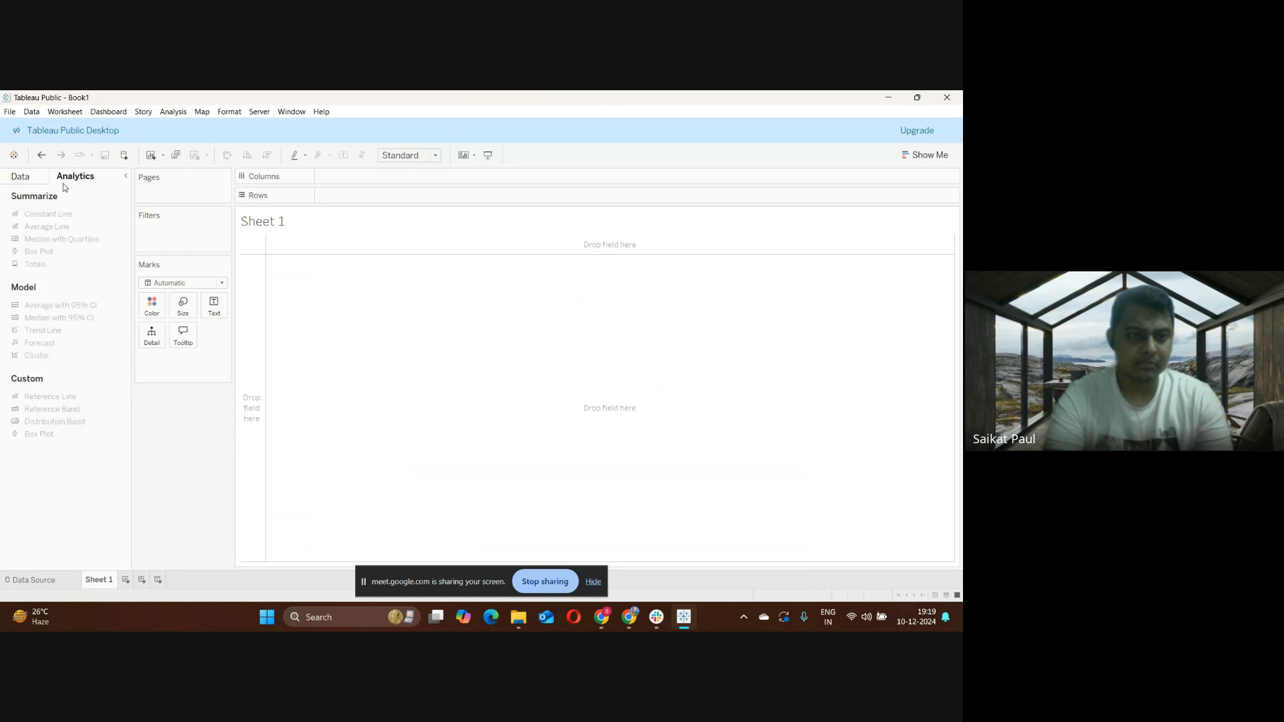
left_click(37, 178)
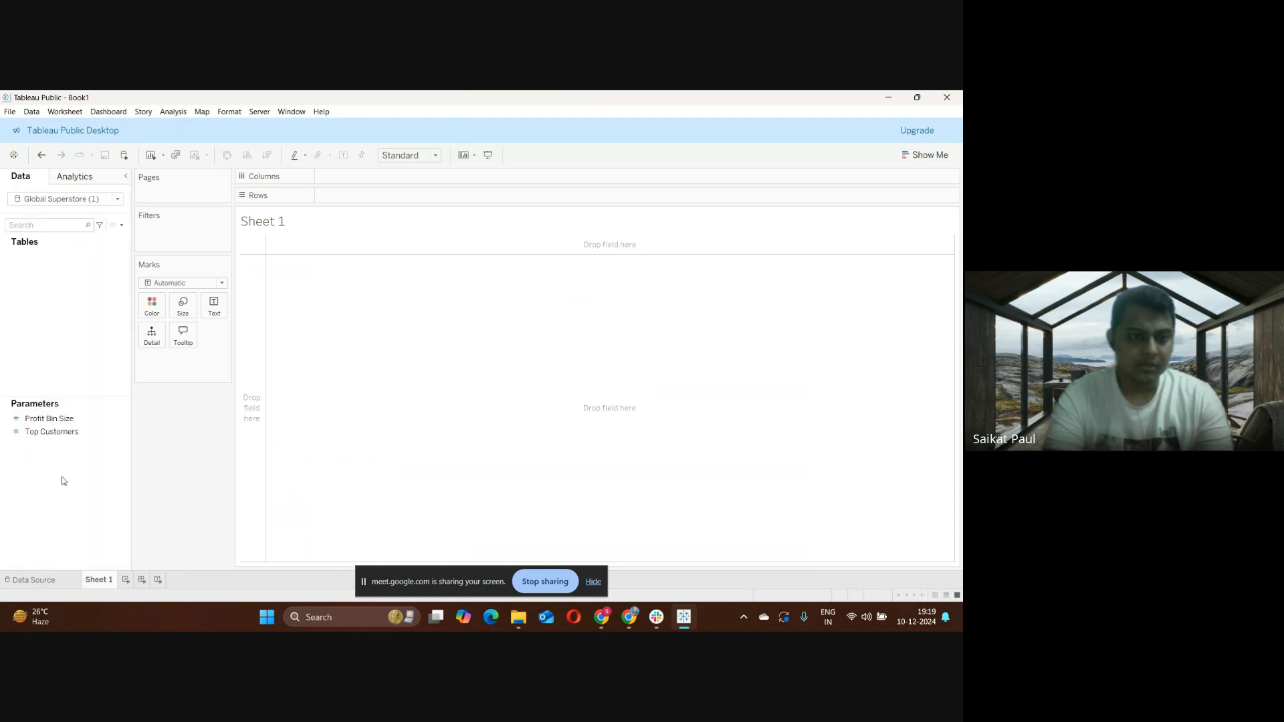
Return to the start page, close Tableau Public and relaunch it from the desktop
left_click(16, 156)
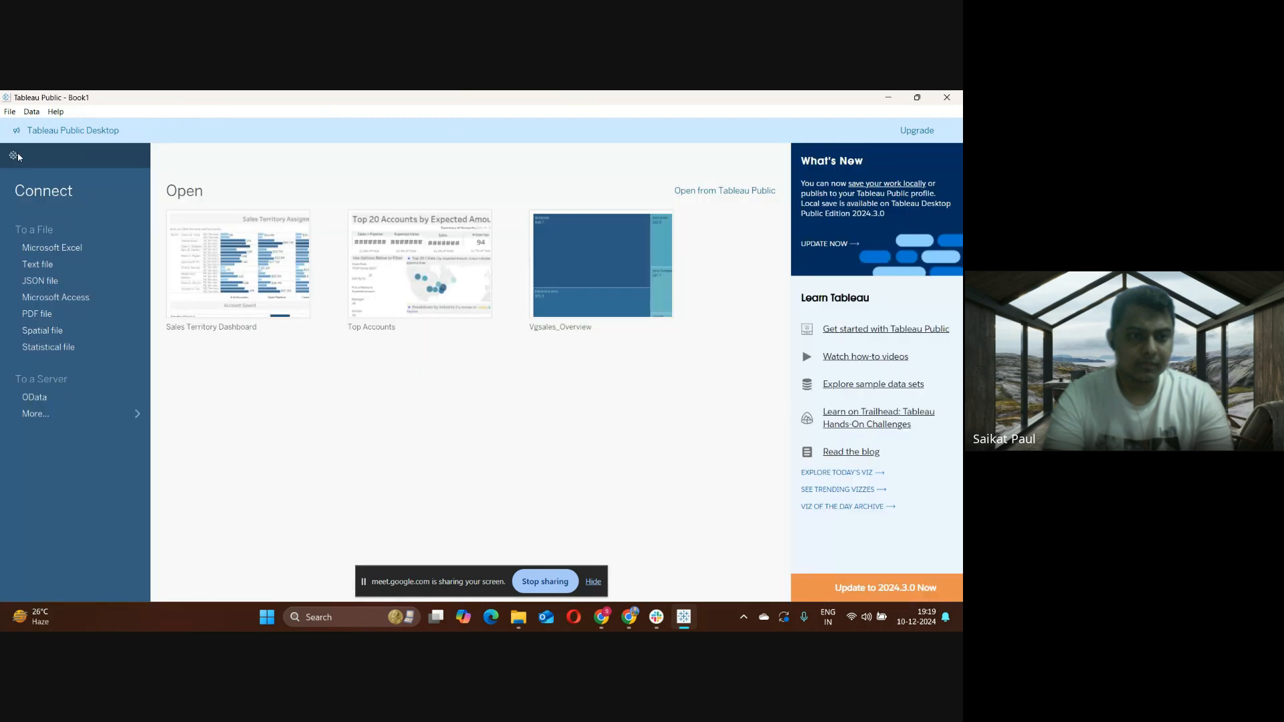
left_click(947, 100)
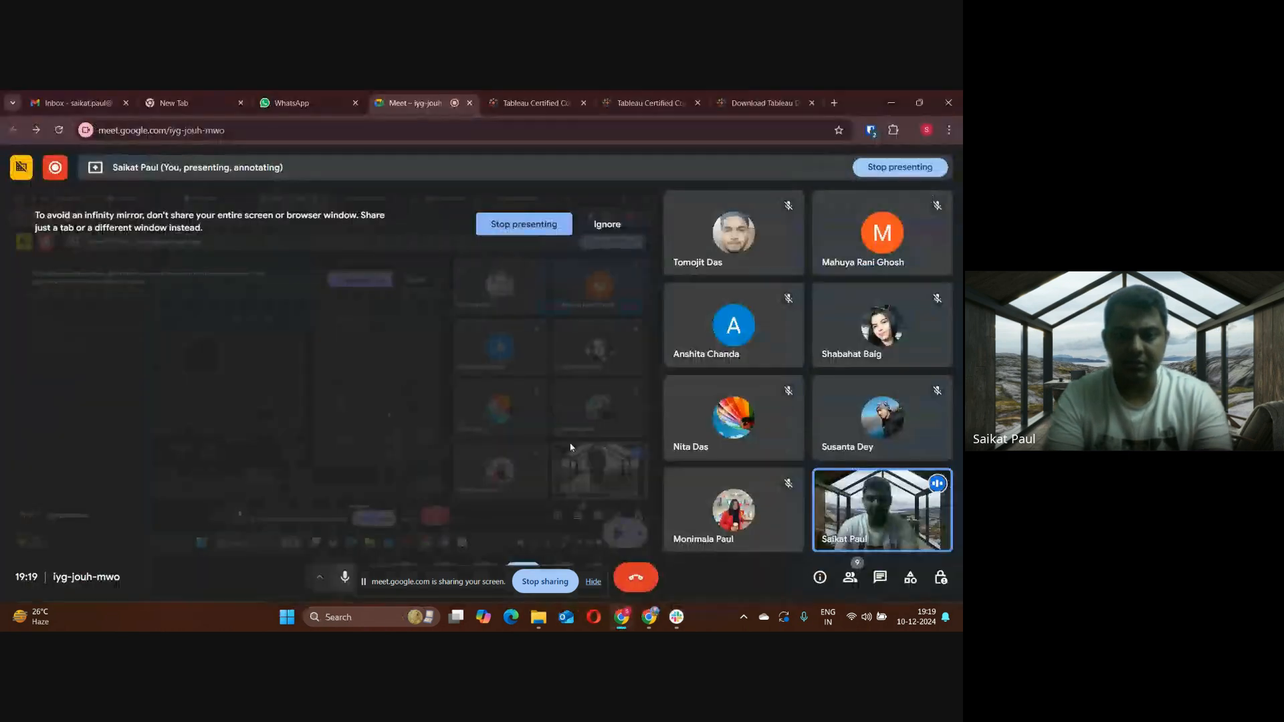
left_click(649, 616)
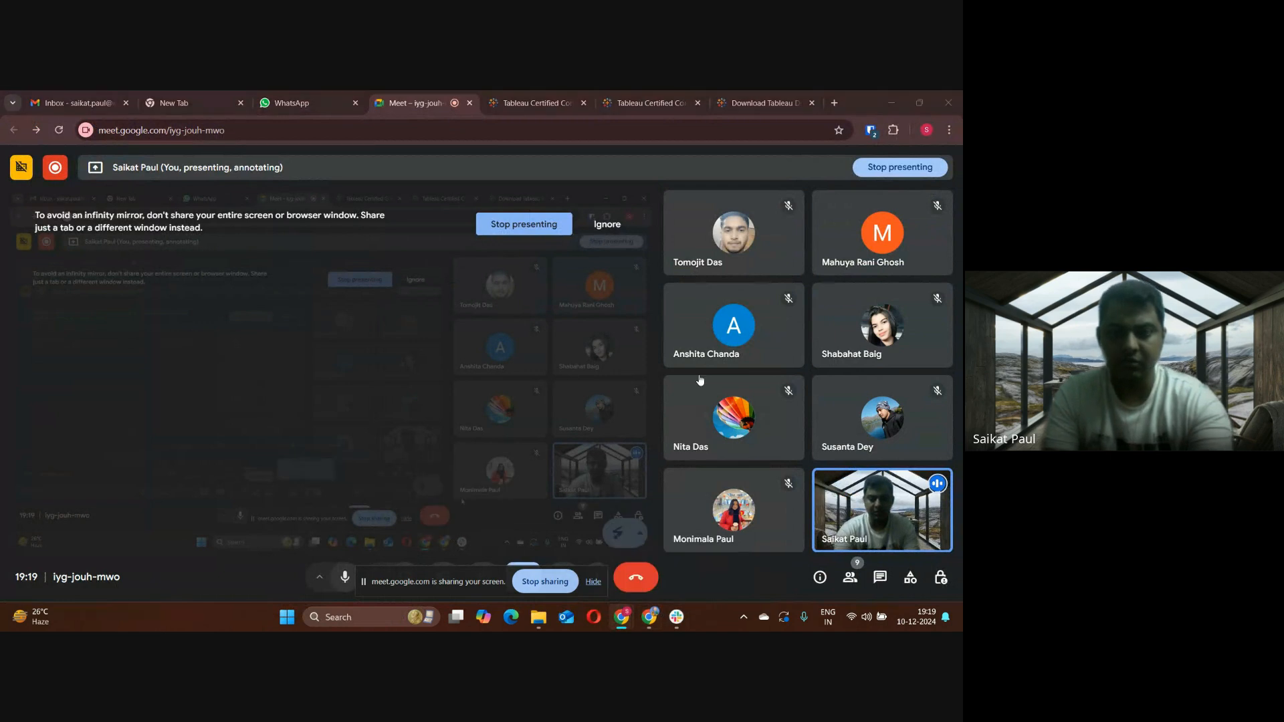
left_click(673, 349)
left_click(650, 616)
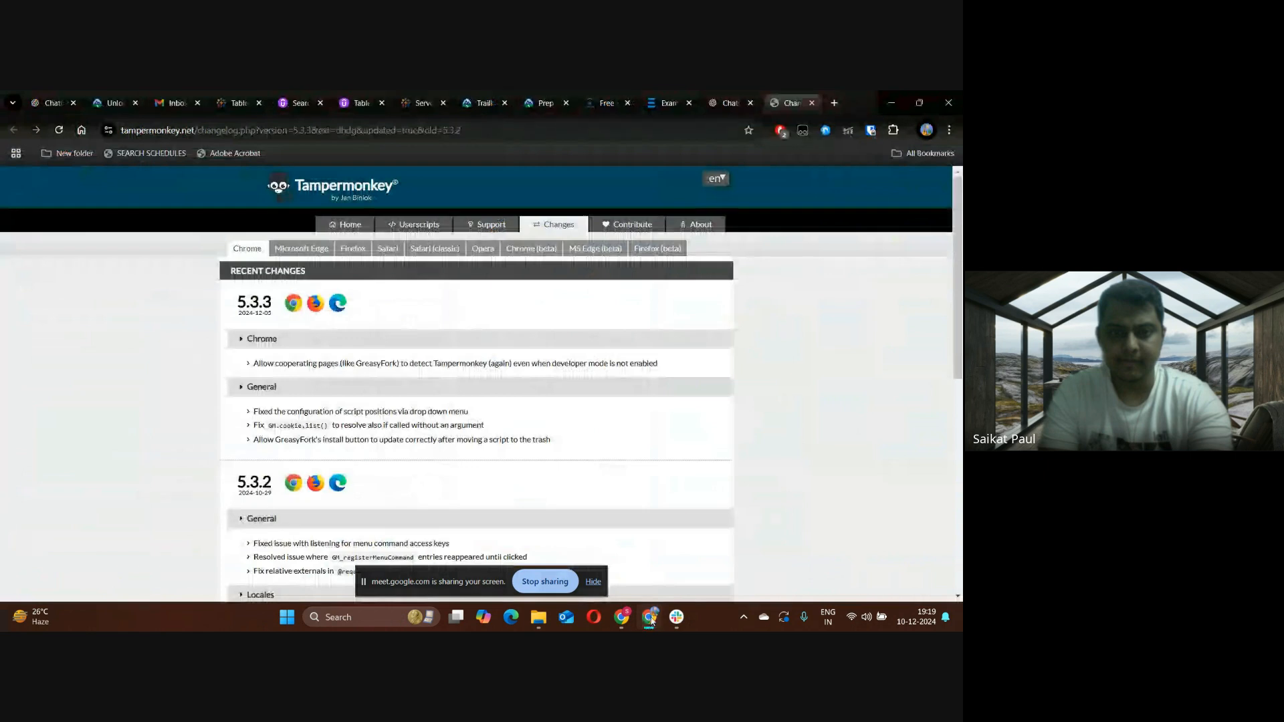
left_click(649, 616)
key("super+d")
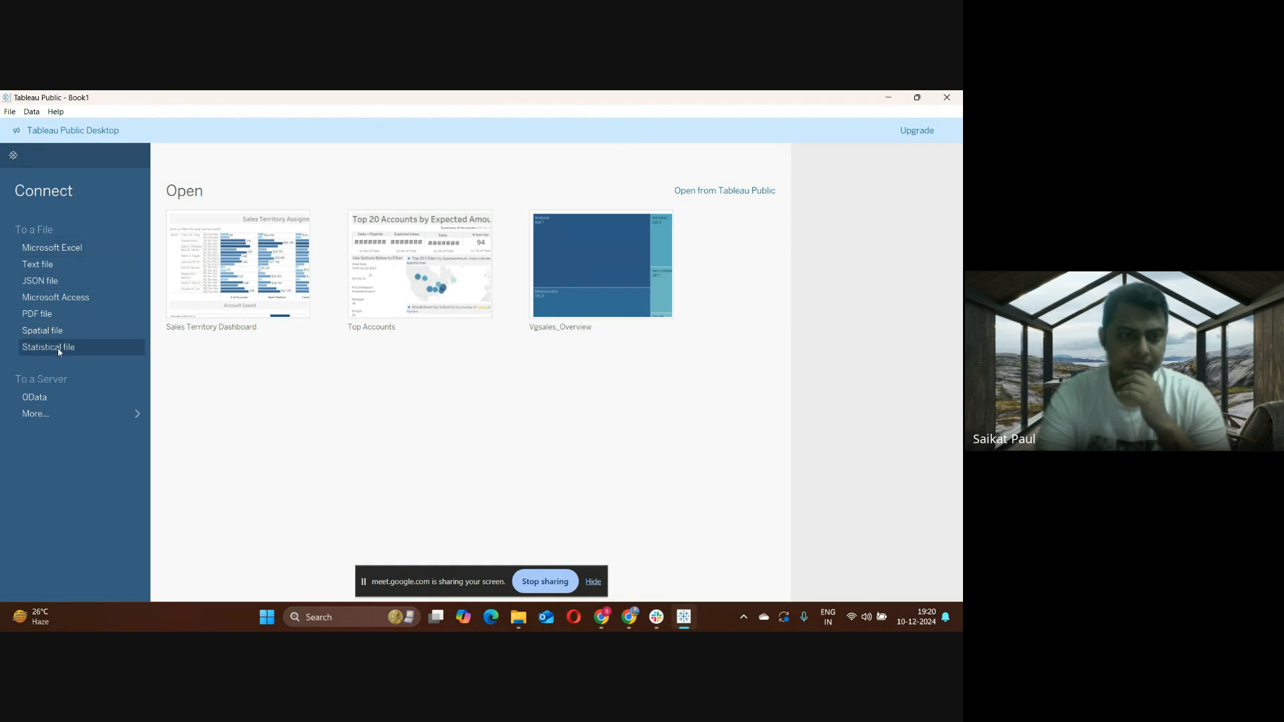
left_click(31, 112)
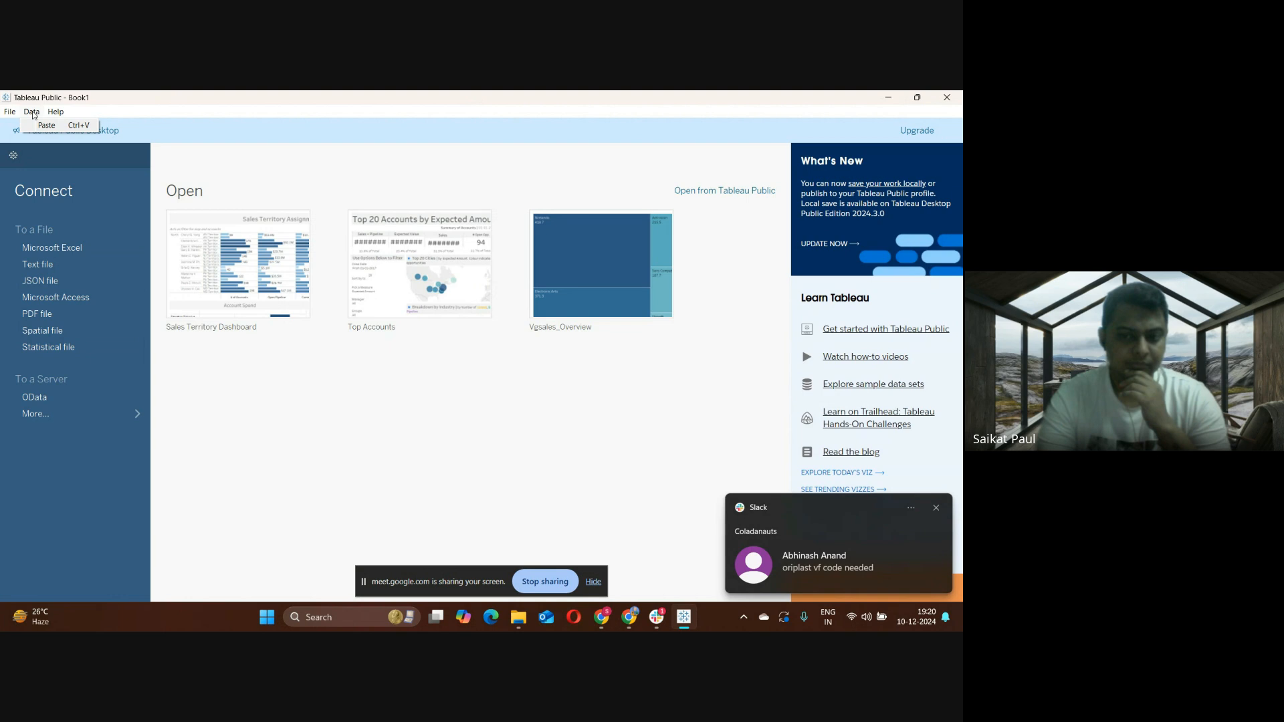
Switch to Gmail, open the Salesforce sandbox identity email in the Forums category and copy the latest verification code
mouse_move(601, 616)
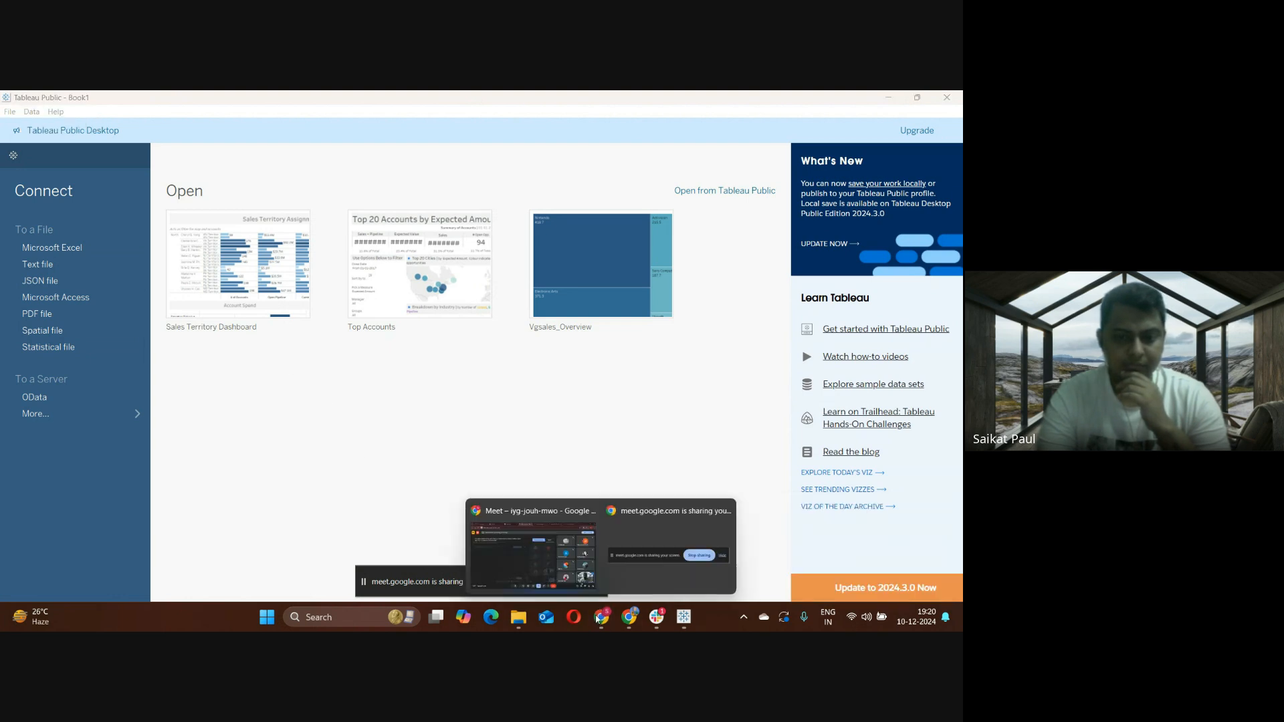
left_click(529, 542)
left_click(73, 102)
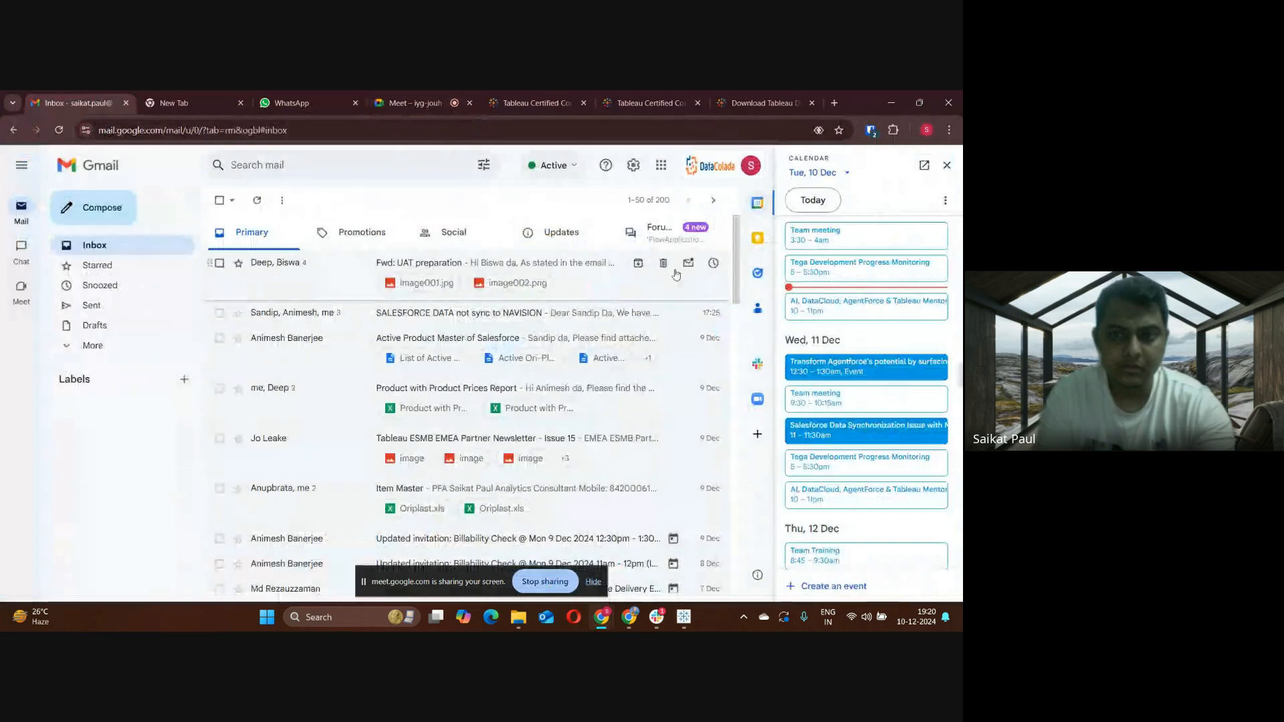
left_click(673, 237)
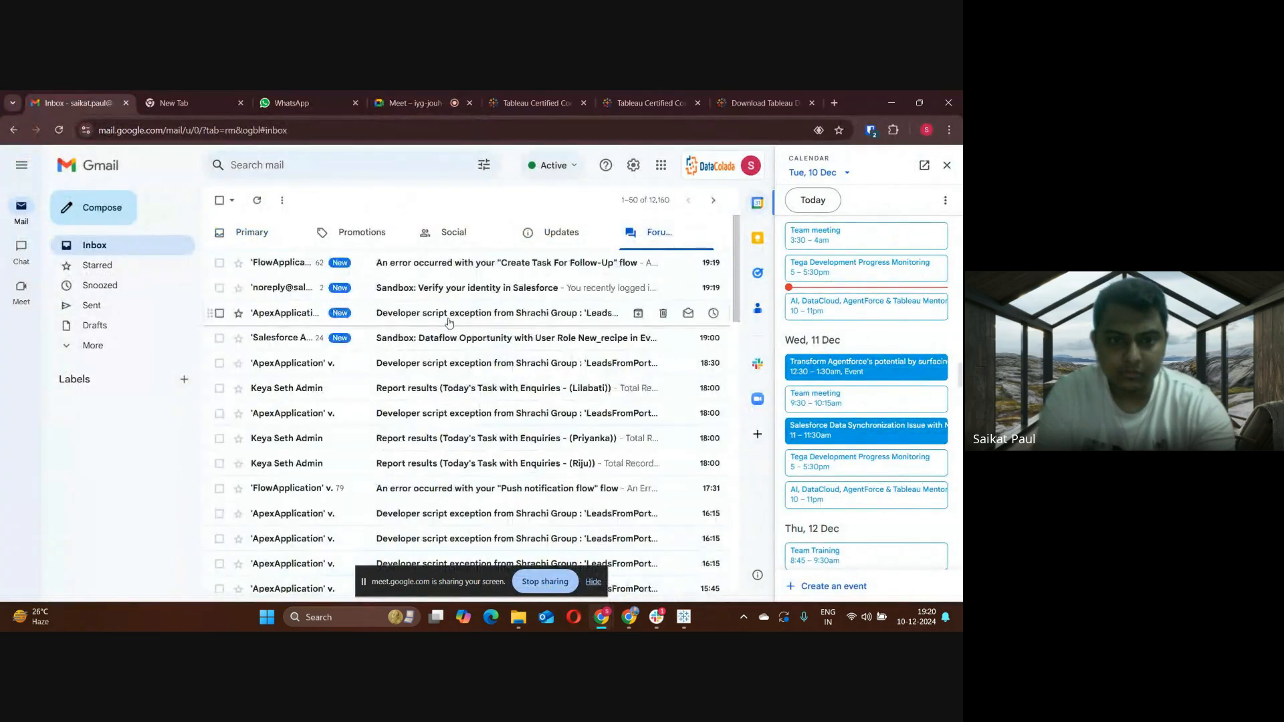
left_click(441, 291)
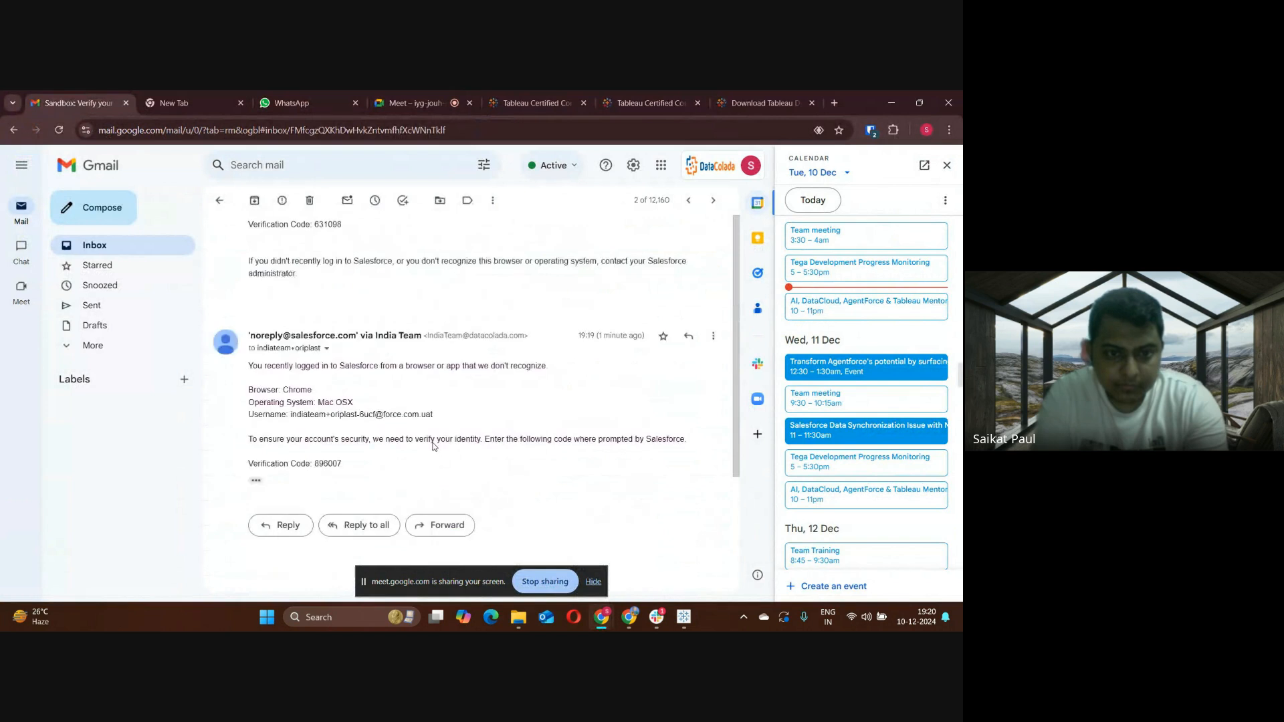
double_click(328, 463)
key("ctrl+c")
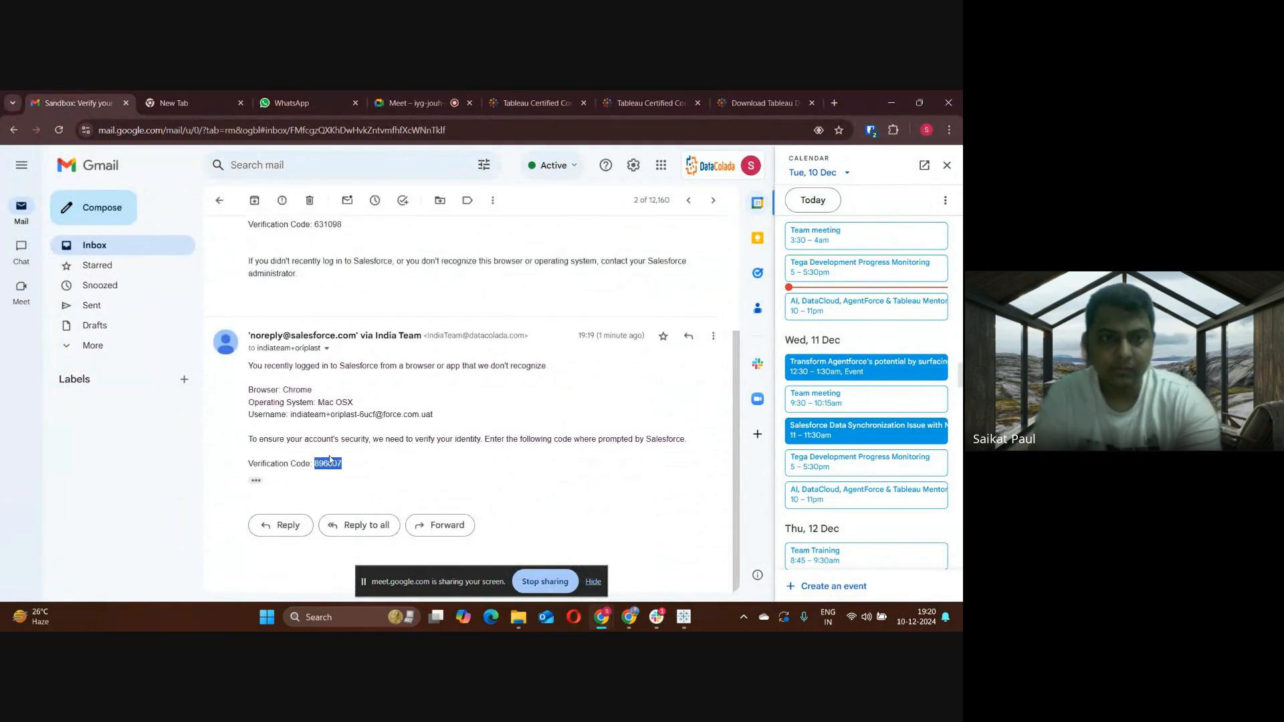
Switch to Slack and send the copied verification code to the colleague who requested it in a direct message
left_click(656, 617)
left_click(158, 397)
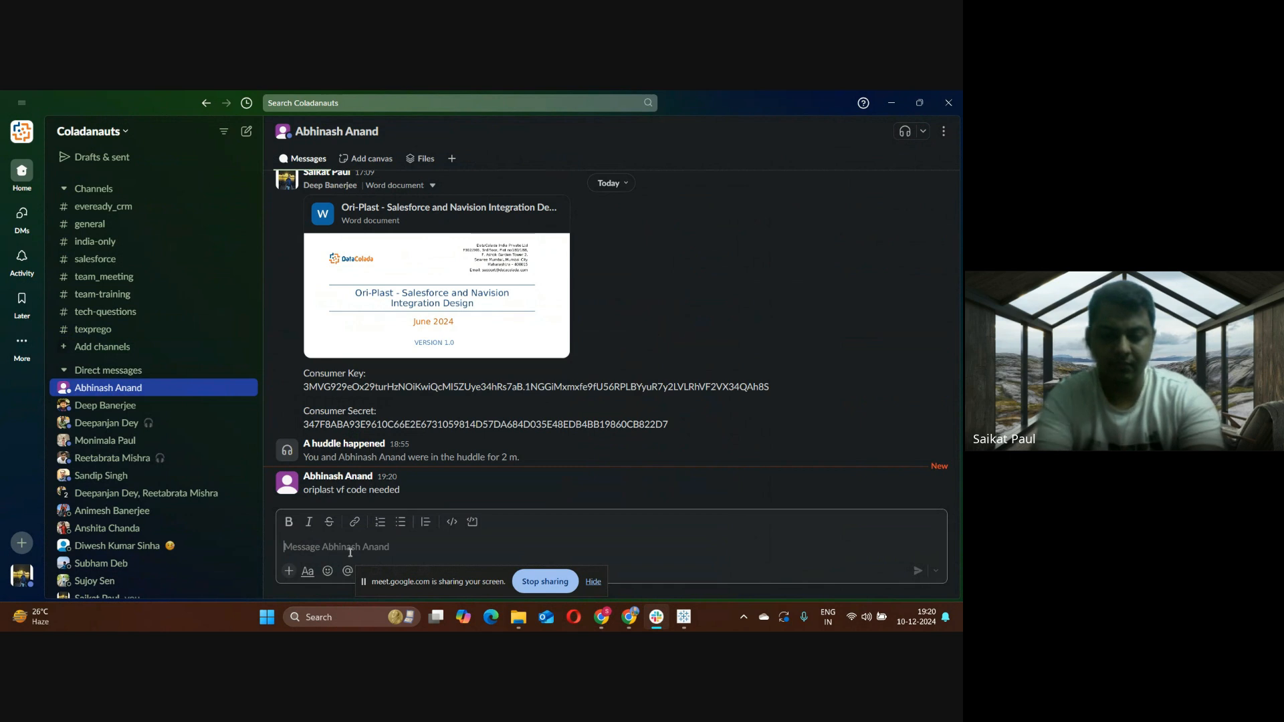
key("ctrl+v")
key("Return")
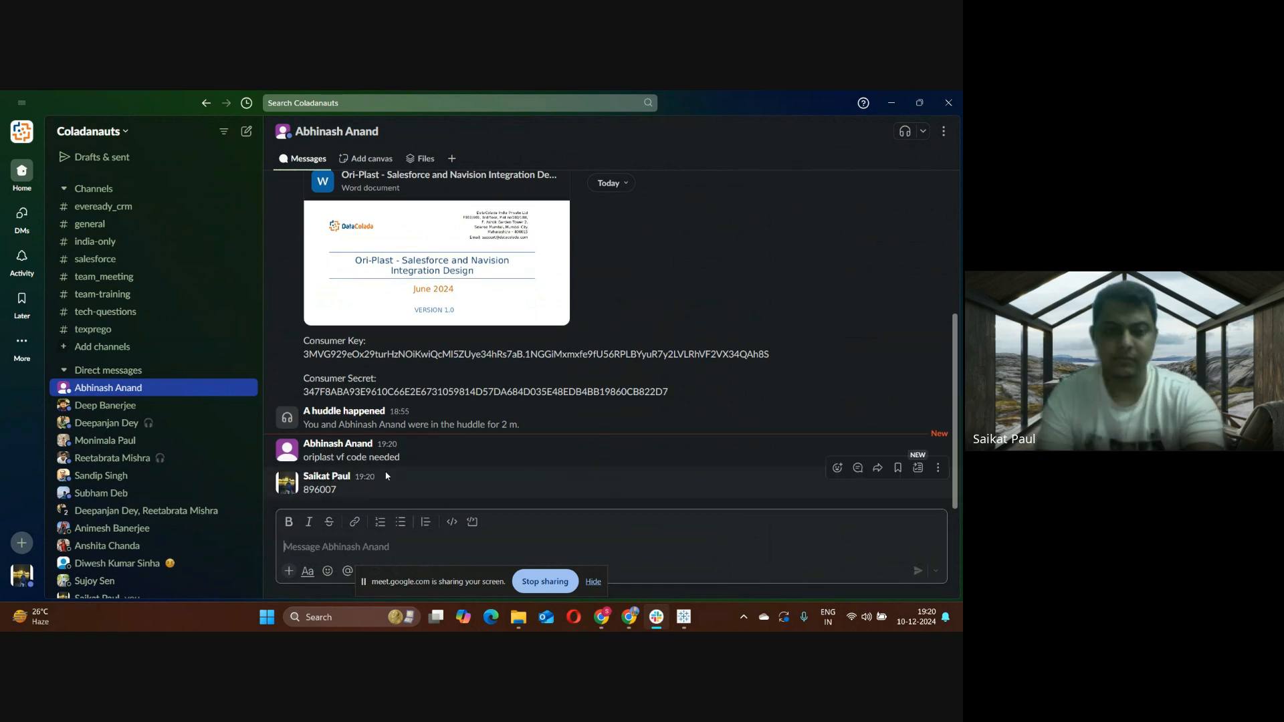
Switch back to Tableau Public and display the list of installed server connectors
key("alt+Tab")
left_click(194, 103)
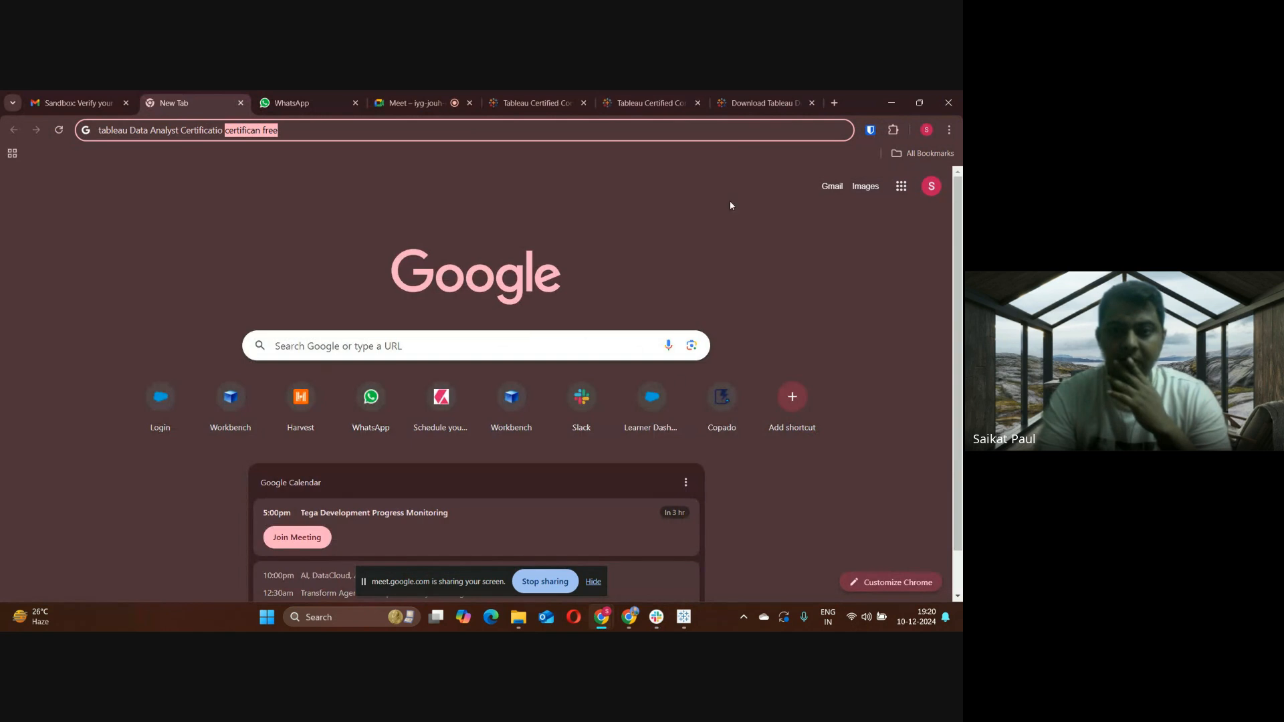
left_click(683, 617)
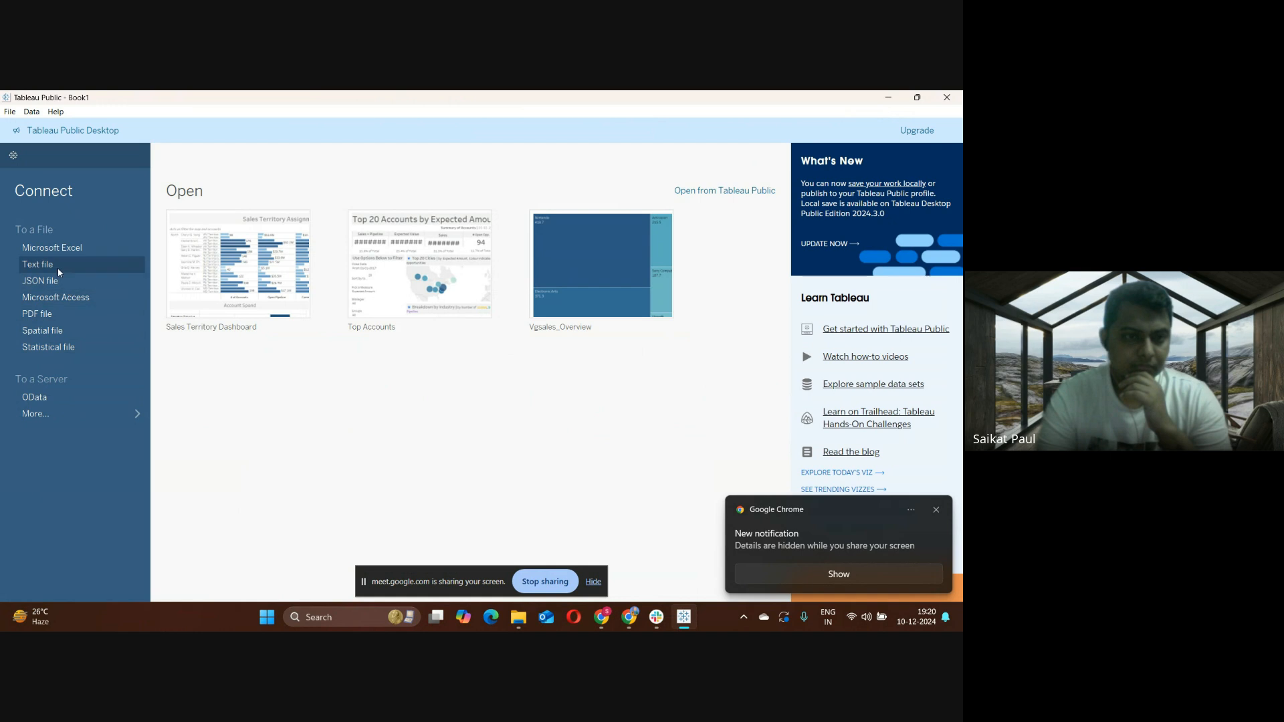
left_click(54, 249)
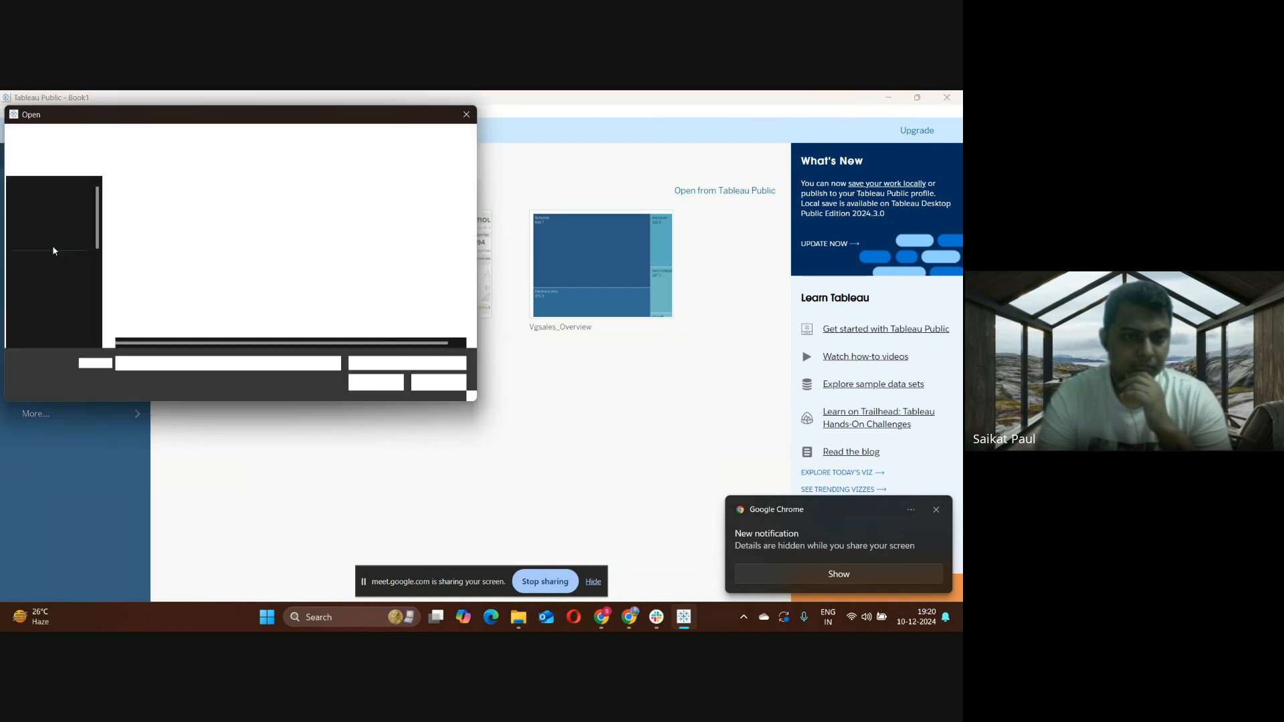
left_click(466, 114)
left_click(137, 415)
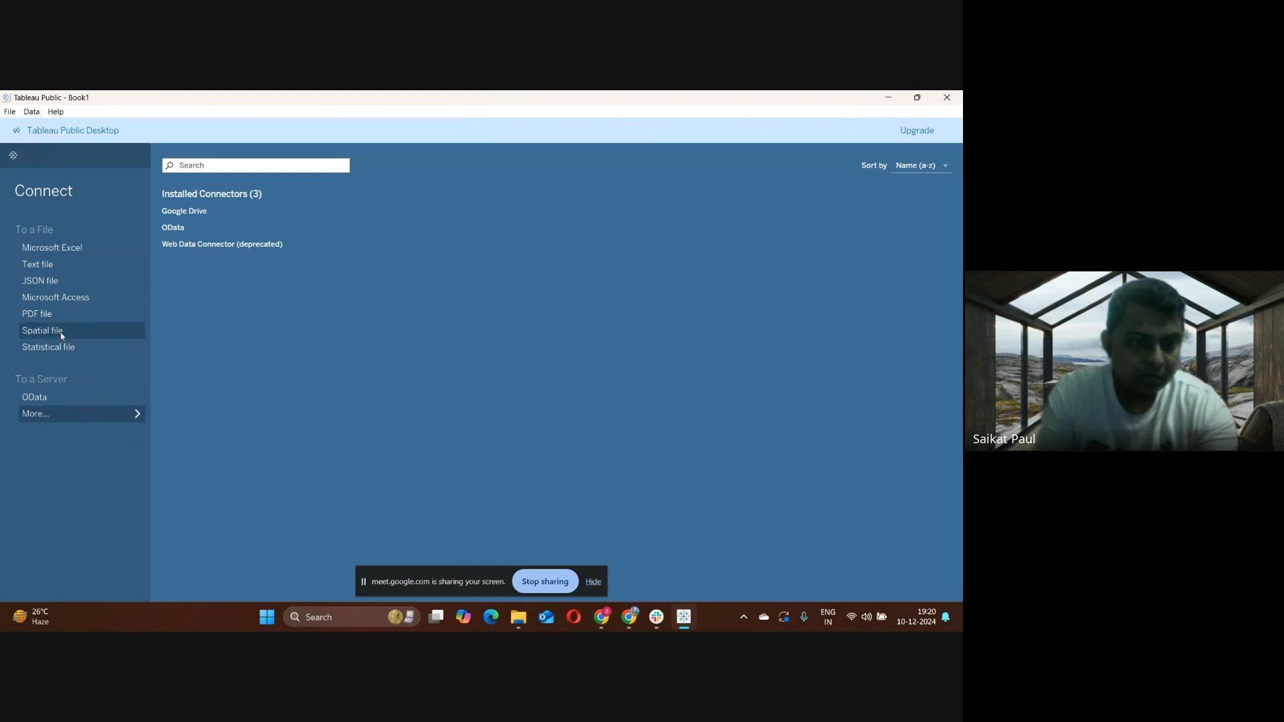
left_click(57, 250)
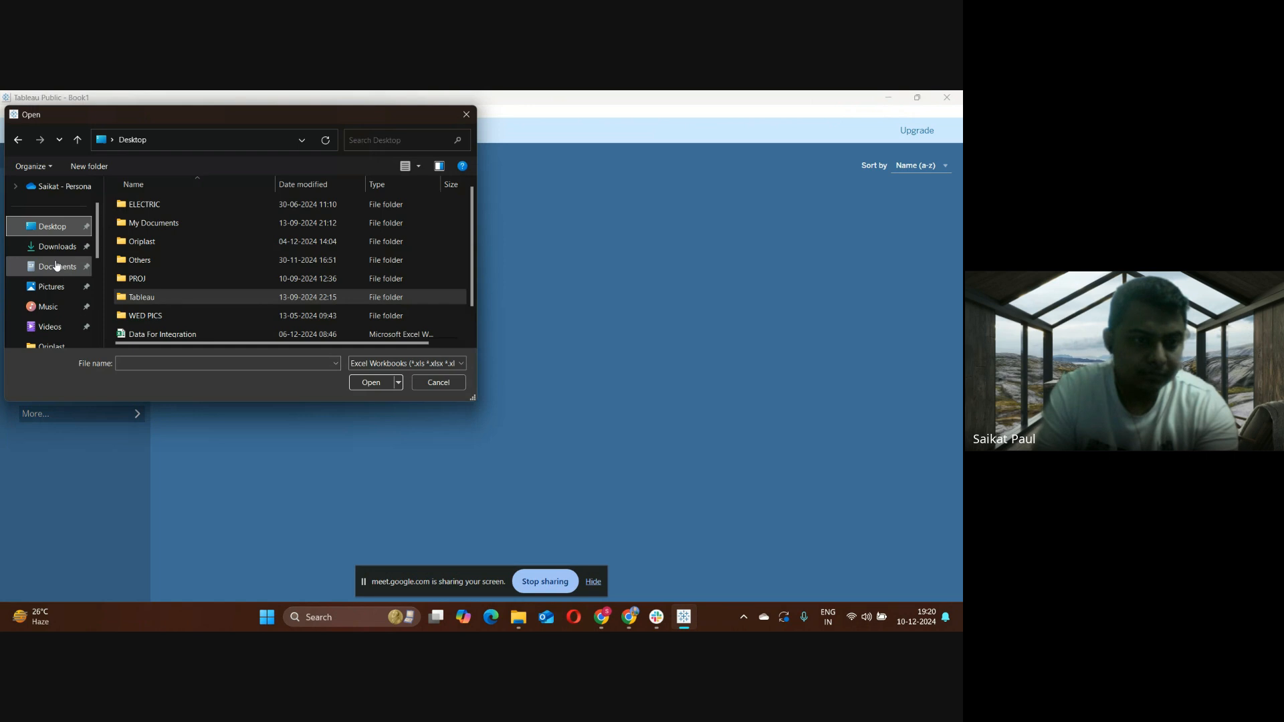
left_click(64, 248)
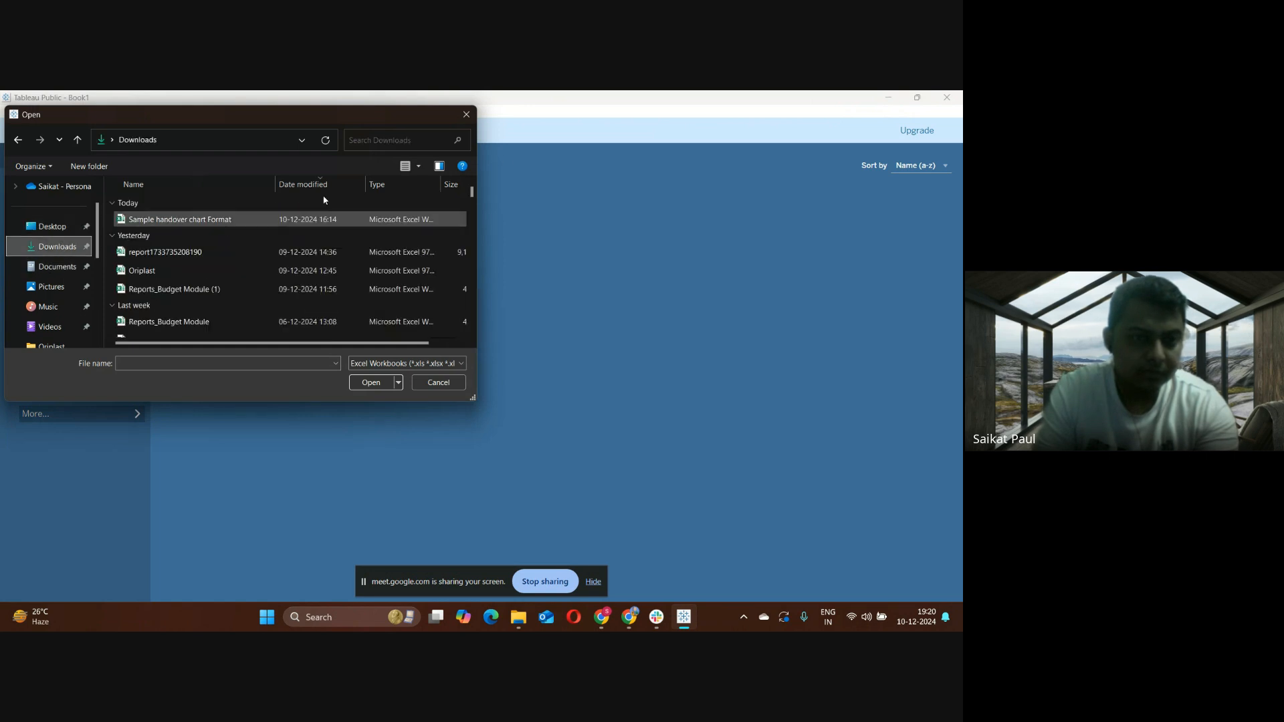
left_click(466, 115)
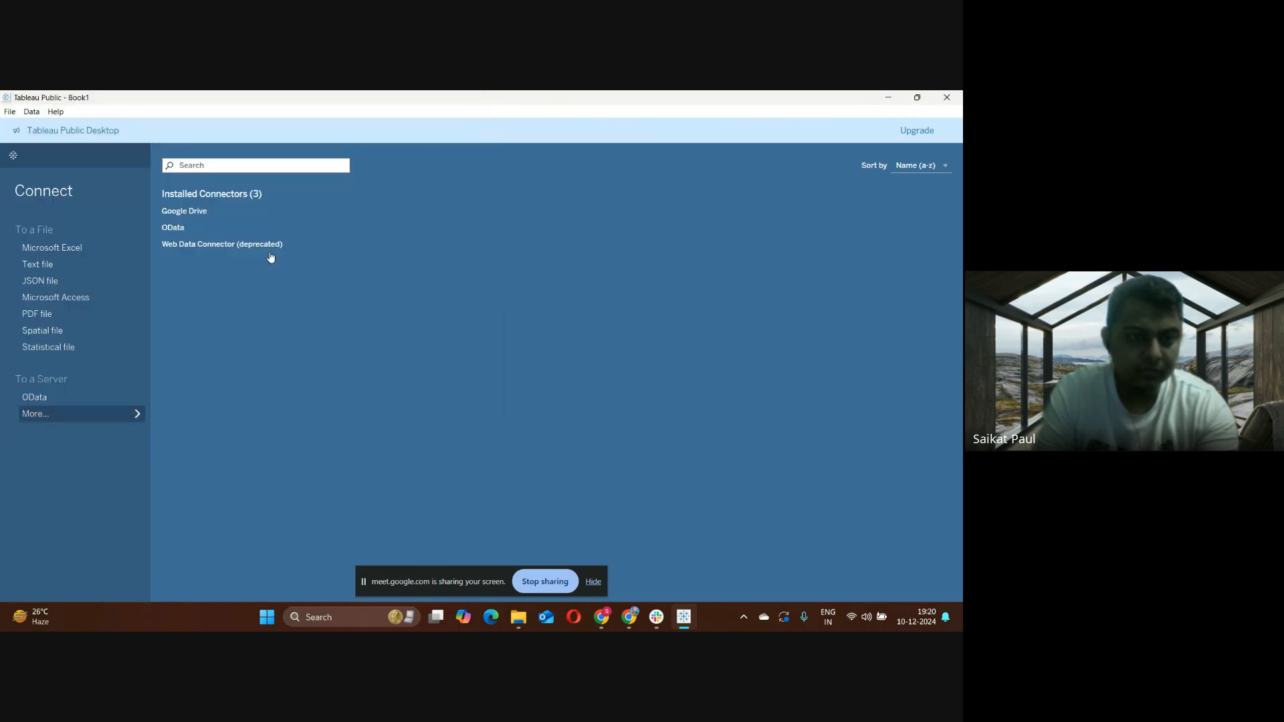
Connect to the Microsoft Excel workbook Global Superstore (1) in the Desktop's Tableau folder
left_click(86, 244)
left_click(172, 260)
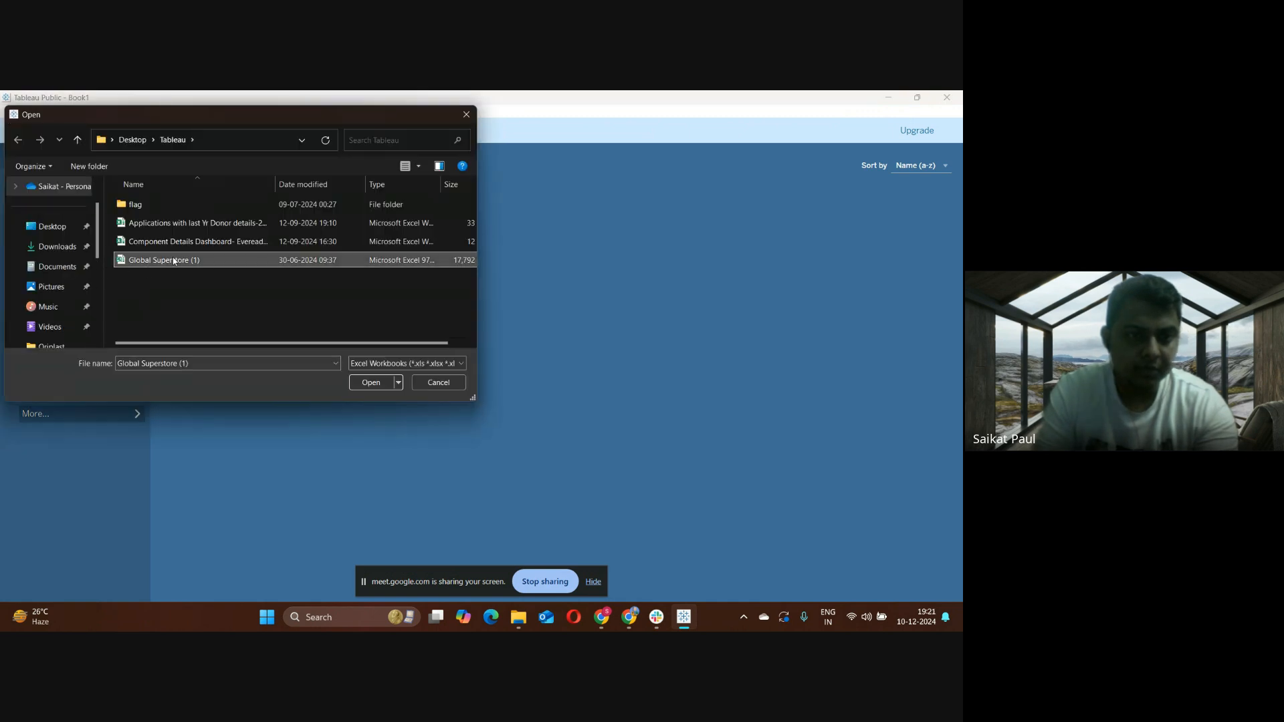
left_click(361, 382)
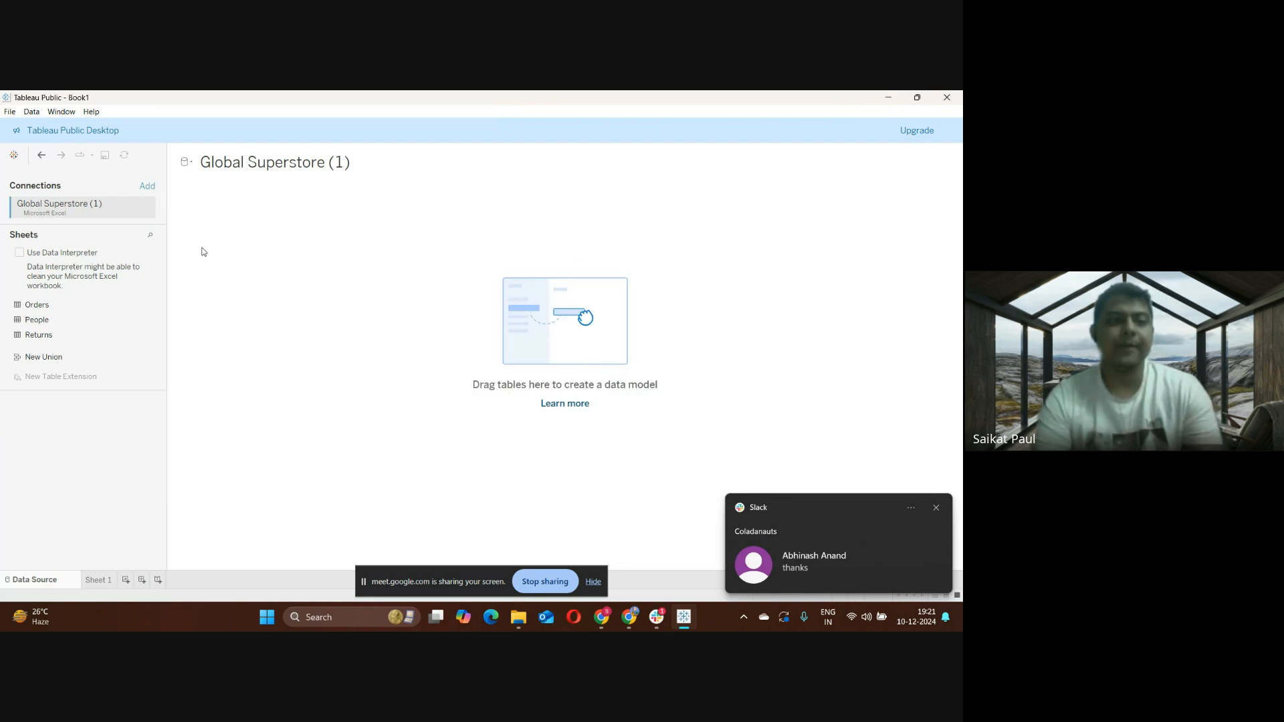
Display the new data source connection options, review the installed server connectors and dismiss them
left_click(31, 112)
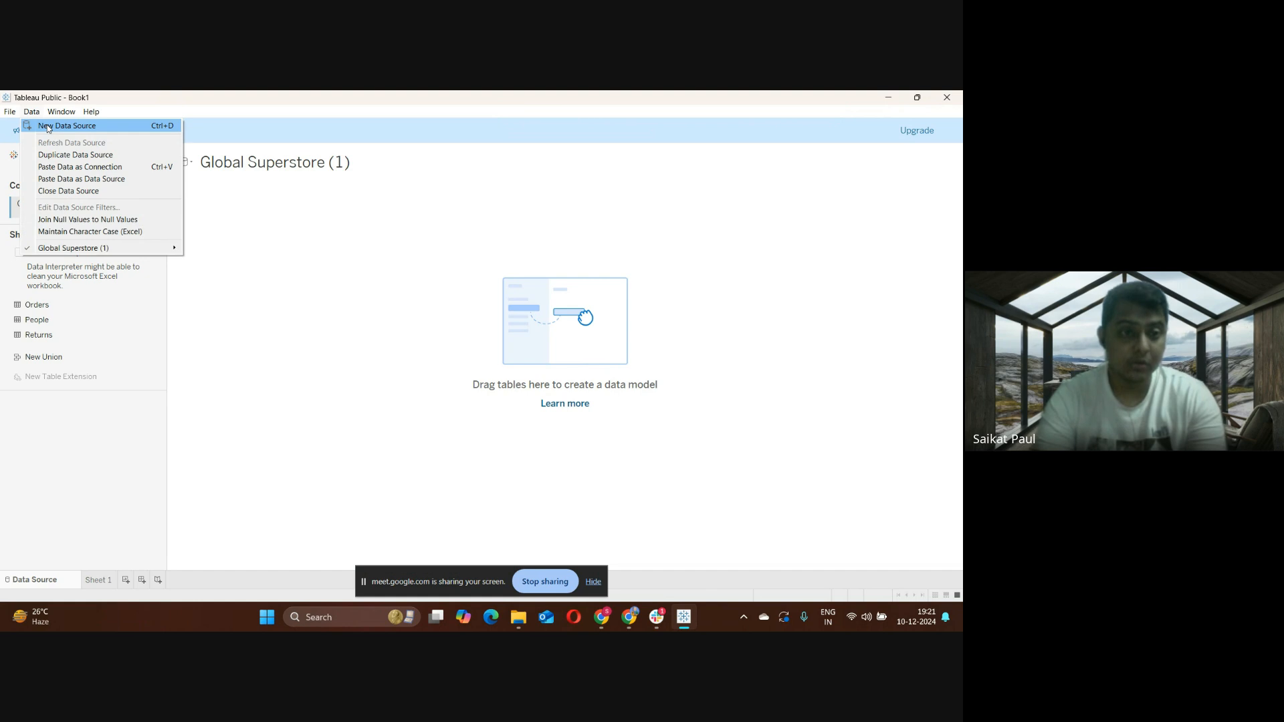
left_click(48, 127)
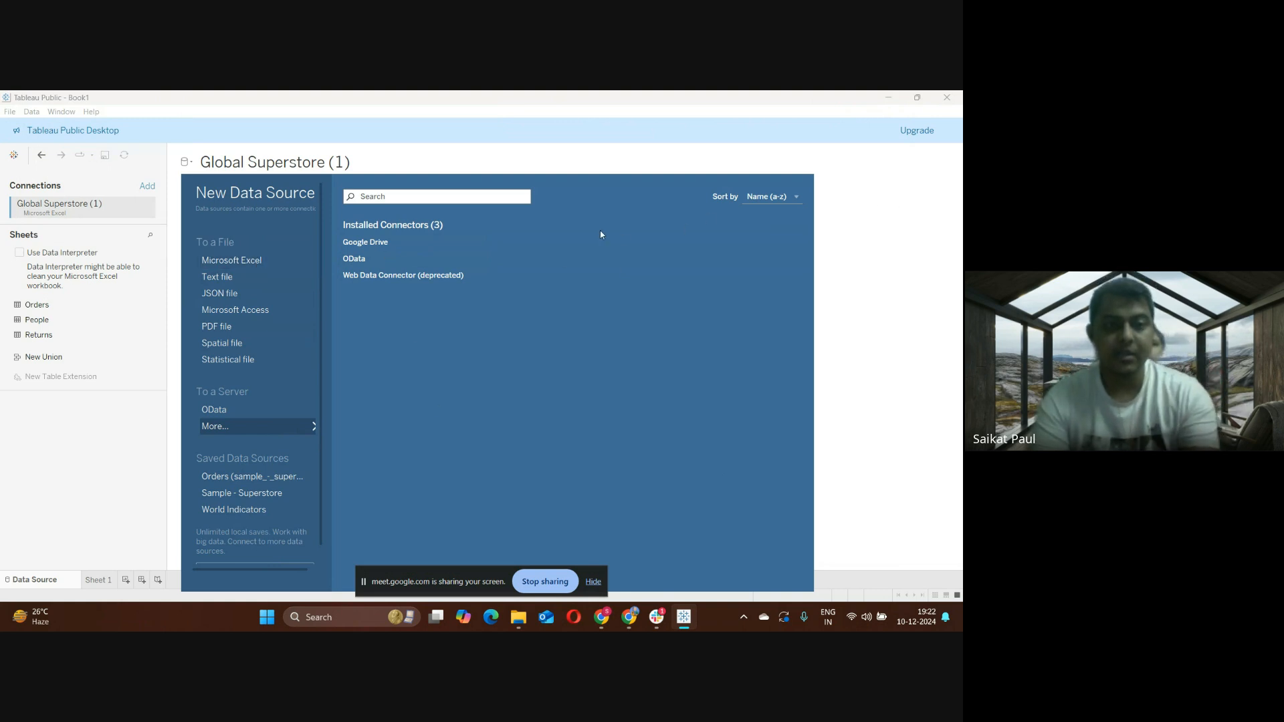
left_click(881, 357)
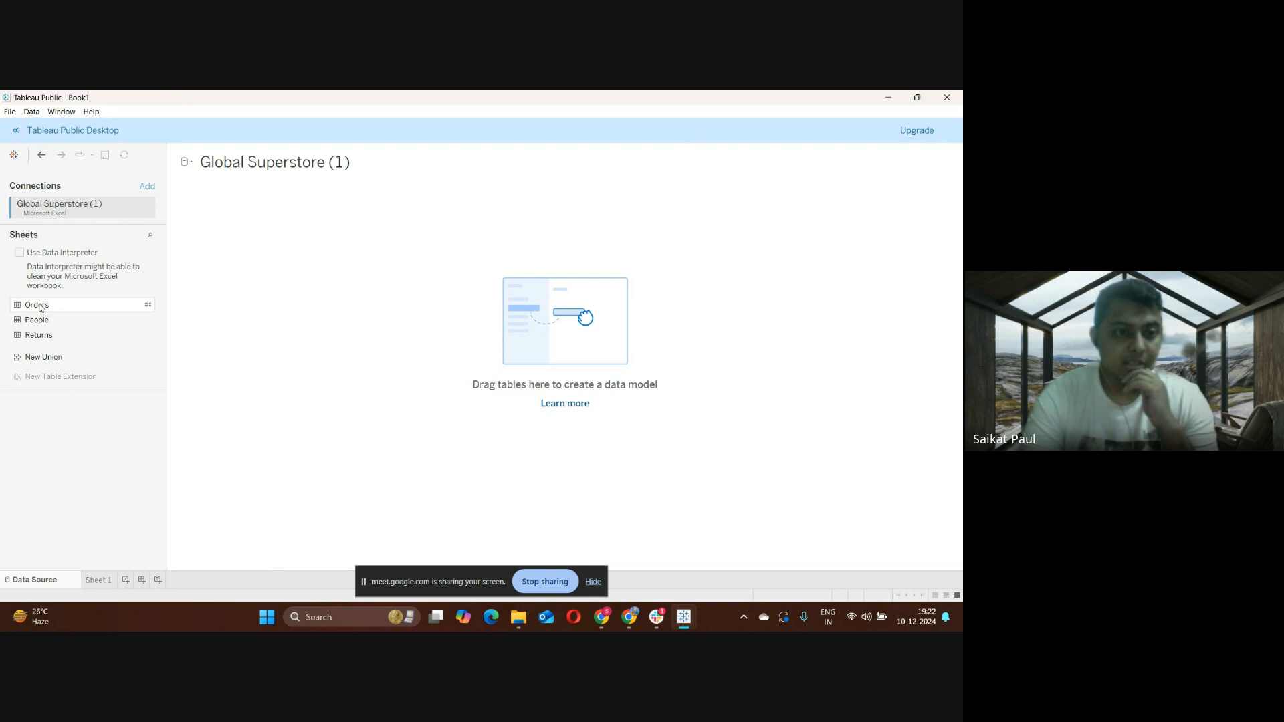
Add the Orders sheet to the data model canvas and widen the field details pane beside the data preview
left_click_drag(40, 306, 206, 247)
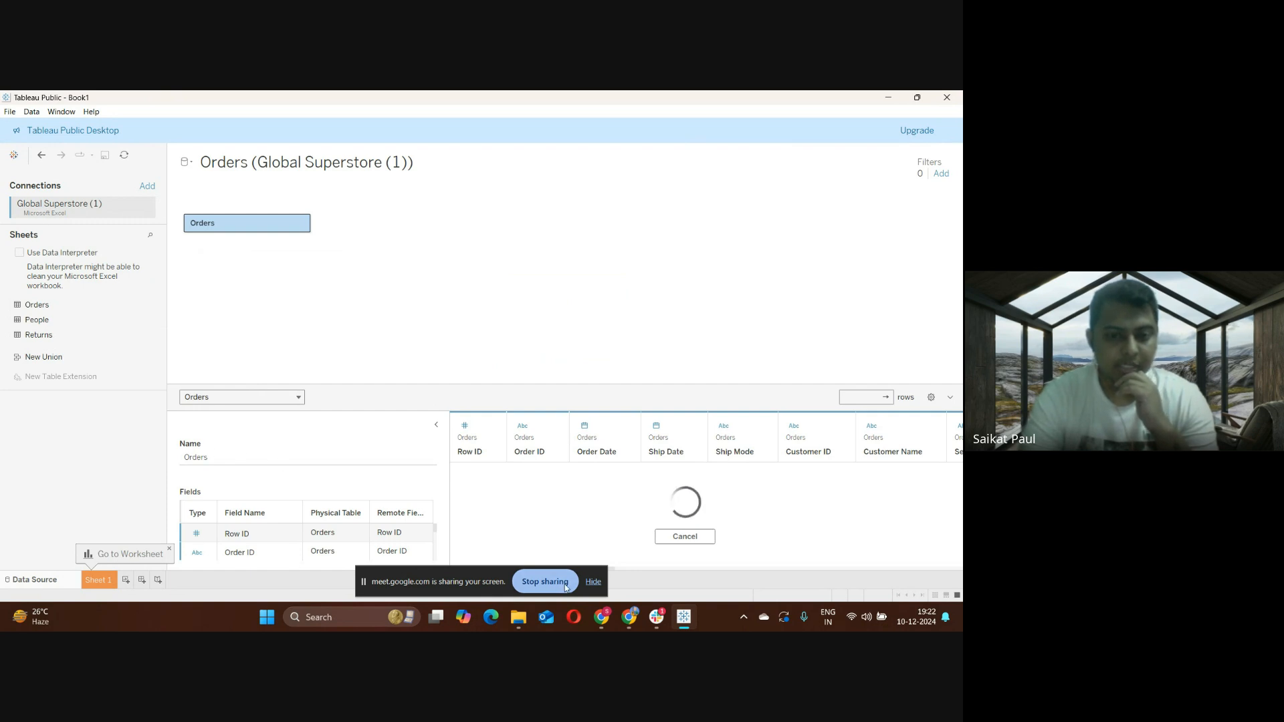
left_click(593, 582)
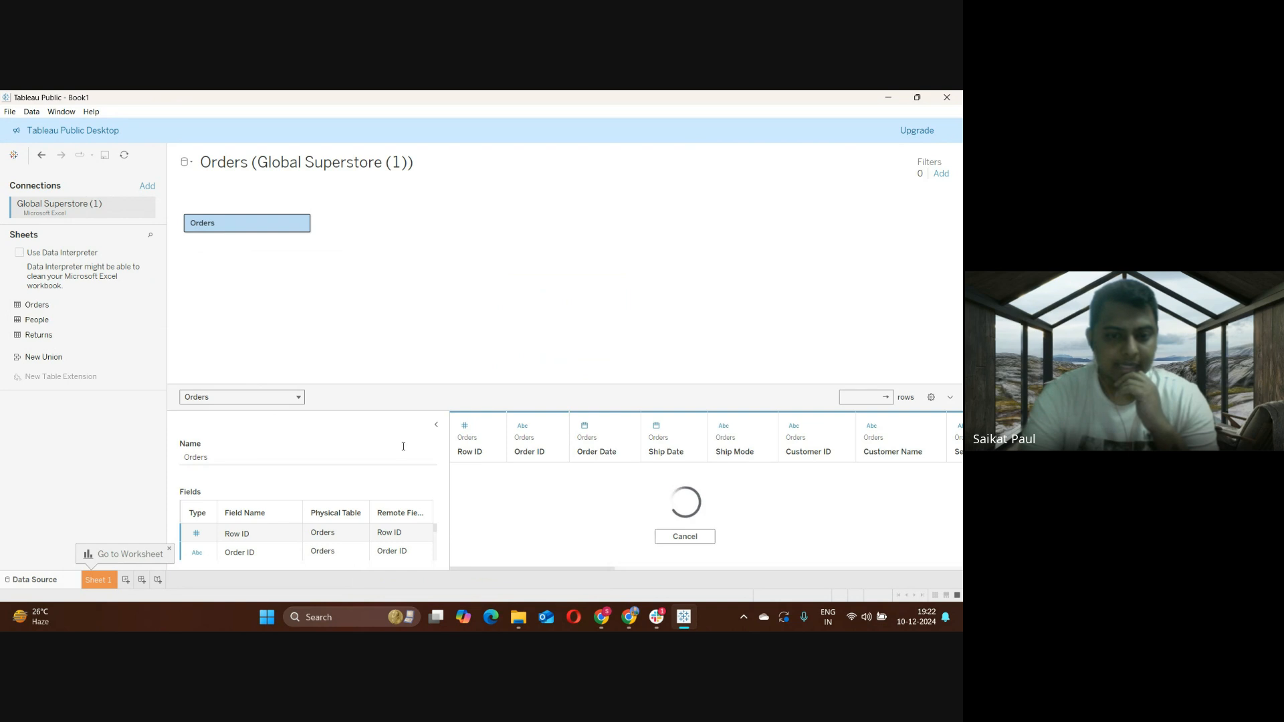
left_click_drag(450, 442, 609, 442)
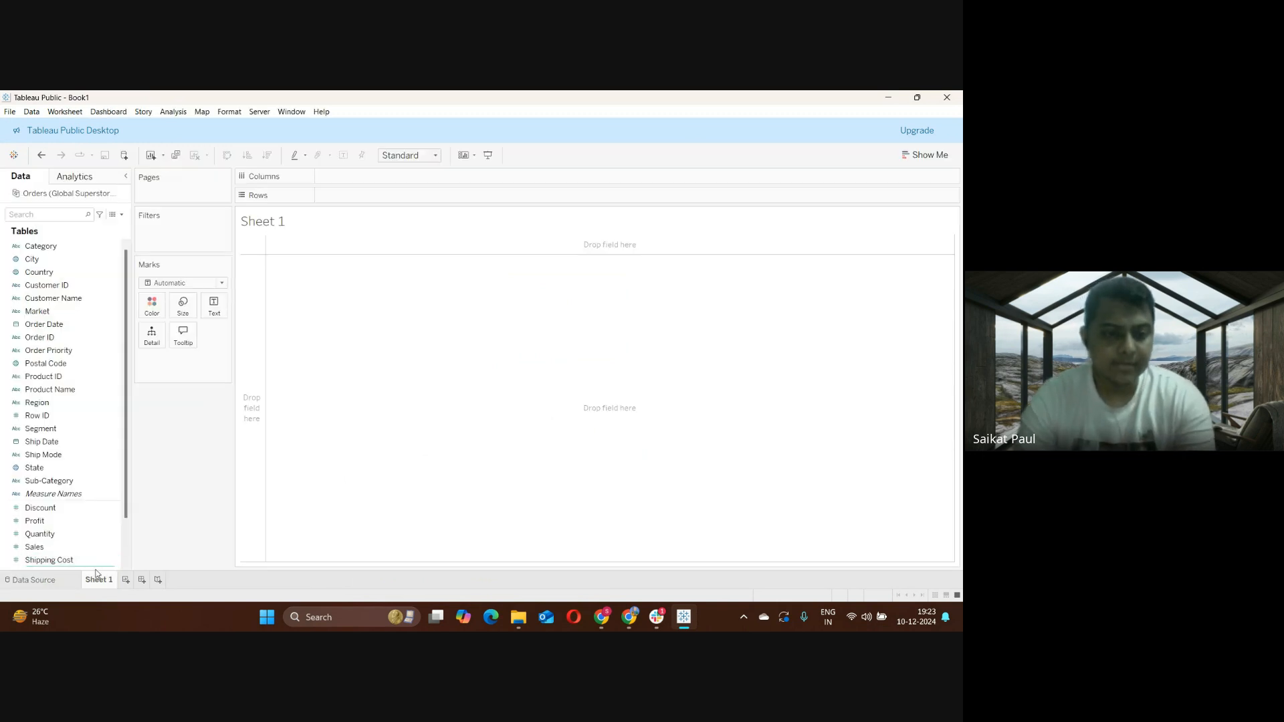
Return to the data source page, enlarge the data preview and examine the Orders columns from Row ID to Order Priority
left_click(39, 581)
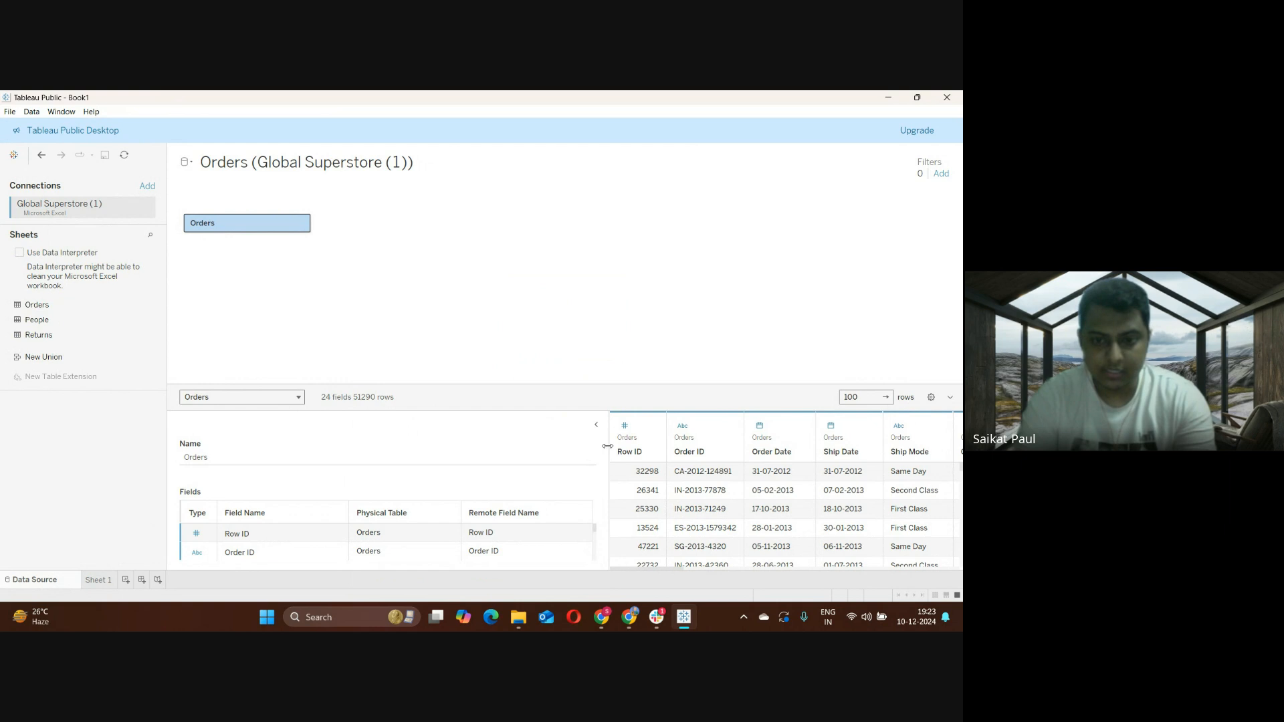
left_click_drag(607, 446, 373, 446)
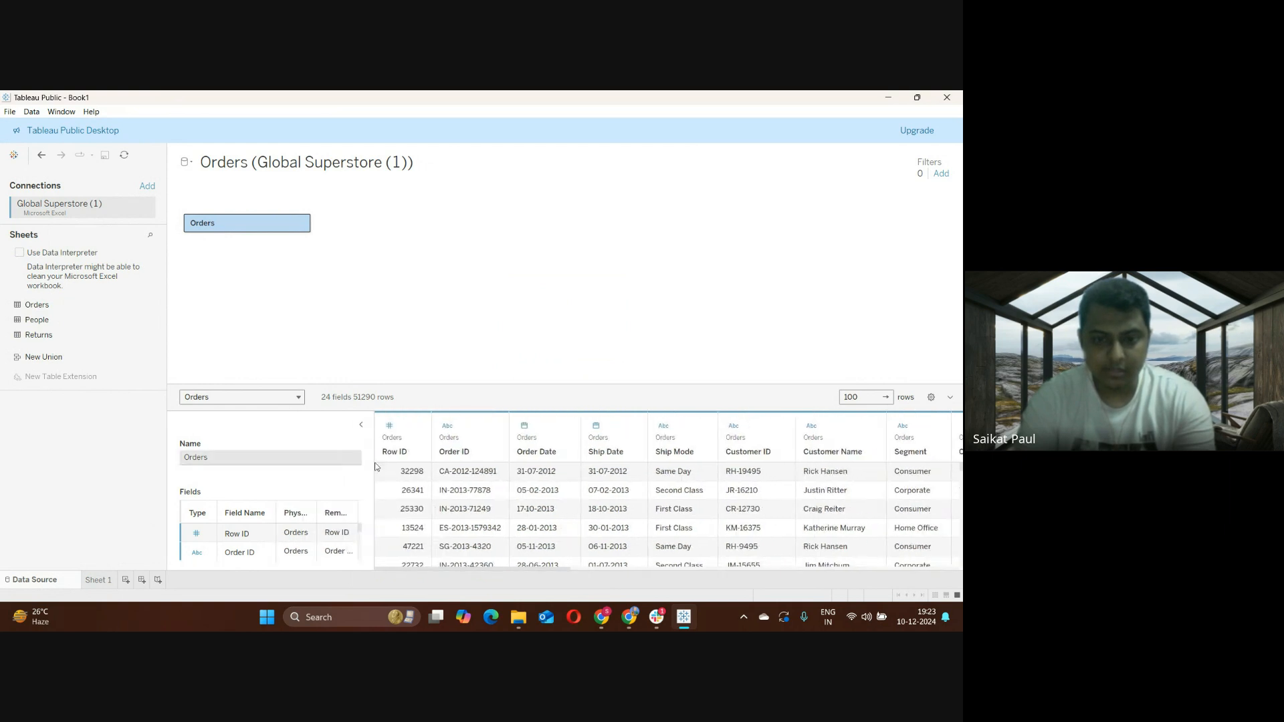
scroll(629, 473, "down", 1)
scroll(629, 473, "down", 1)
scroll(655, 518, "up", 2)
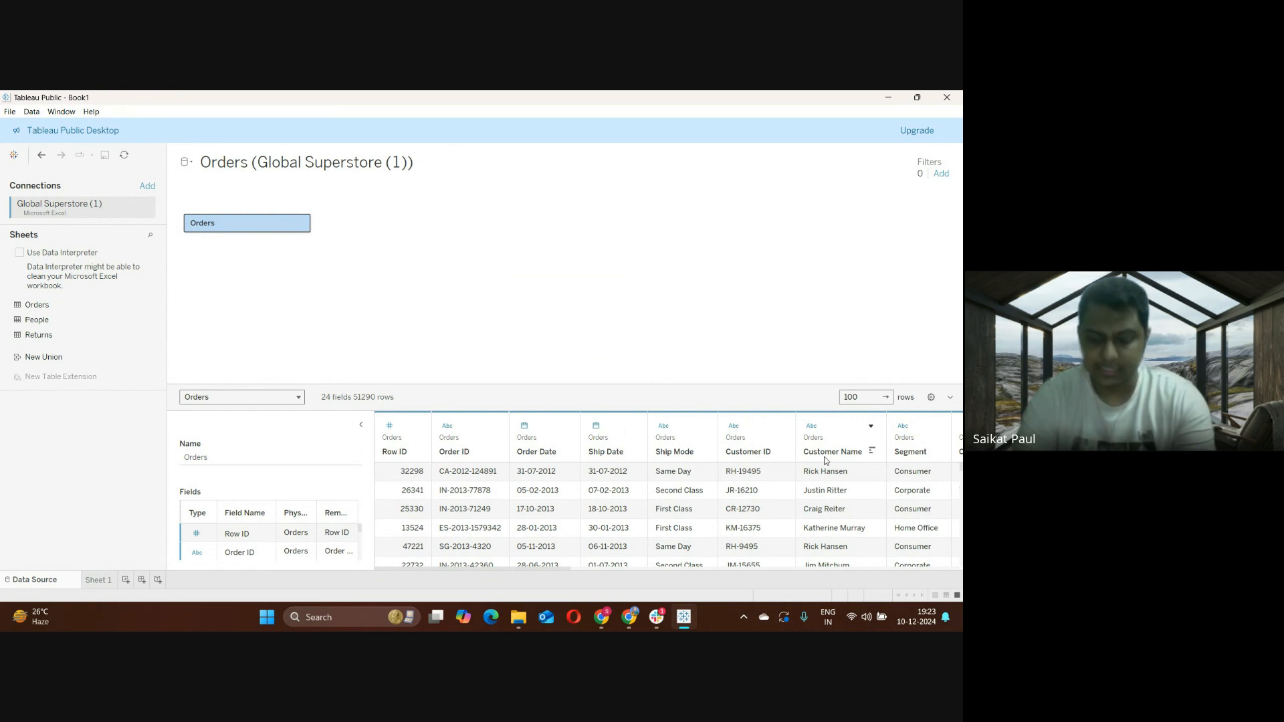
left_click(693, 568)
left_click(748, 568)
left_click_drag(751, 568, 798, 568)
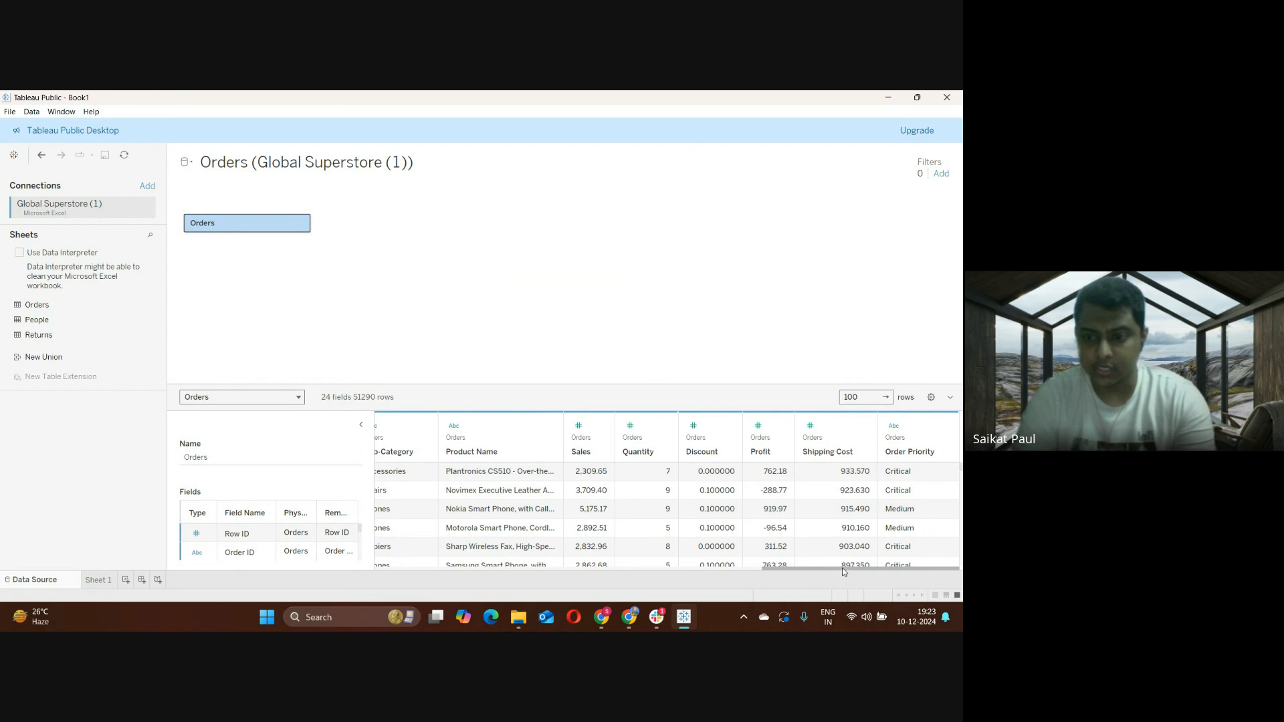
left_click_drag(844, 572, 455, 576)
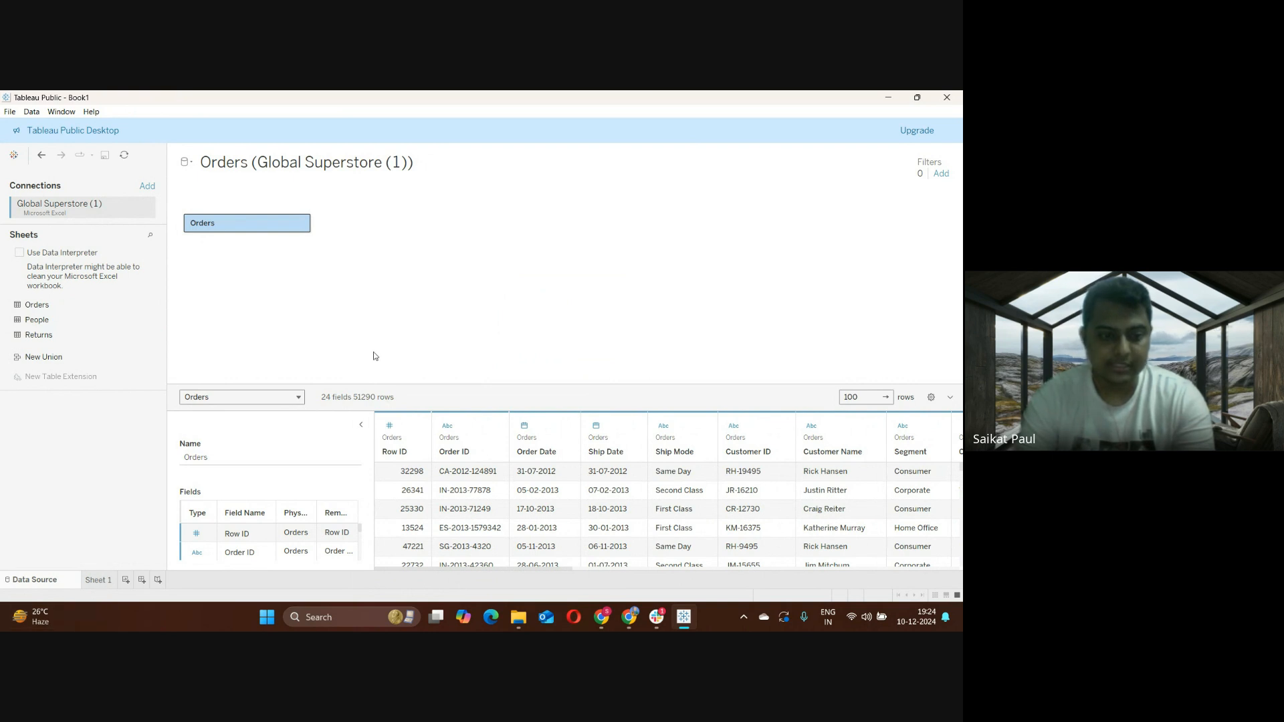
Open Sheet 1 and examine the Orders fields available in the worksheet's data list
left_click(100, 579)
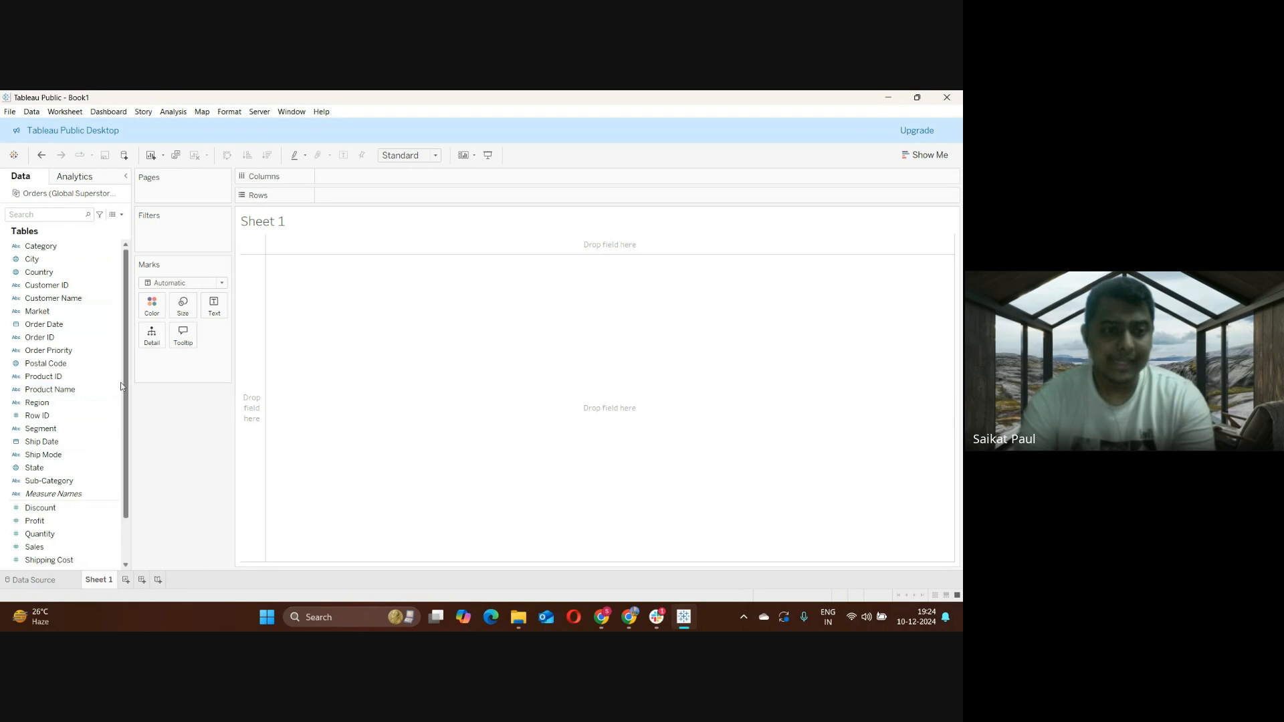
left_click(63, 336)
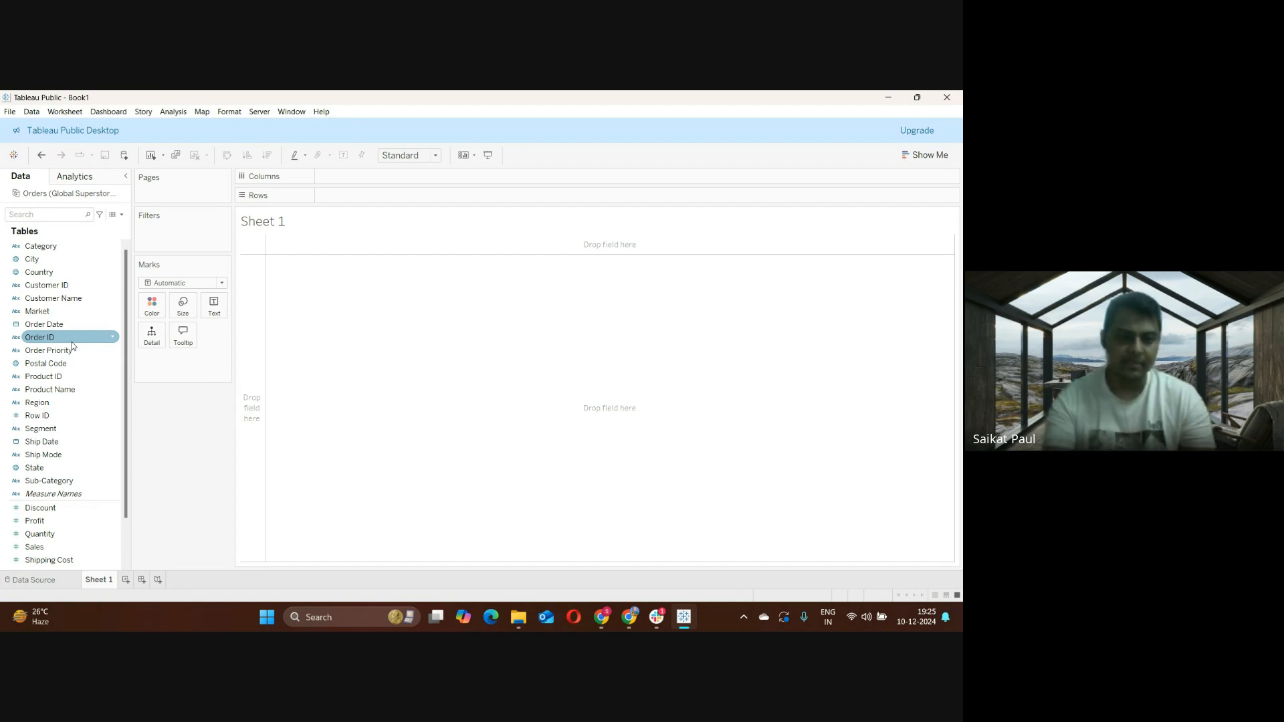
On the data source page, set the Order Date column's data type to String and back to Date
left_click(52, 581)
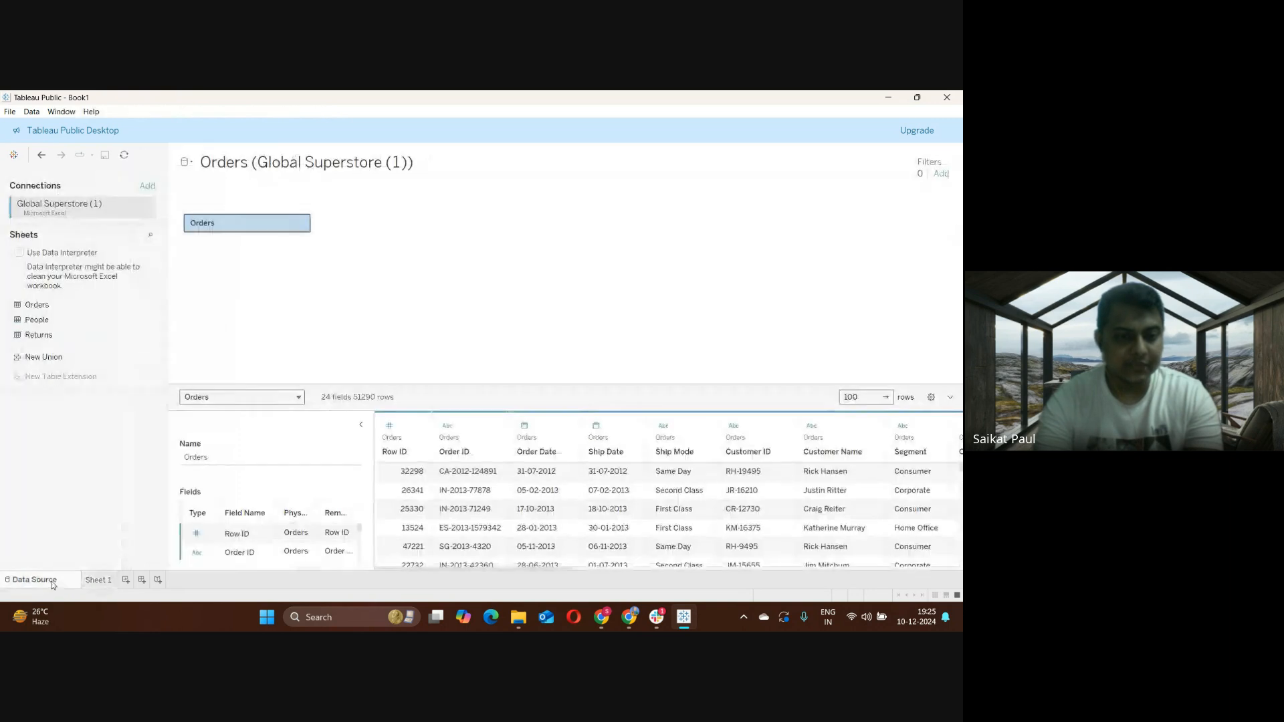
left_click(525, 428)
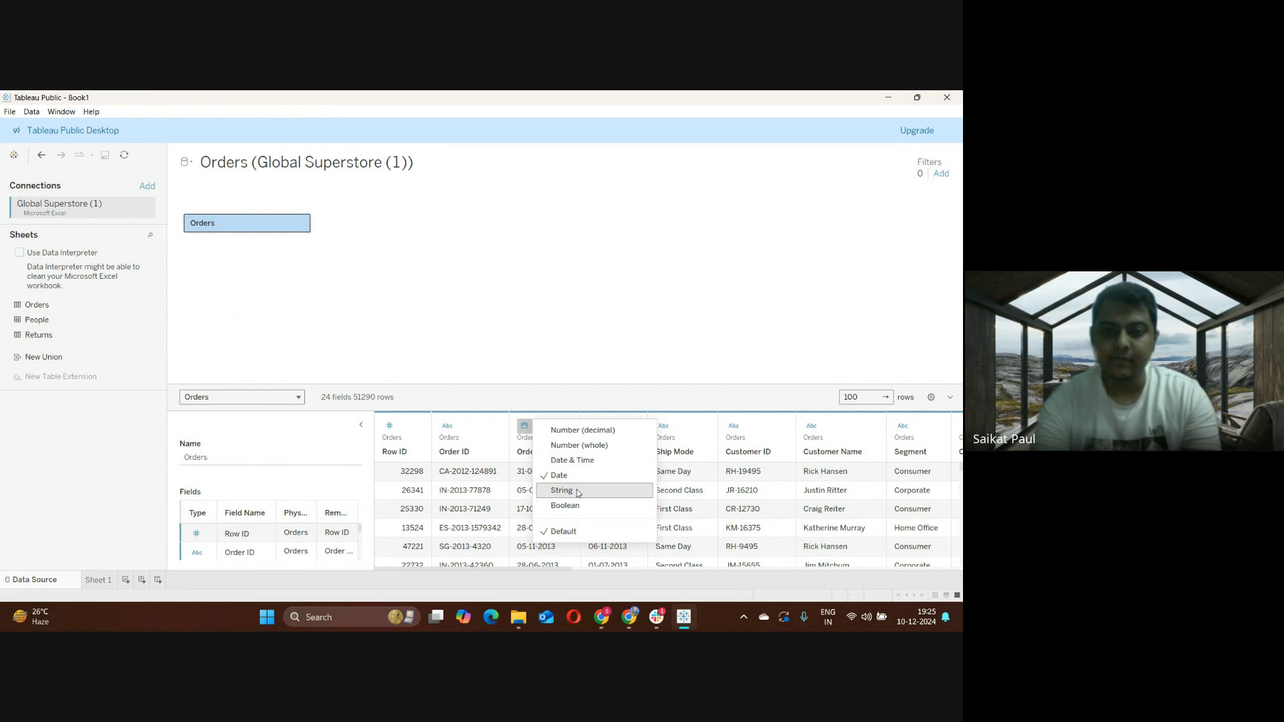
left_click(625, 275)
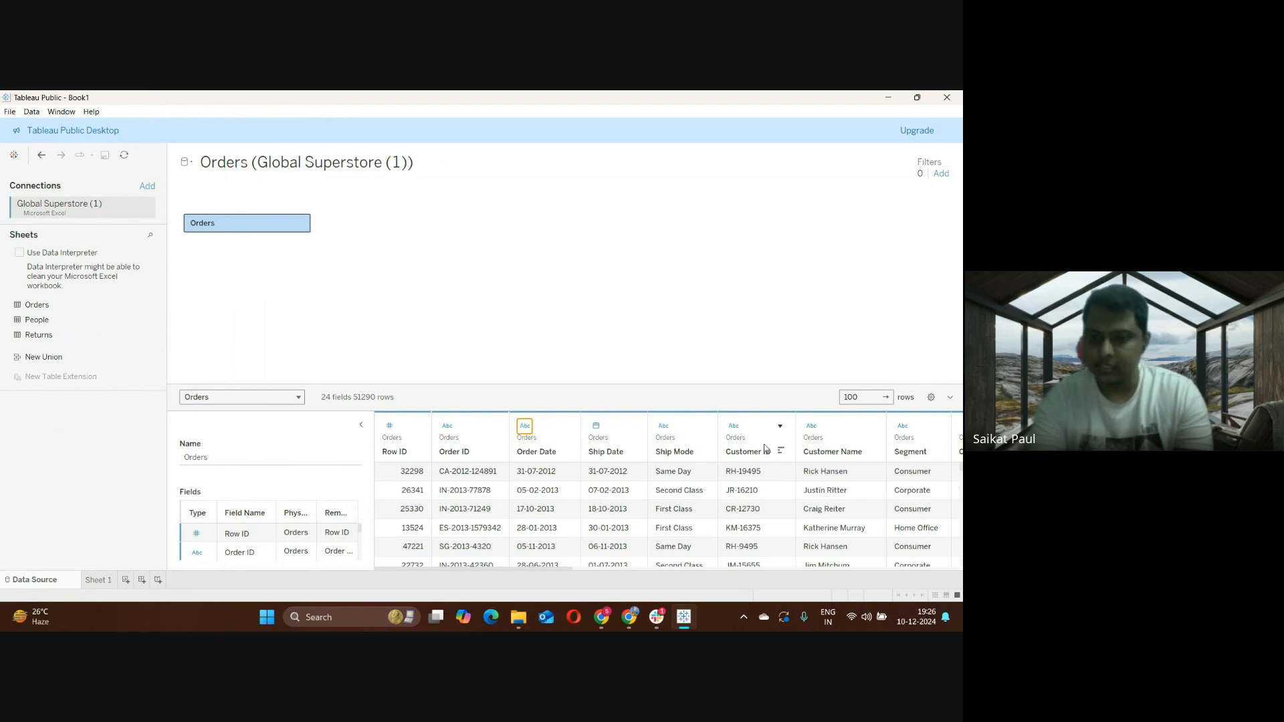
left_click(524, 428)
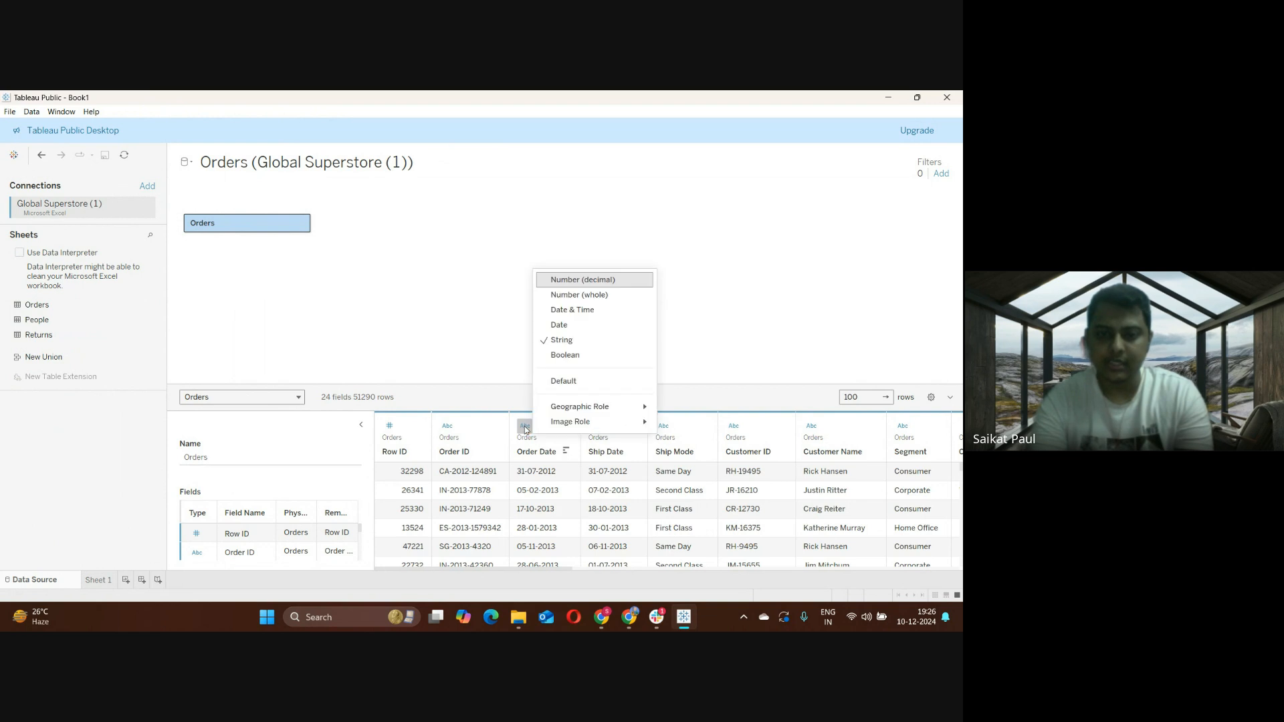
left_click(577, 327)
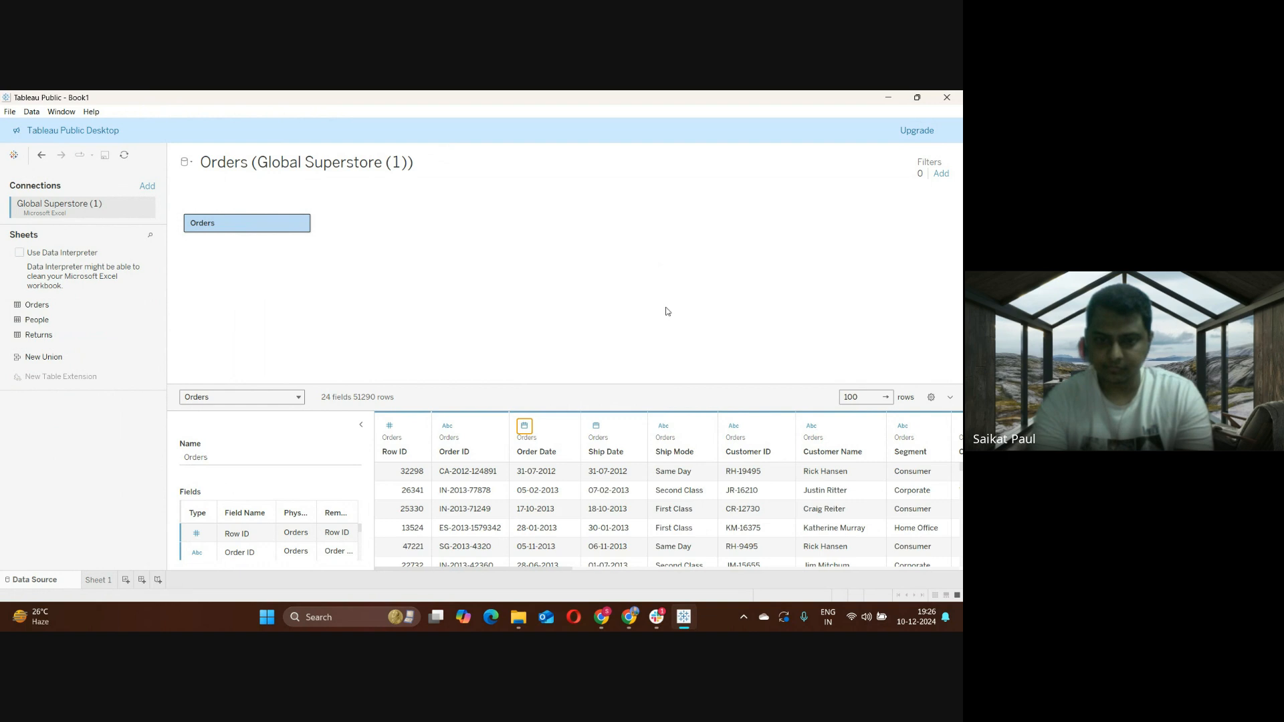
Open Sheet 1 and view the data type options offered for the Order Date field
left_click(98, 580)
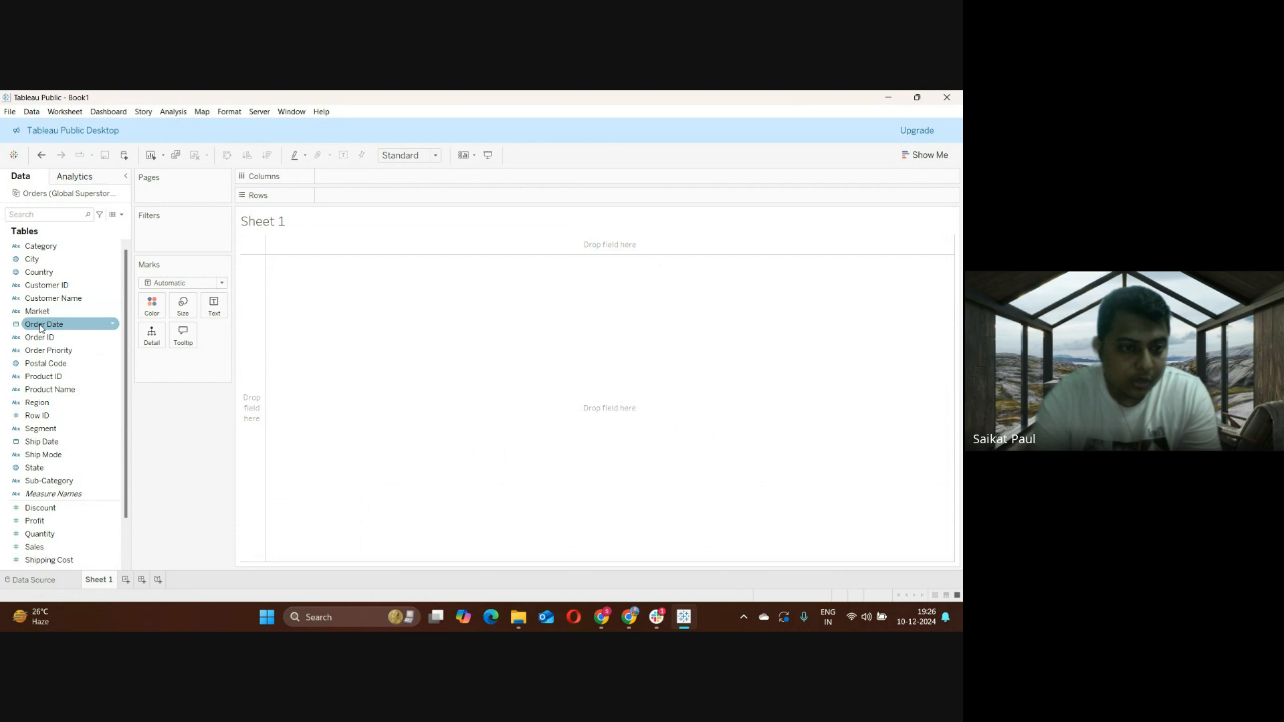
left_click(16, 324)
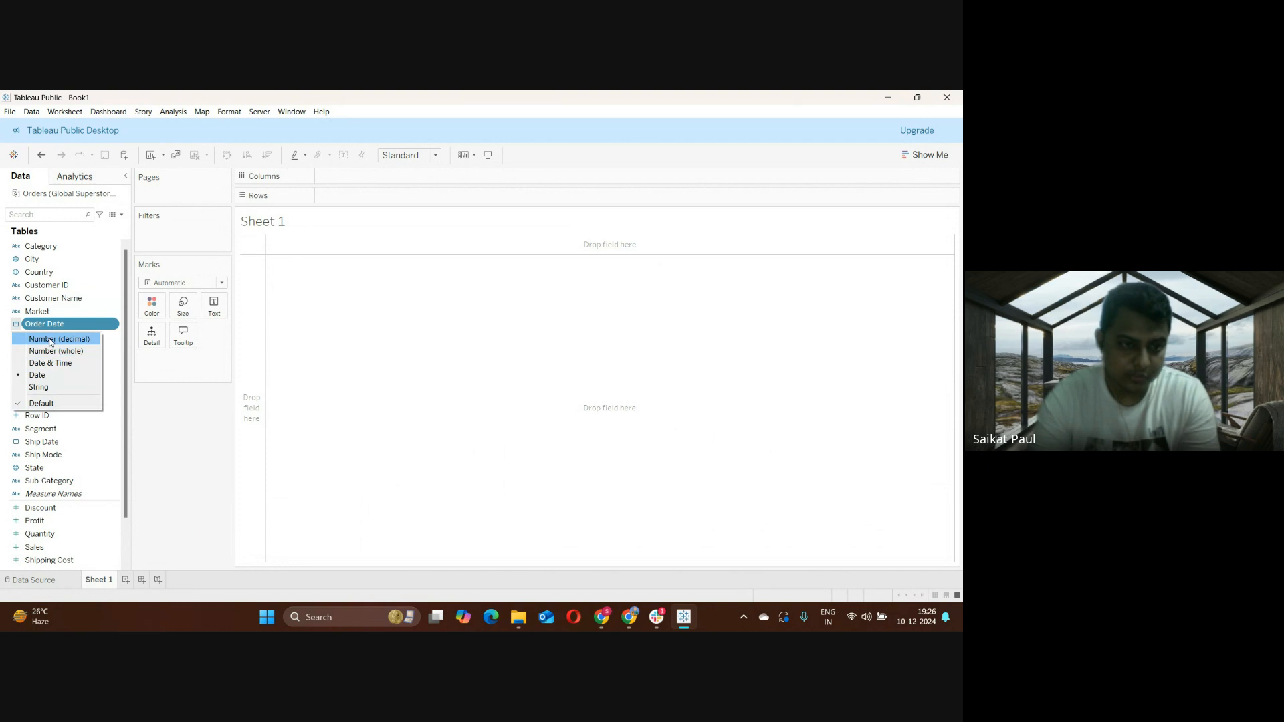
left_click(335, 356)
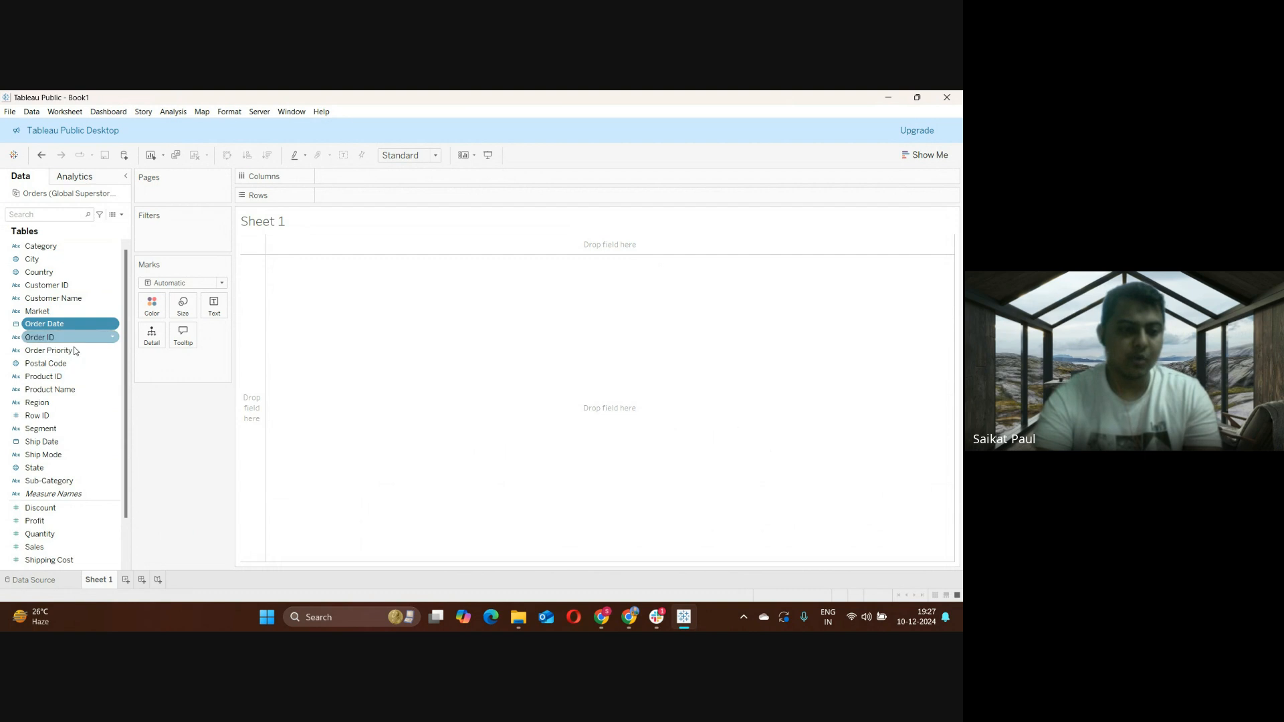
On the data source page, rename the Order ID column to Order ID Main and widen the field details pane
left_click(40, 580)
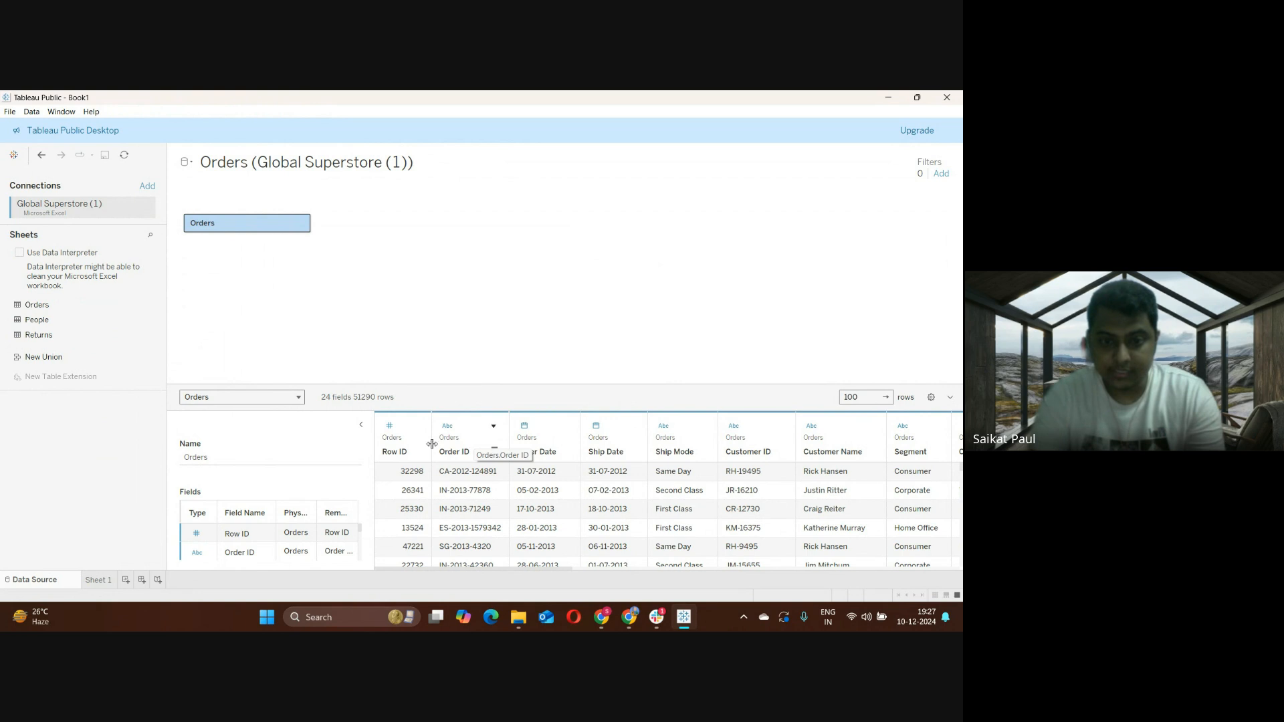
left_click(493, 428)
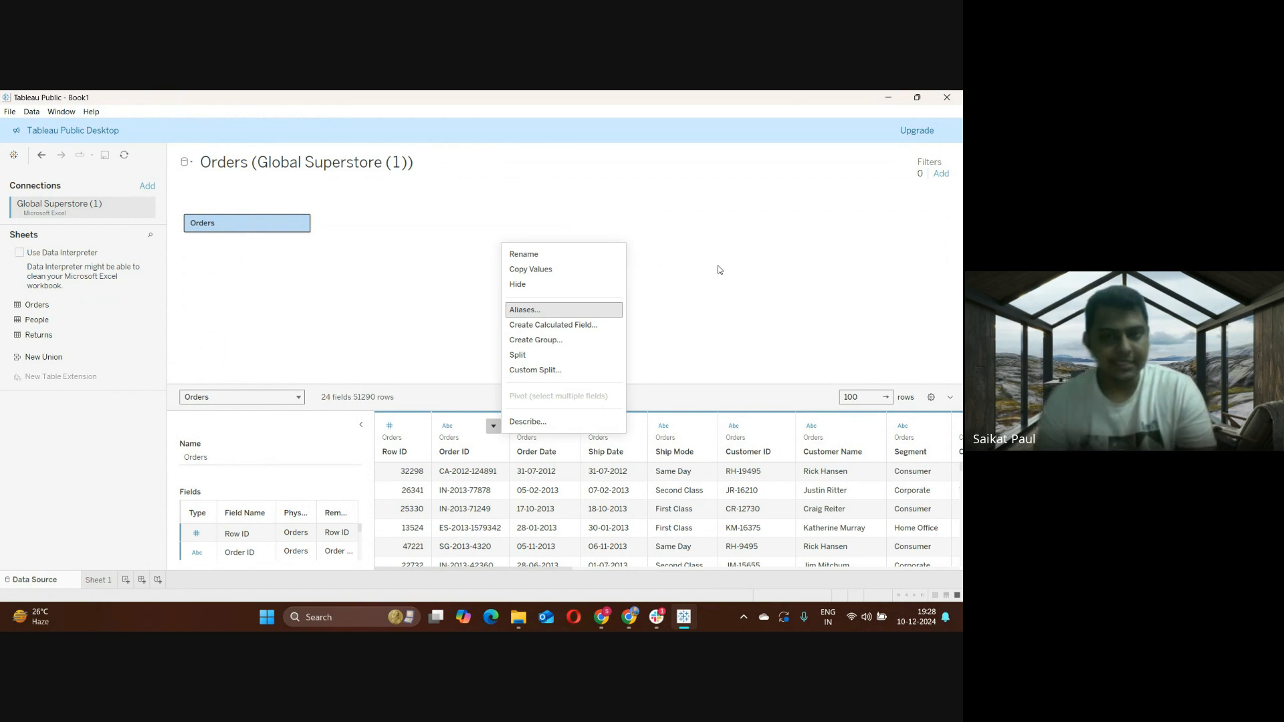
left_click(545, 254)
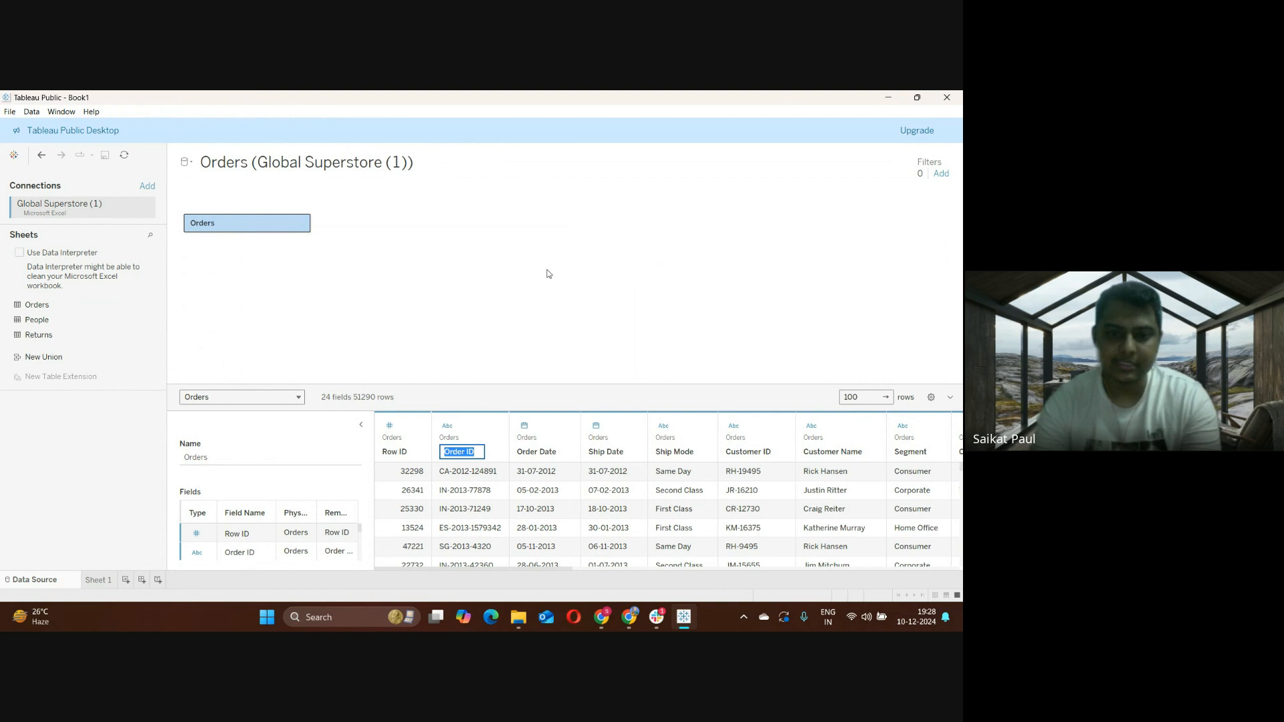
left_click(476, 453)
type("Mai")
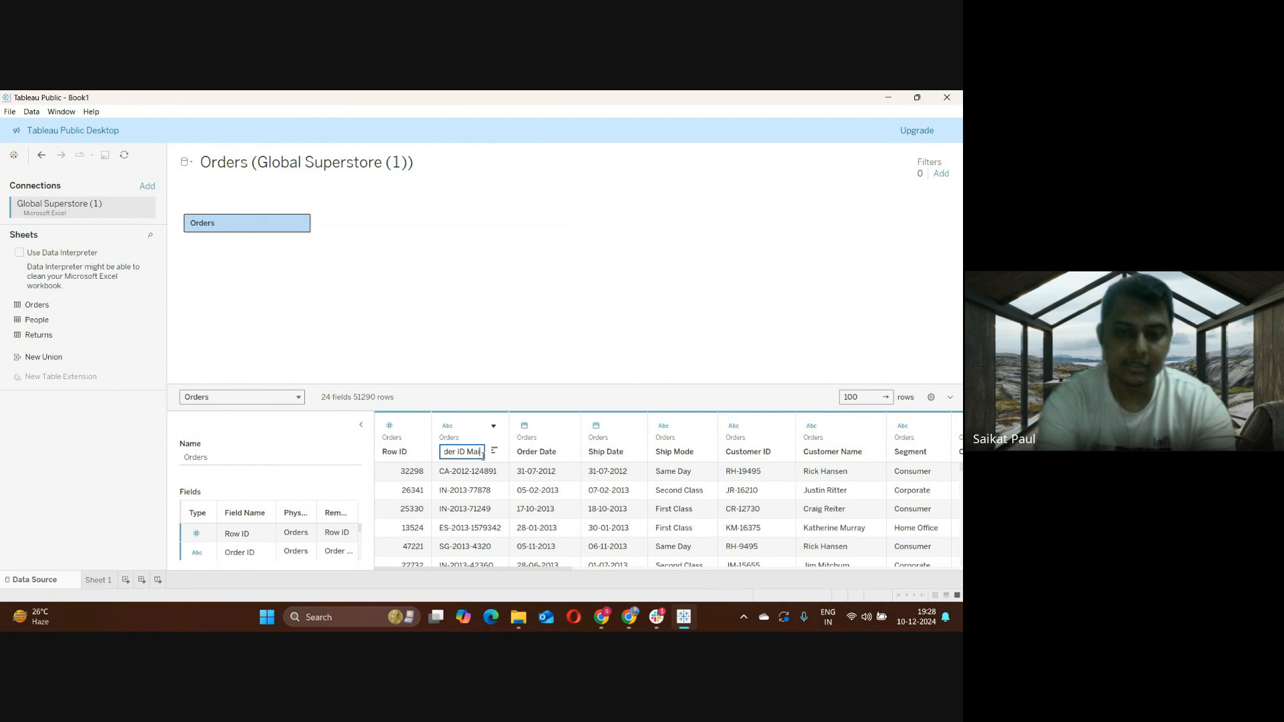
type("n")
left_click(523, 374)
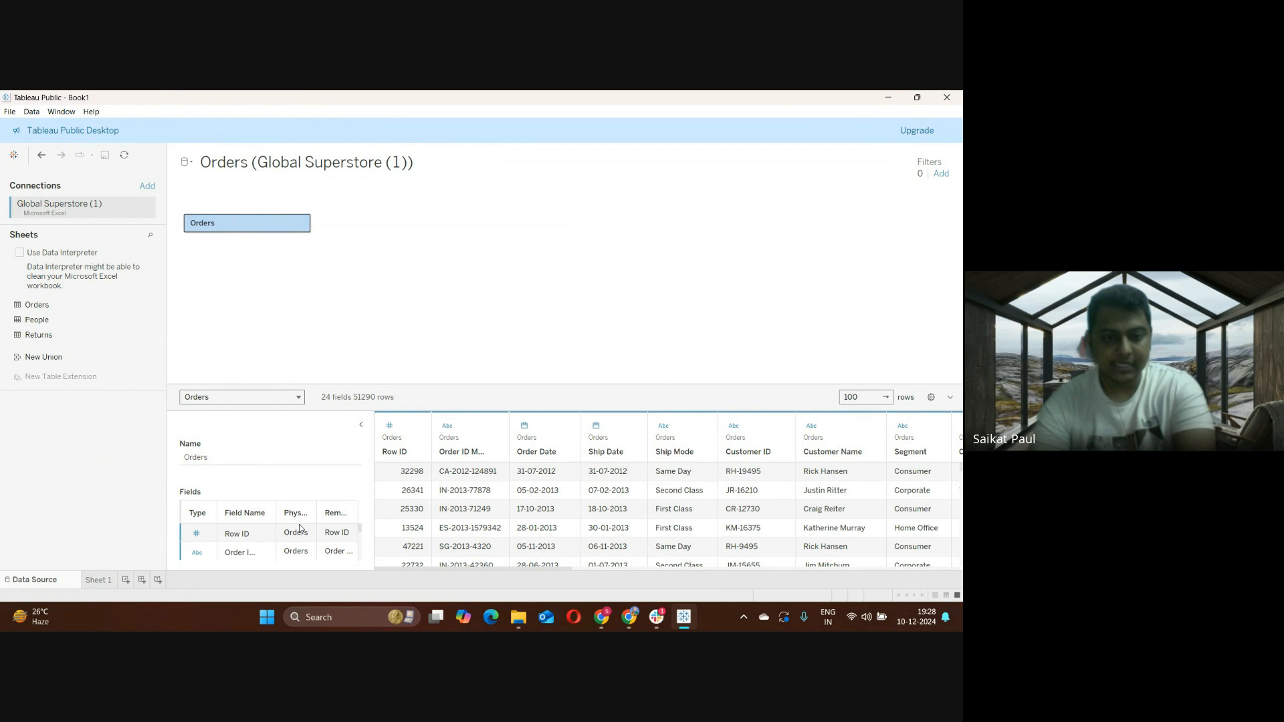
left_click_drag(372, 418, 470, 411)
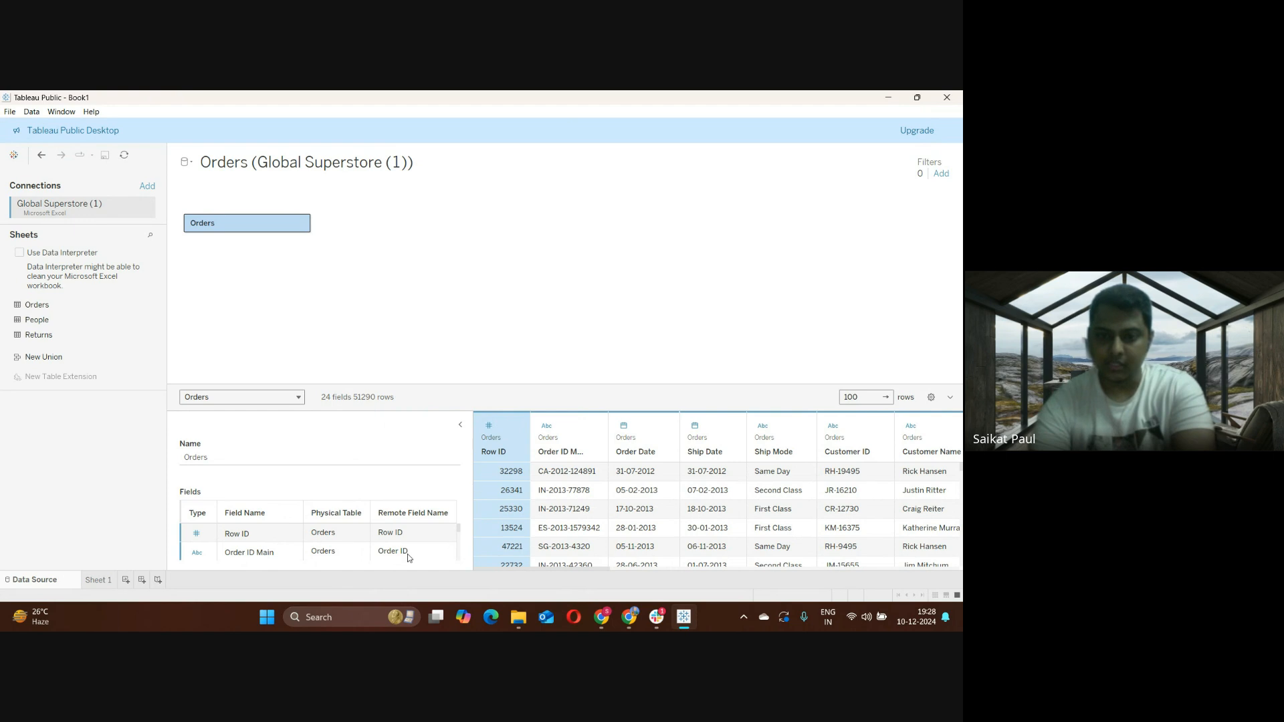
Rename the Order ID Main column back to Order ID
left_click(593, 432)
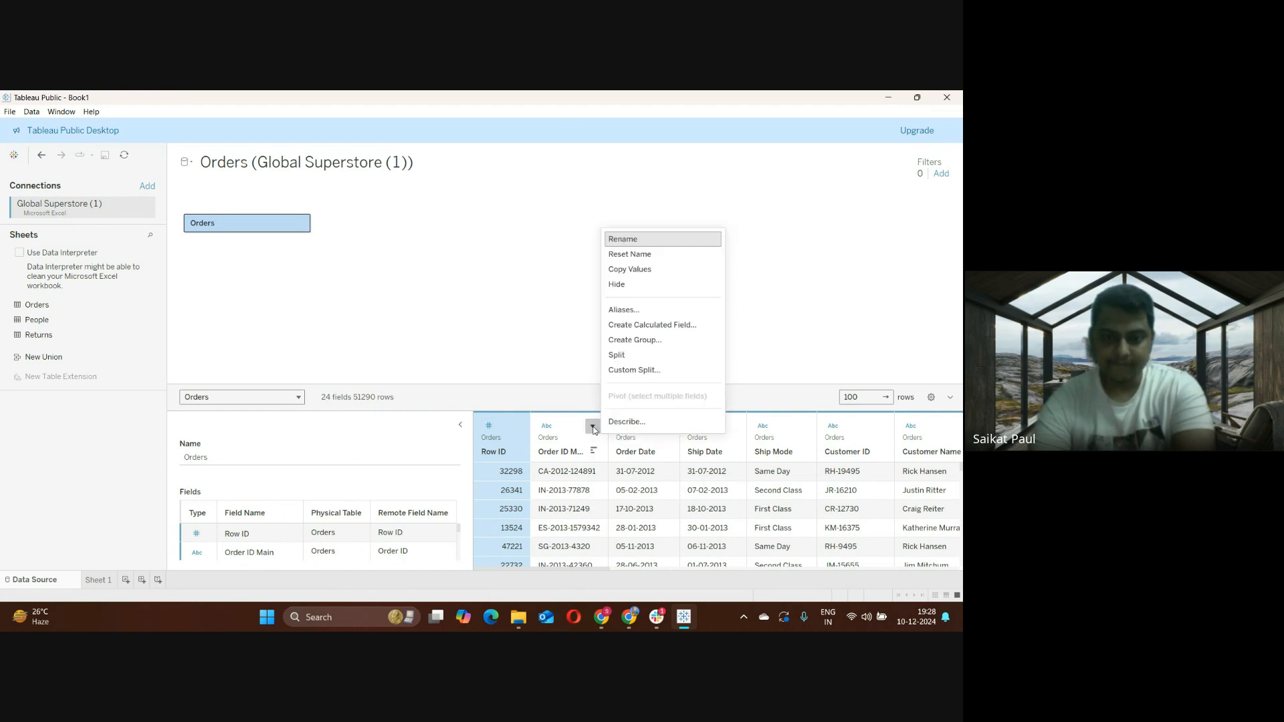
left_click(644, 237)
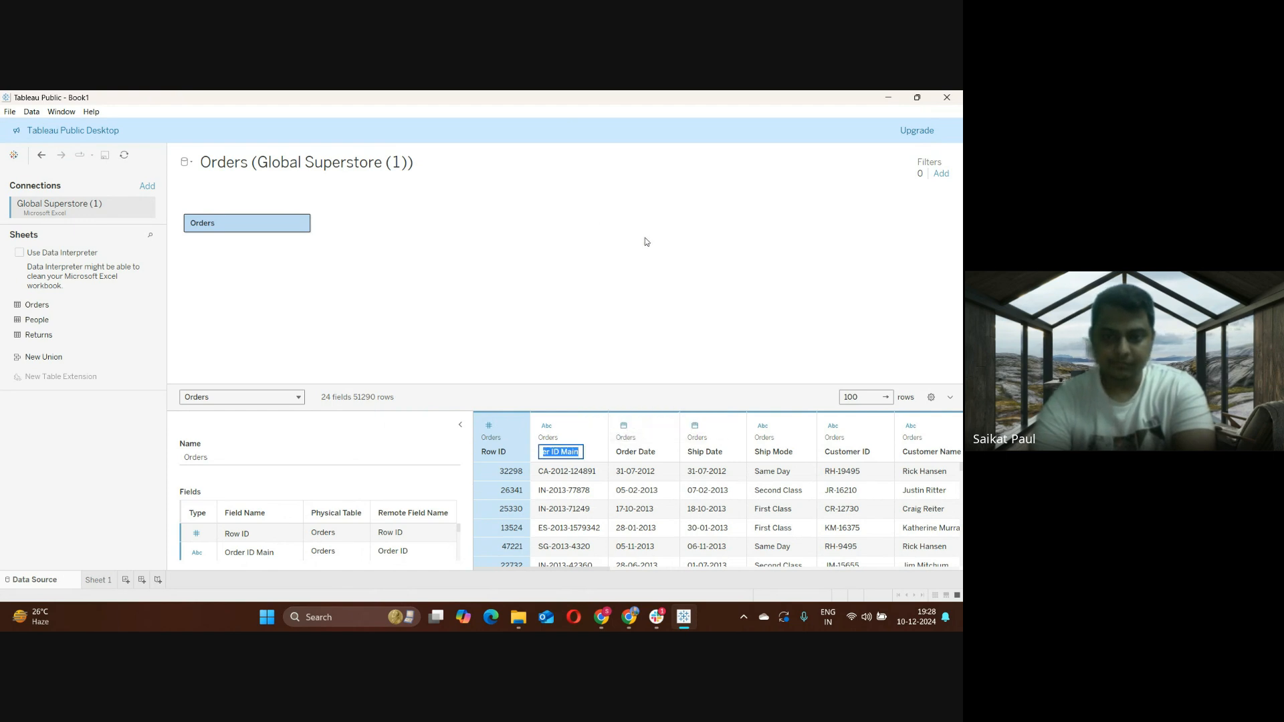
left_click(579, 452)
key("BackSpace")
key("BackSpace")
key("BackSpace")
key("BackSpace")
key("BackSpace")
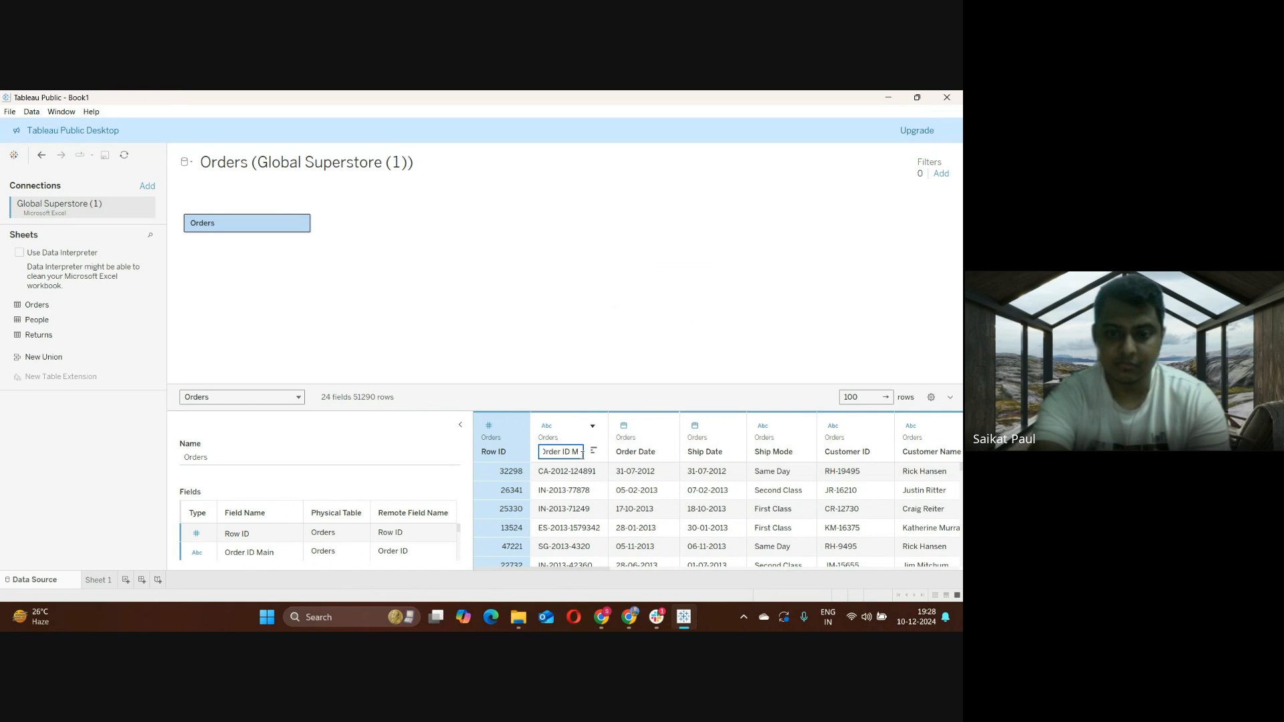
left_click(593, 377)
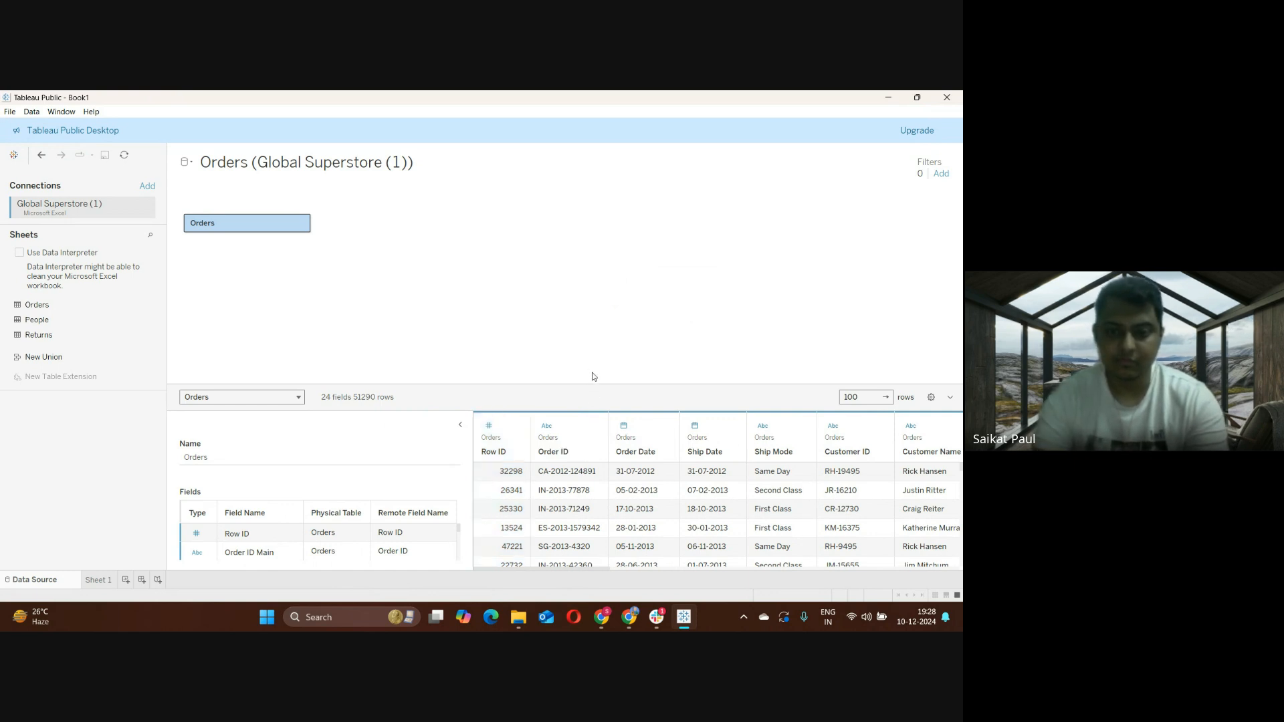
Check the Google Meet call in Chrome, hide the screen-sharing notice, and return to Tableau Public
mouse_move(657, 620)
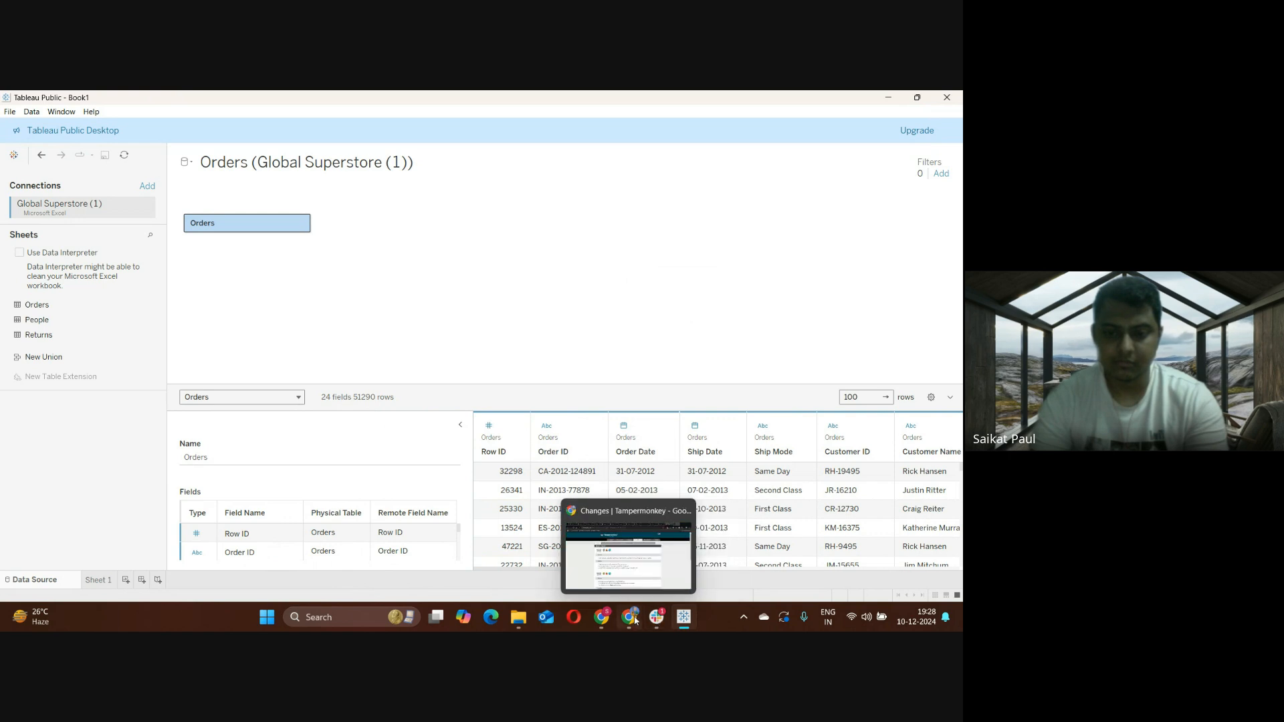
left_click(603, 619)
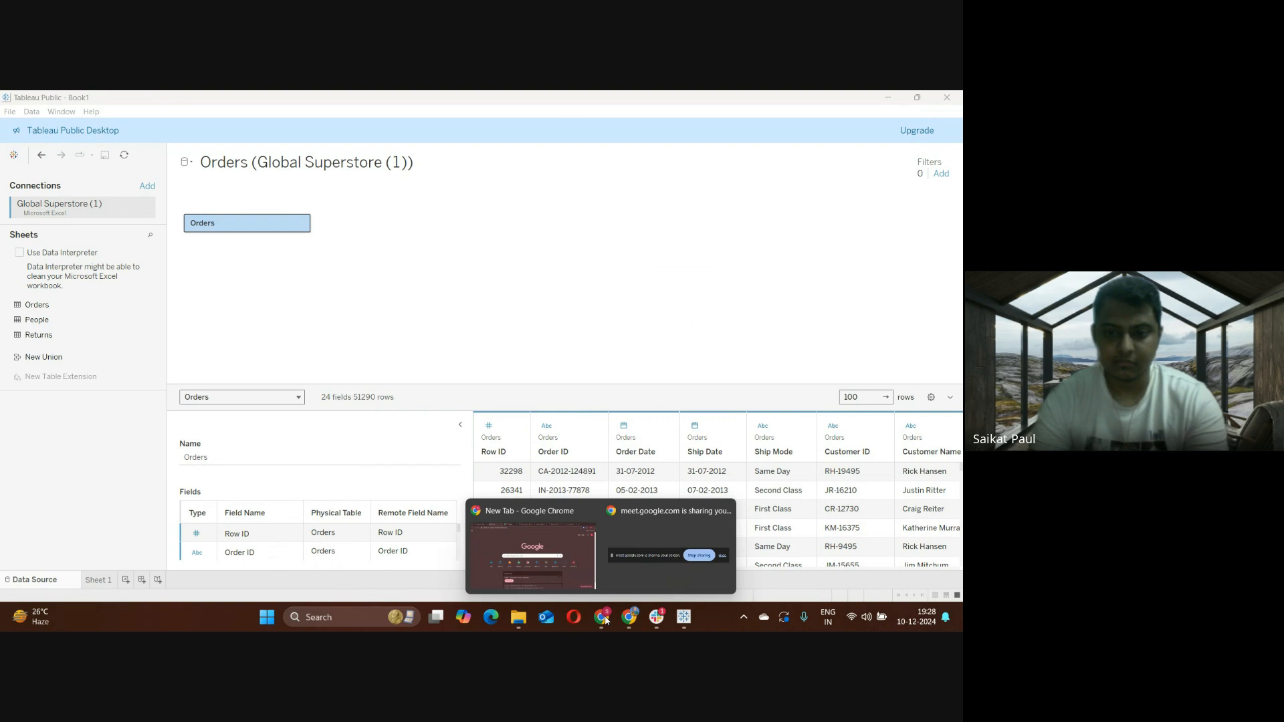
left_click(668, 548)
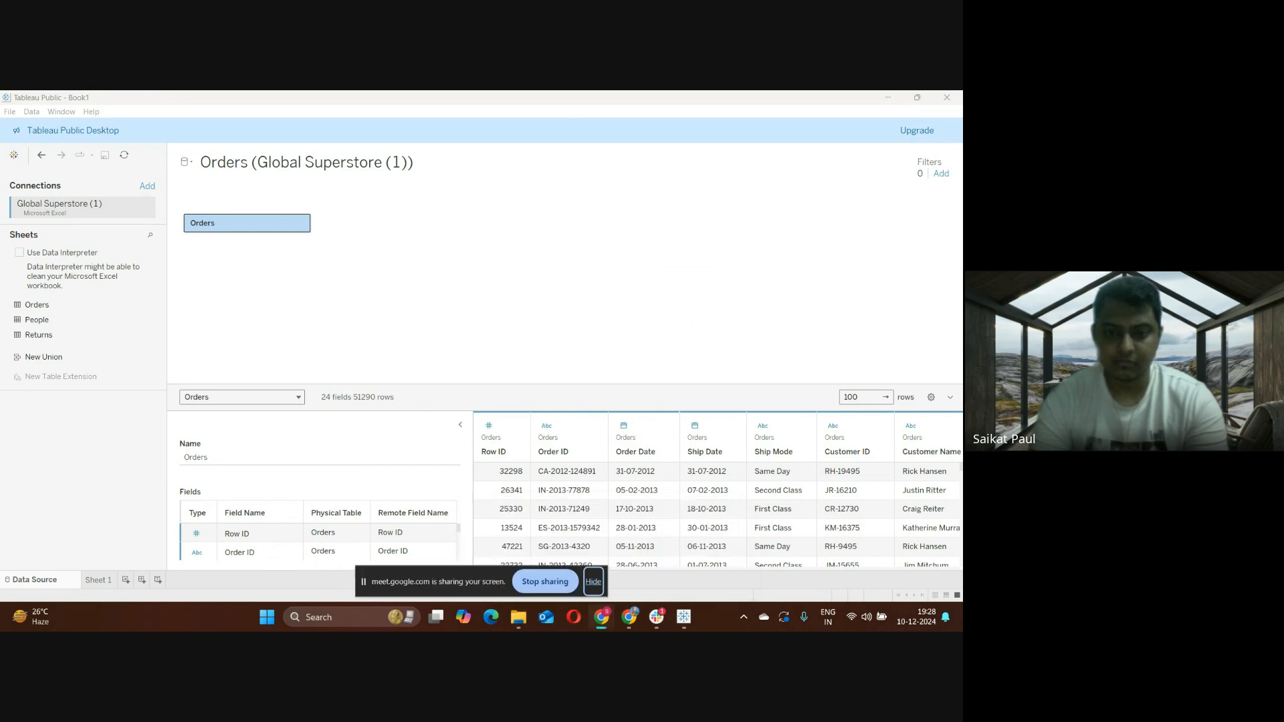
mouse_move(605, 618)
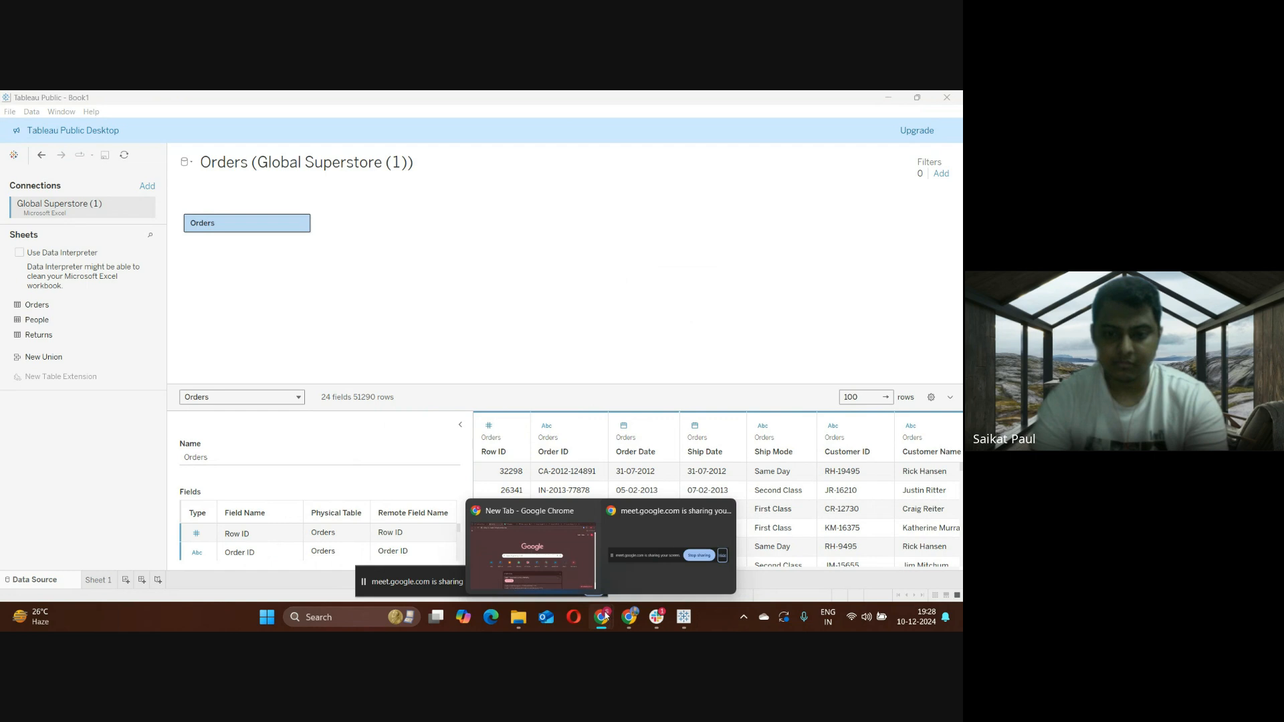
left_click(532, 555)
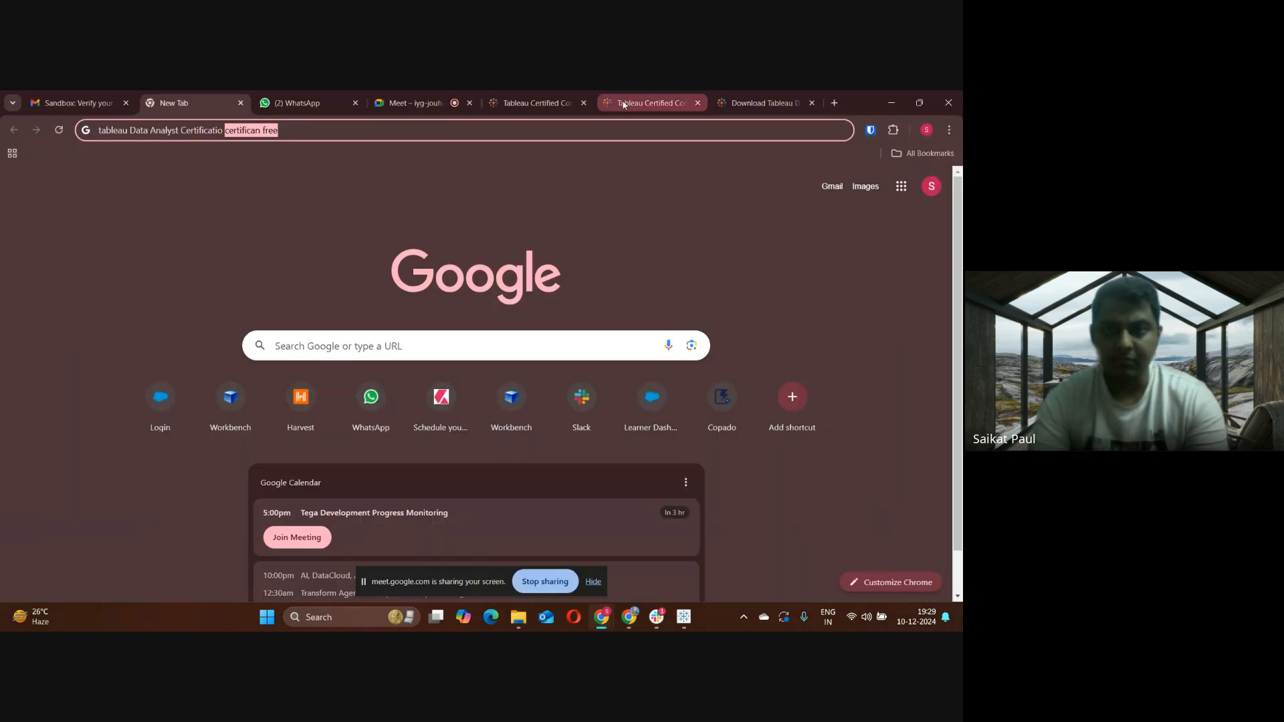
left_click(397, 101)
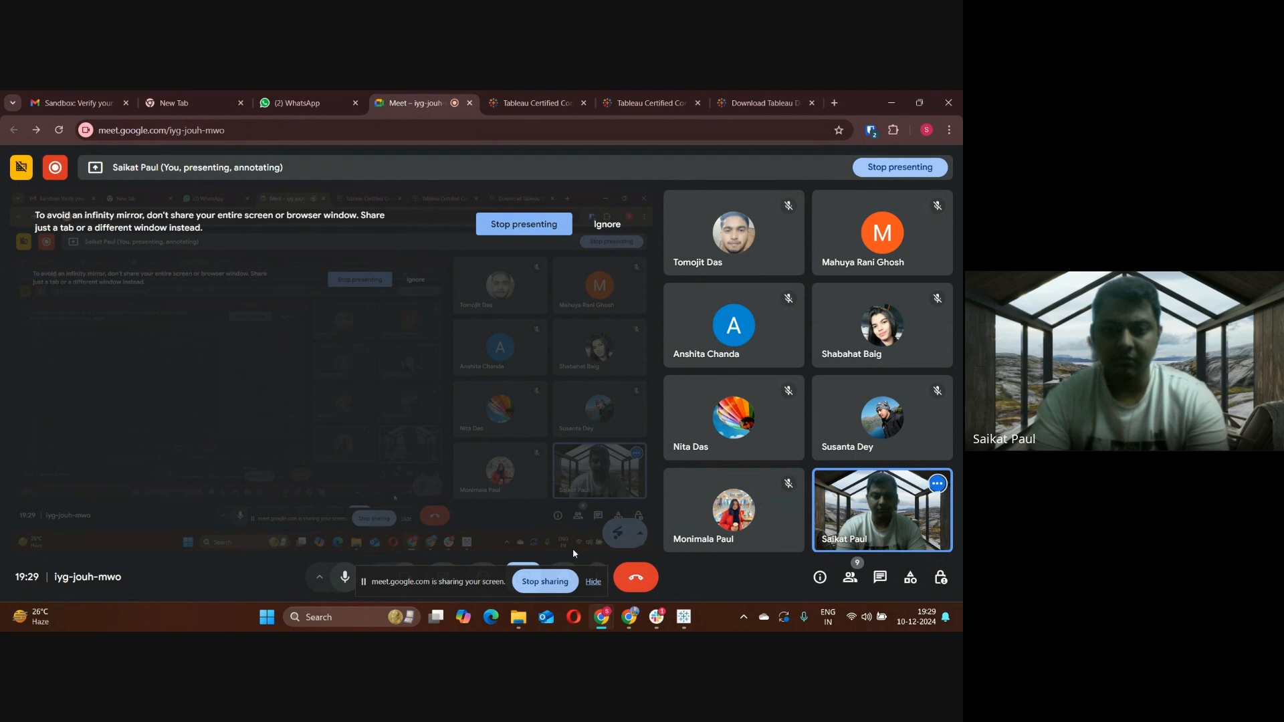
left_click(593, 583)
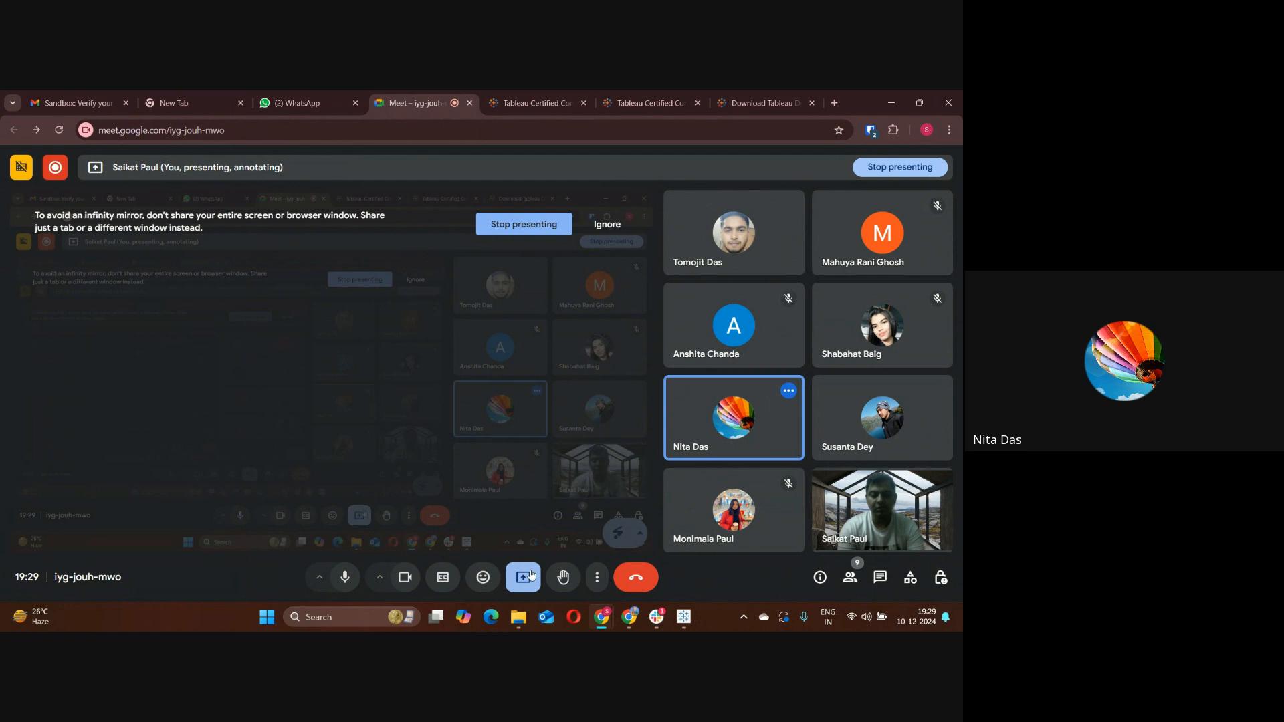
left_click(683, 617)
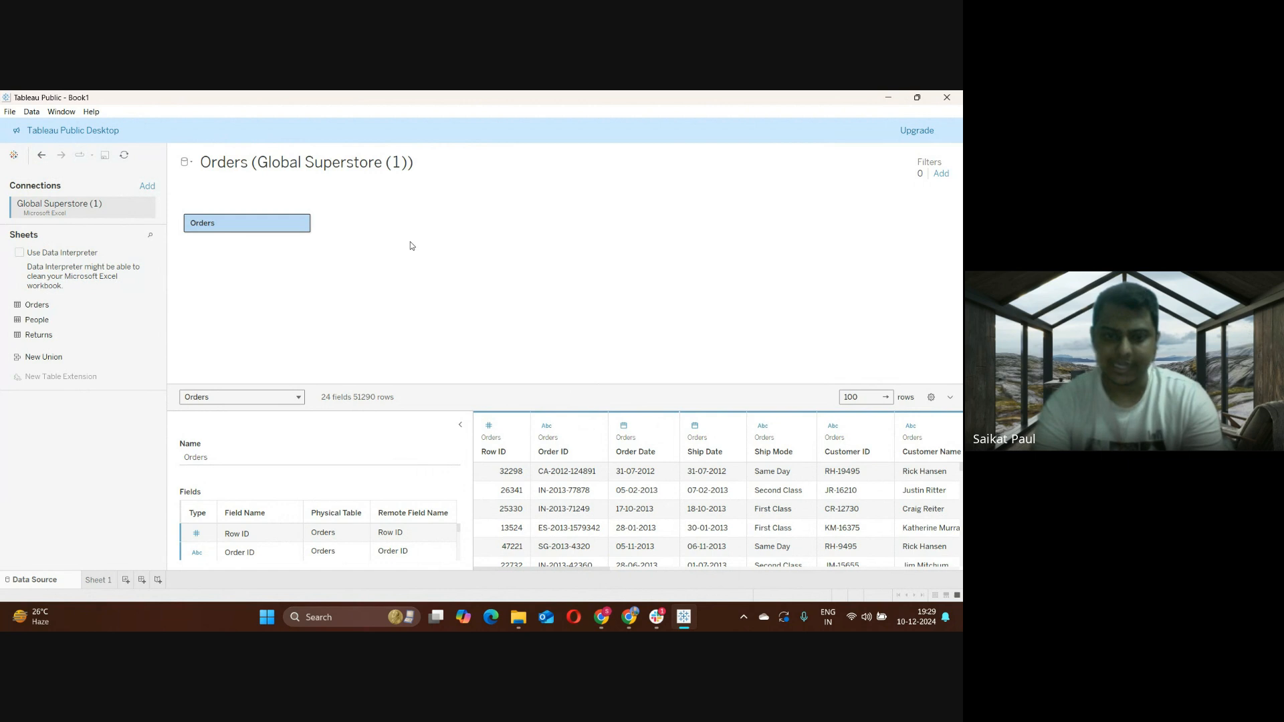
Hide the Order ID column in the Orders table and turn on the display of hidden fields
left_click(592, 426)
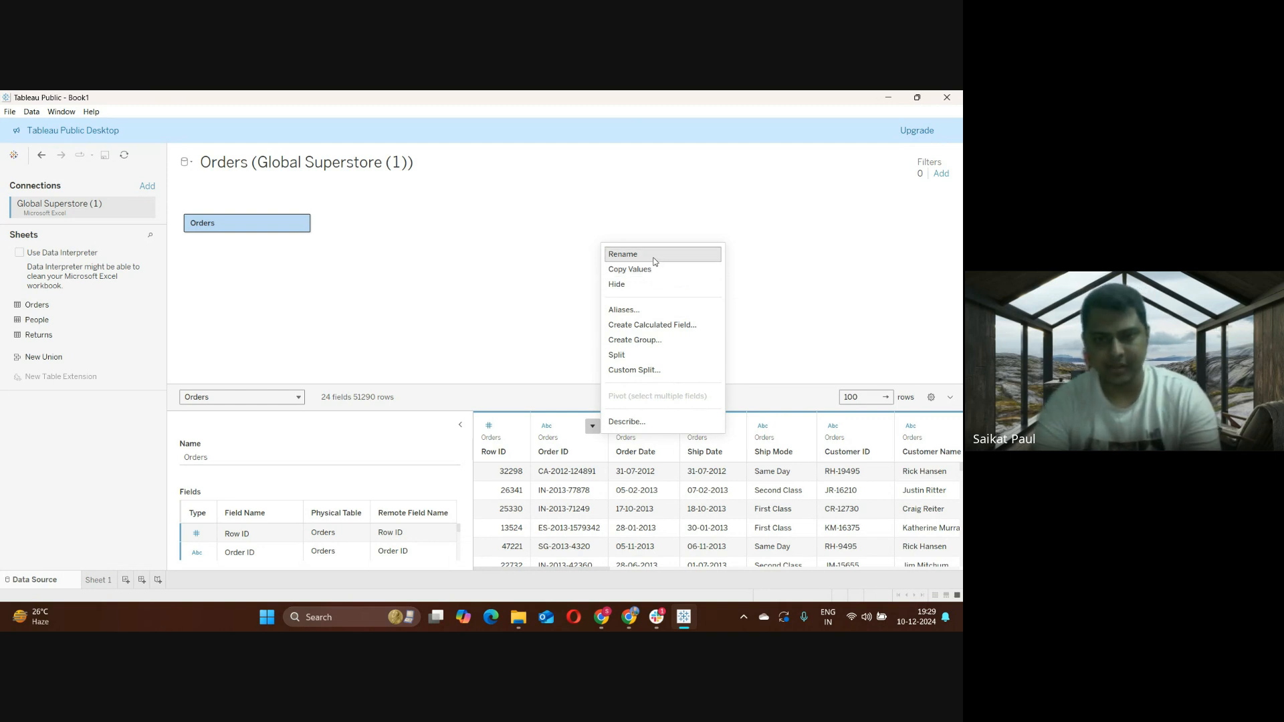
left_click(634, 288)
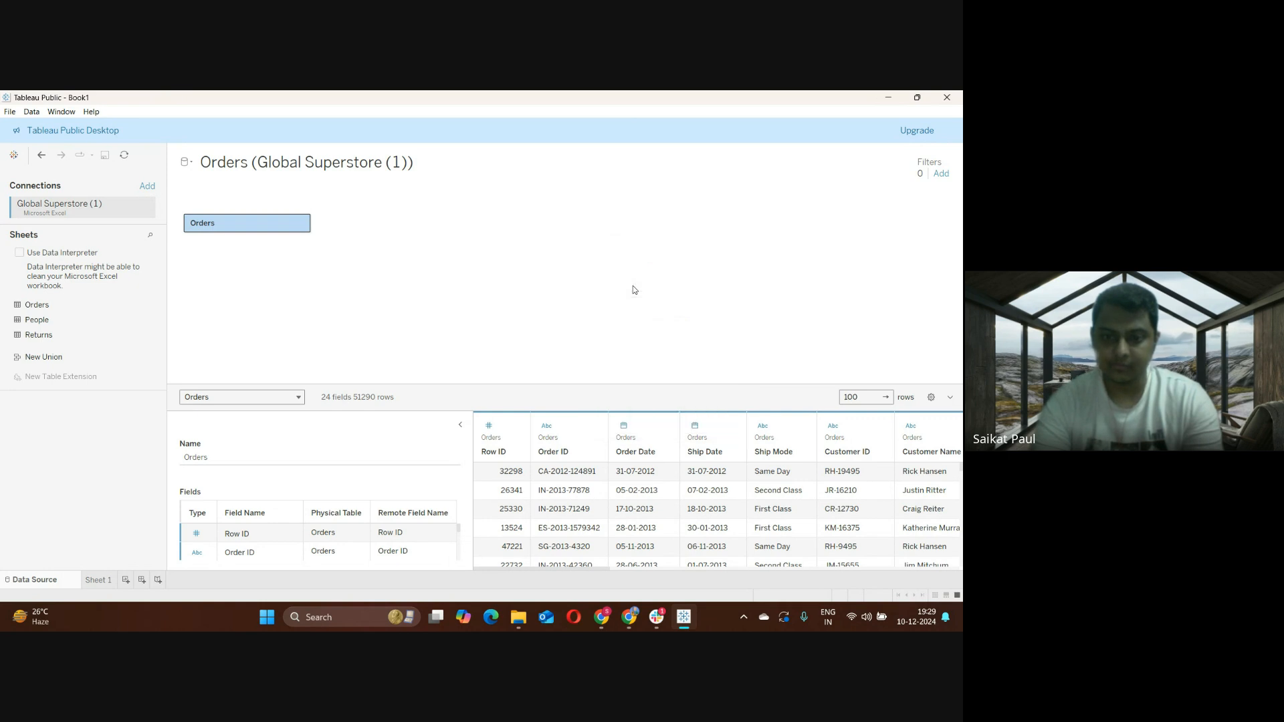
left_click(930, 398)
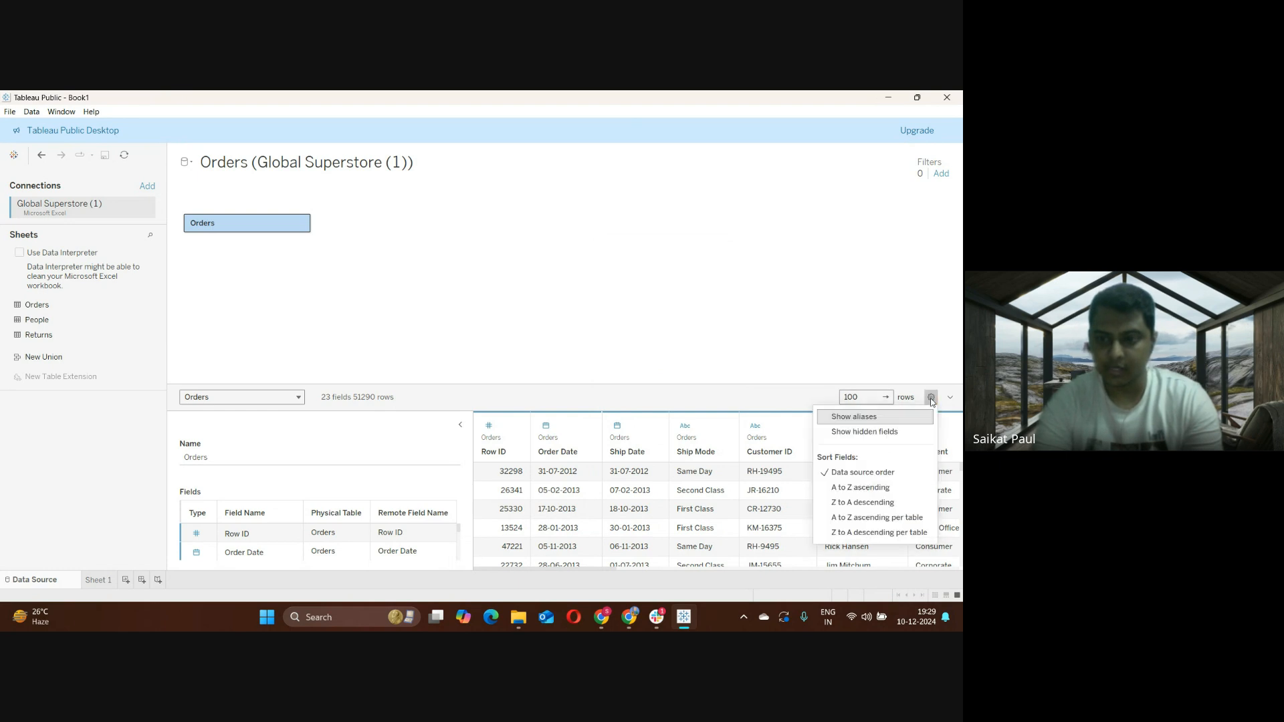
left_click(881, 433)
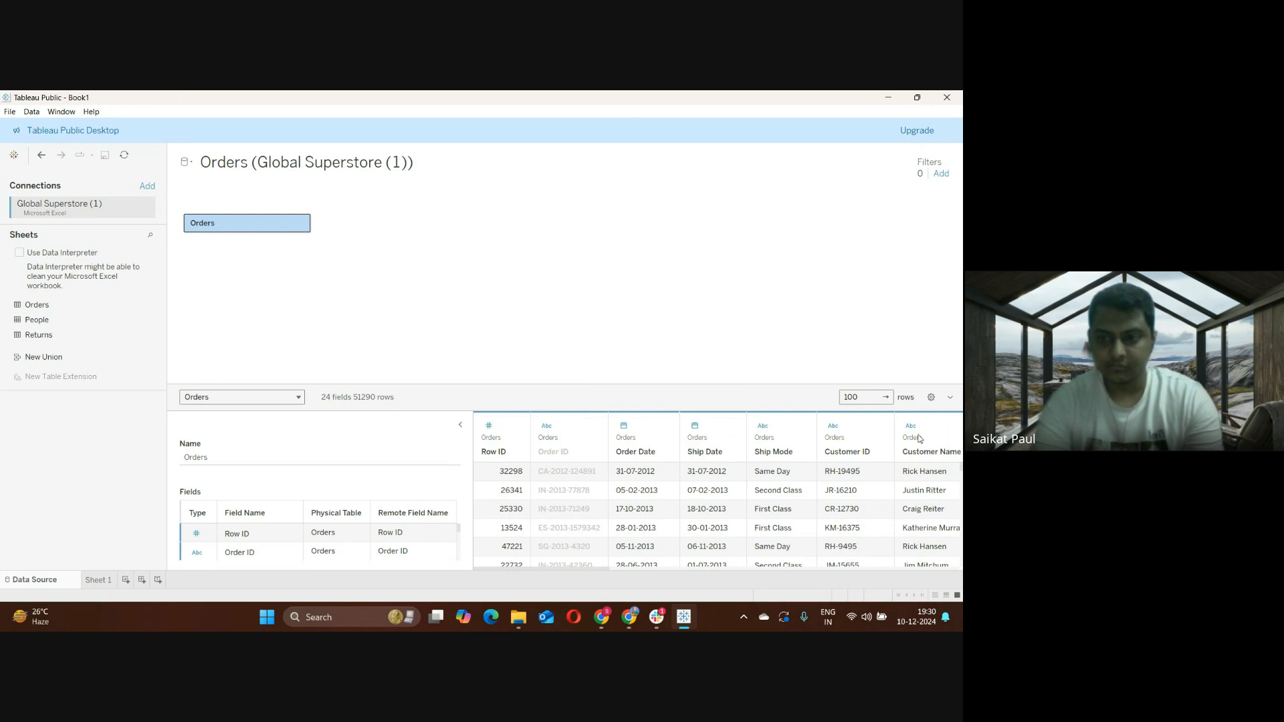
Collapse and reopen the data preview, and view the options offered for the hidden Order ID column
left_click(950, 398)
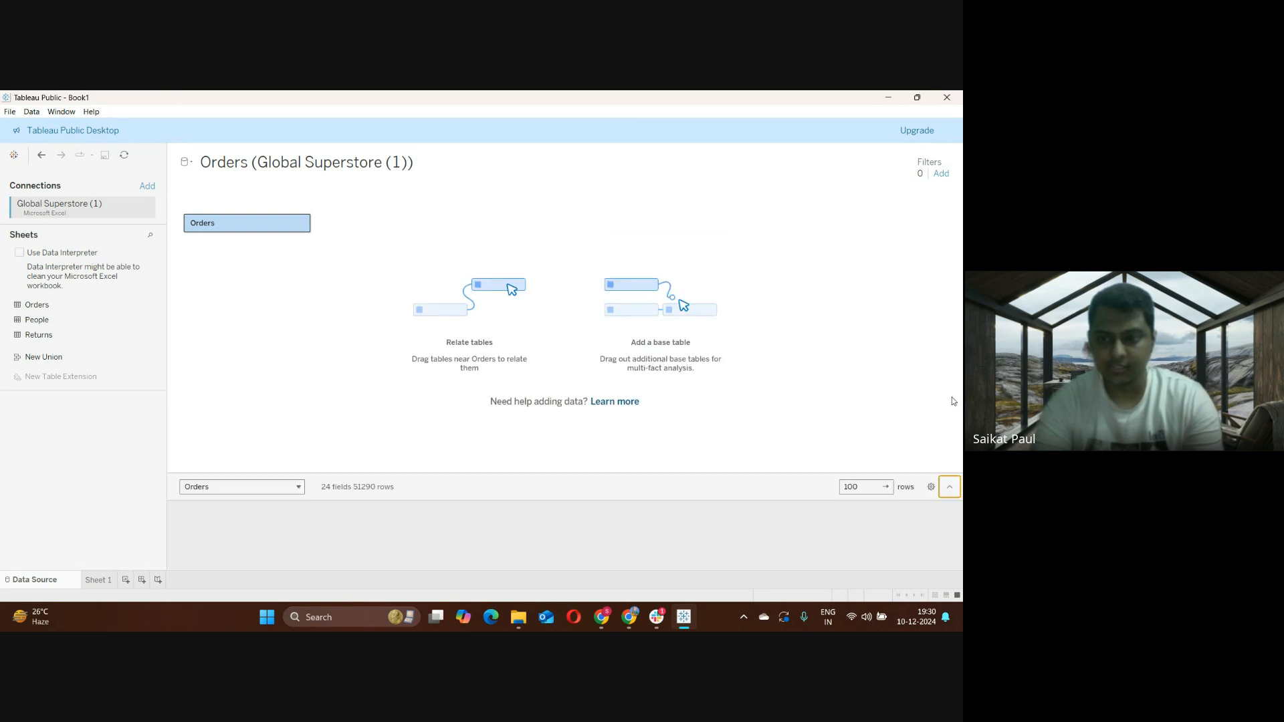
left_click(949, 553)
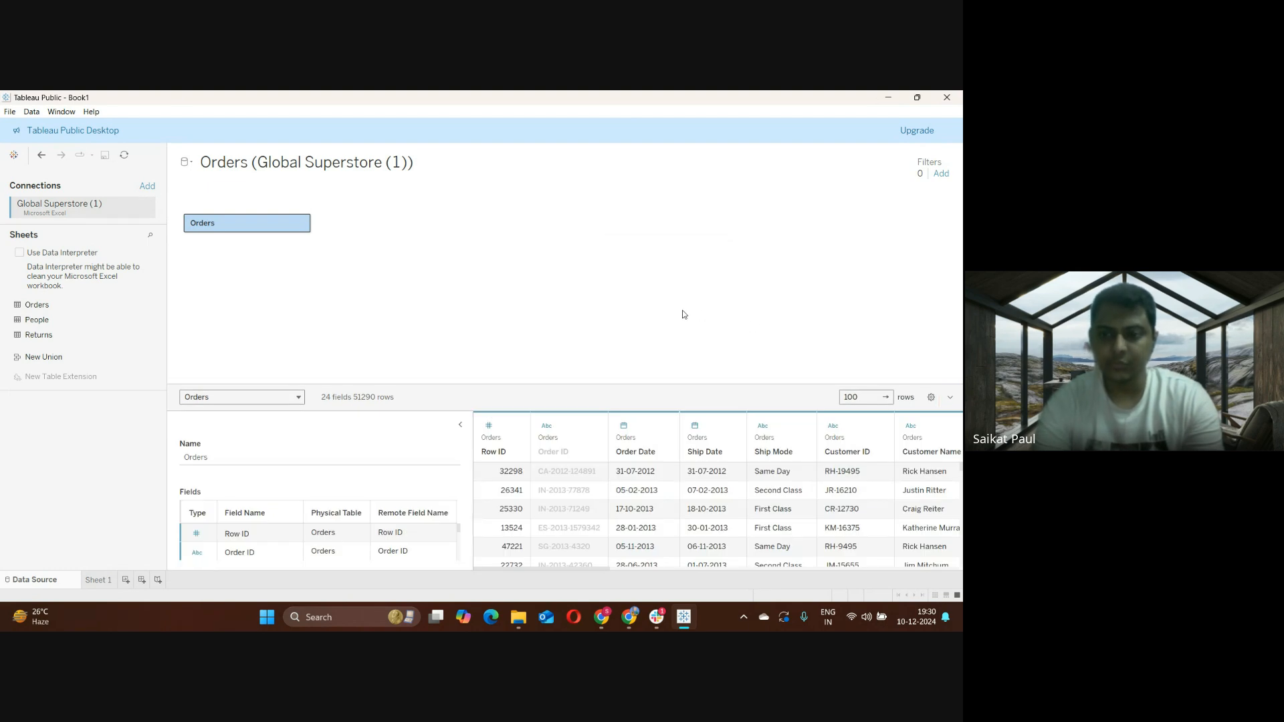
left_click(593, 427)
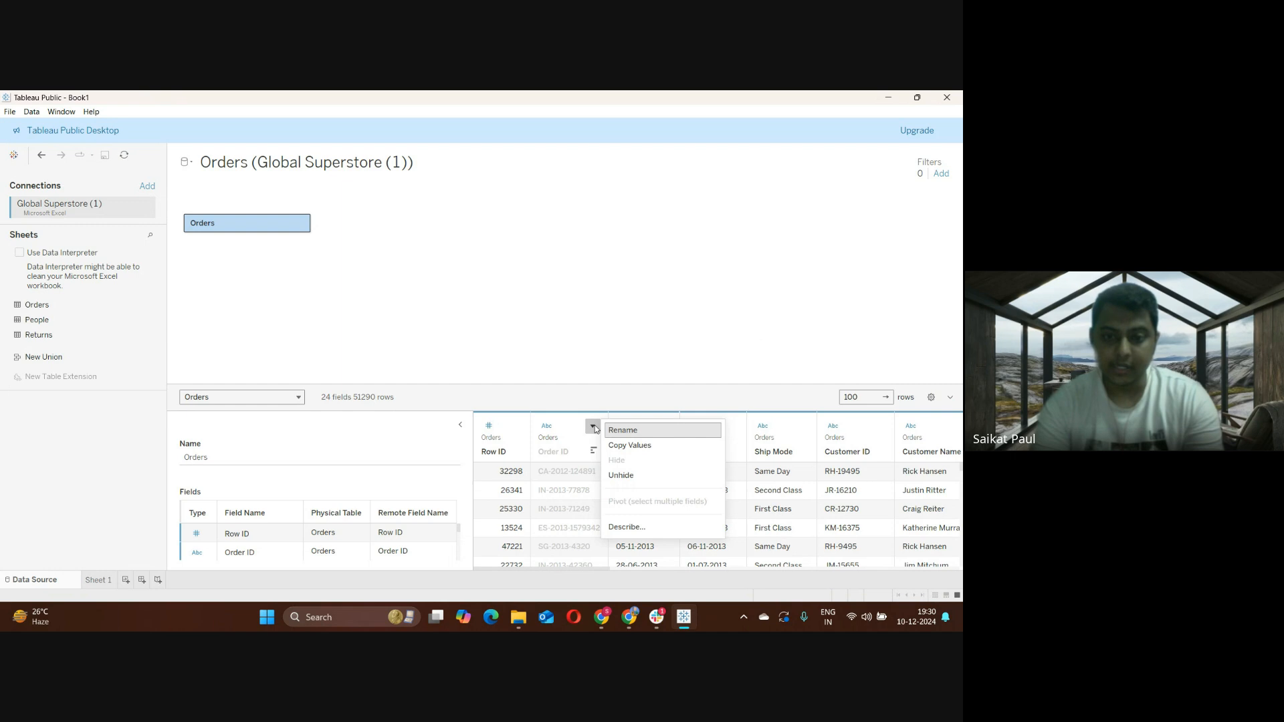
left_click(613, 333)
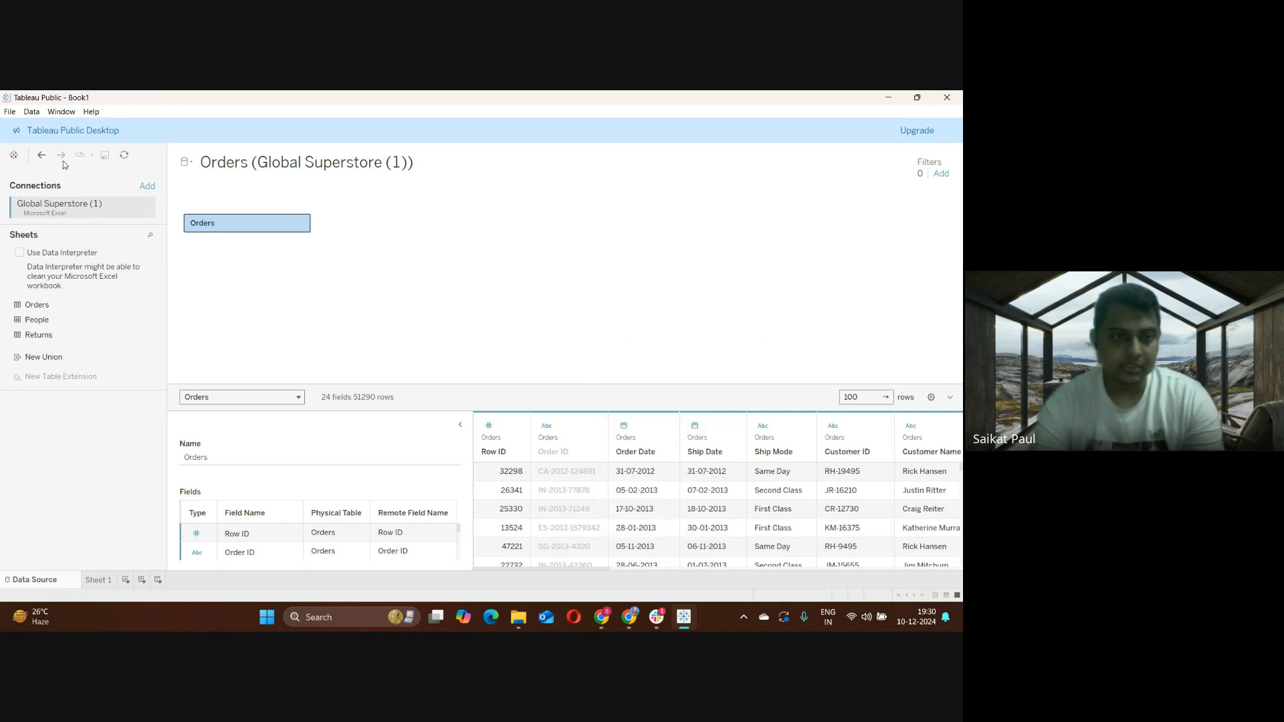
Undo the display of hidden fields and the hiding of the Order ID column
left_click(42, 155)
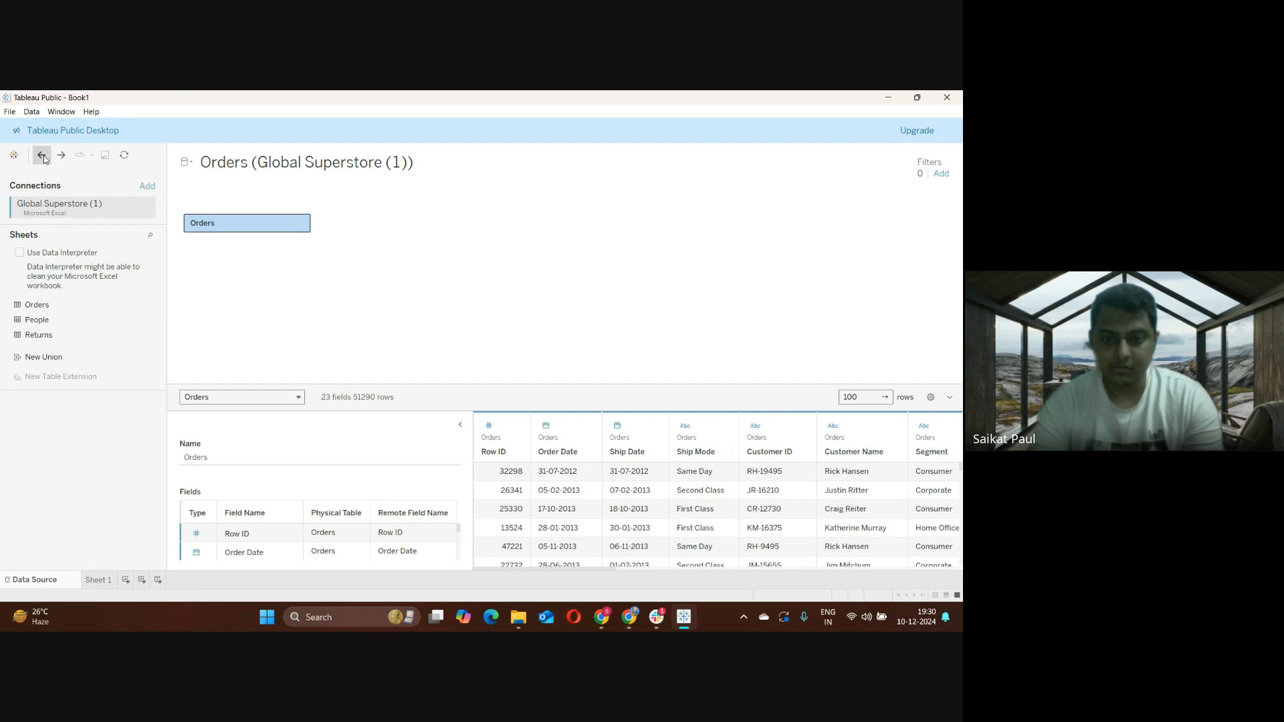
left_click(41, 155)
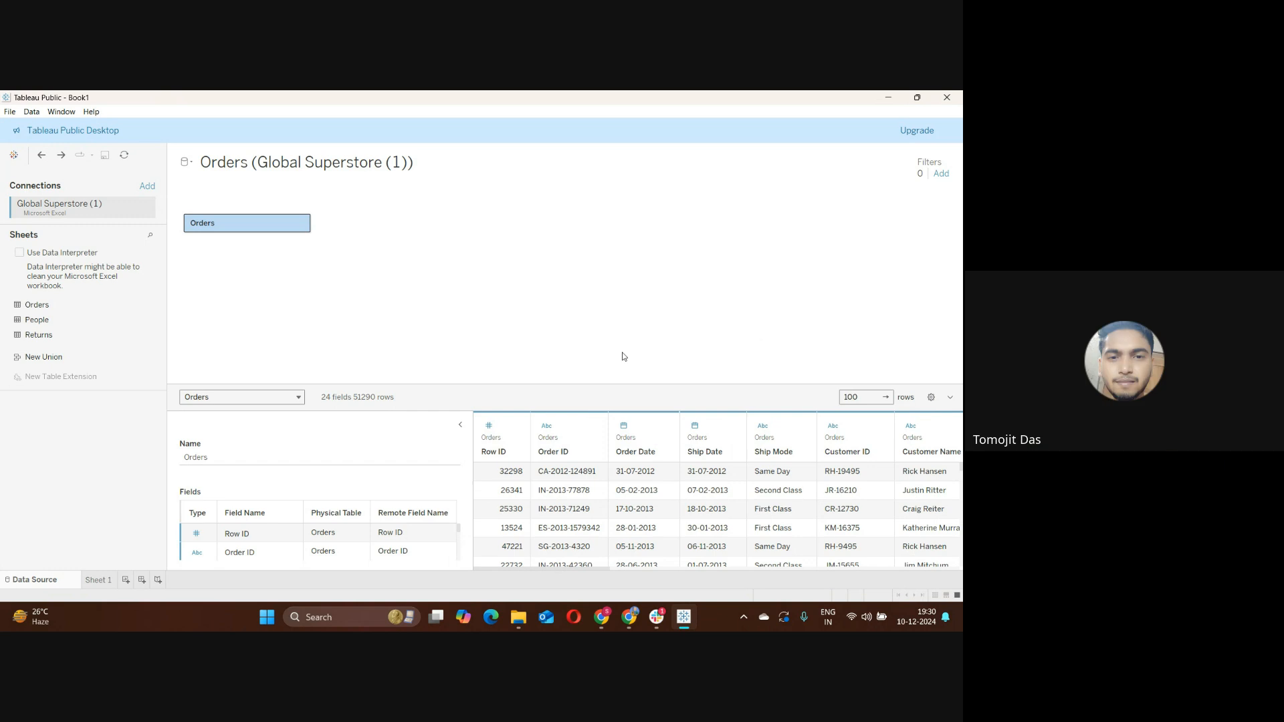
View the file, server and saved connection types offered for a new data source, and close the list
left_click(32, 112)
left_click(55, 127)
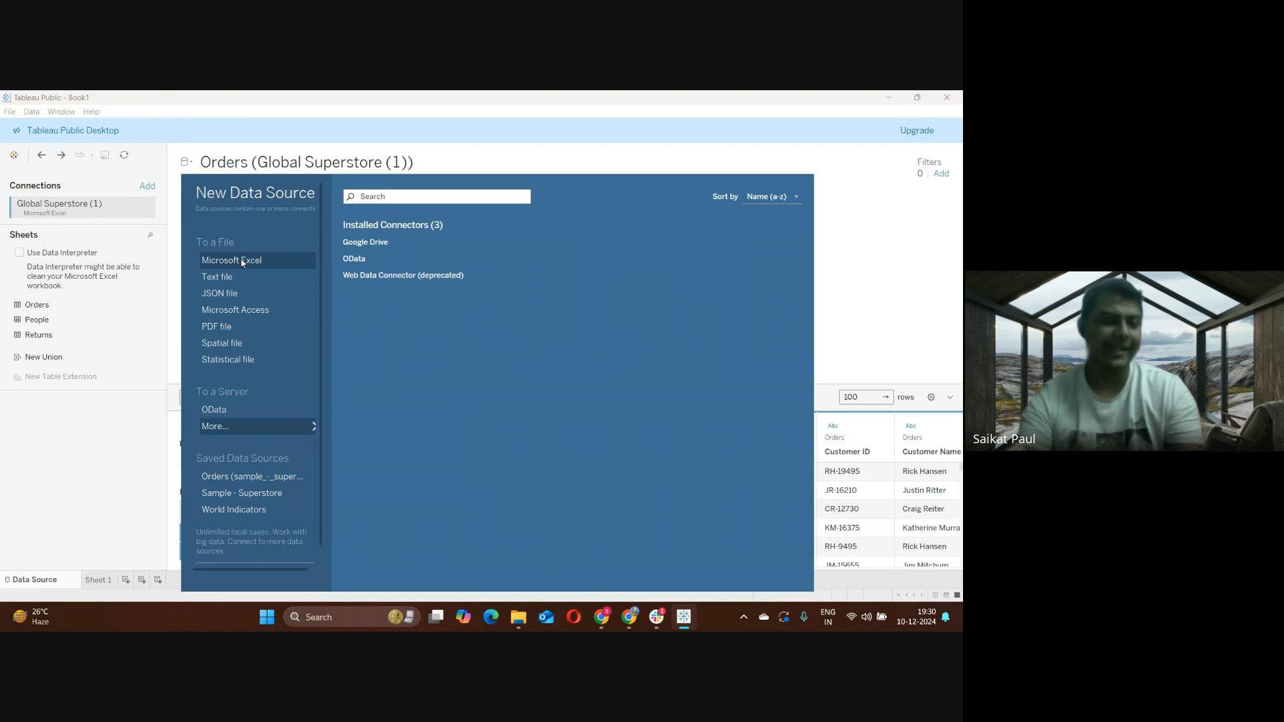
left_click(852, 228)
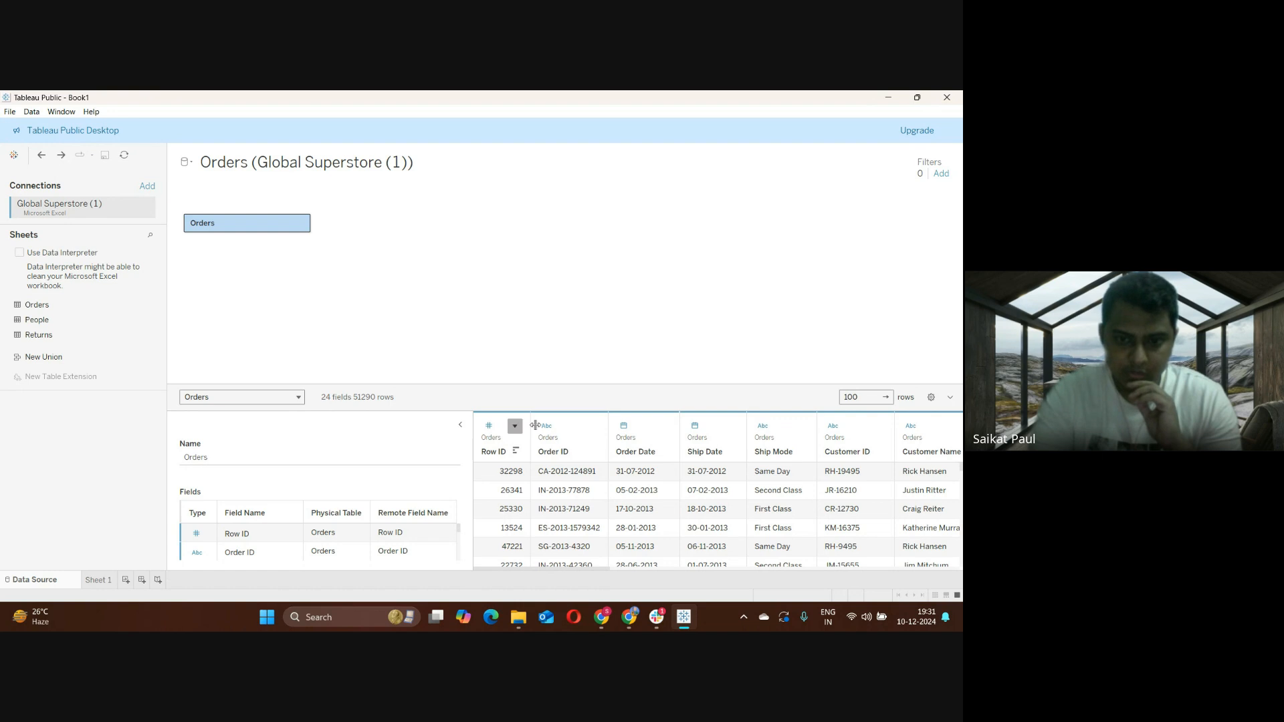
Open the alias editor for the Order ID column, view the first member's editable alias, and close without saving
left_click(592, 427)
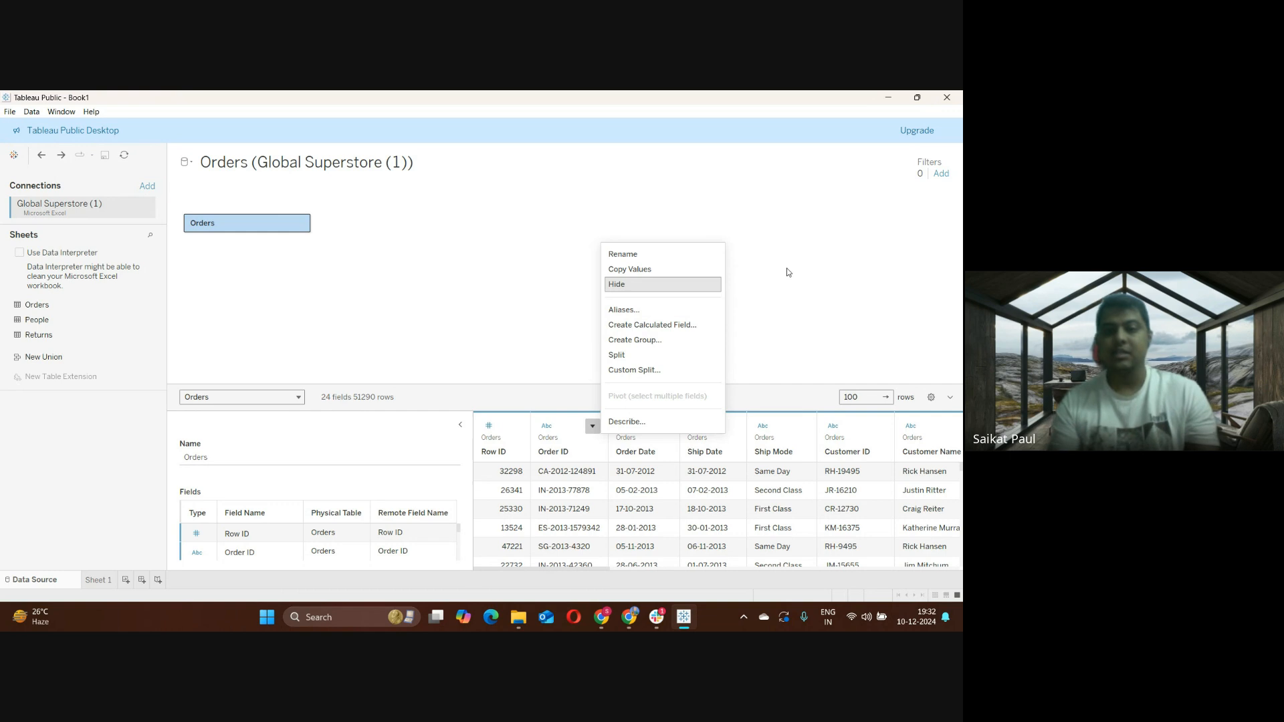
left_click(634, 311)
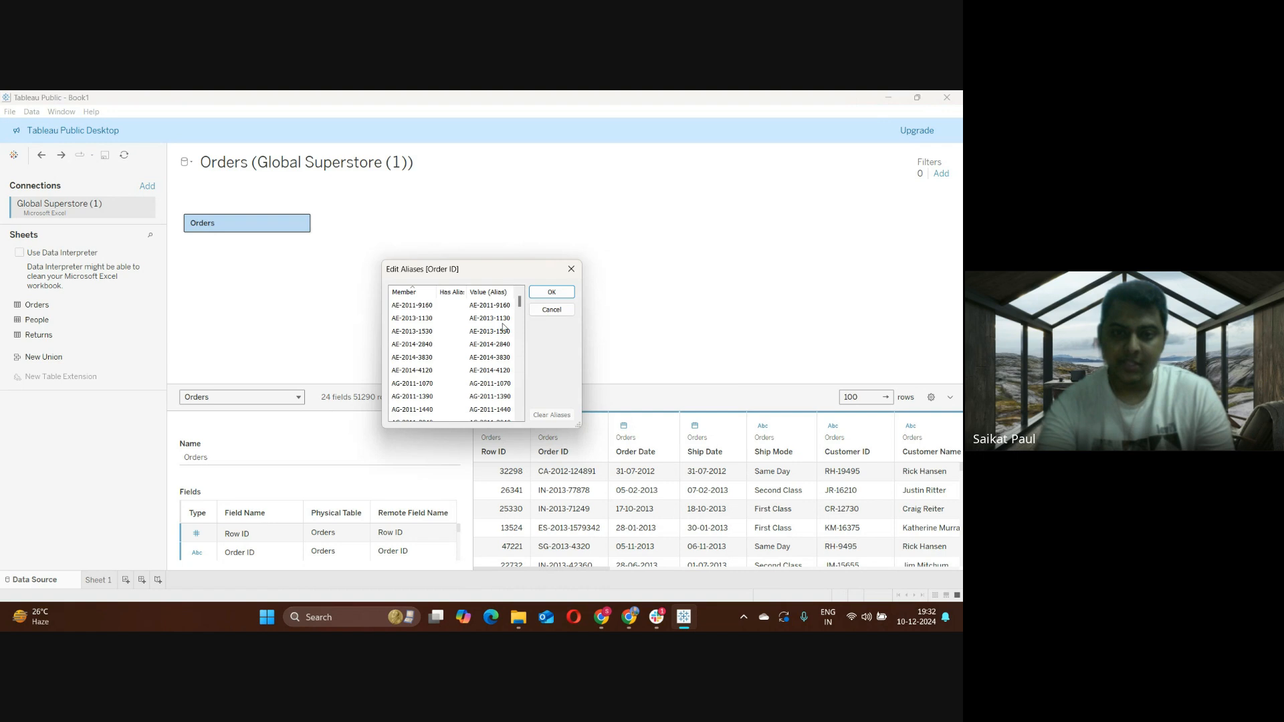
left_click(416, 307)
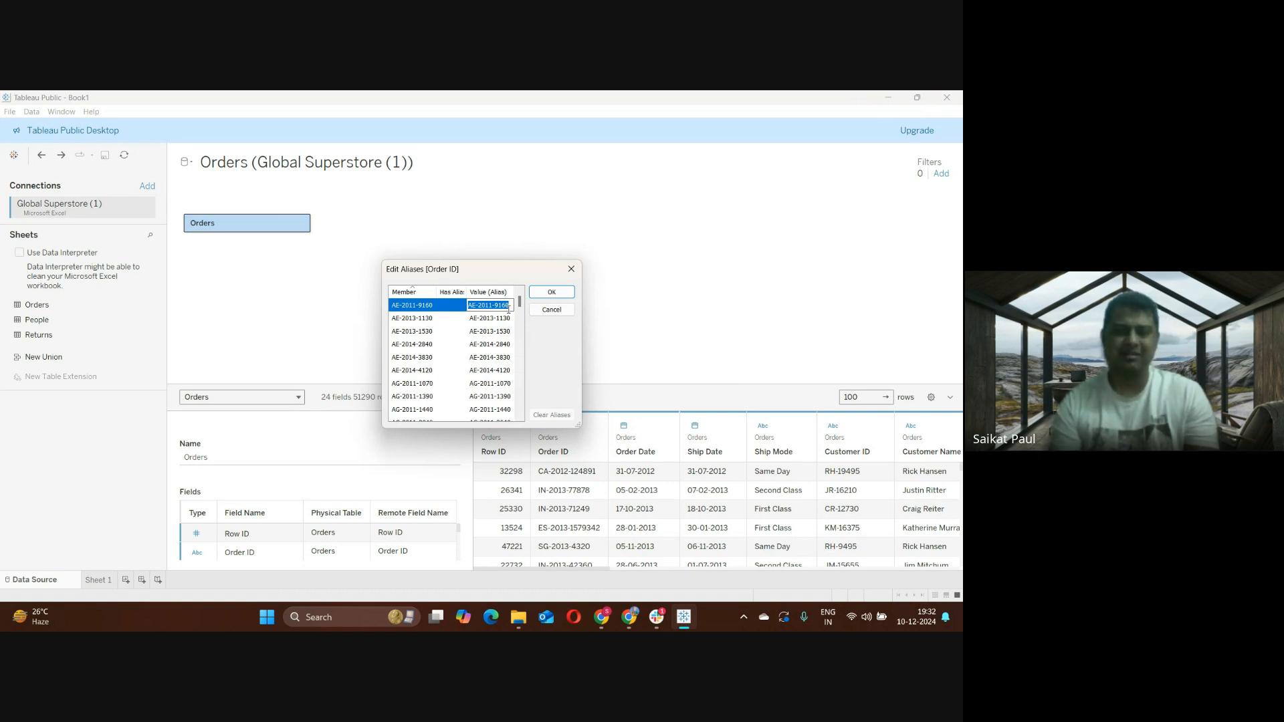
left_click(571, 269)
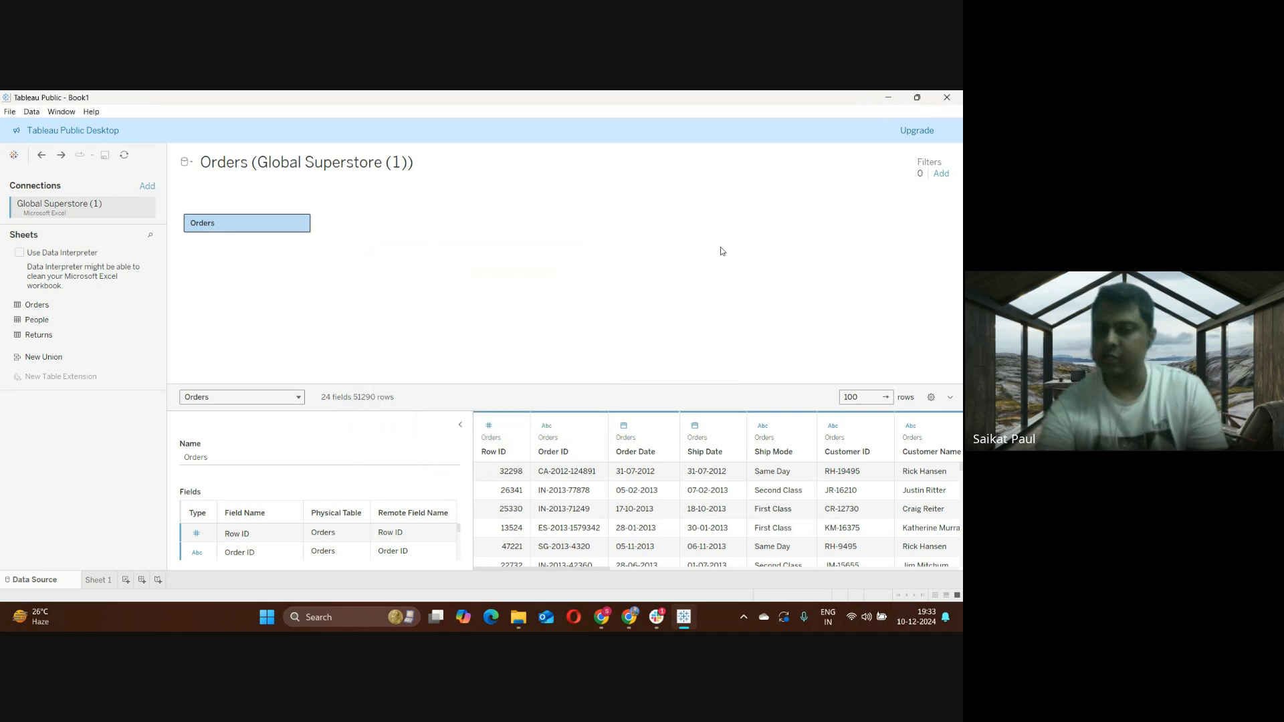
Split the Order ID column automatically and review the new calculated columns at the end of the Orders table
left_click(592, 427)
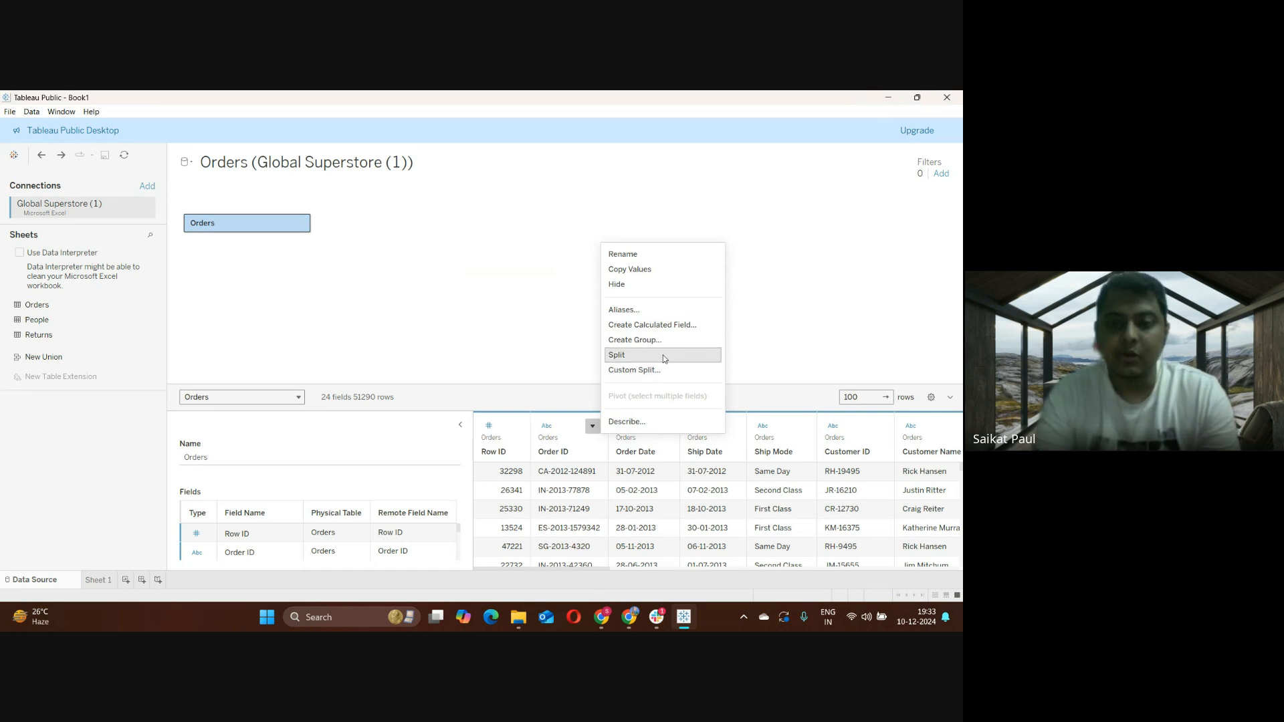
left_click(785, 254)
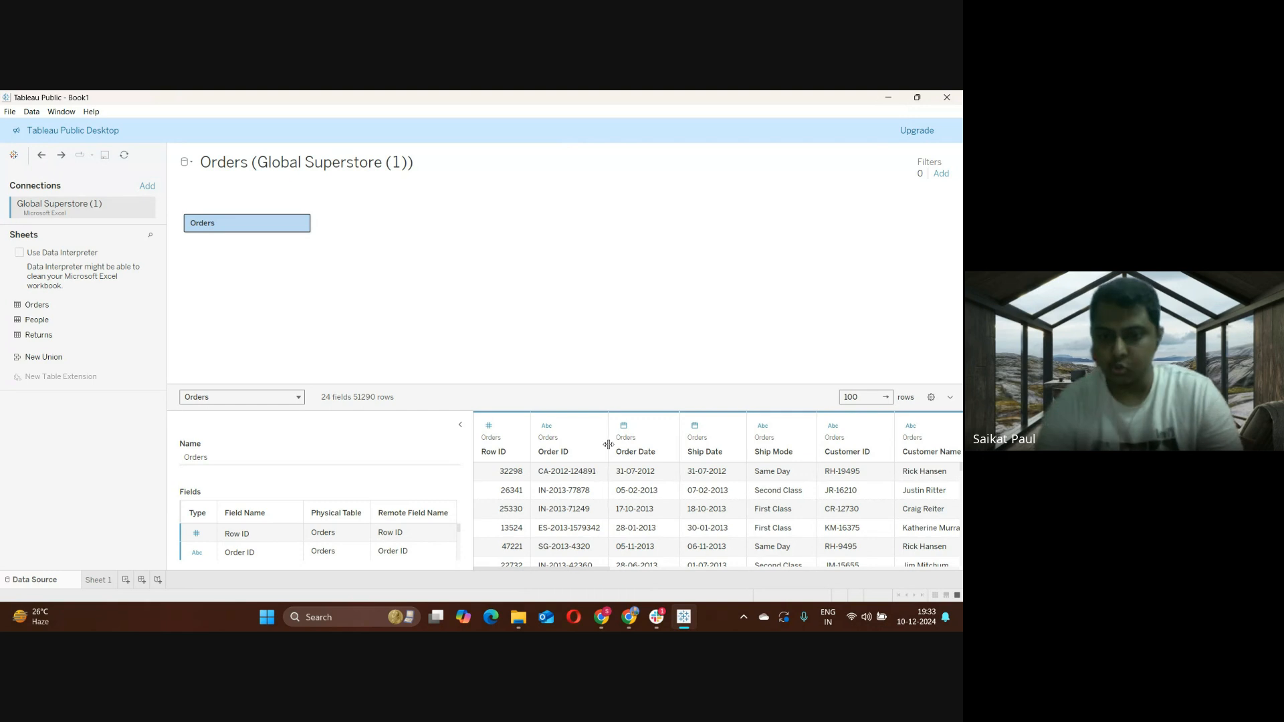
left_click(593, 426)
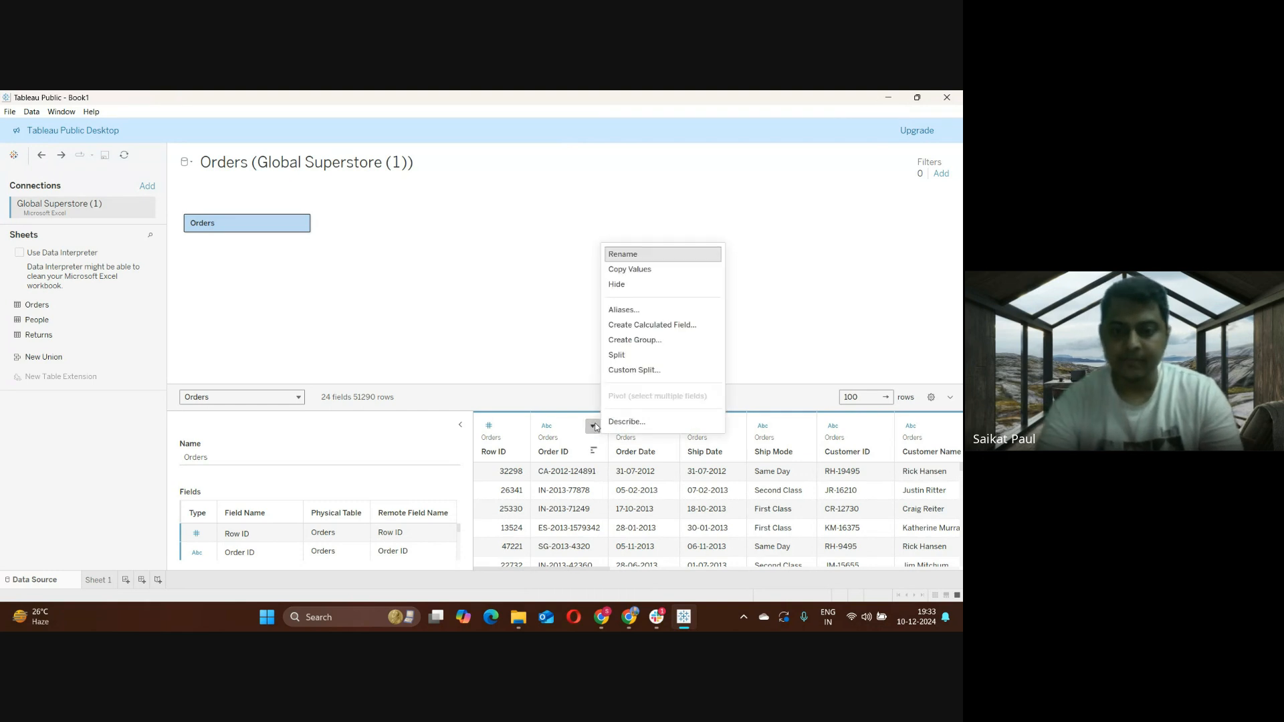
left_click(647, 359)
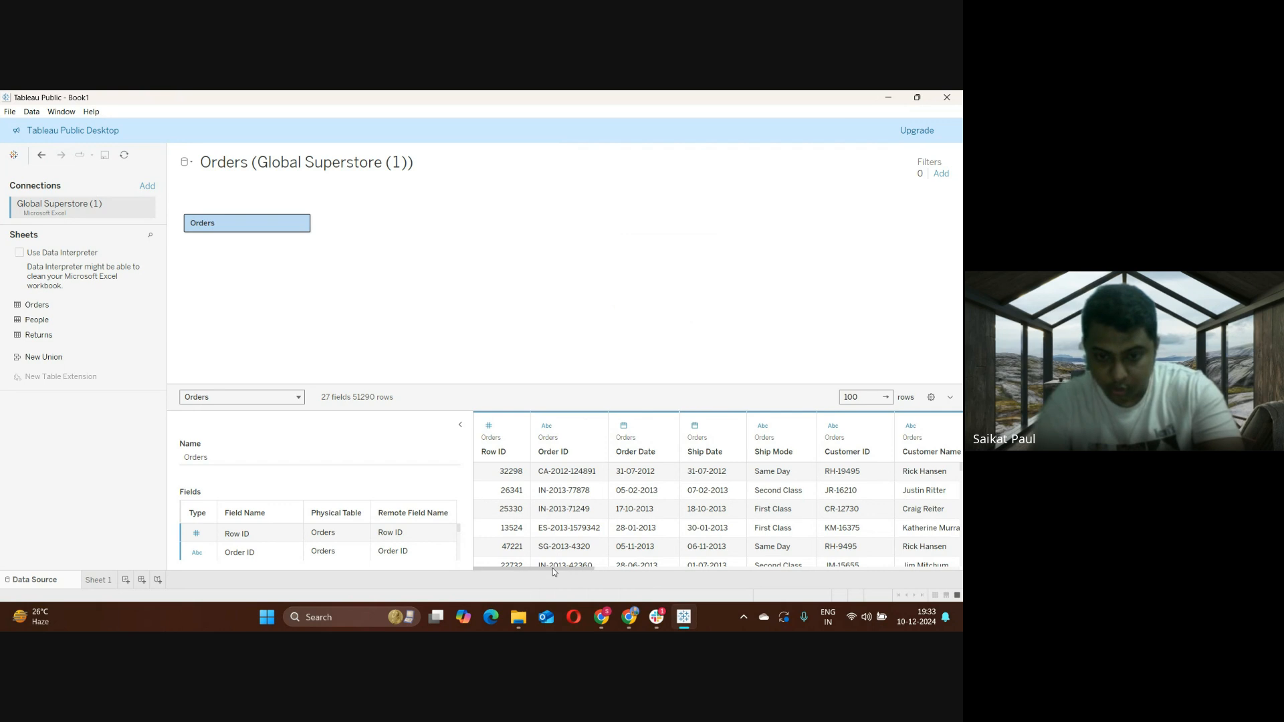
left_click_drag(552, 568, 938, 562)
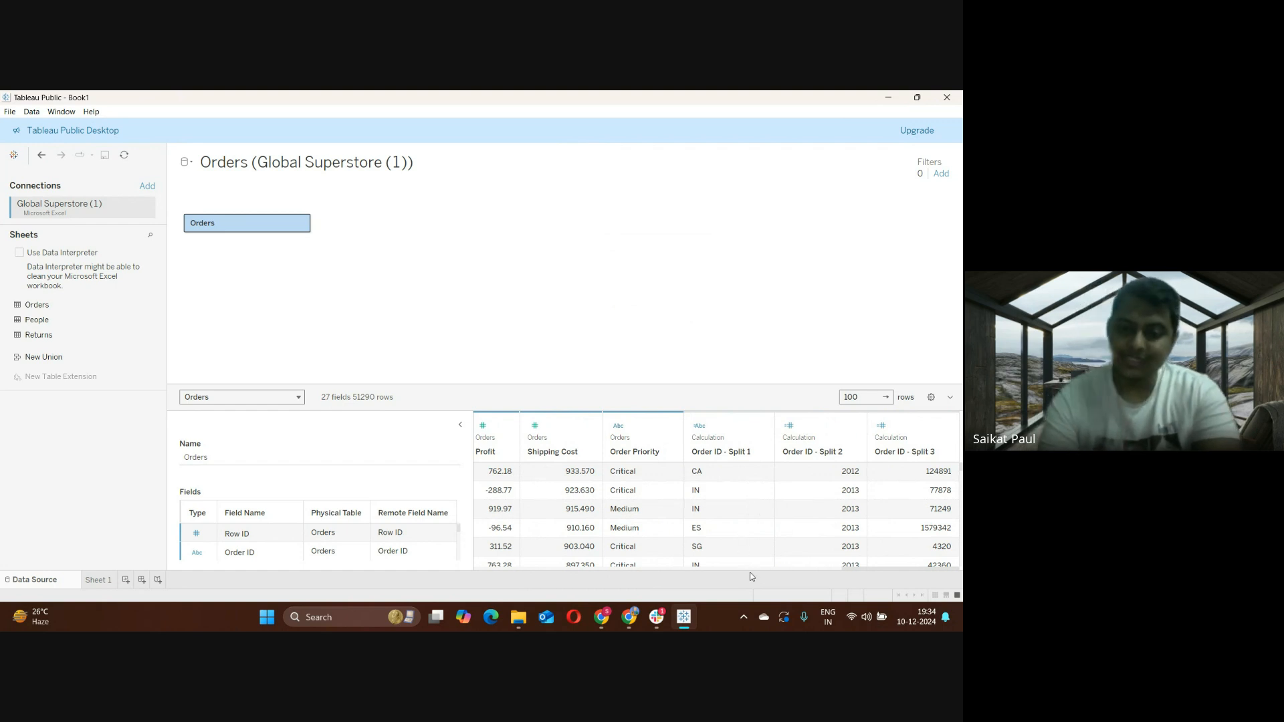
left_click(869, 566)
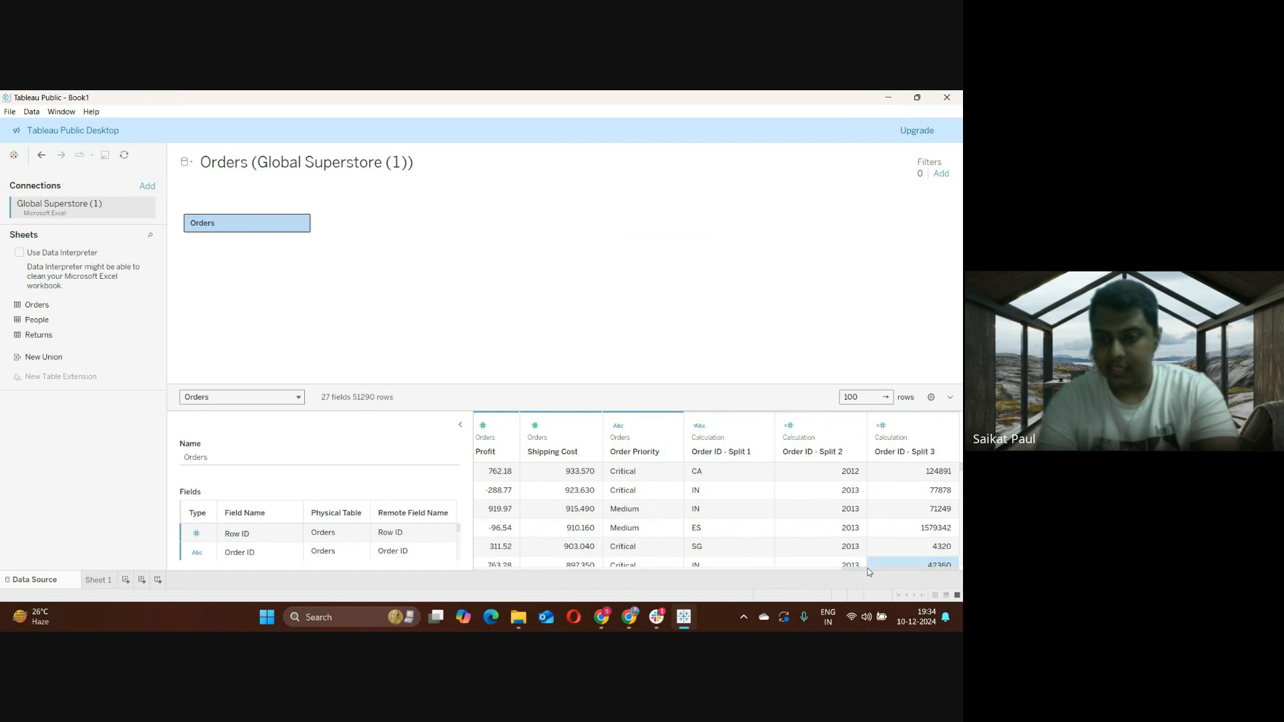
left_click_drag(856, 568, 469, 571)
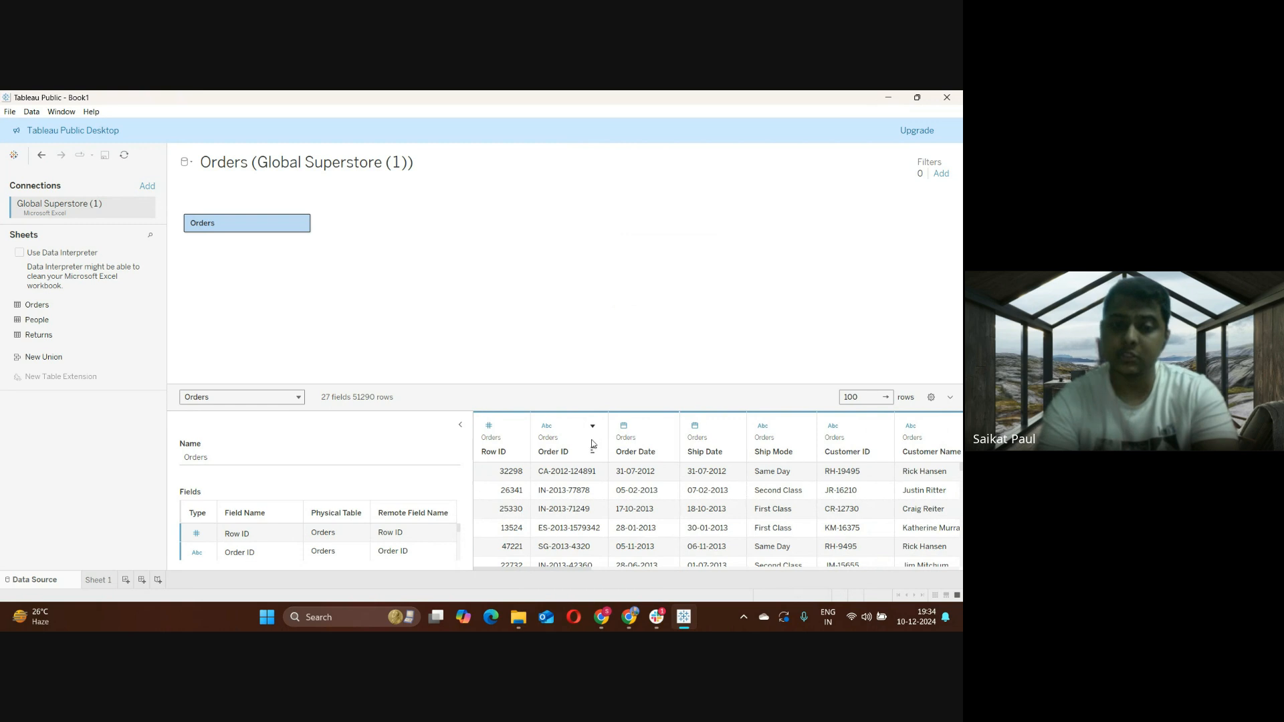
Try a custom split of the Order ID column with separator "-" and the First, Last and All options, and cancel it
left_click(593, 425)
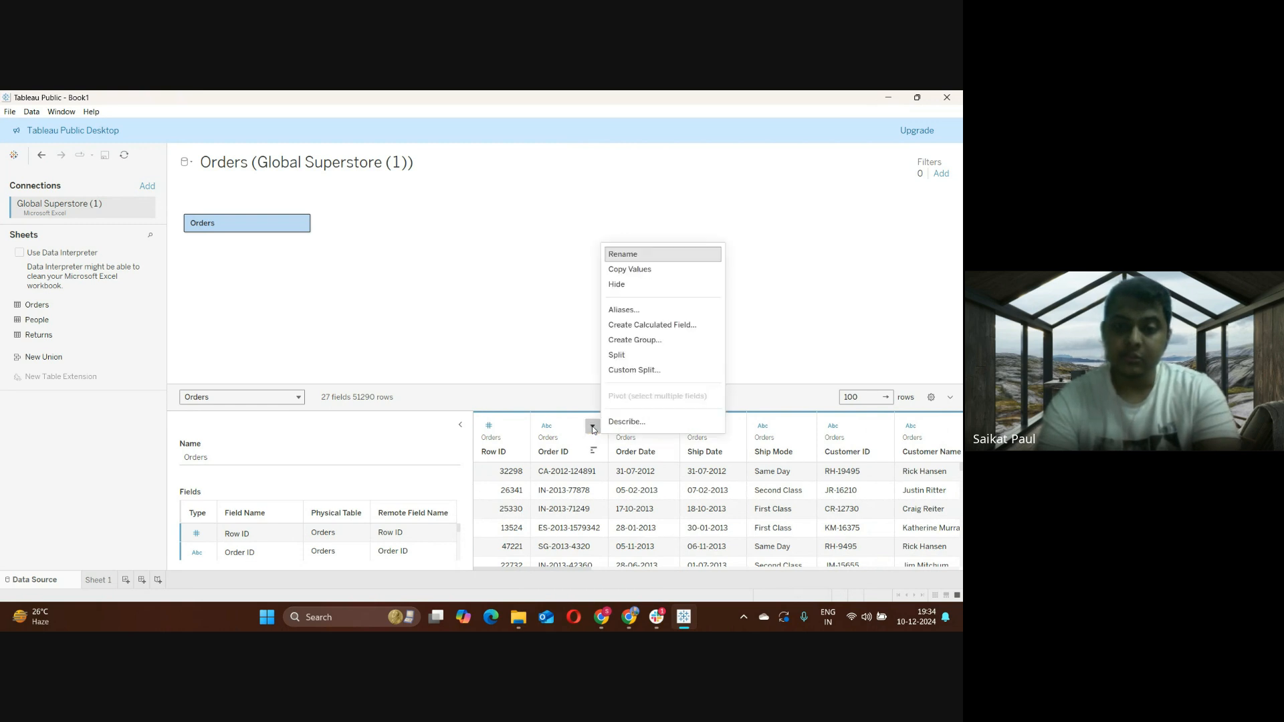
left_click(633, 371)
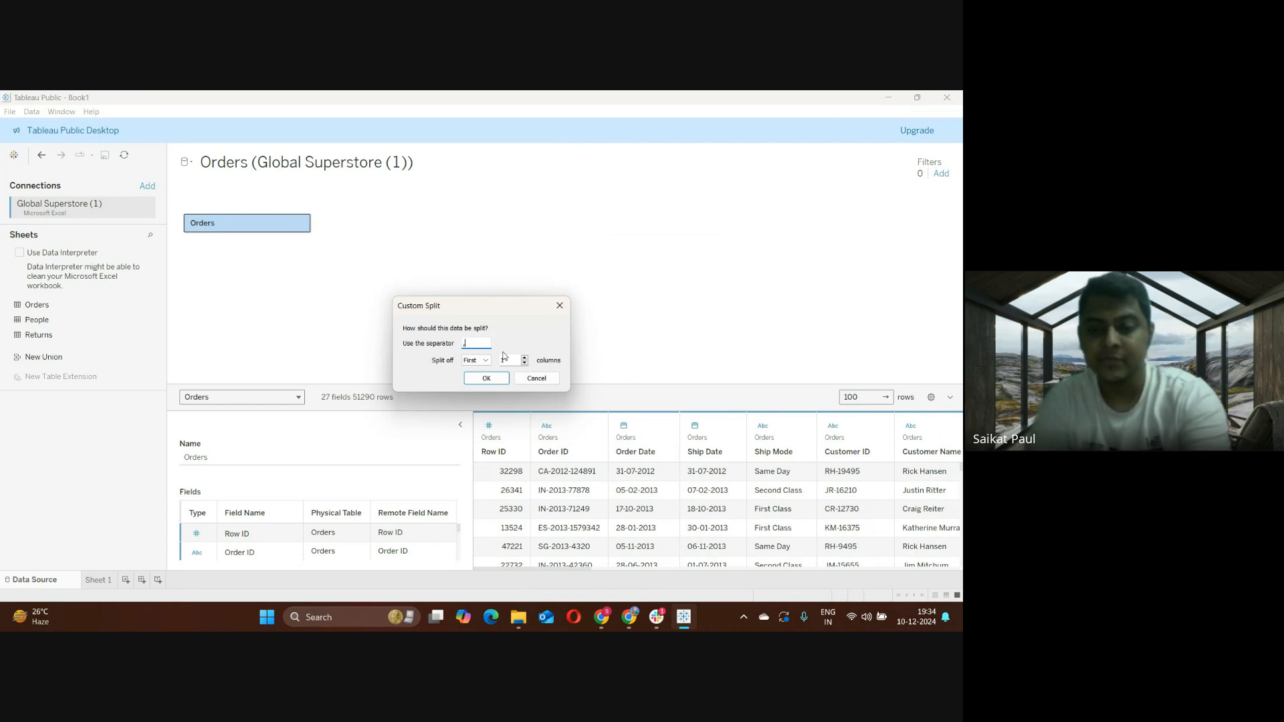
key("BackSpace")
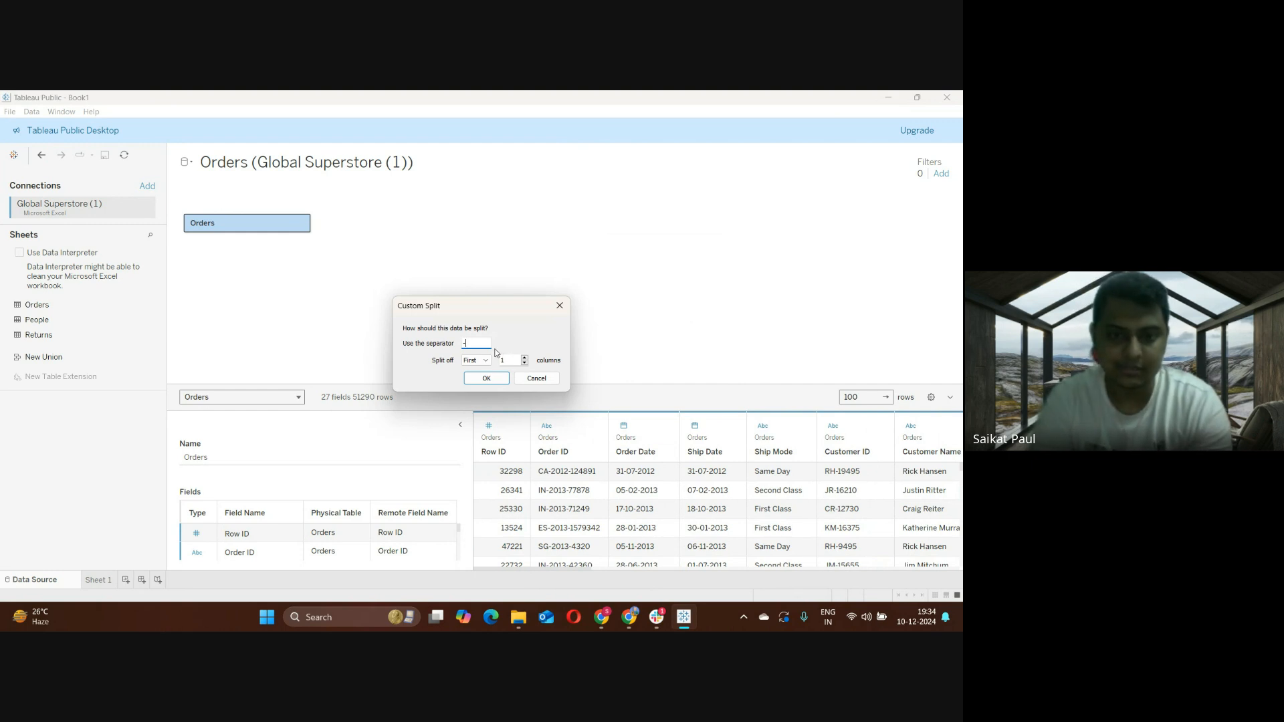
left_click(480, 364)
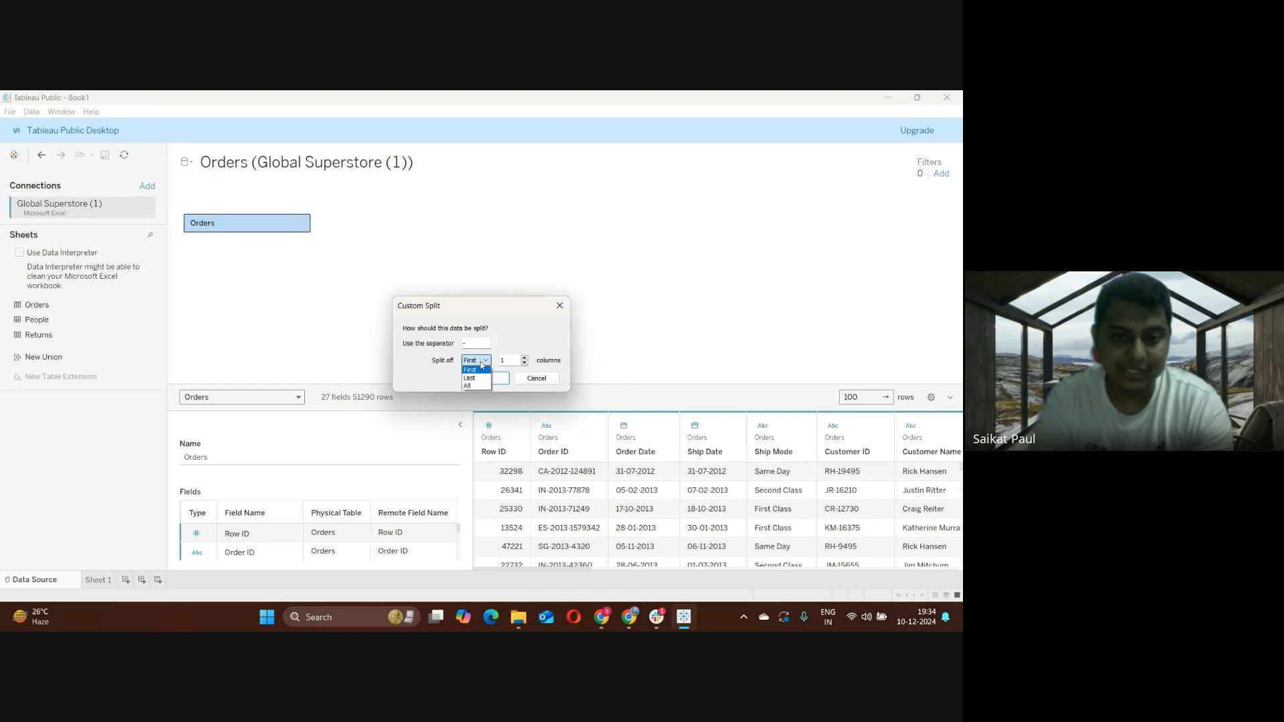
left_click(476, 376)
left_click(479, 365)
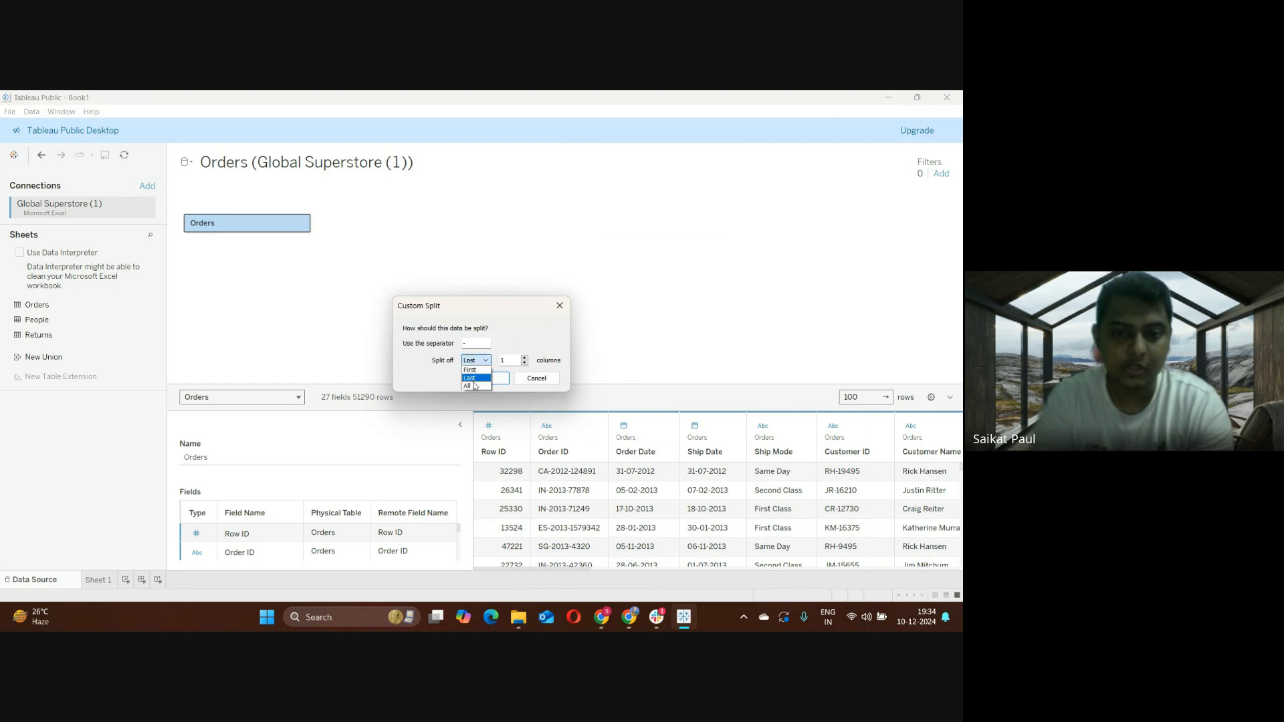
left_click(476, 387)
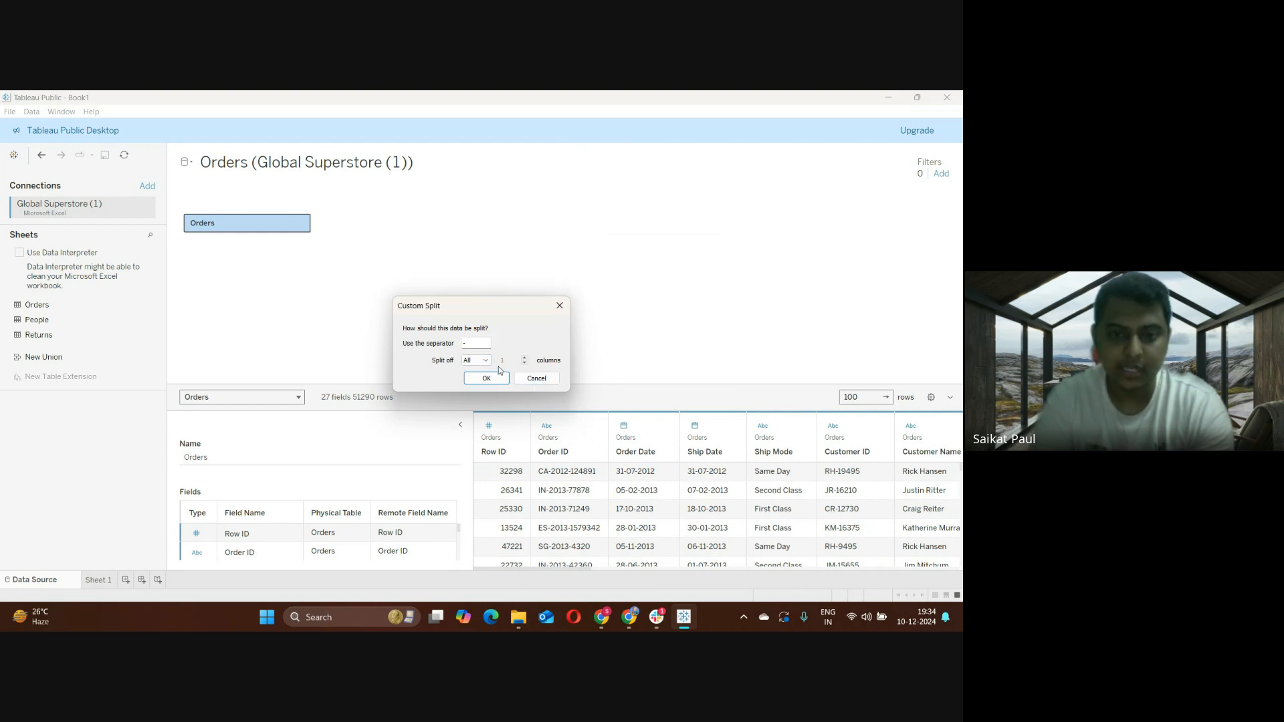
left_click(488, 362)
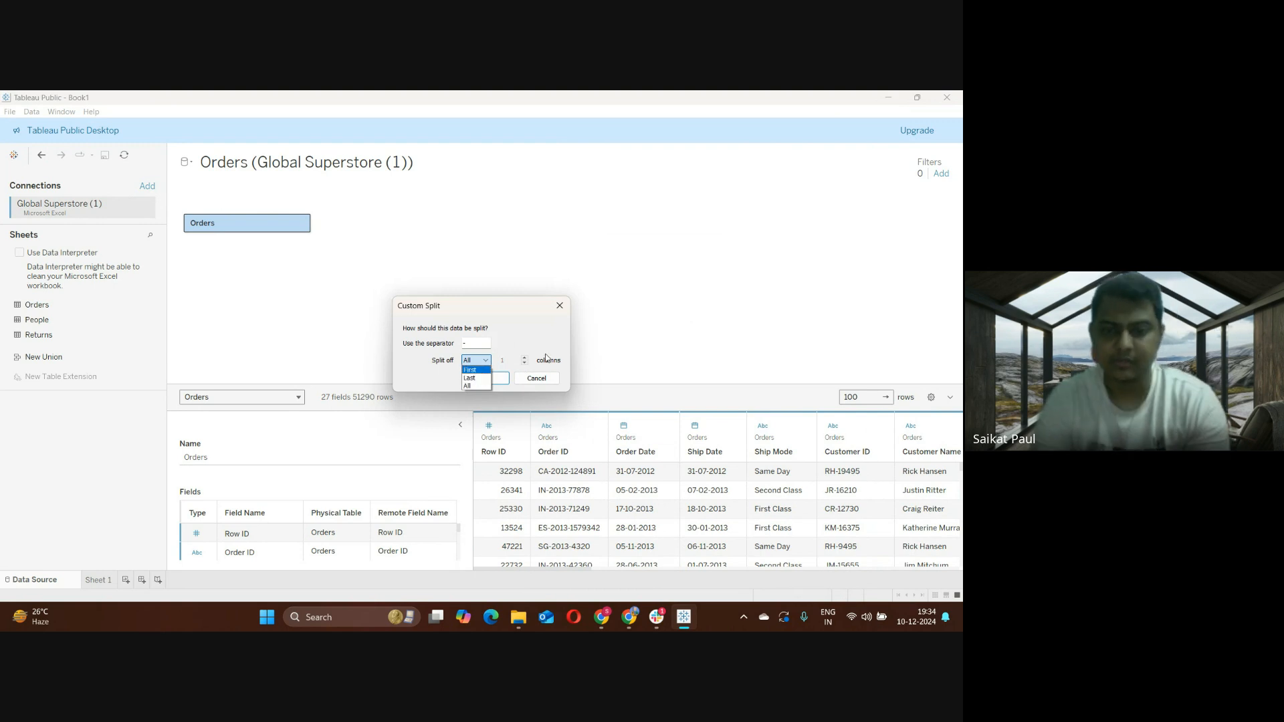
left_click(545, 380)
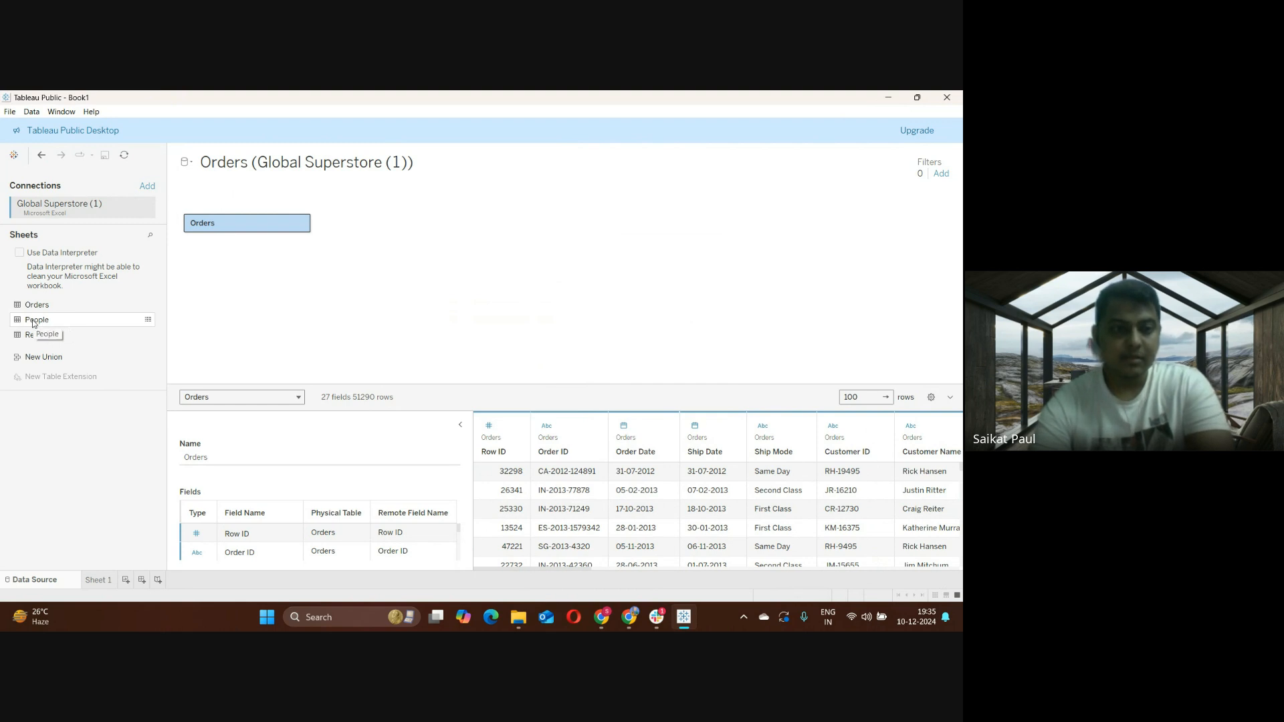
Add the People table related to Orders by Region, and view the People fields available for matching
left_click_drag(34, 323, 364, 262)
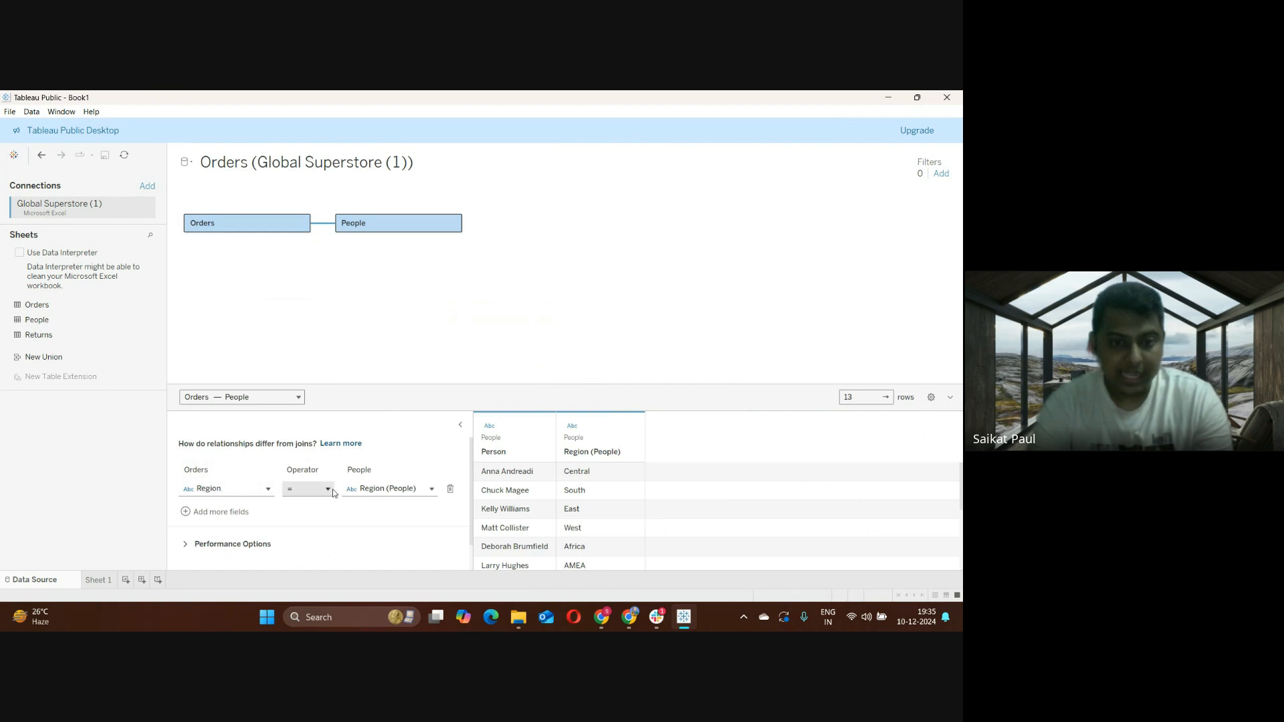
left_click(419, 493)
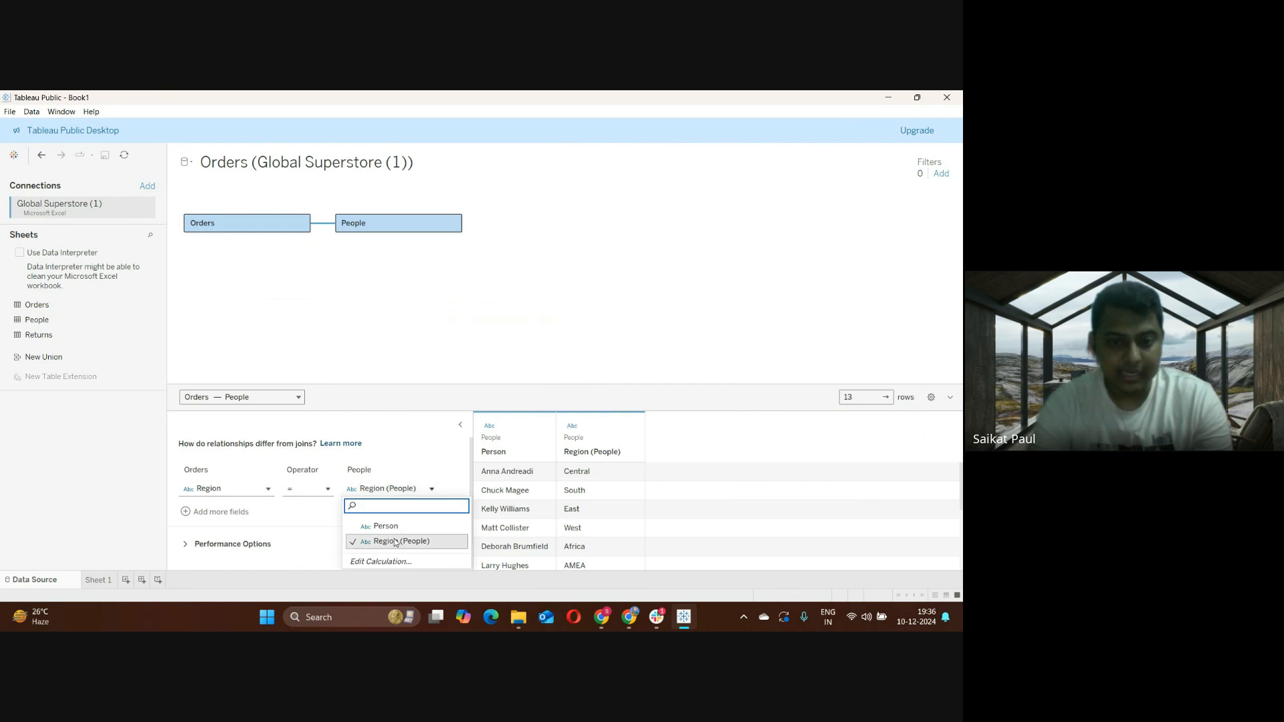
left_click(489, 312)
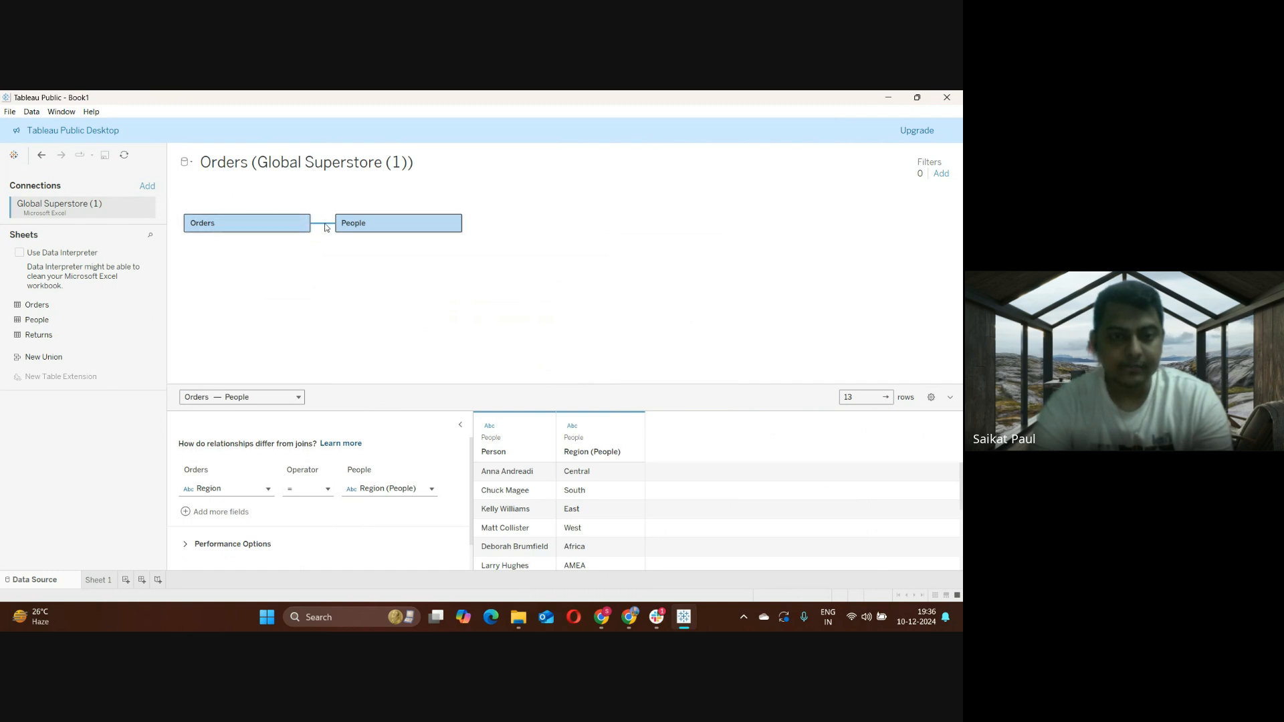
mouse_move(326, 227)
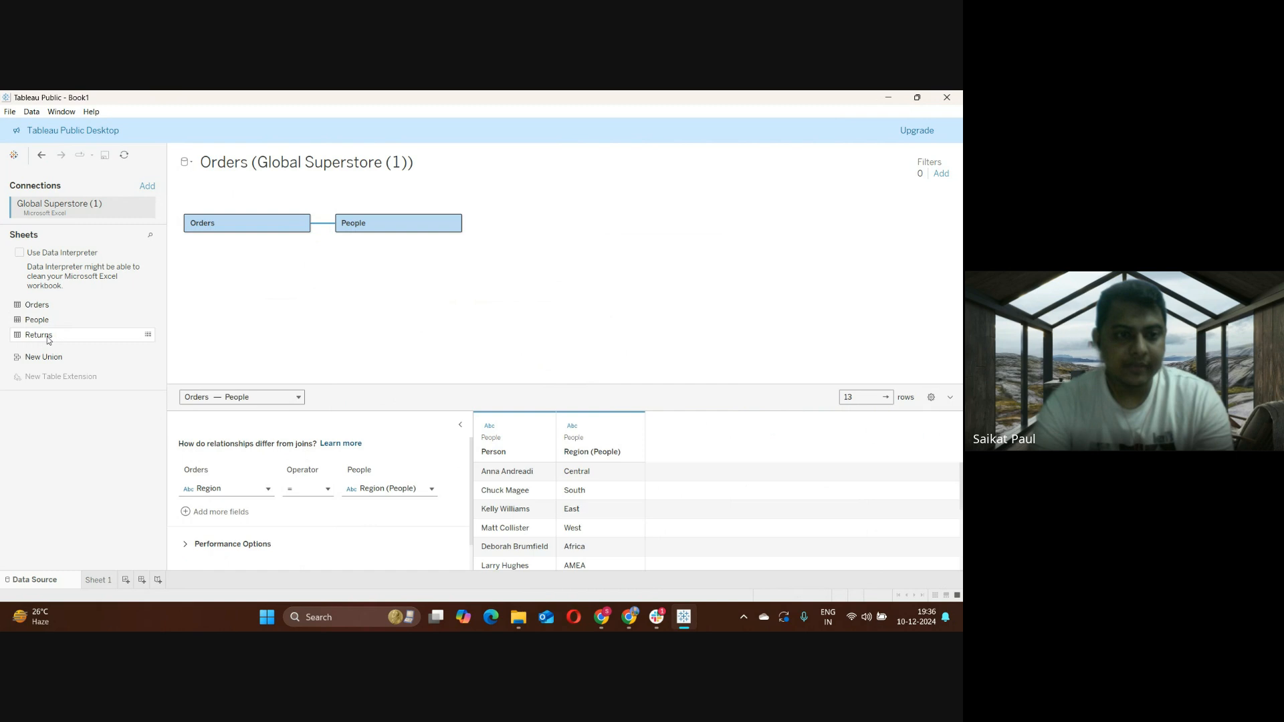
Relate the Returns table to Orders by matching Order ID with Order ID (Returns)
left_click_drag(47, 340, 251, 254)
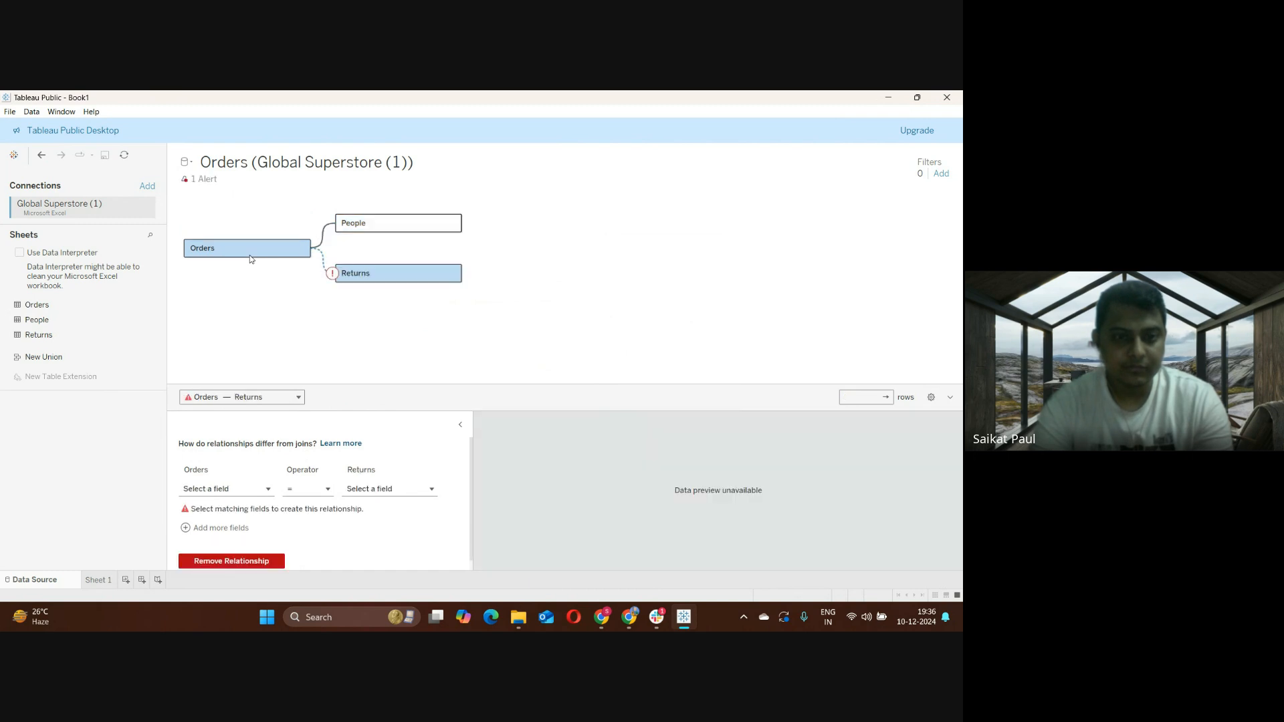
left_click(242, 491)
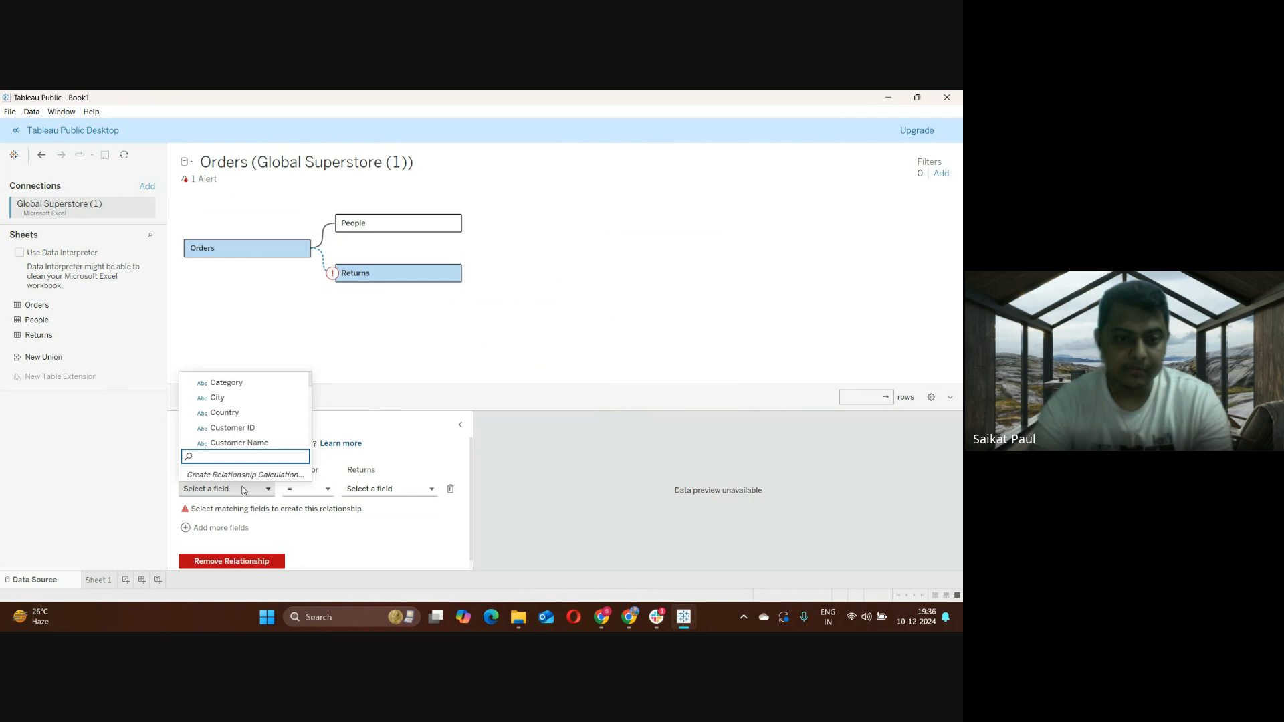
left_click(239, 431)
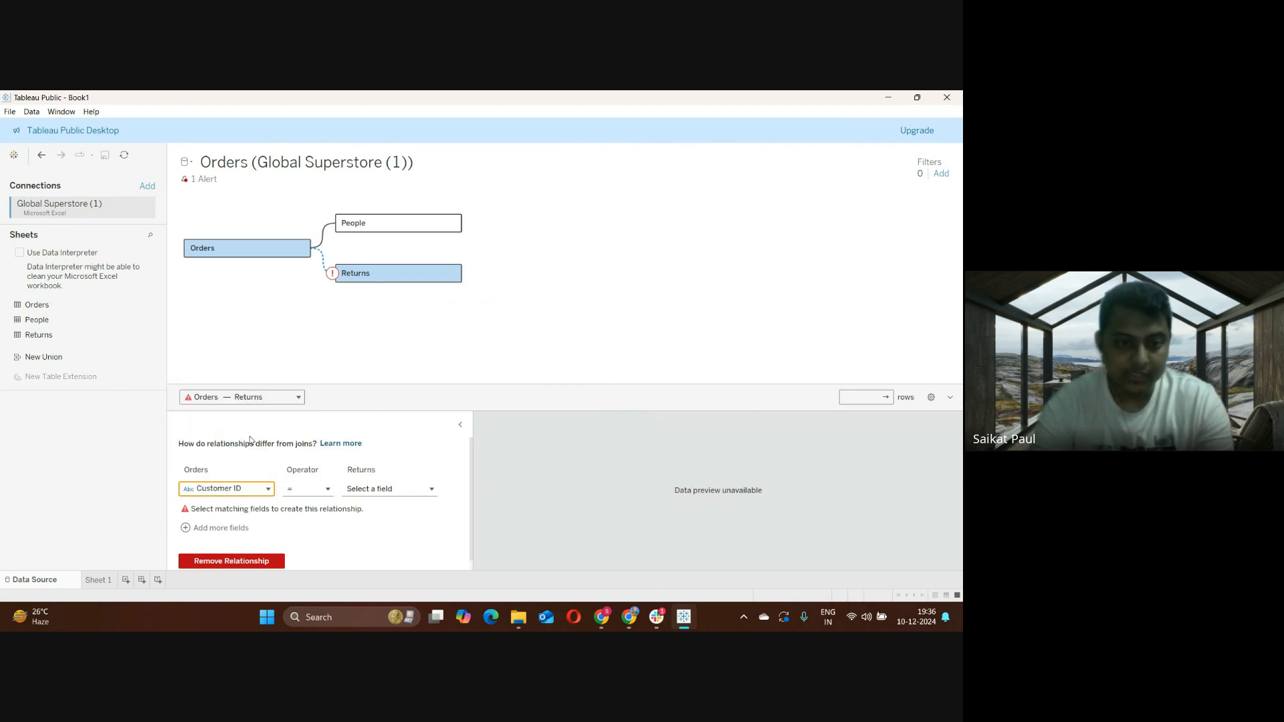
left_click(391, 490)
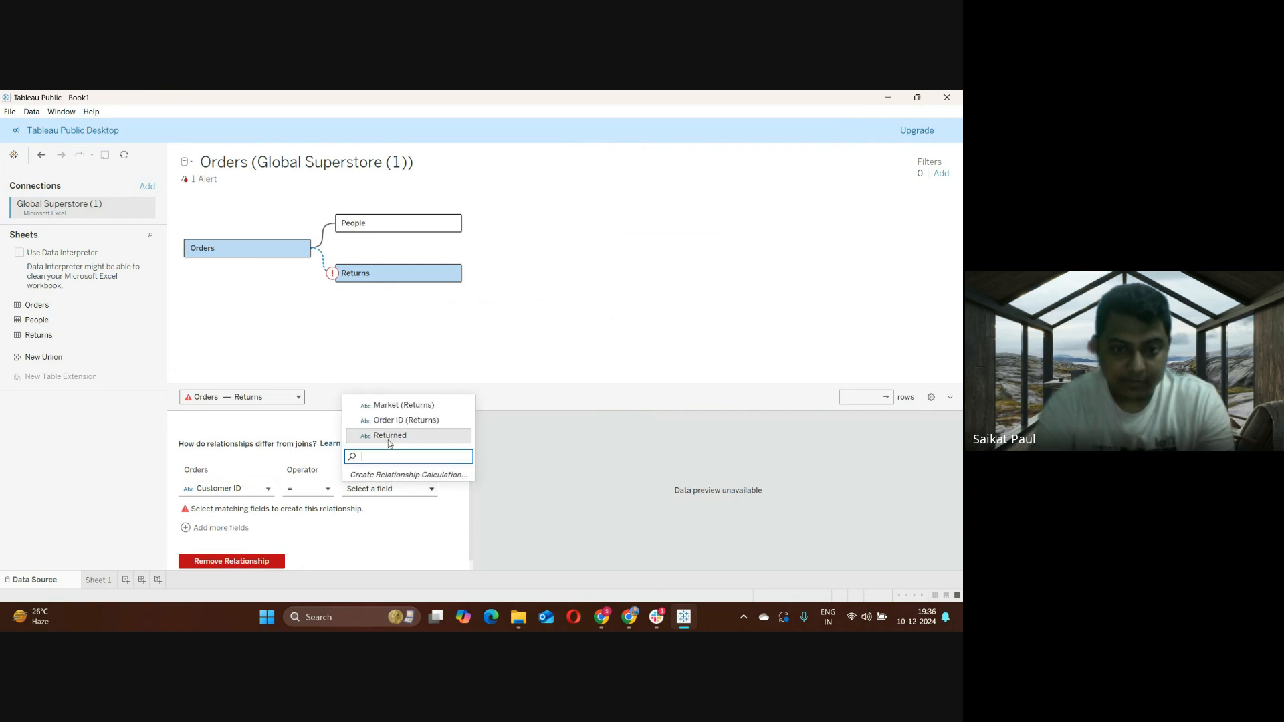
left_click(250, 489)
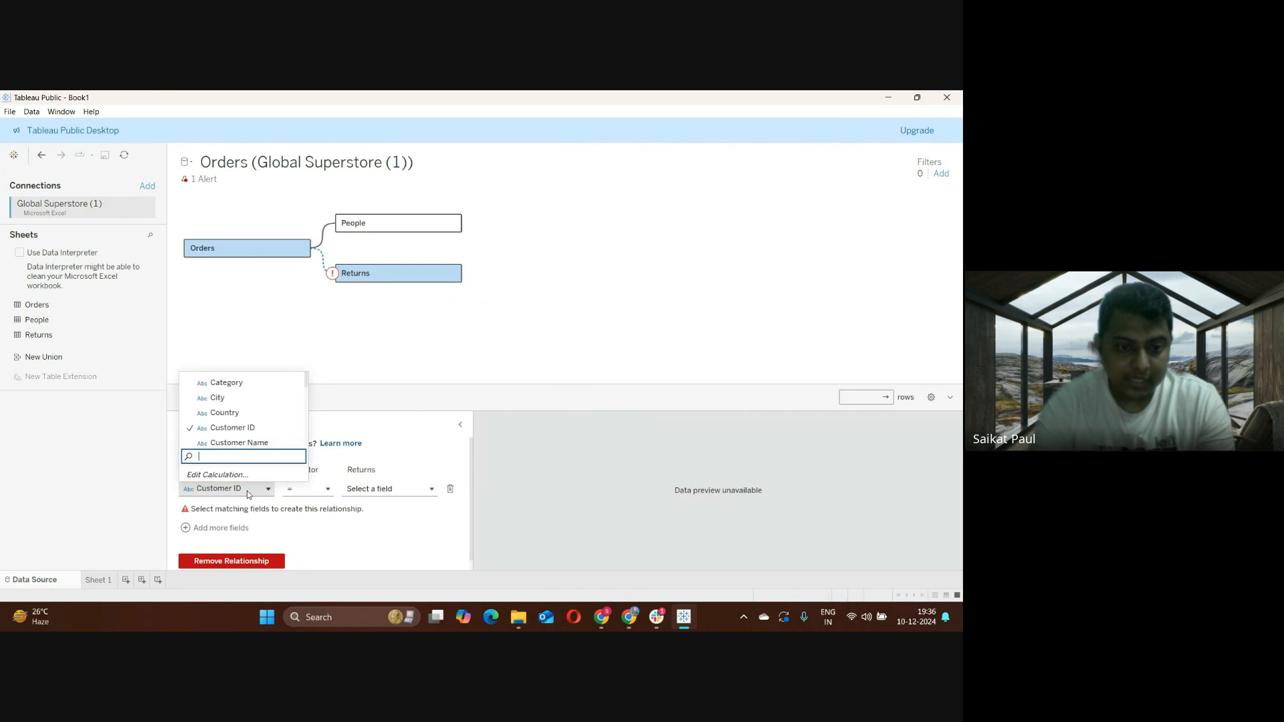
scroll(247, 428, "down", 2)
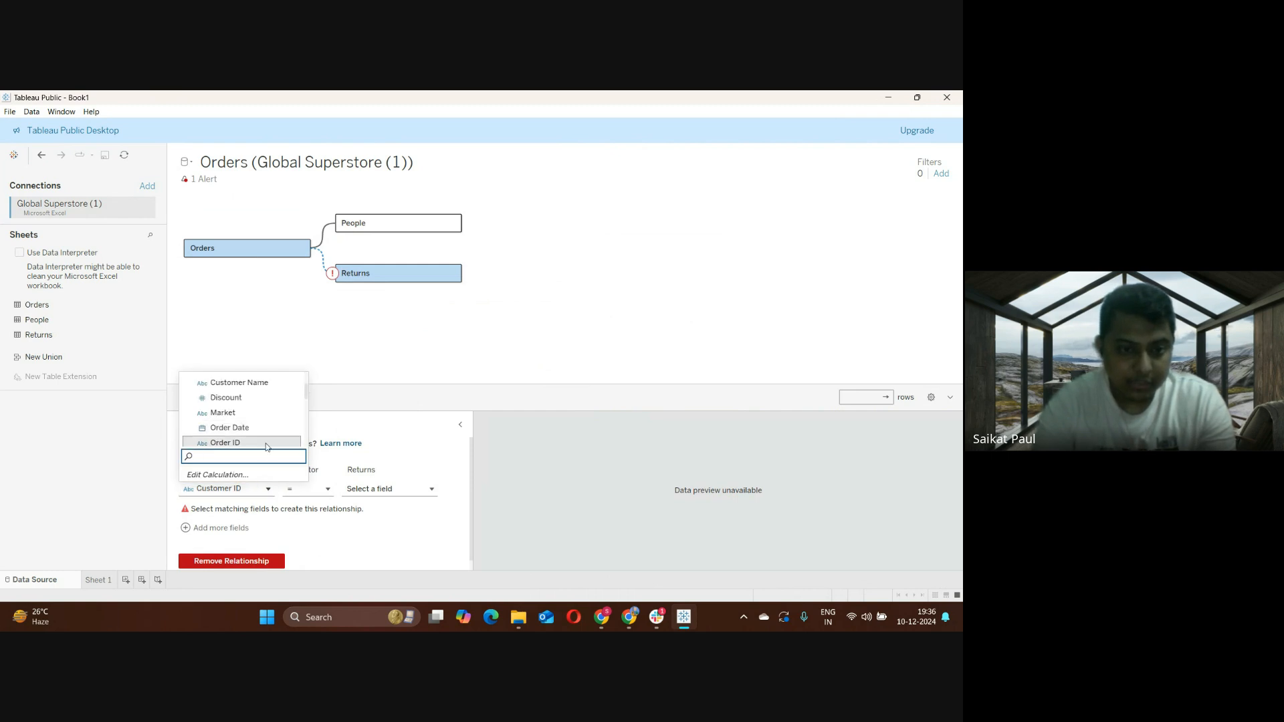
left_click(267, 442)
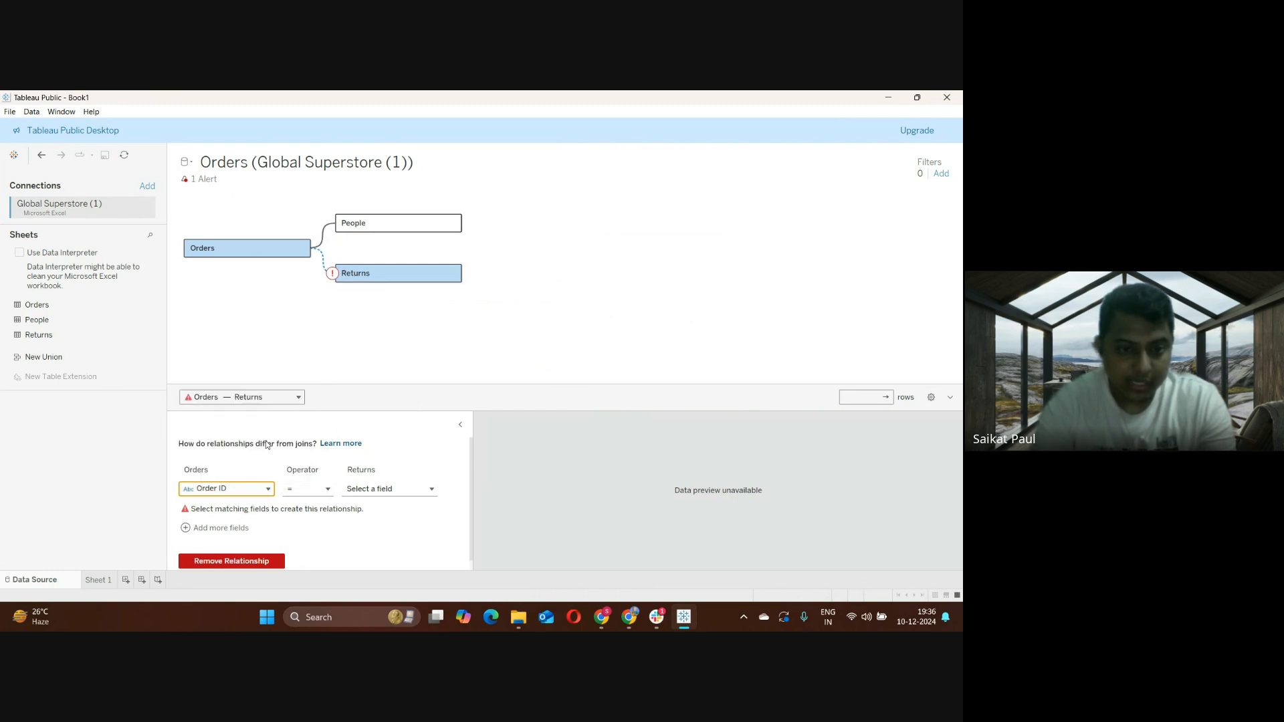
left_click(415, 494)
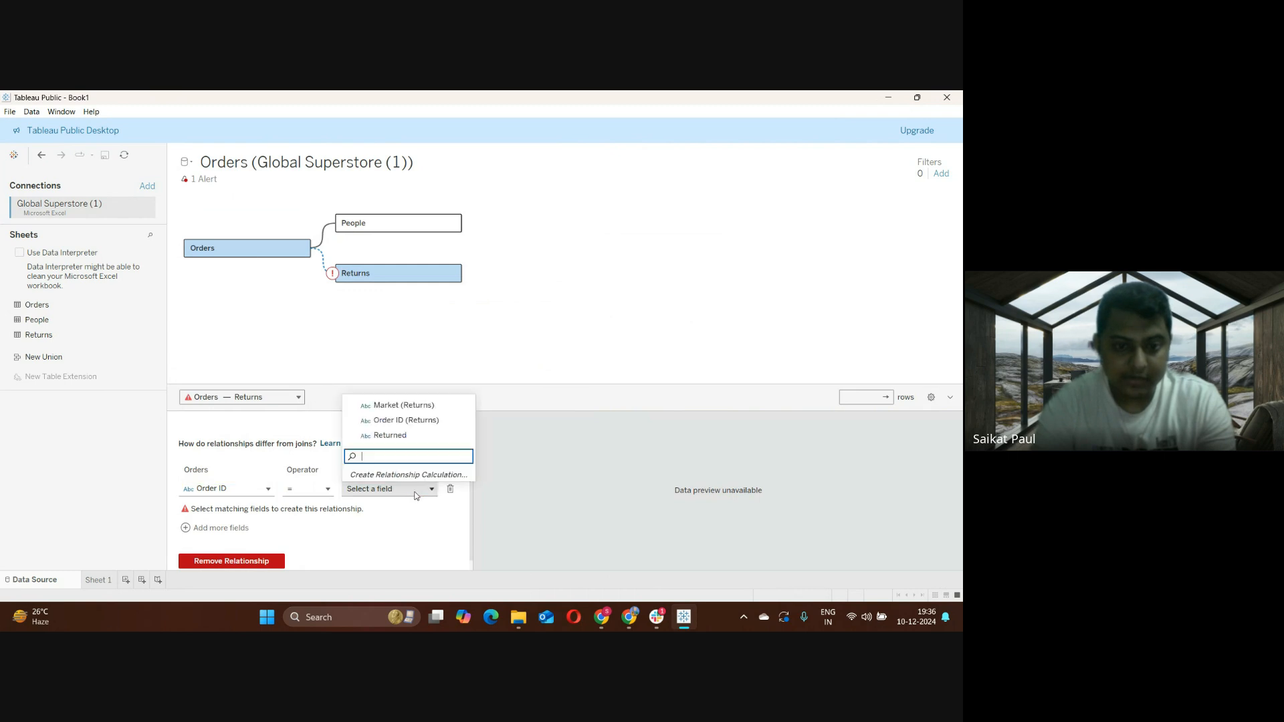
left_click(408, 421)
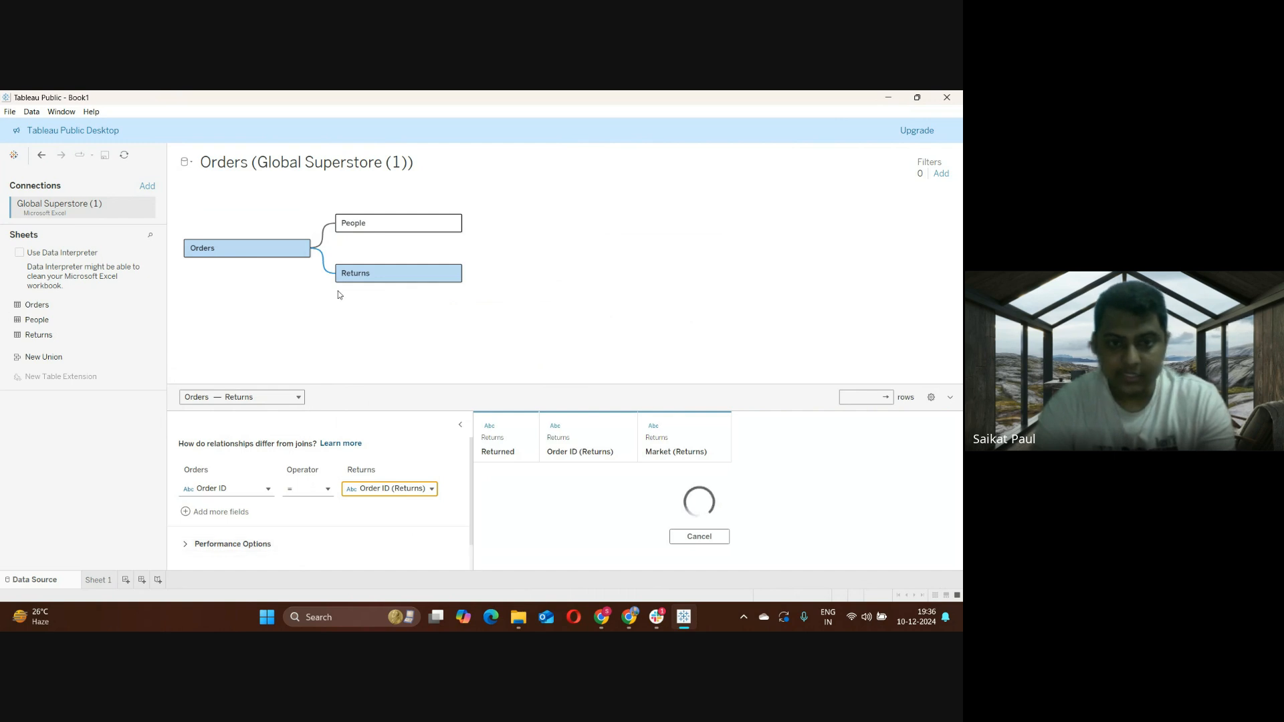
mouse_move(326, 271)
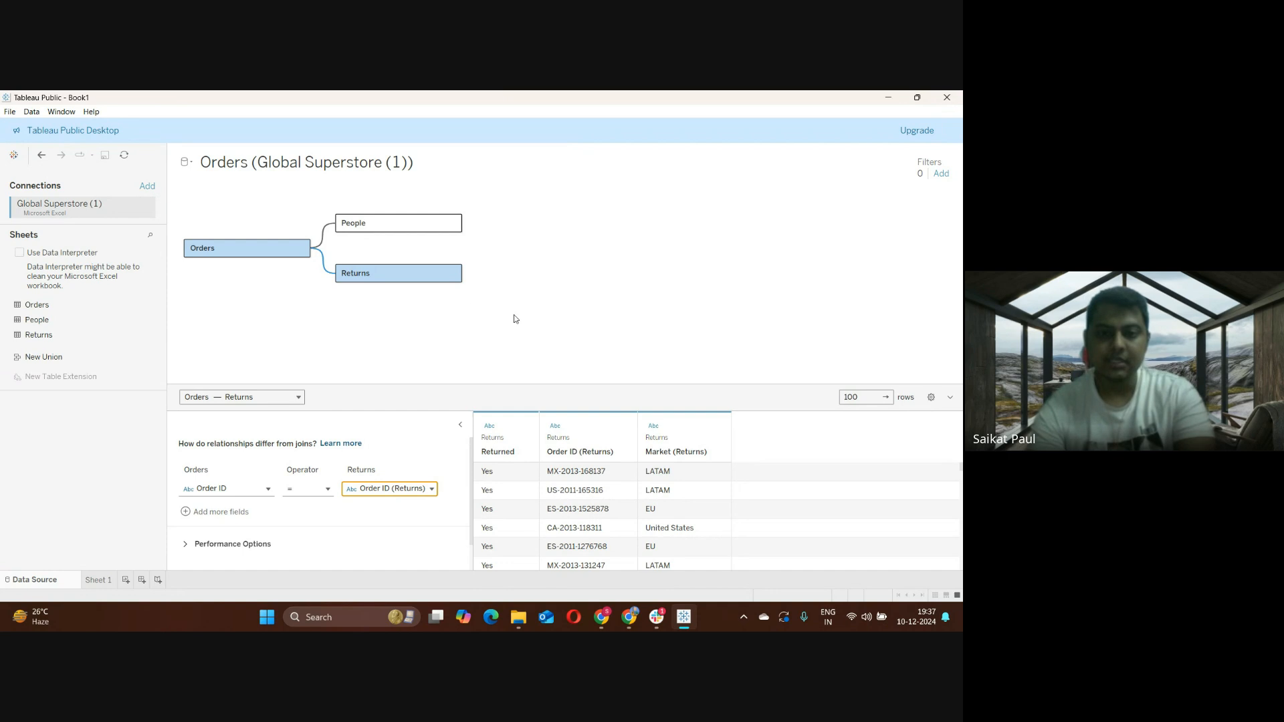
Enlarge the data preview area and set the number of rows shown for Returns to 2000
left_click_drag(595, 384, 615, 297)
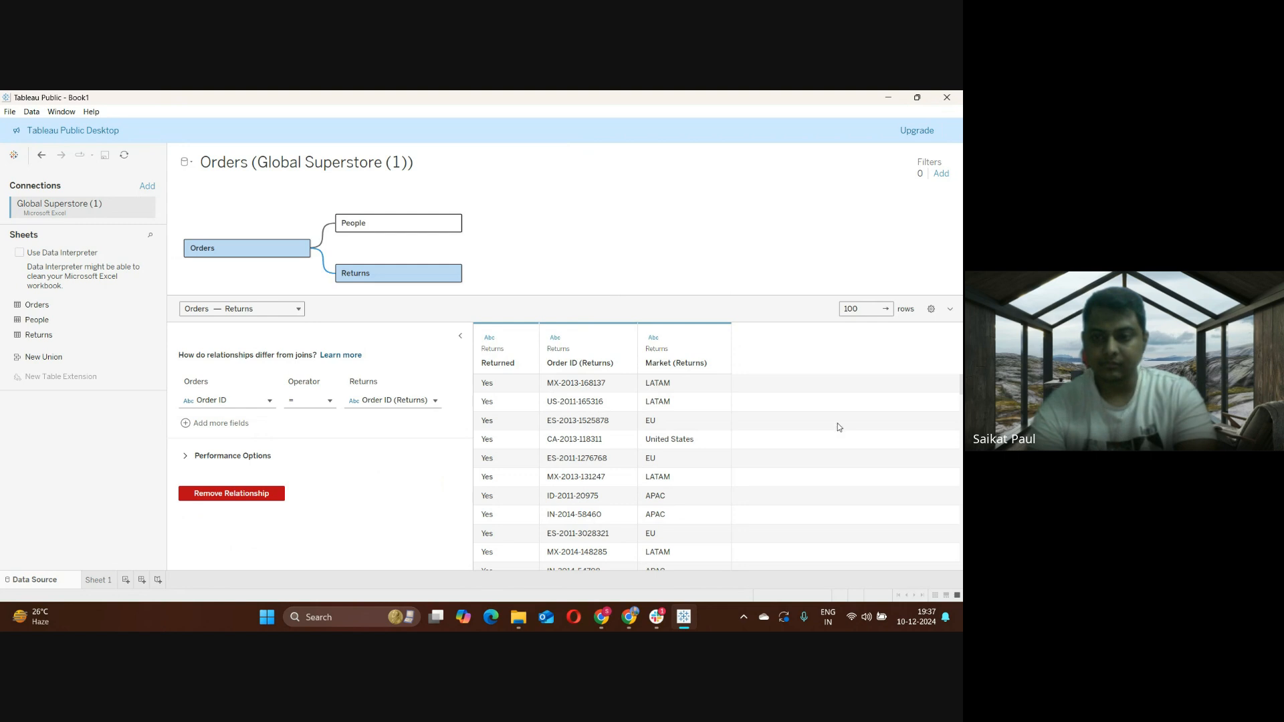
left_click(863, 309)
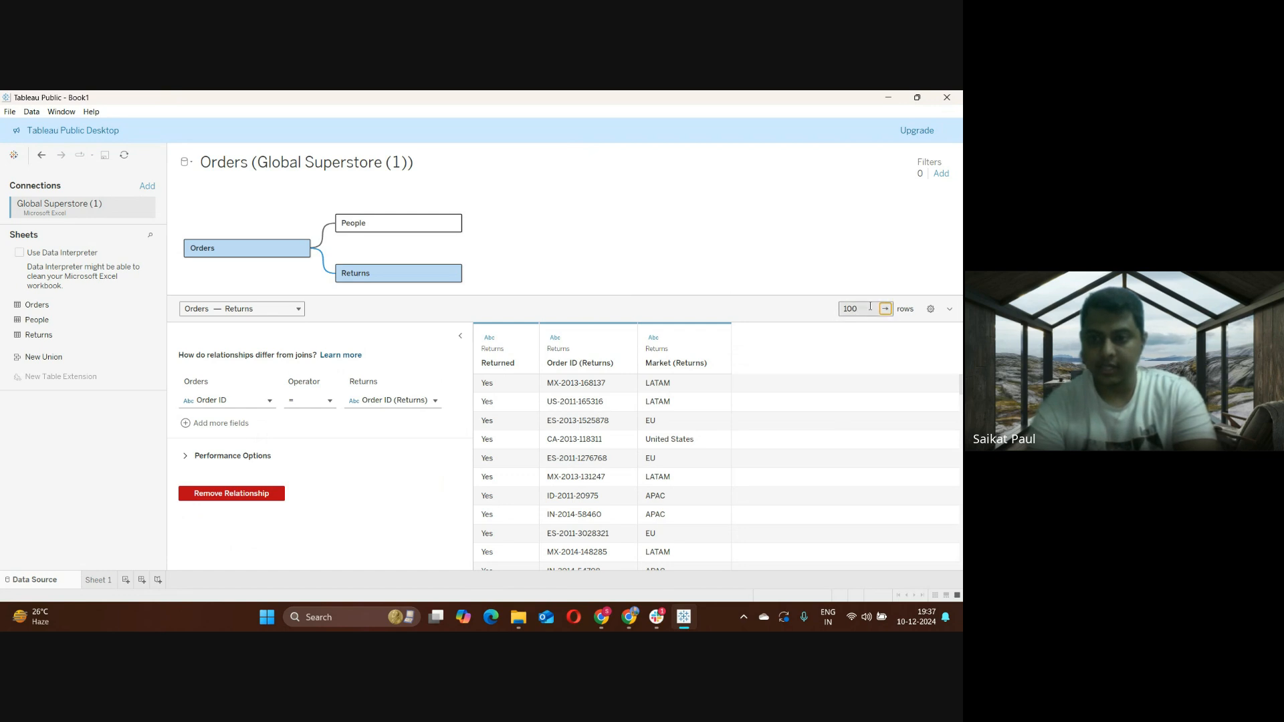
left_click_drag(862, 313, 832, 311)
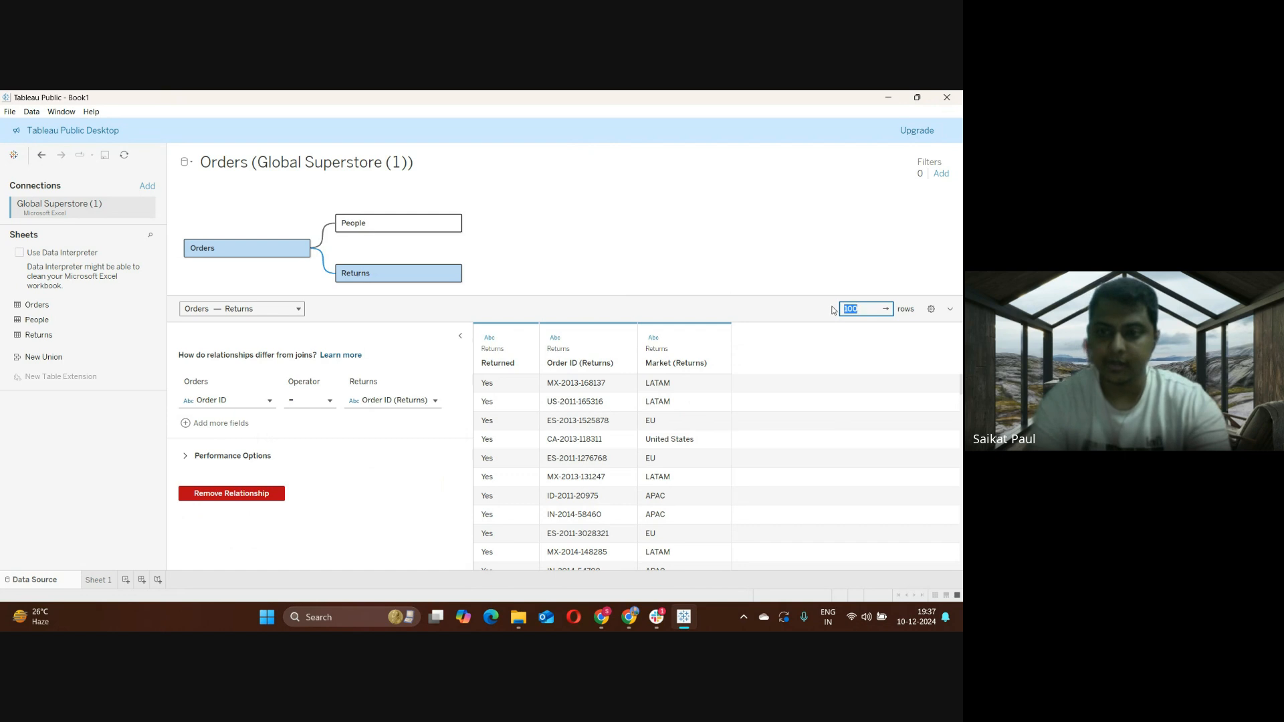
type("2000")
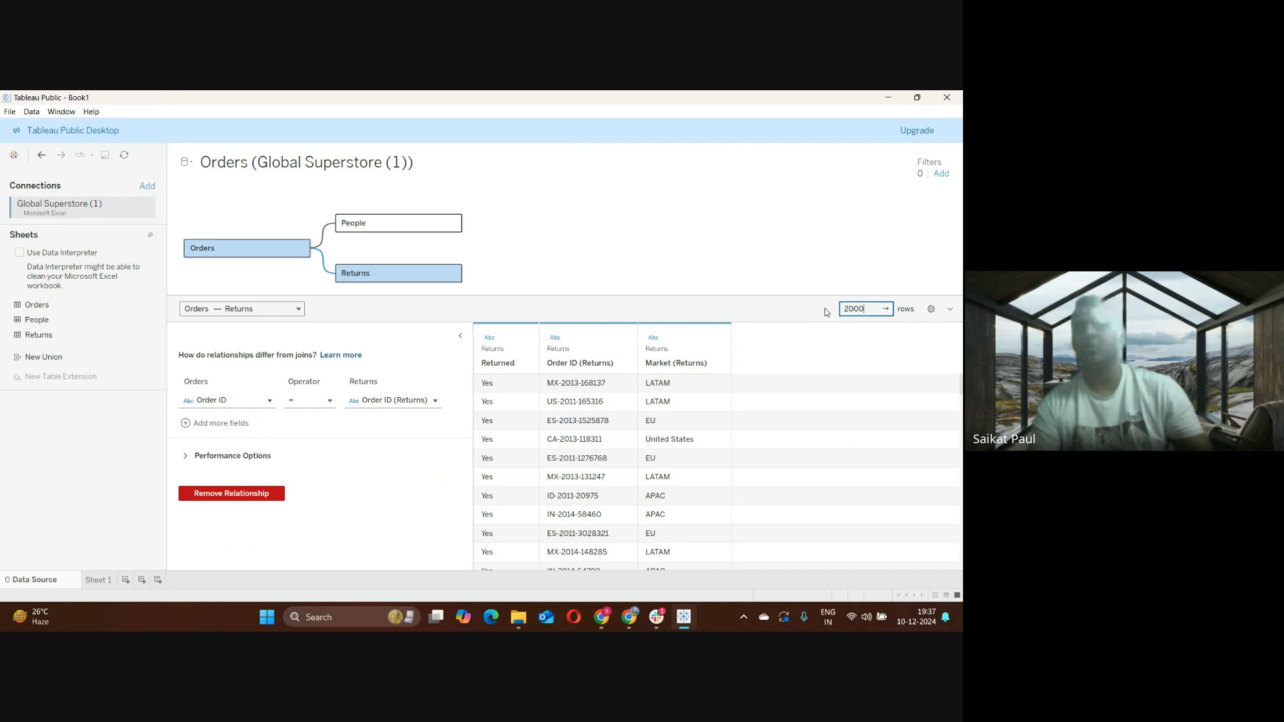
key("Return")
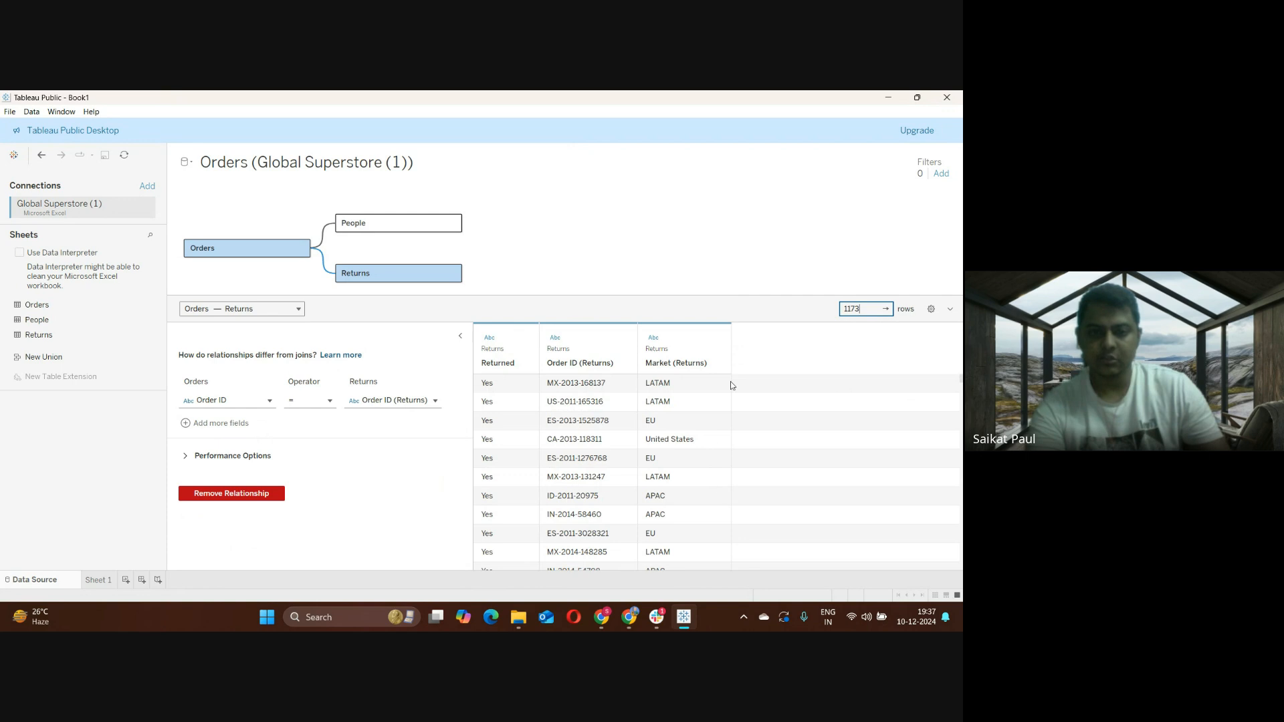
Set the Orders-side cardinality to One in the Orders–Returns relationship's performance options, and view the Returns-side cardinality choices
left_click(185, 457)
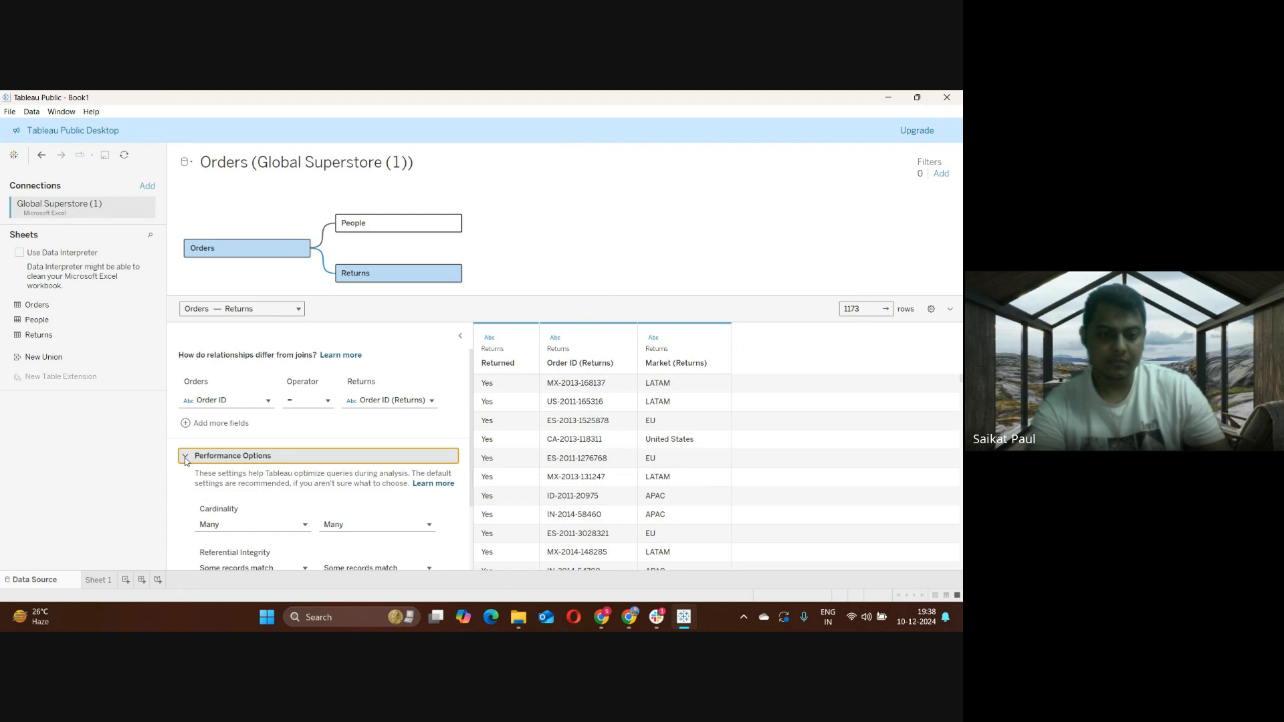
scroll(409, 529, "down", 3)
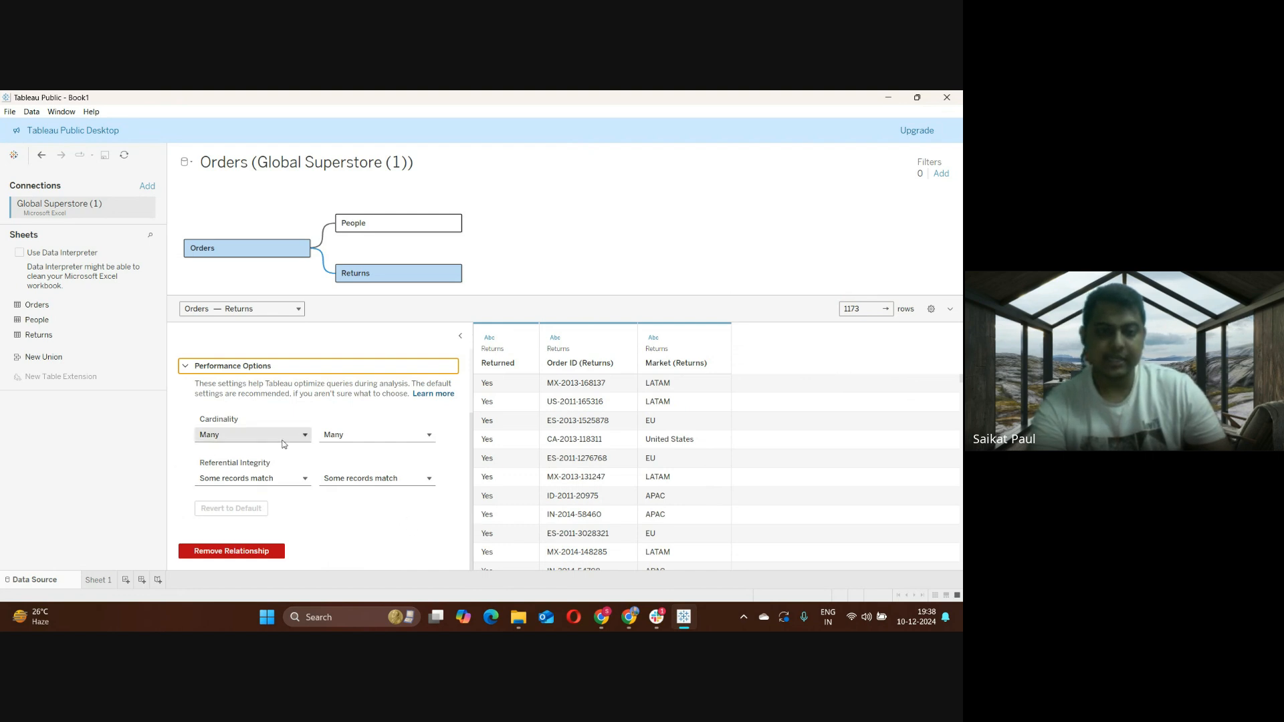
mouse_move(284, 441)
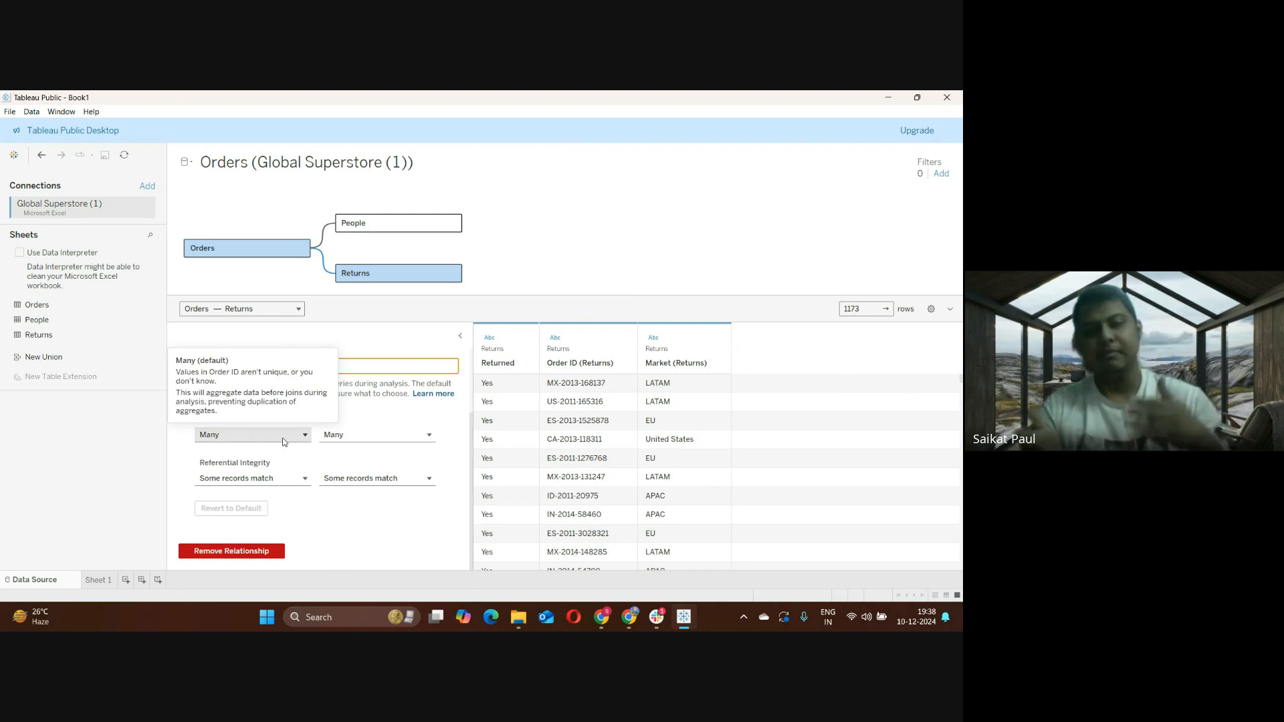
left_click(283, 441)
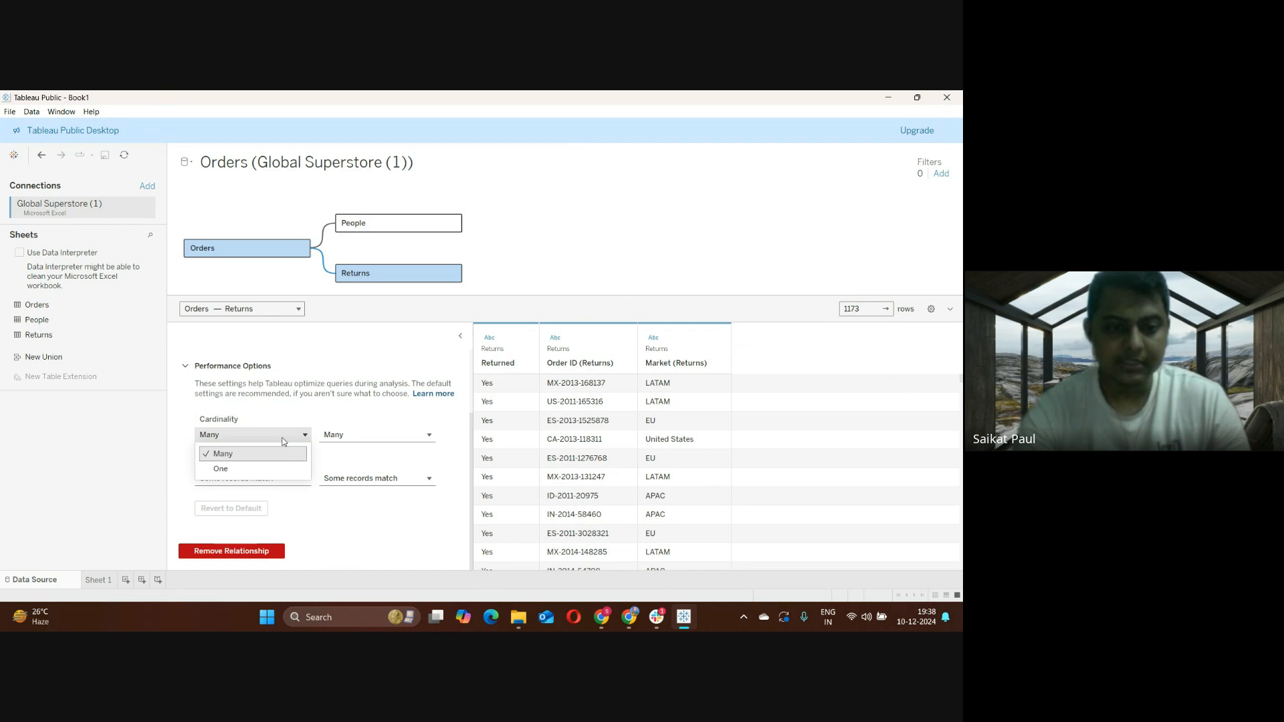
left_click(399, 438)
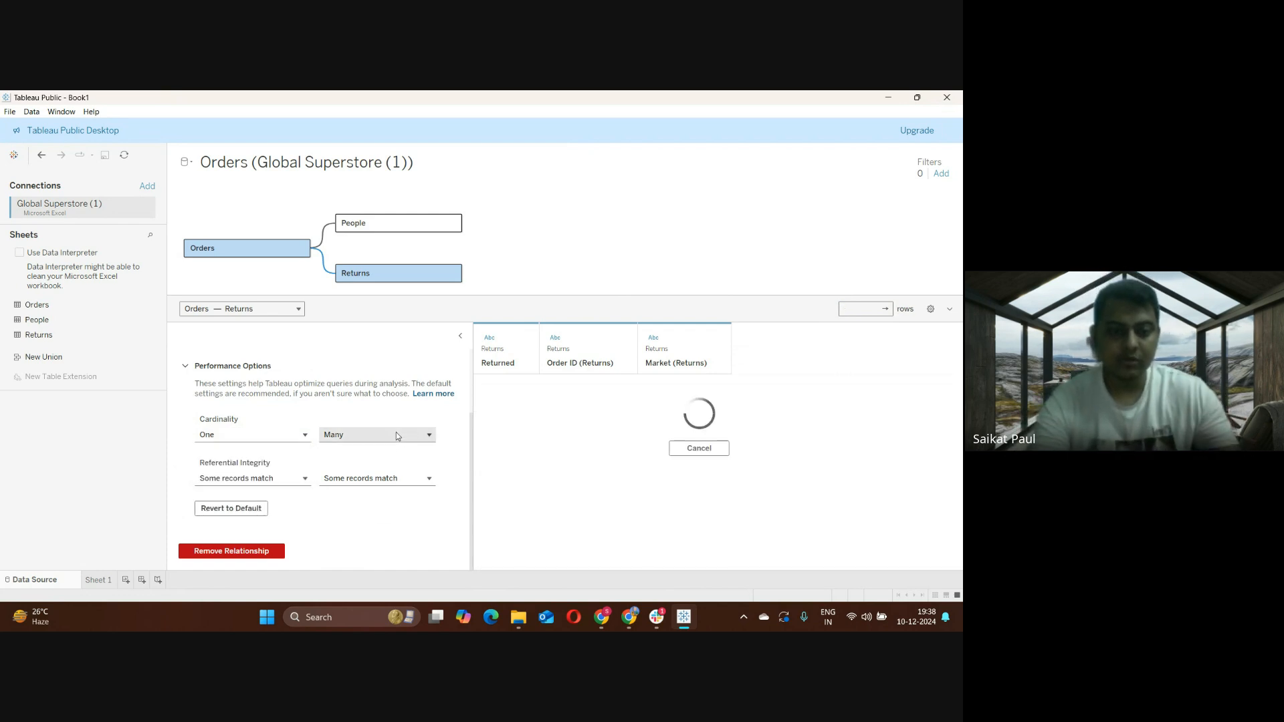
left_click(392, 520)
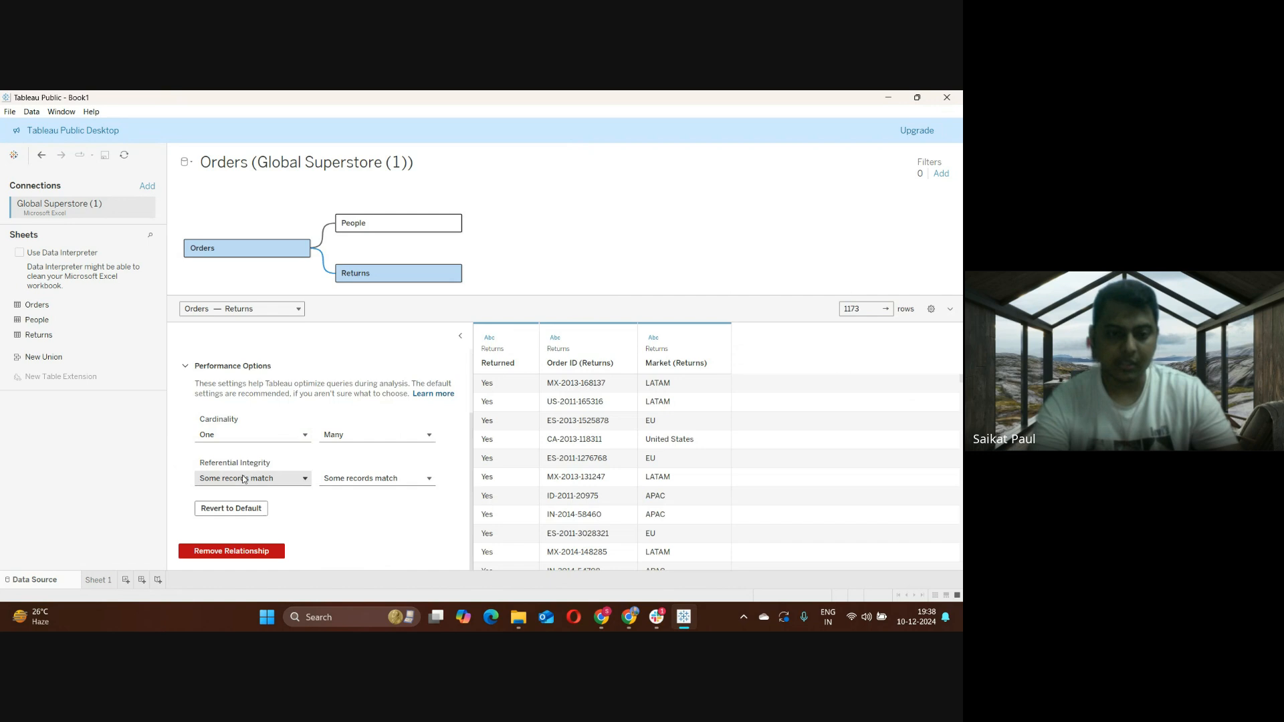
Set referential integrity to All records match on both sides of the Orders–Returns relationship
left_click(245, 478)
left_click(245, 512)
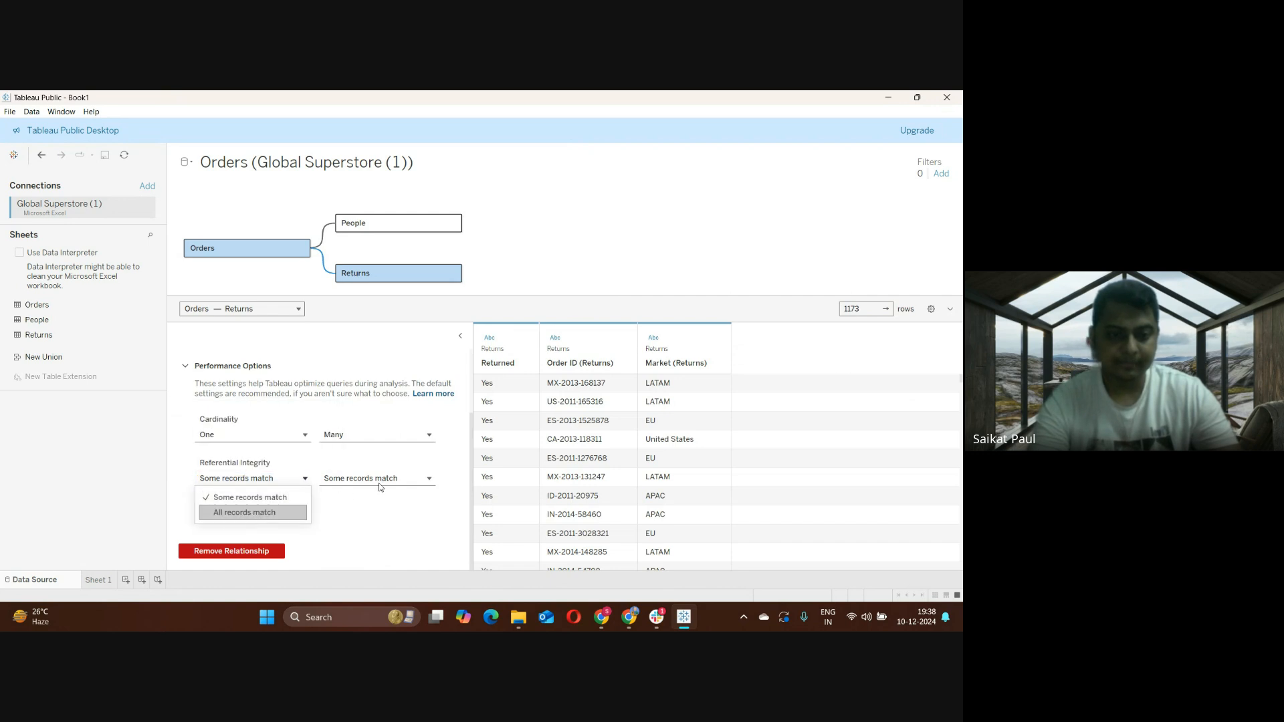
left_click(397, 478)
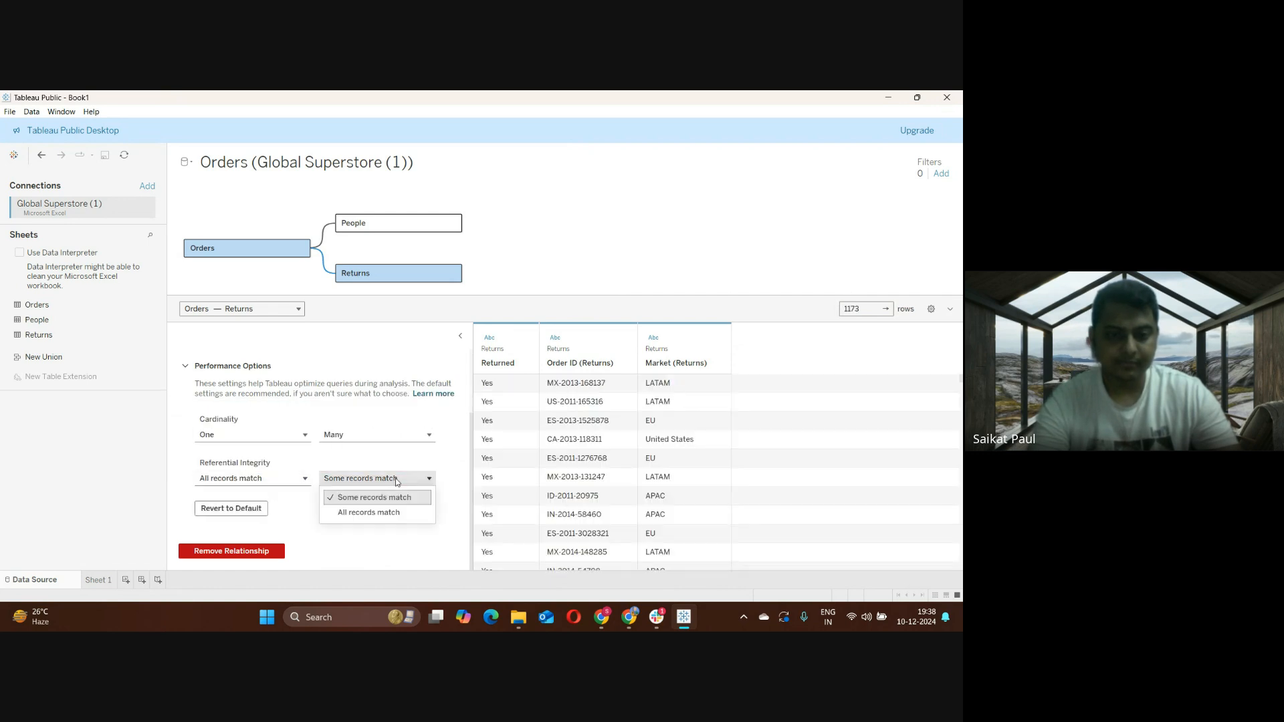
left_click(378, 513)
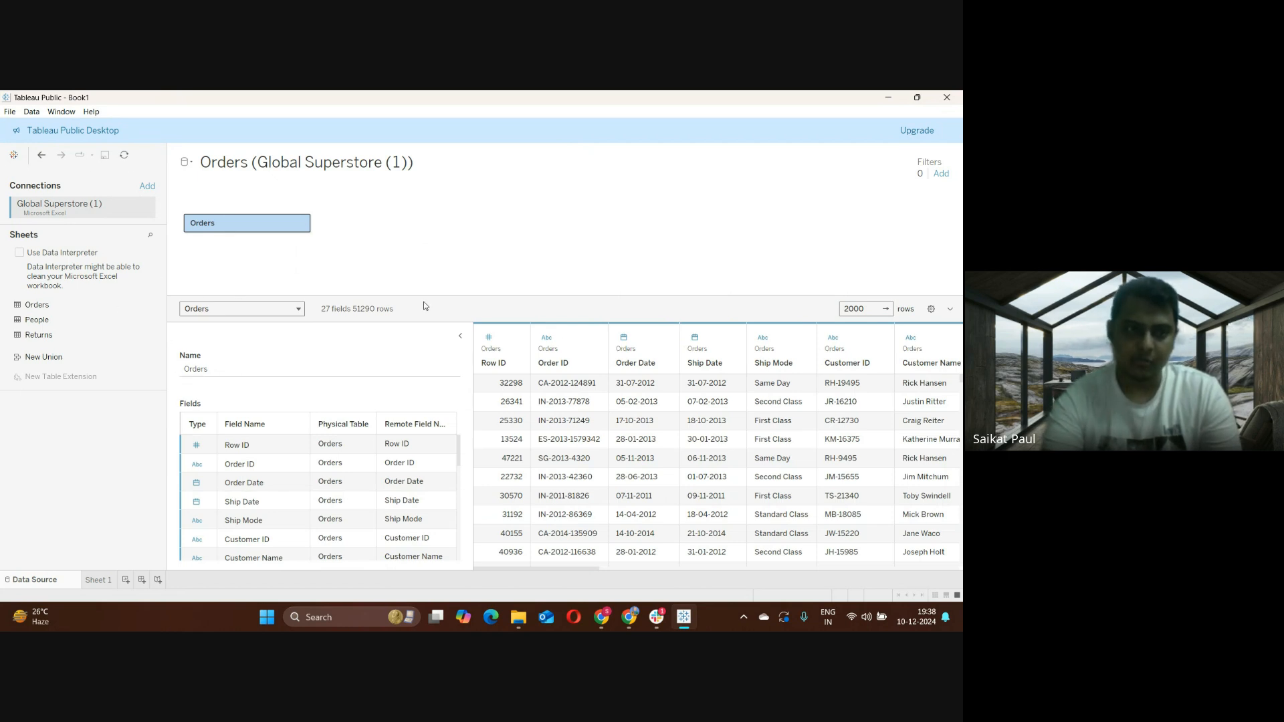
left_click(10, 113)
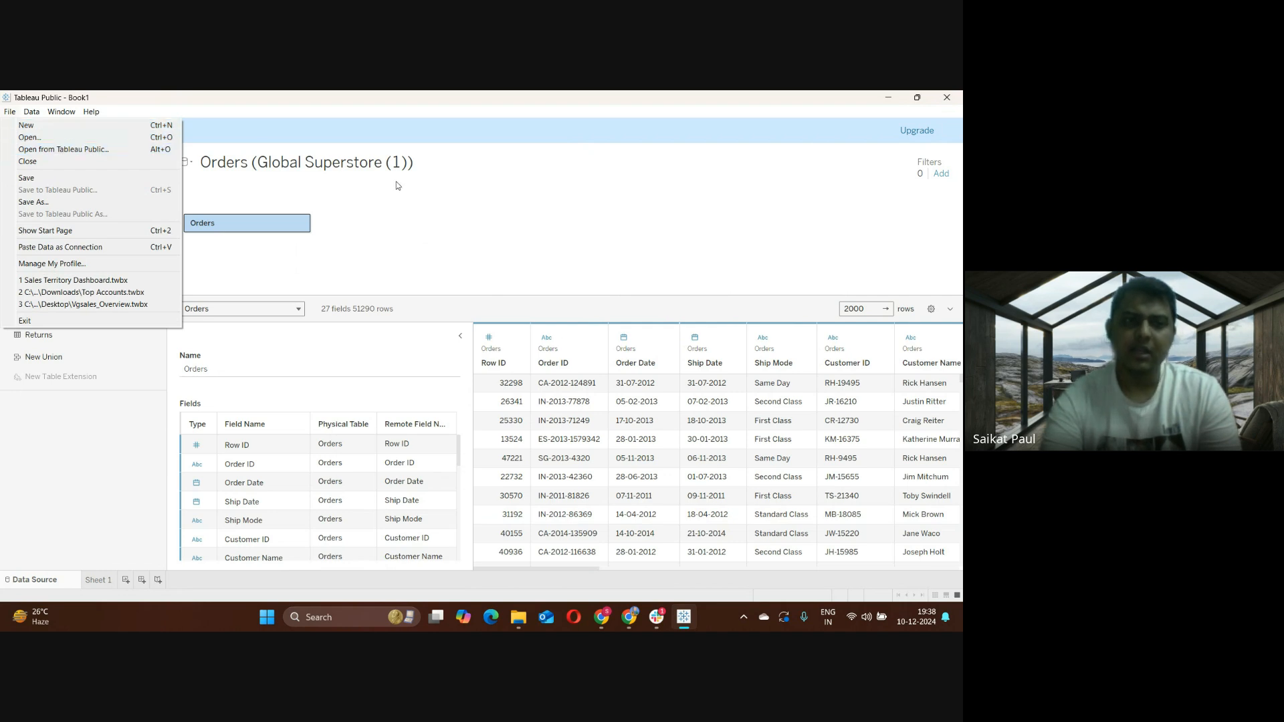
left_click(521, 225)
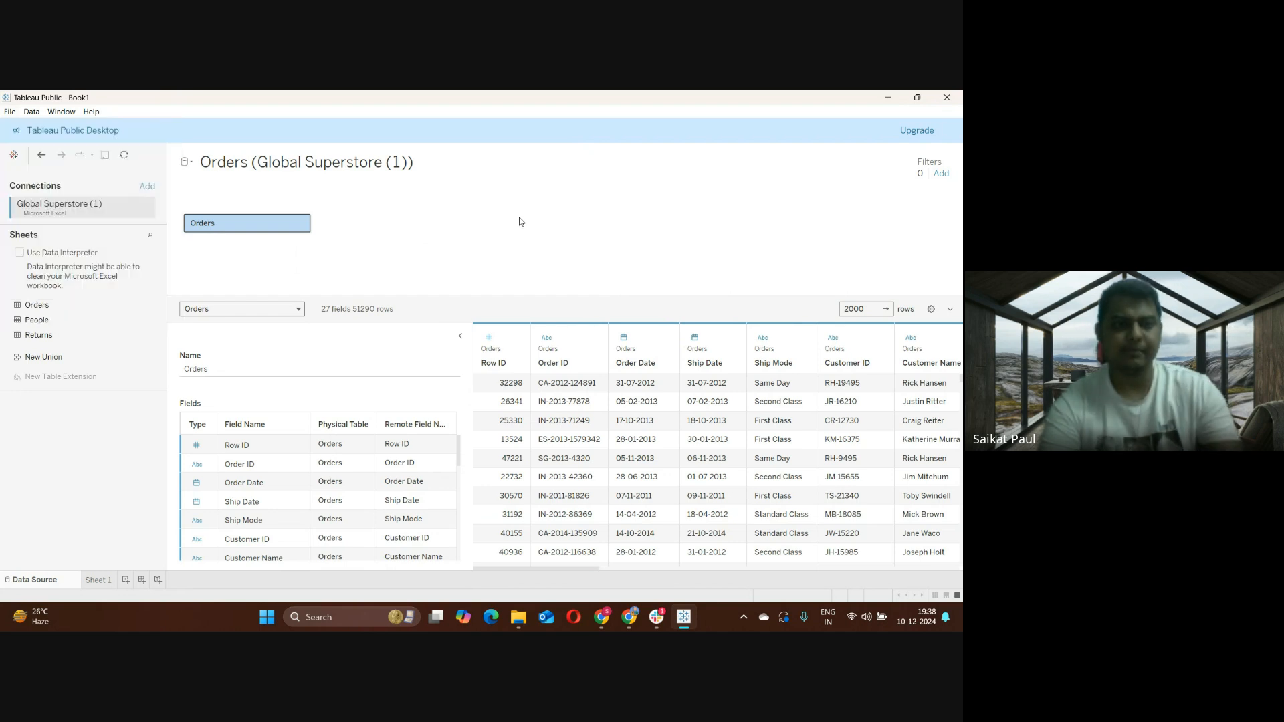
Open Sheet 1 and look through the Orders dimensions and measures available for building views
left_click(104, 581)
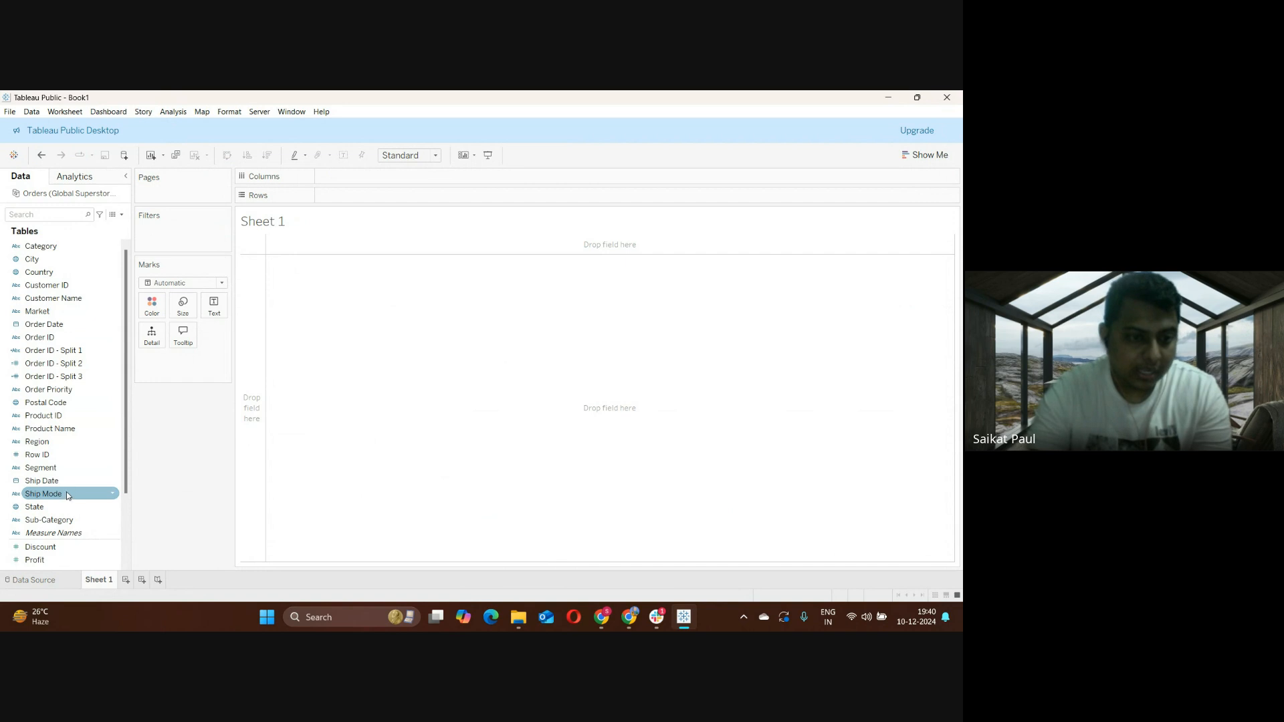
scroll(76, 482, "down", 1)
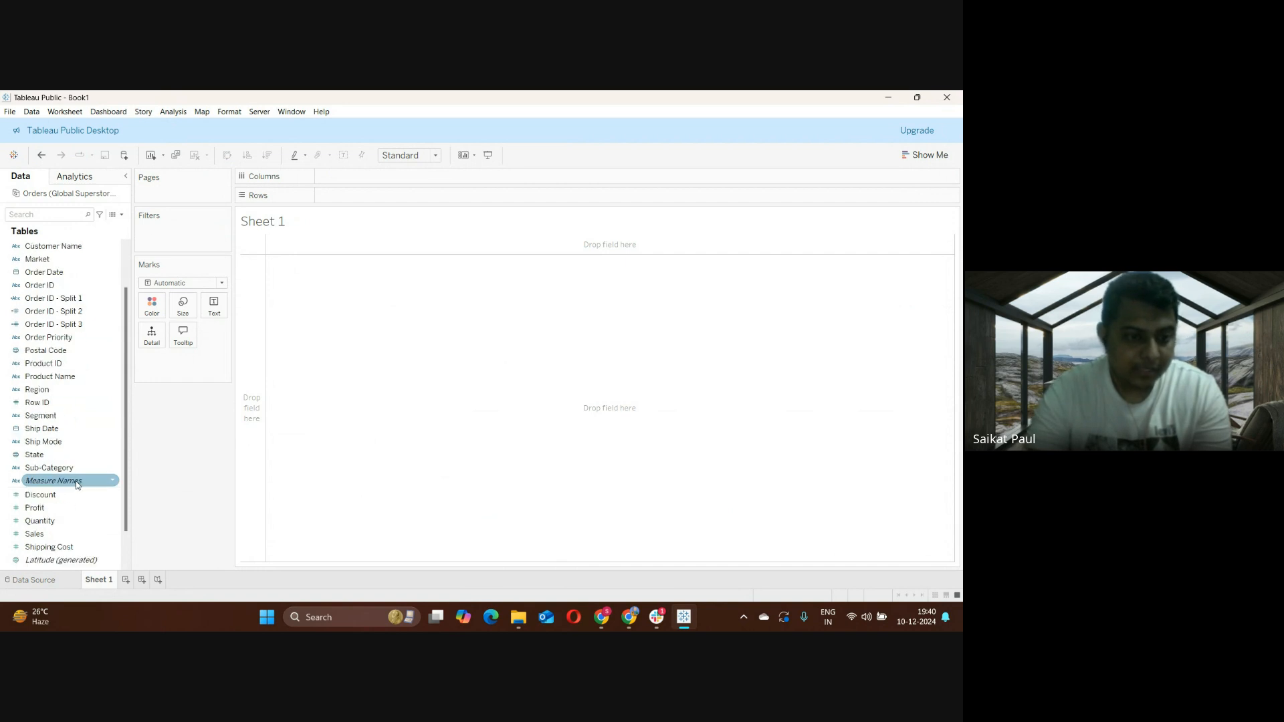
scroll(75, 481, "up", 1)
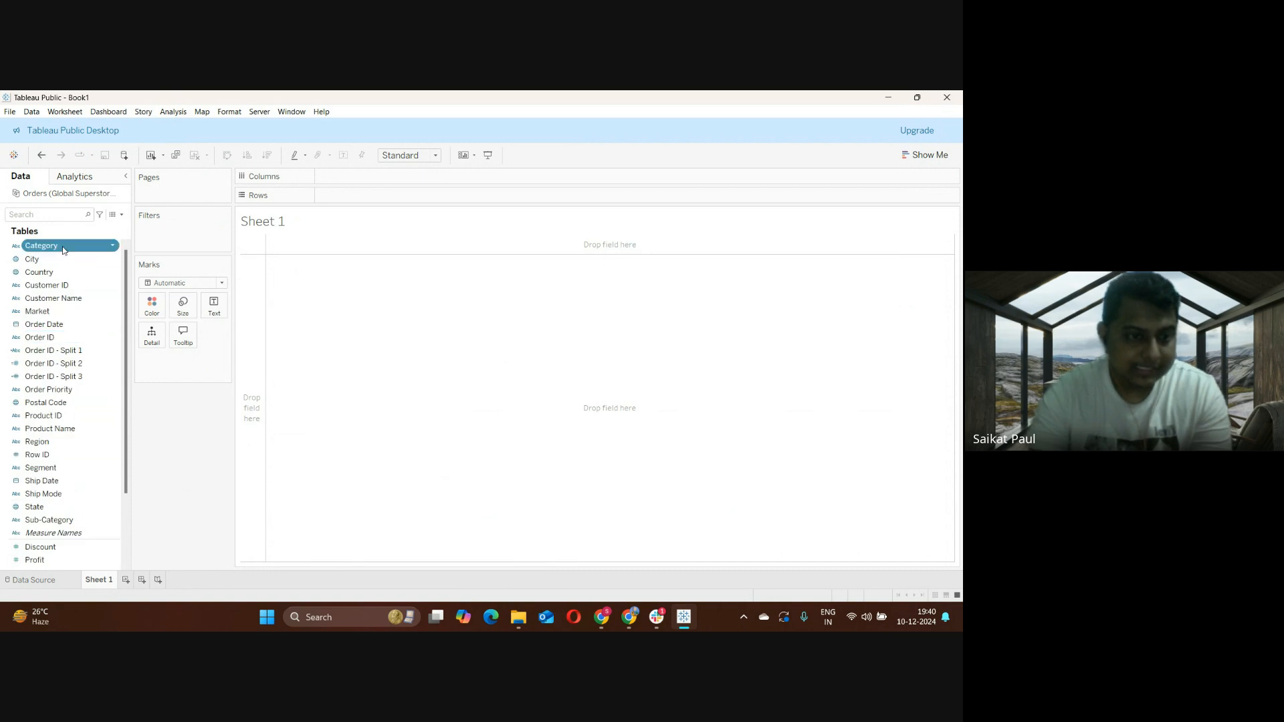
Create a hierarchy named "Product heirarchy" from Product Name and Category, and add Sub-Category below Category
left_click_drag(62, 246, 69, 431)
left_click_drag(70, 431, 70, 431)
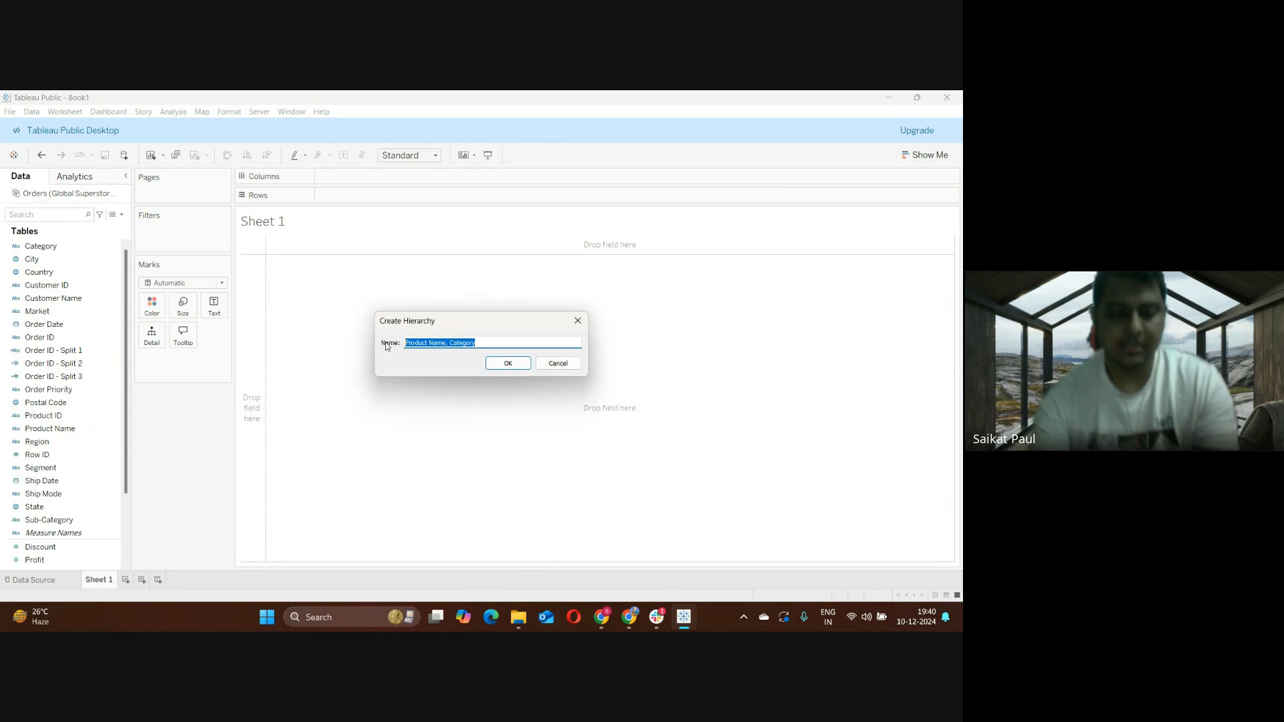
type("Pro")
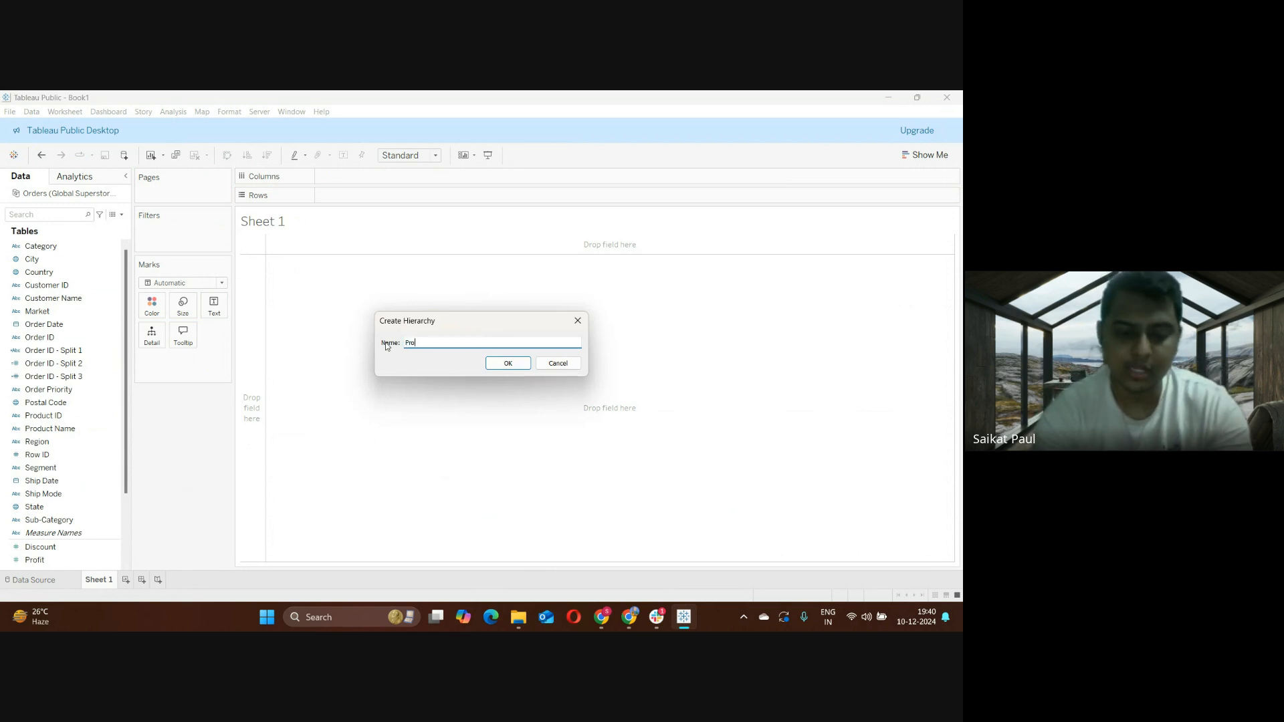
type("duct heir")
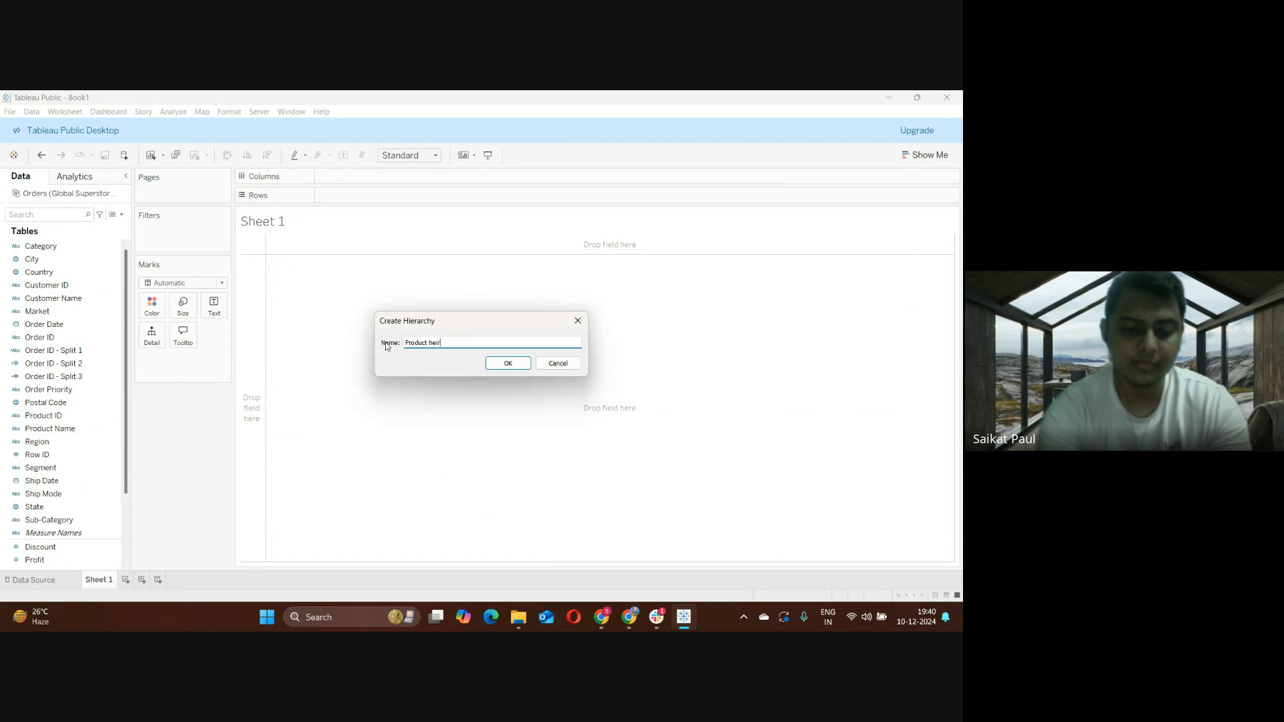
type("archy")
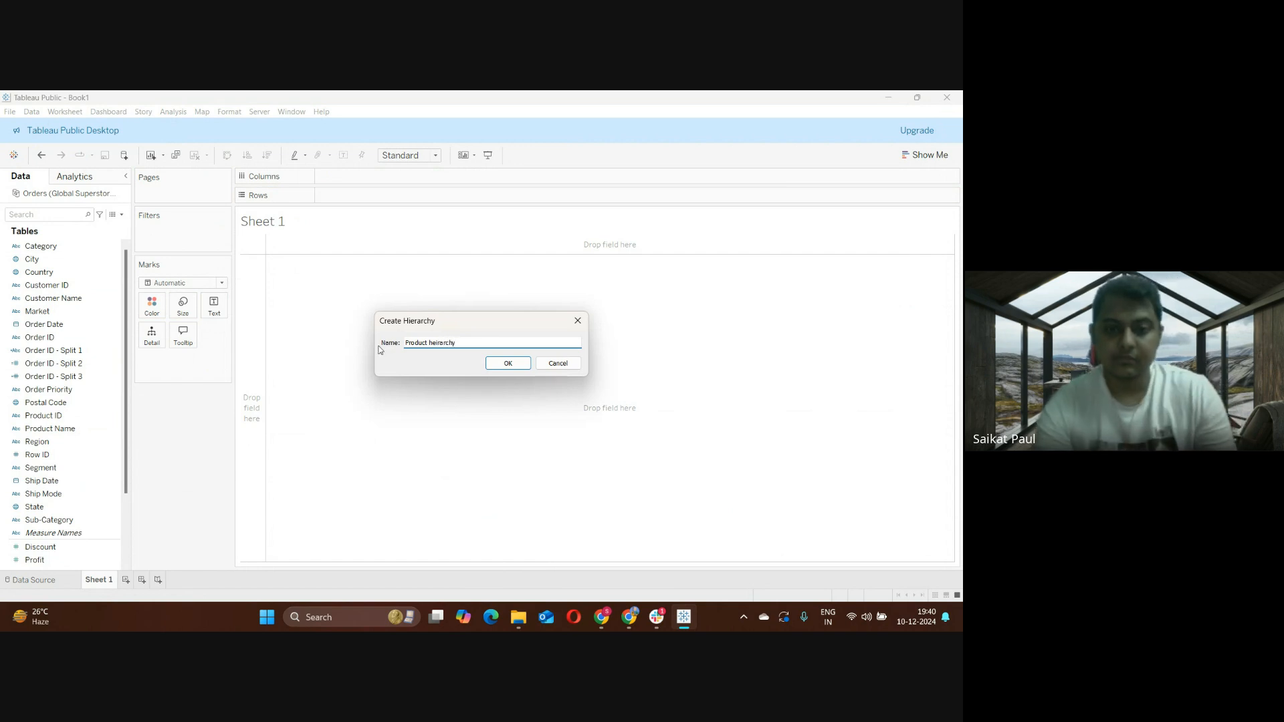
left_click(508, 363)
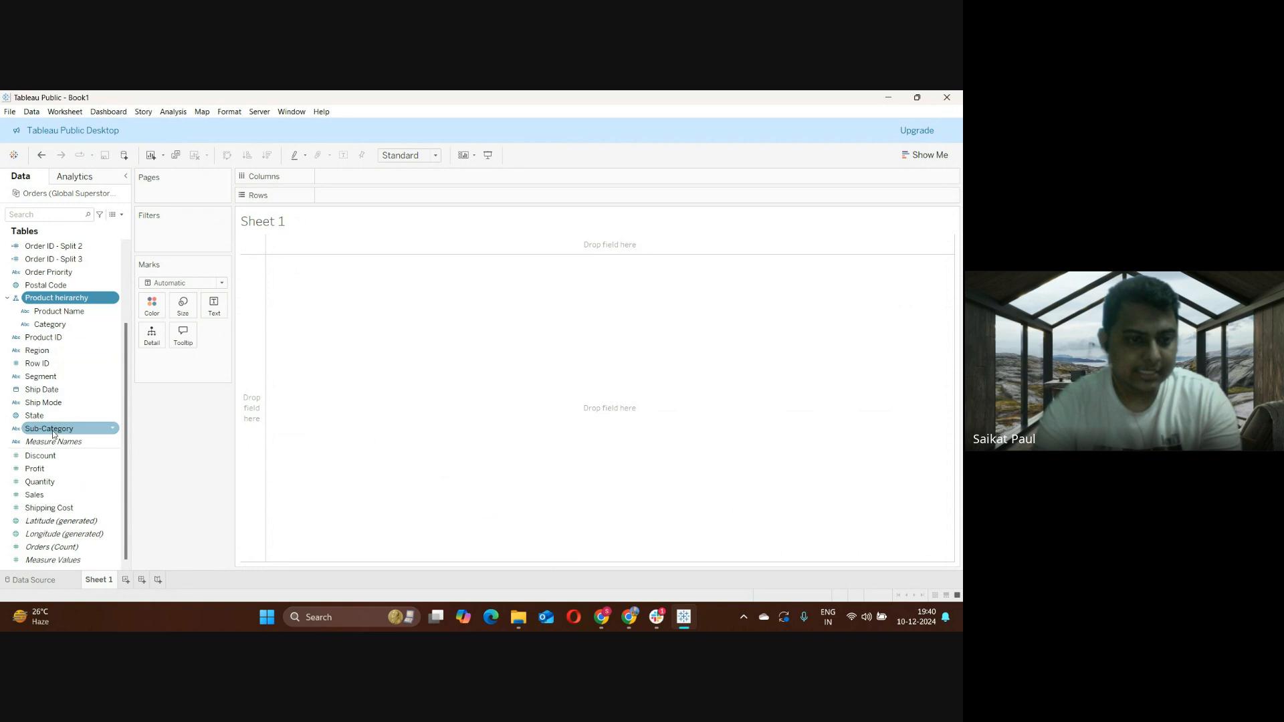
left_click_drag(53, 431, 62, 328)
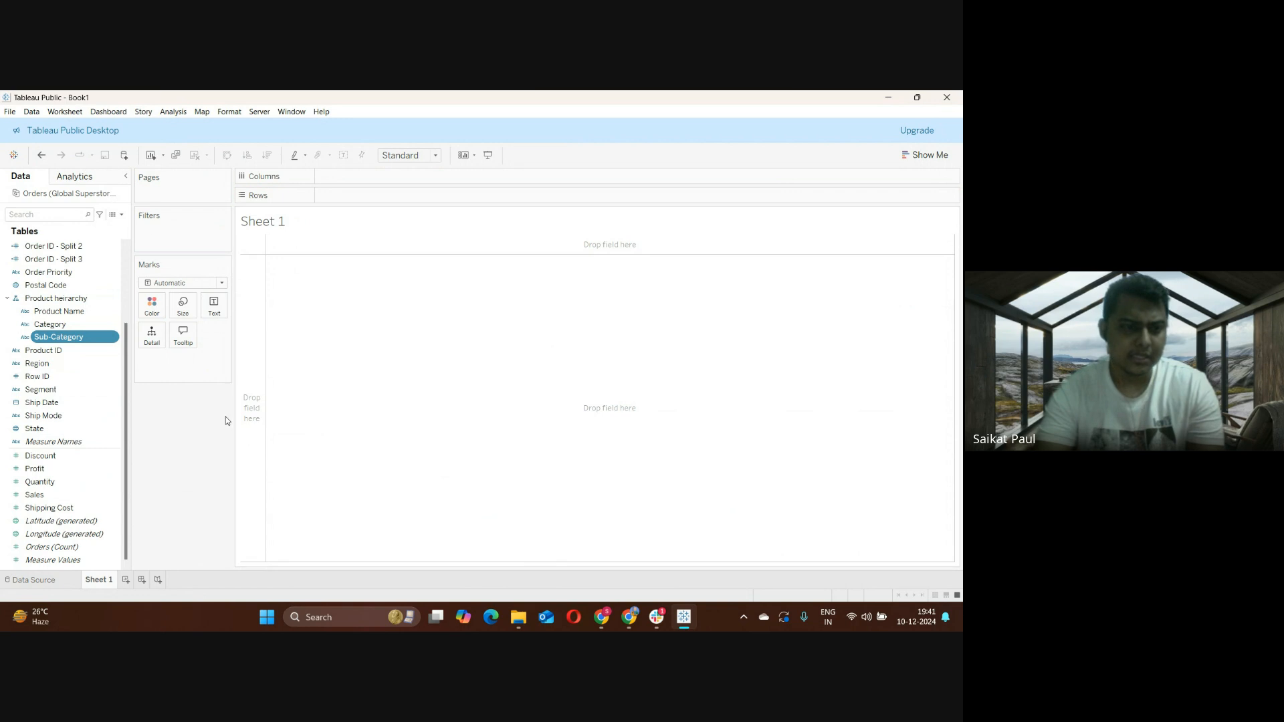
Build a vertical bar chart of Sales by Category, labelling each bar with its Sales value
mouse_move(48, 496)
left_mouse_down()
mouse_move(152, 459)
mouse_move(378, 245)
mouse_move(379, 196)
left_mouse_up()
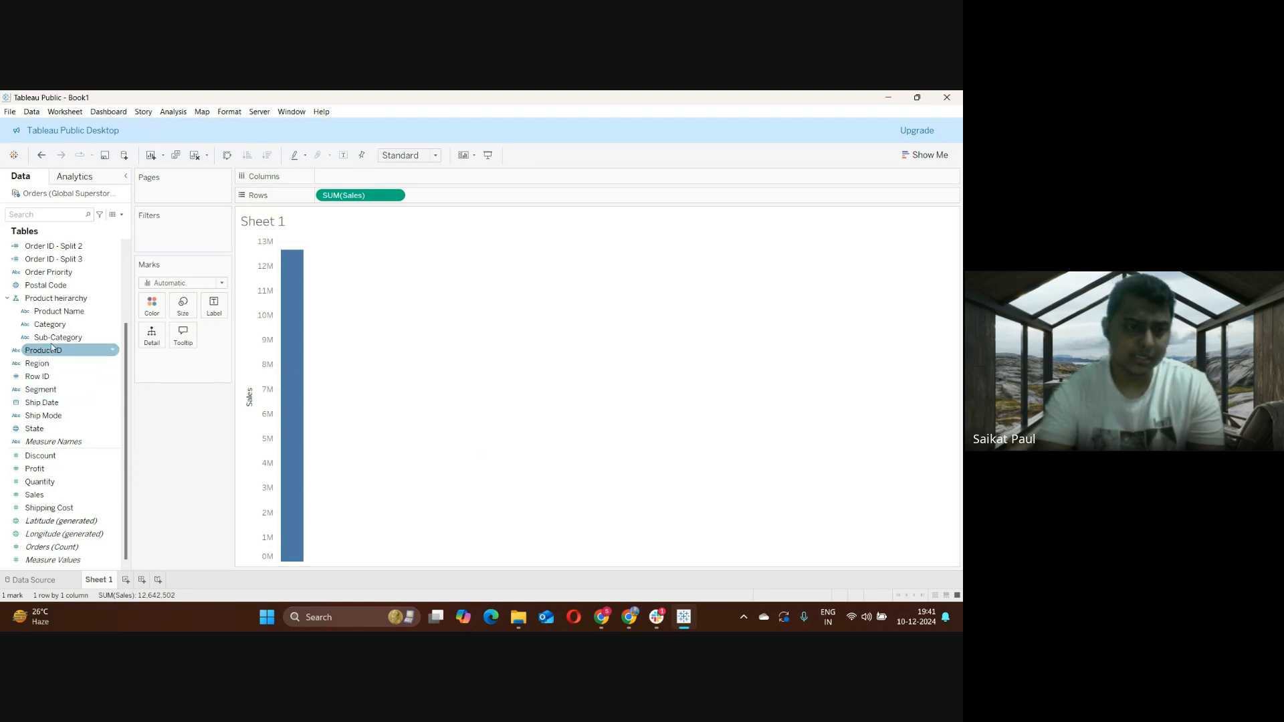
left_click_drag(52, 332, 341, 178)
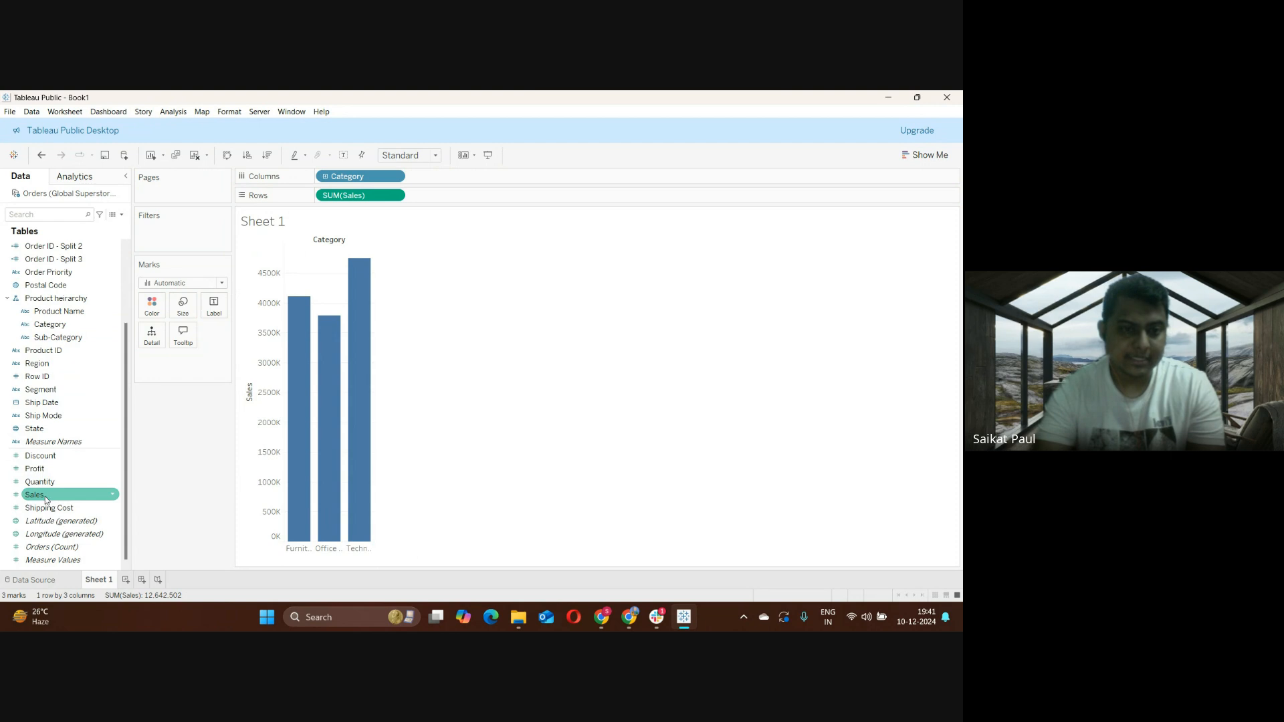
left_click_drag(37, 494, 214, 306)
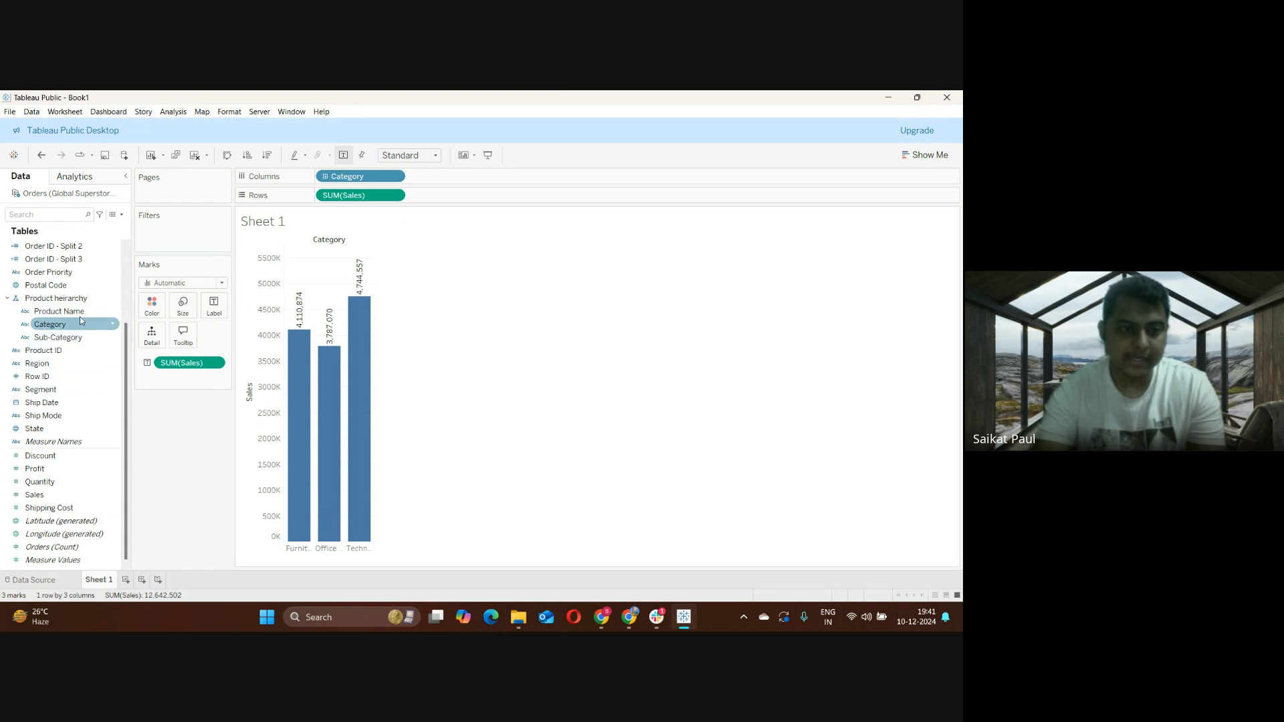
Expand Category to Sub-Category and collapse it again, and clear the Sales and Category fields from the sheet
left_click(326, 177)
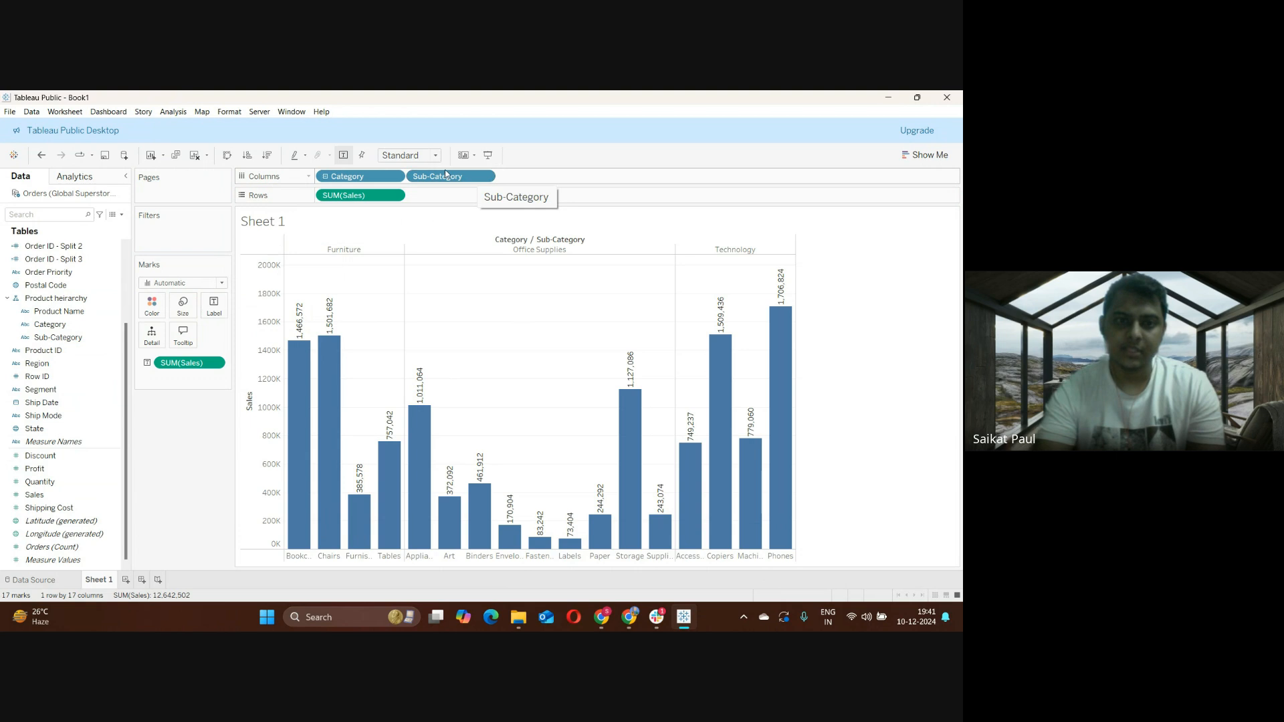
left_click(325, 177)
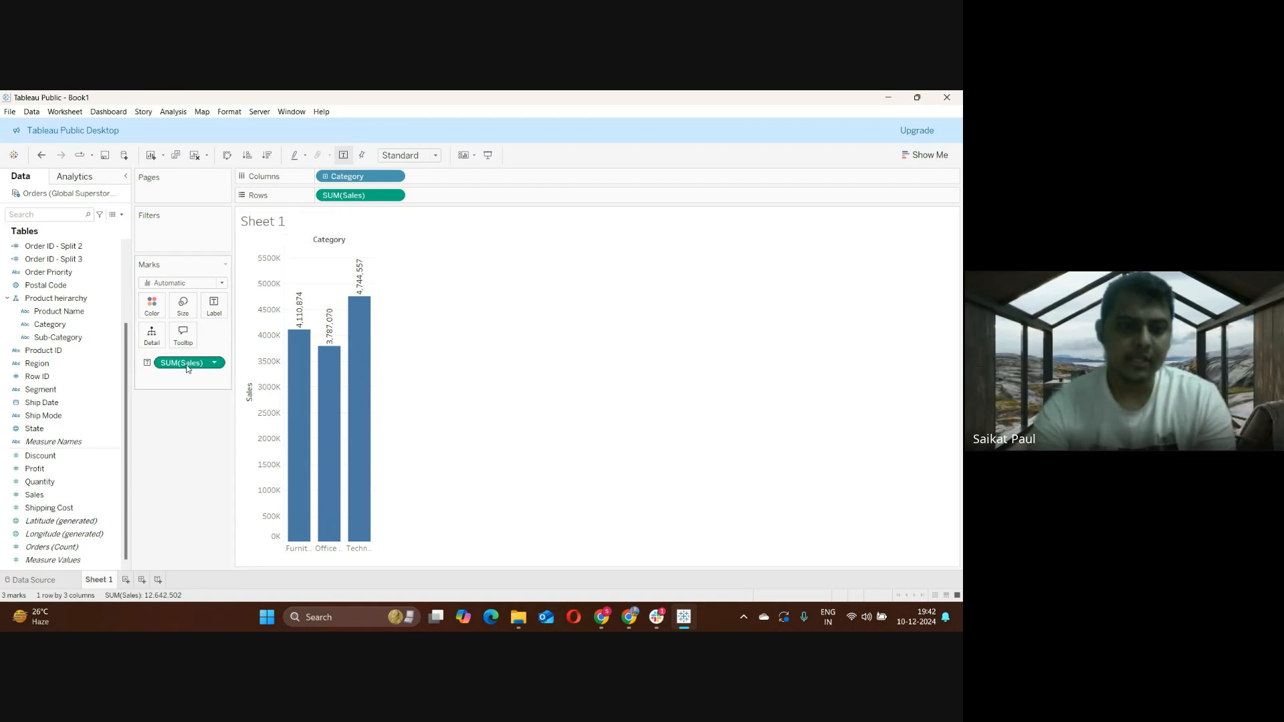
left_click_drag(194, 364, 192, 457)
left_click_drag(359, 195, 167, 431)
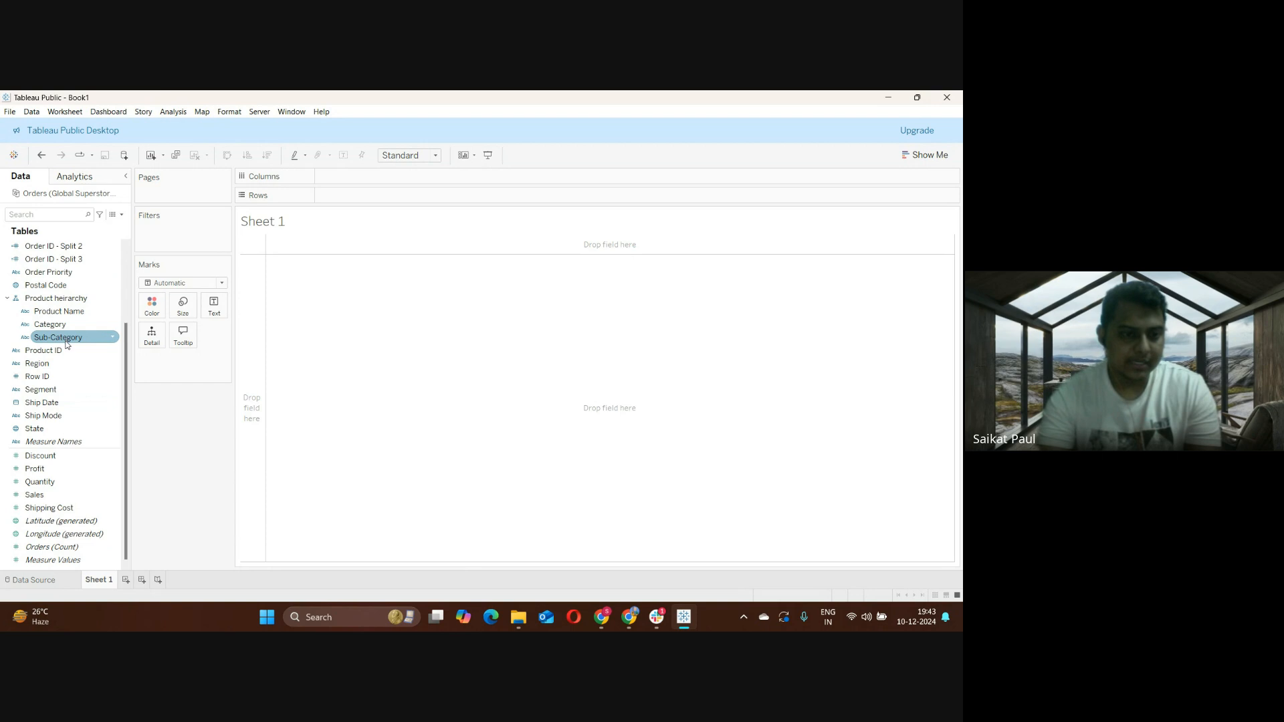
Build a Profit by Sub-Category bar chart with Sub-Category in rows, and swap rows and columns to make the bars vertical
left_click_drag(62, 341, 360, 195)
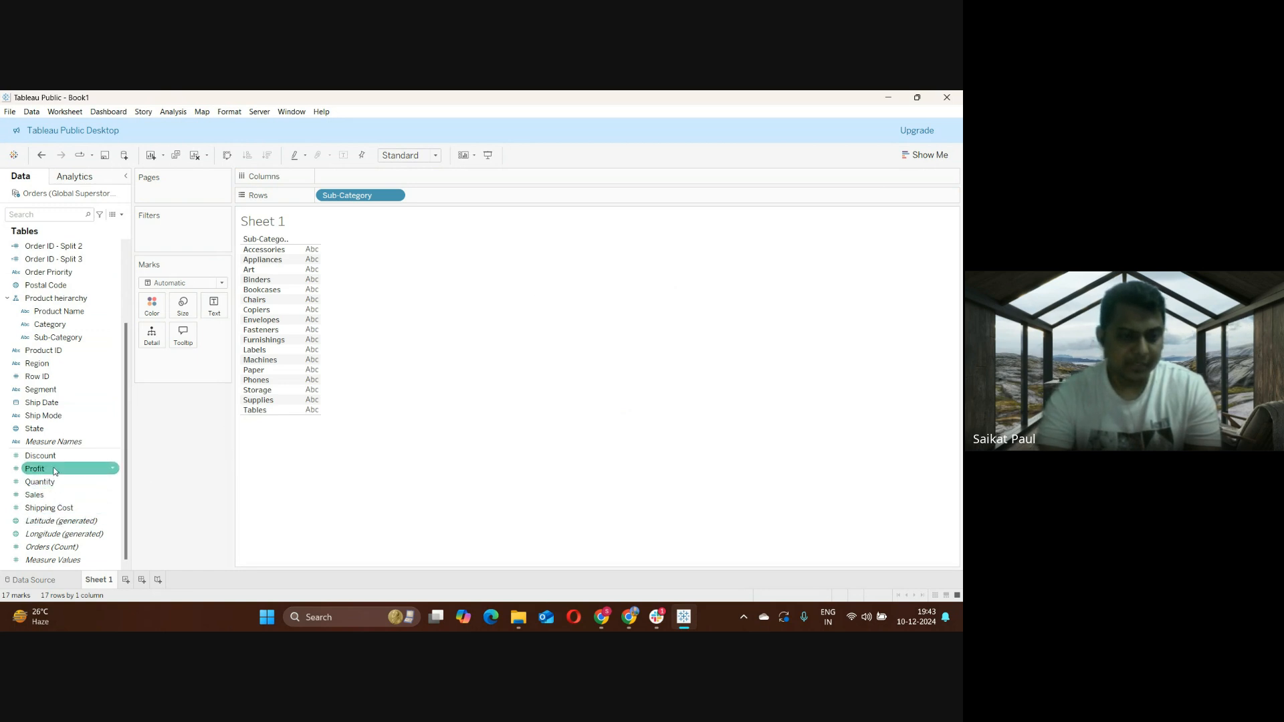
left_click_drag(55, 470, 367, 179)
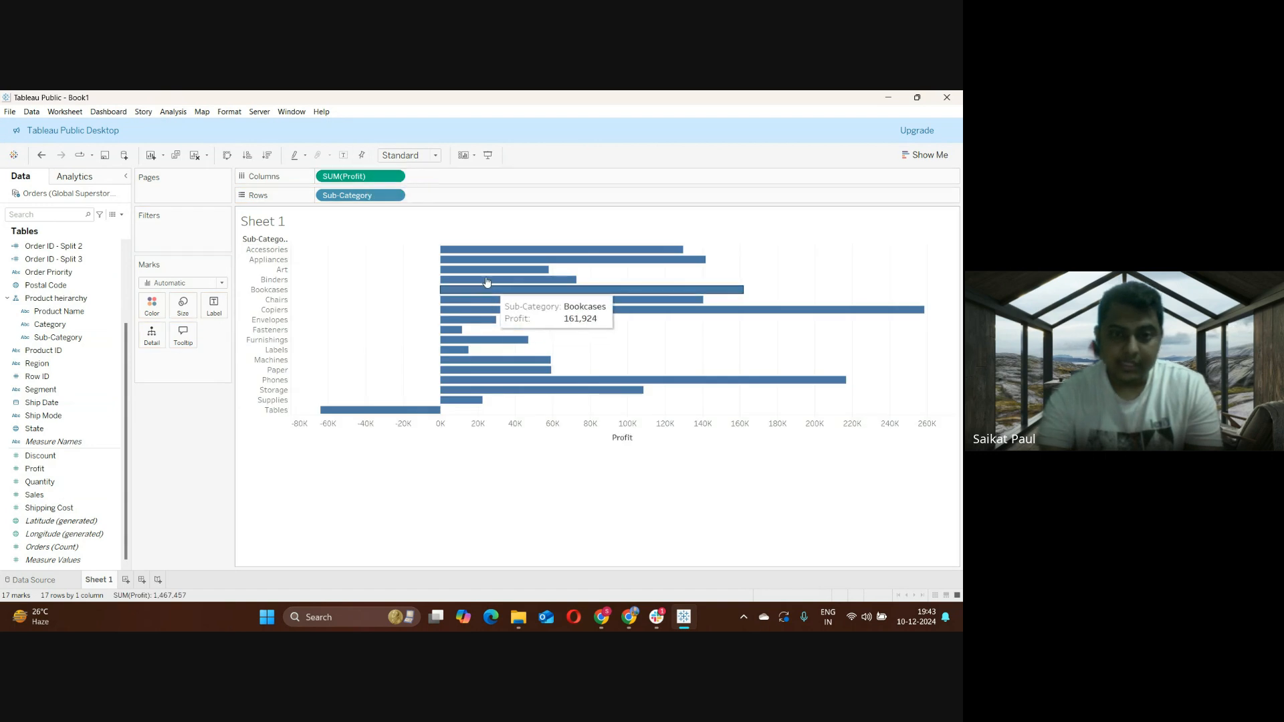
mouse_move(475, 254)
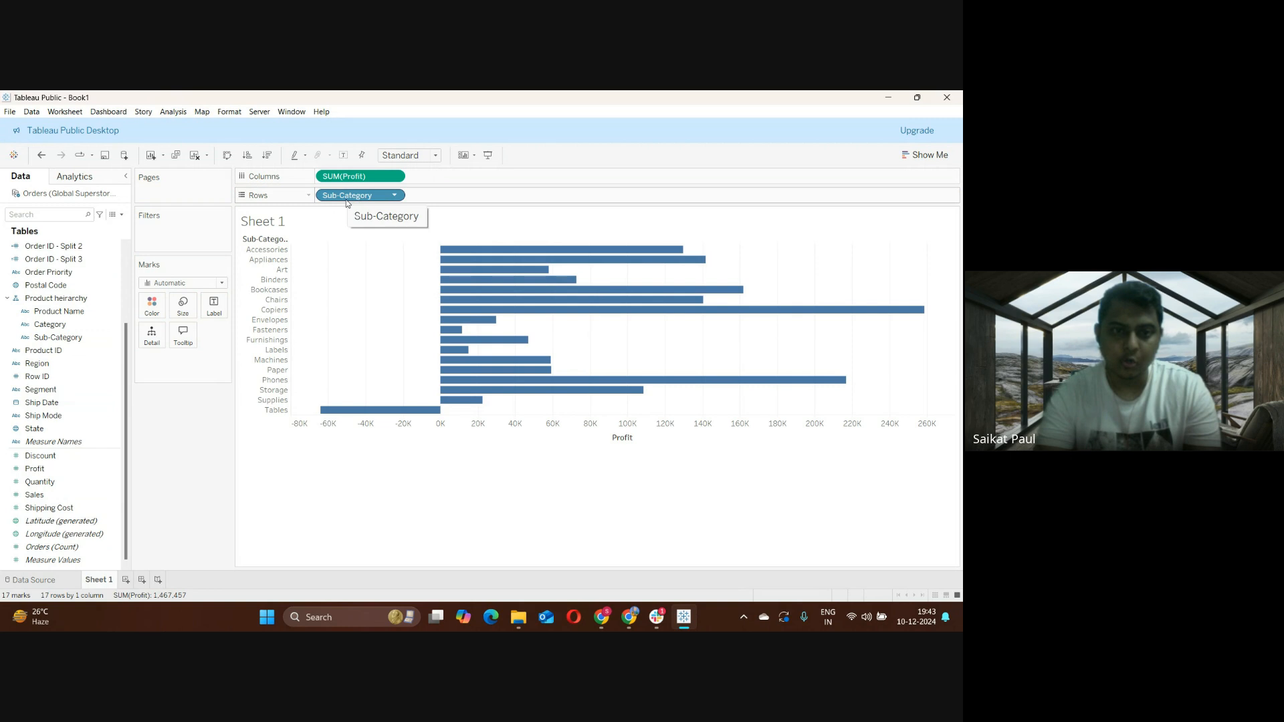
left_click(227, 156)
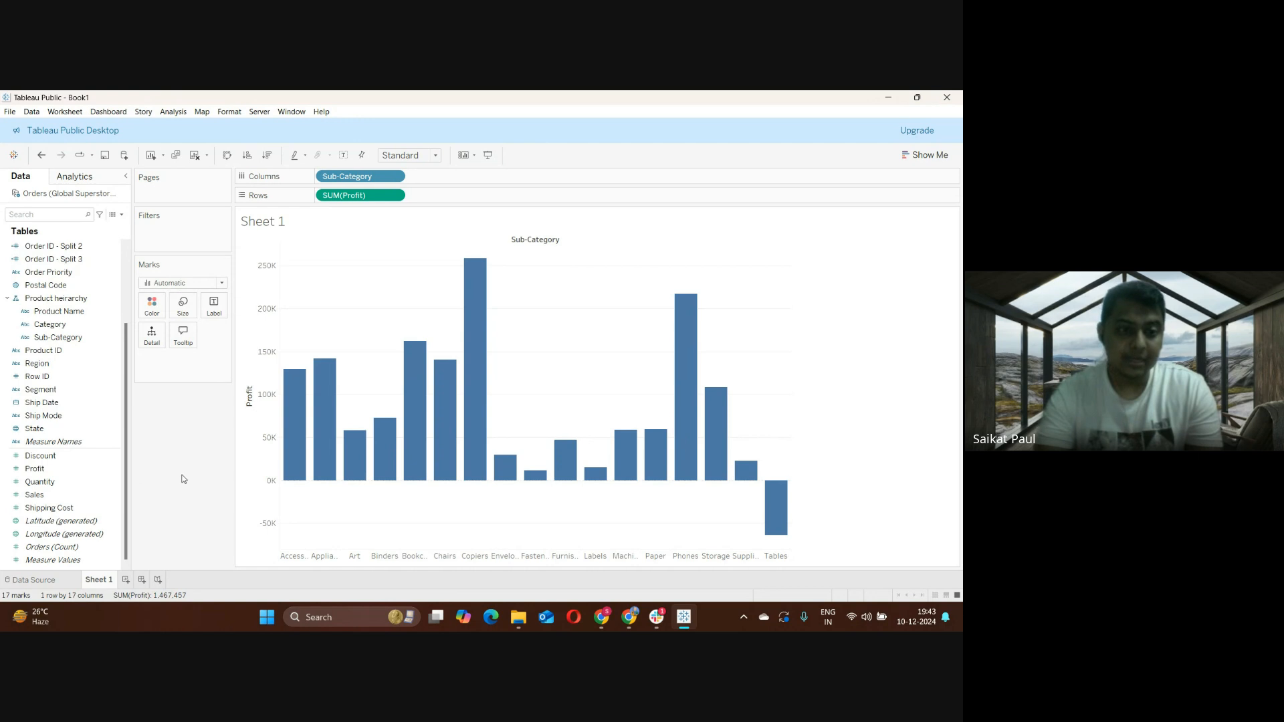
mouse_move(484, 303)
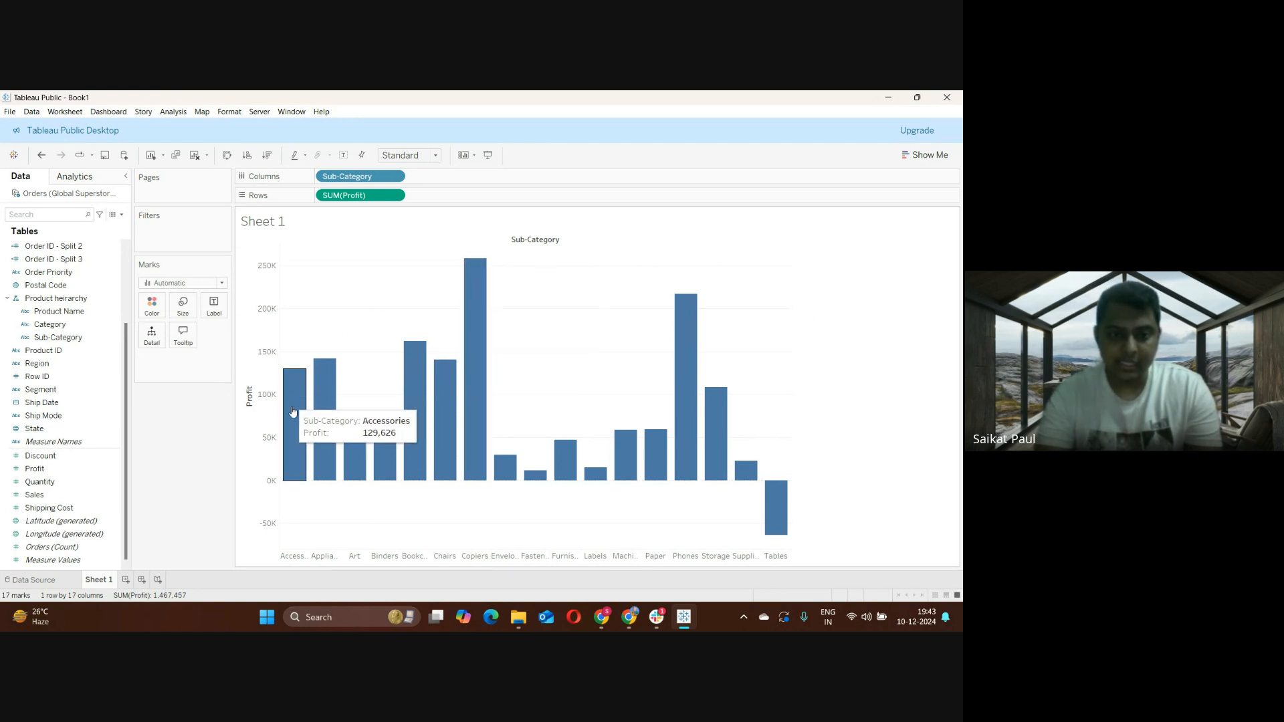
mouse_move(297, 384)
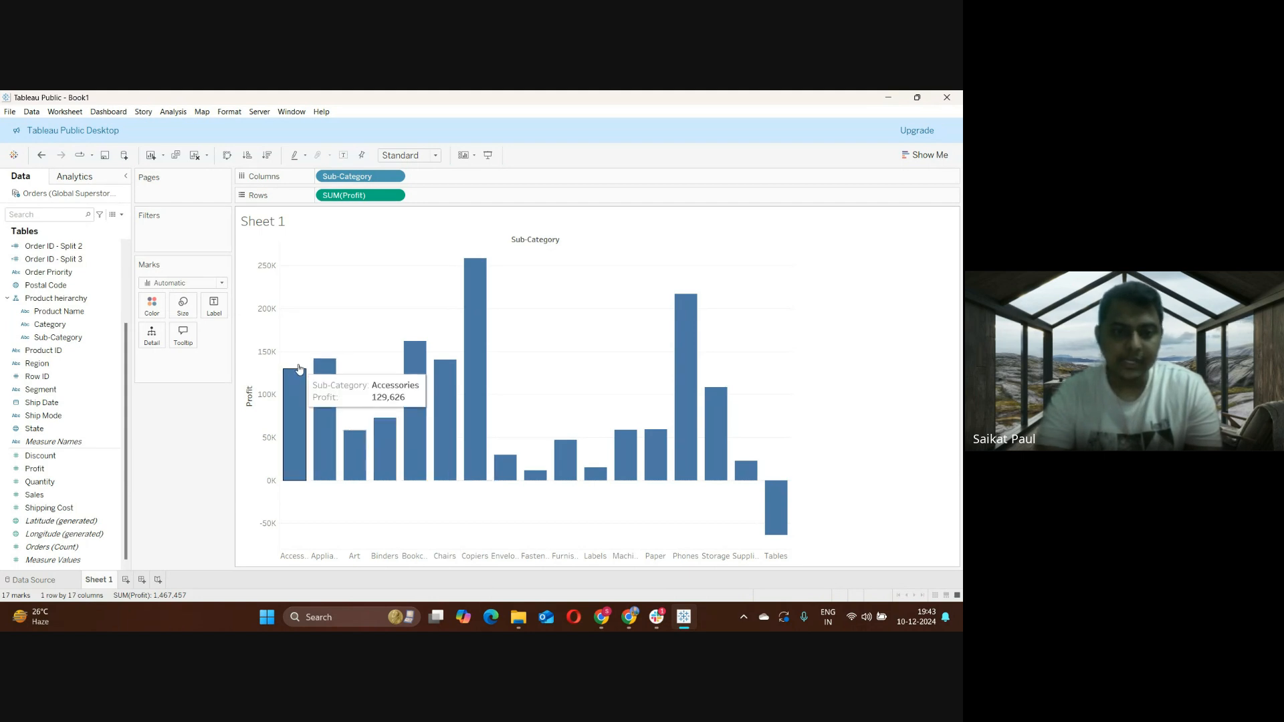
mouse_move(462, 286)
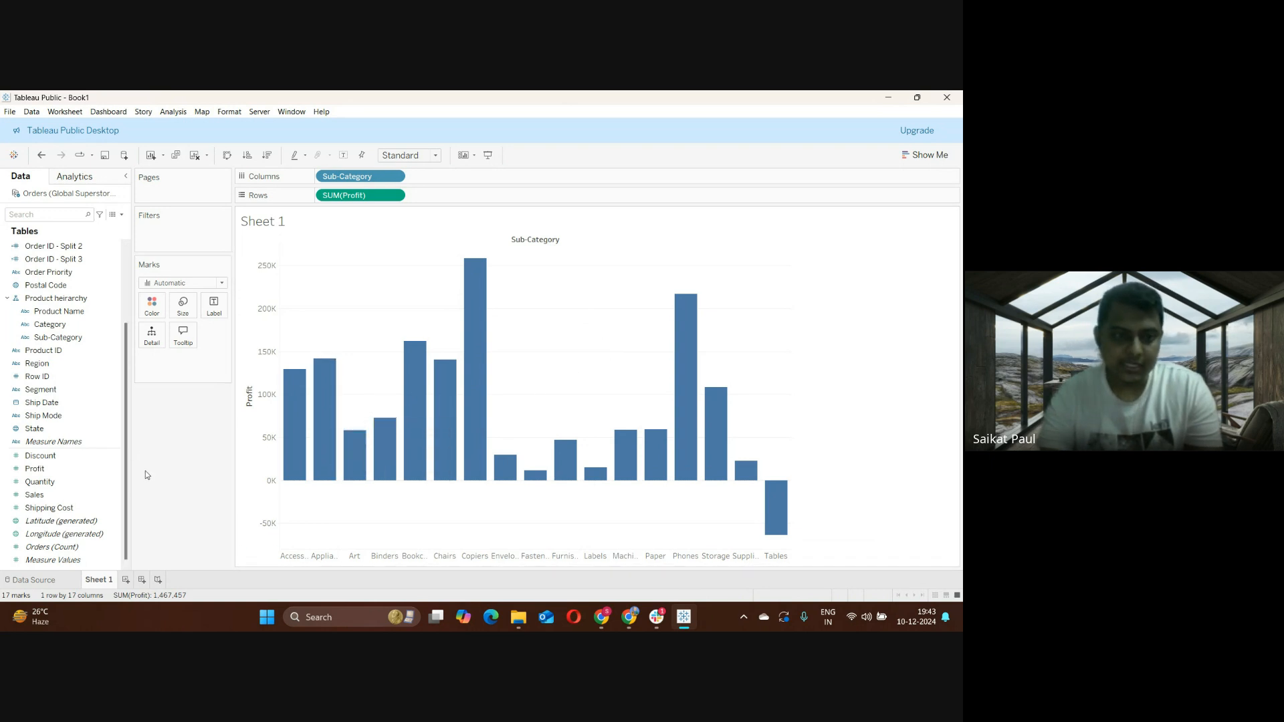
left_click(41, 496)
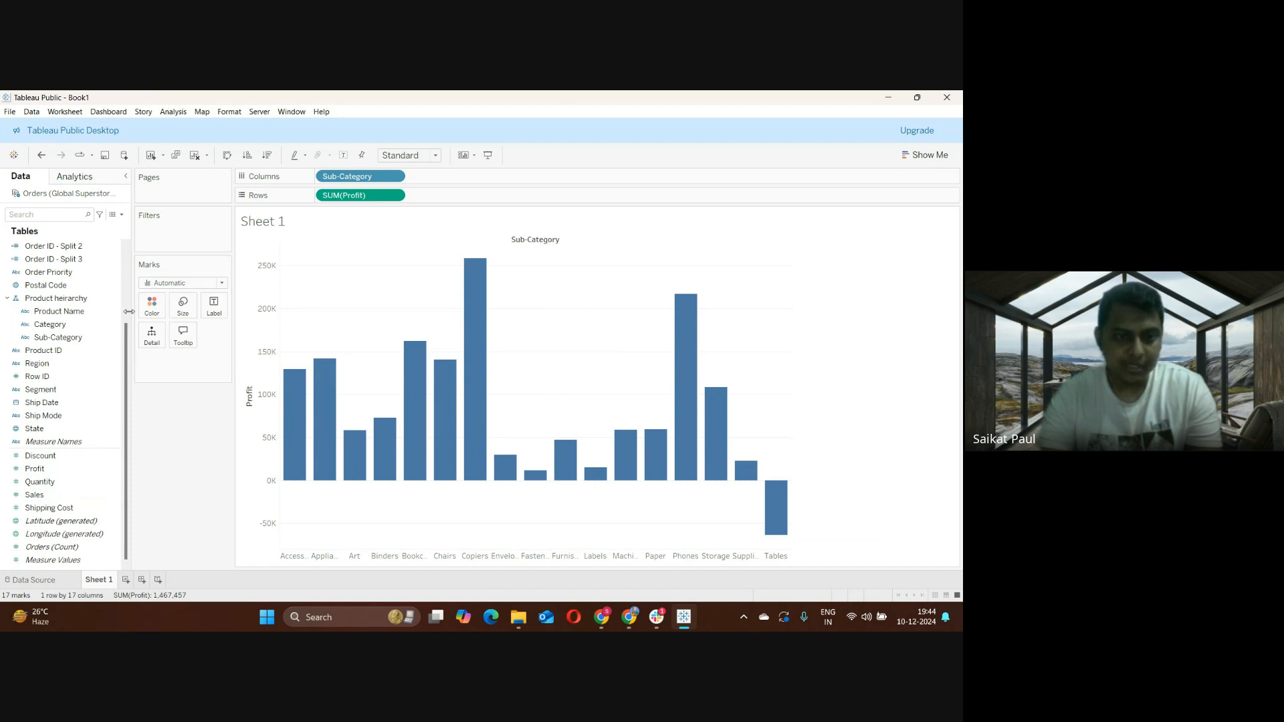
Try the Line mark type on the Profit by Sub-Category chart, and change the marks to Square
left_click(223, 283)
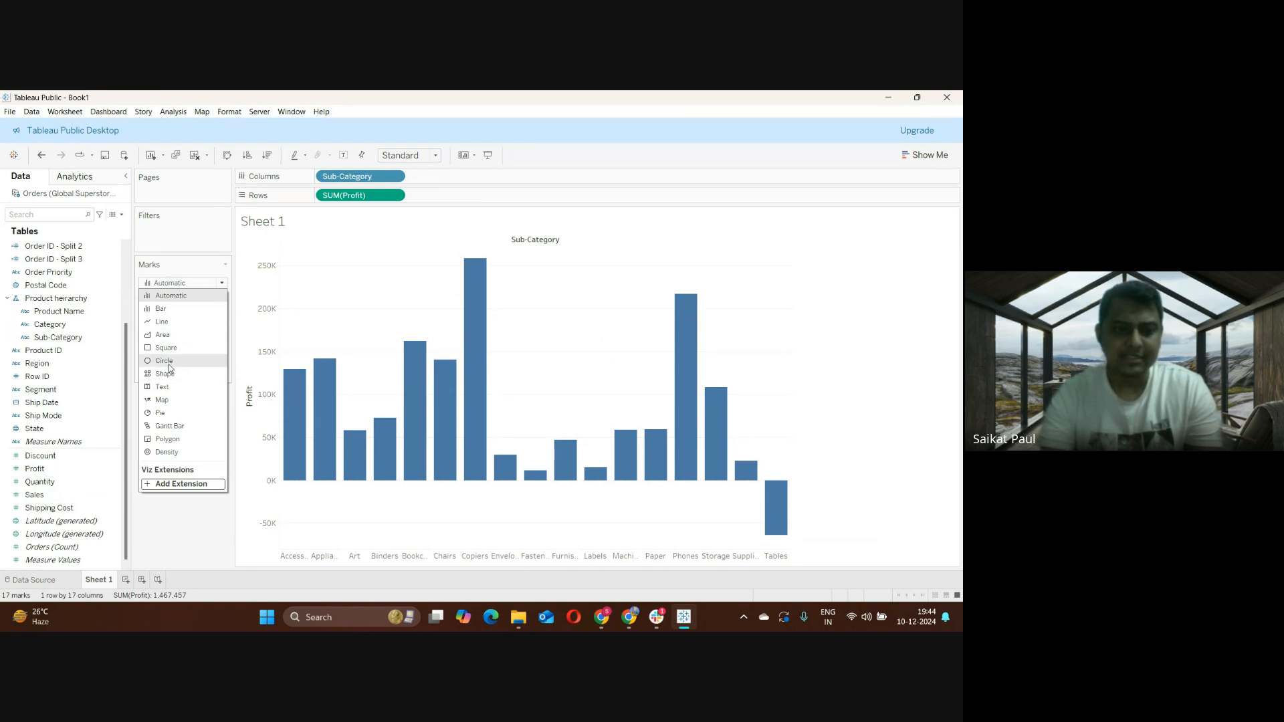
left_click(172, 328)
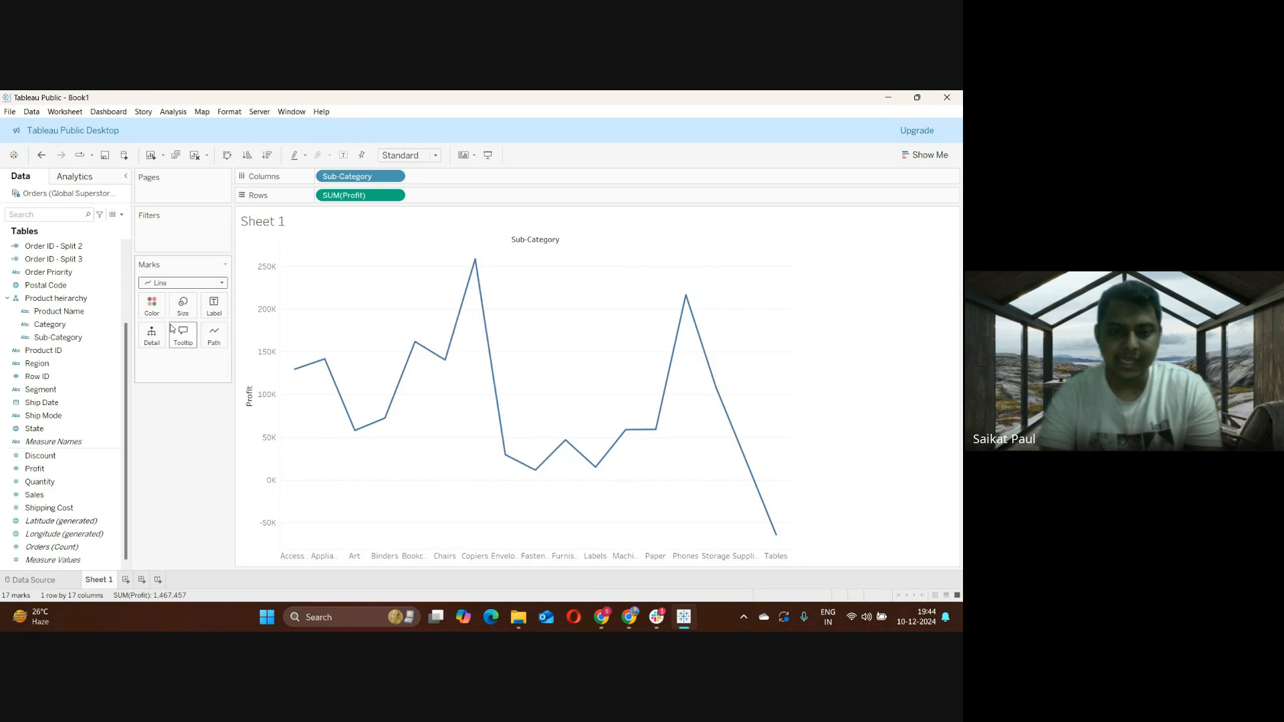
left_click(181, 285)
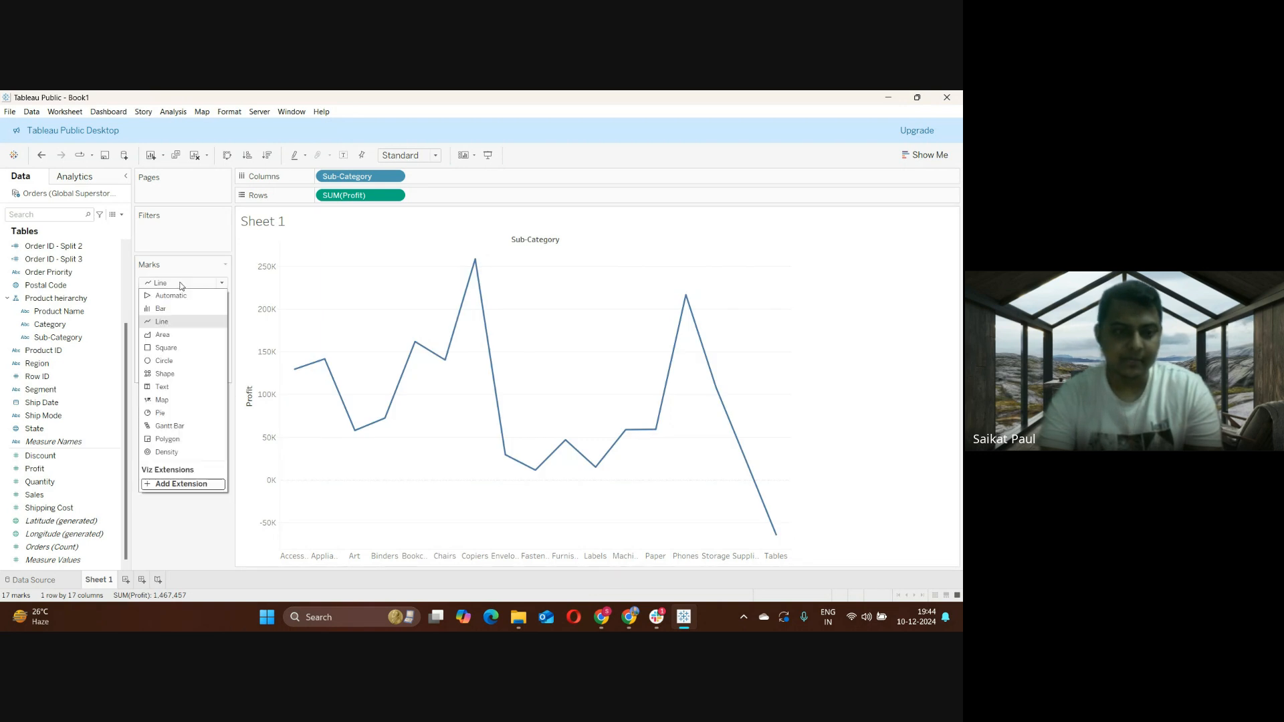
left_click(168, 335)
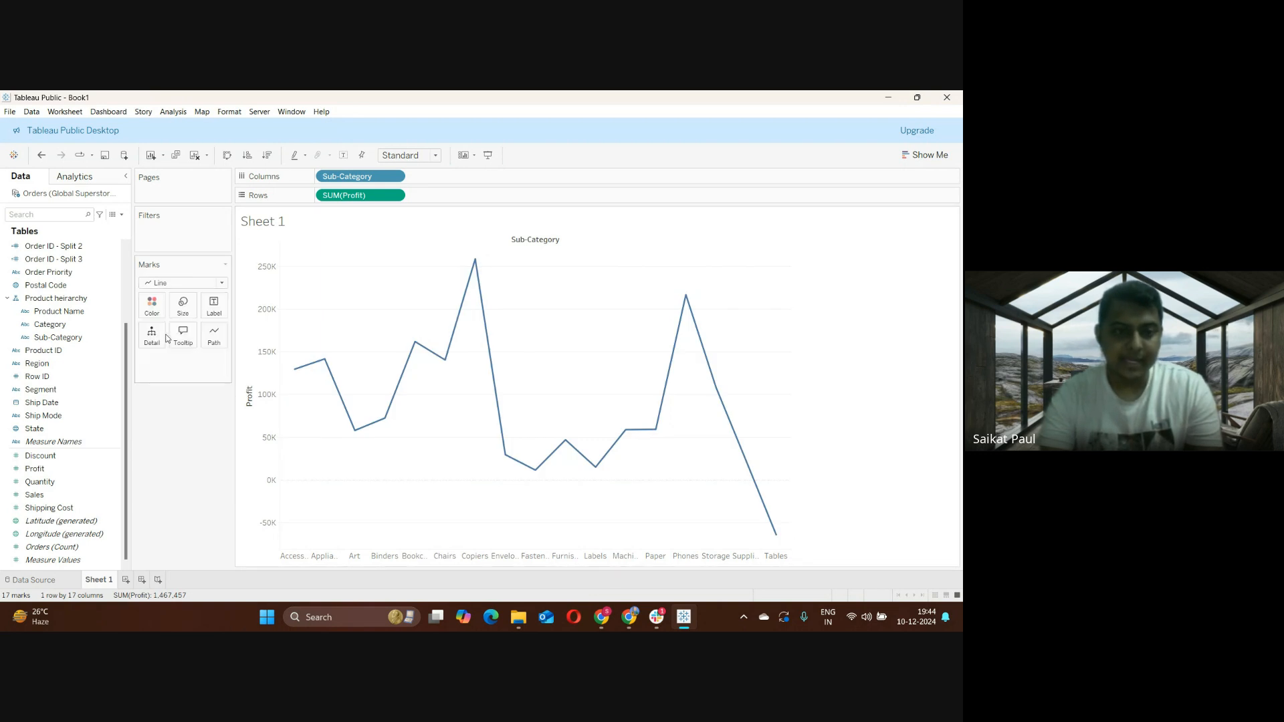
left_click(179, 285)
left_click(165, 348)
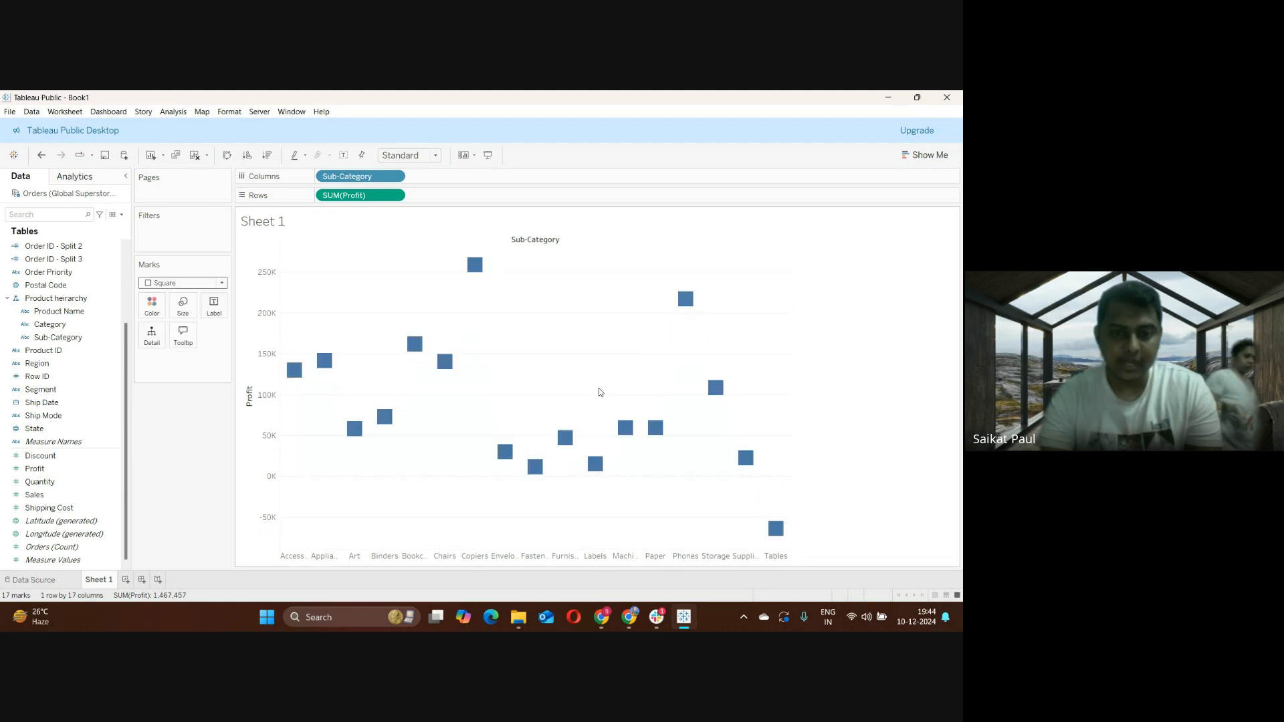
Change the mark type of the Profit by Sub-Category chart to Bar
left_click(193, 286)
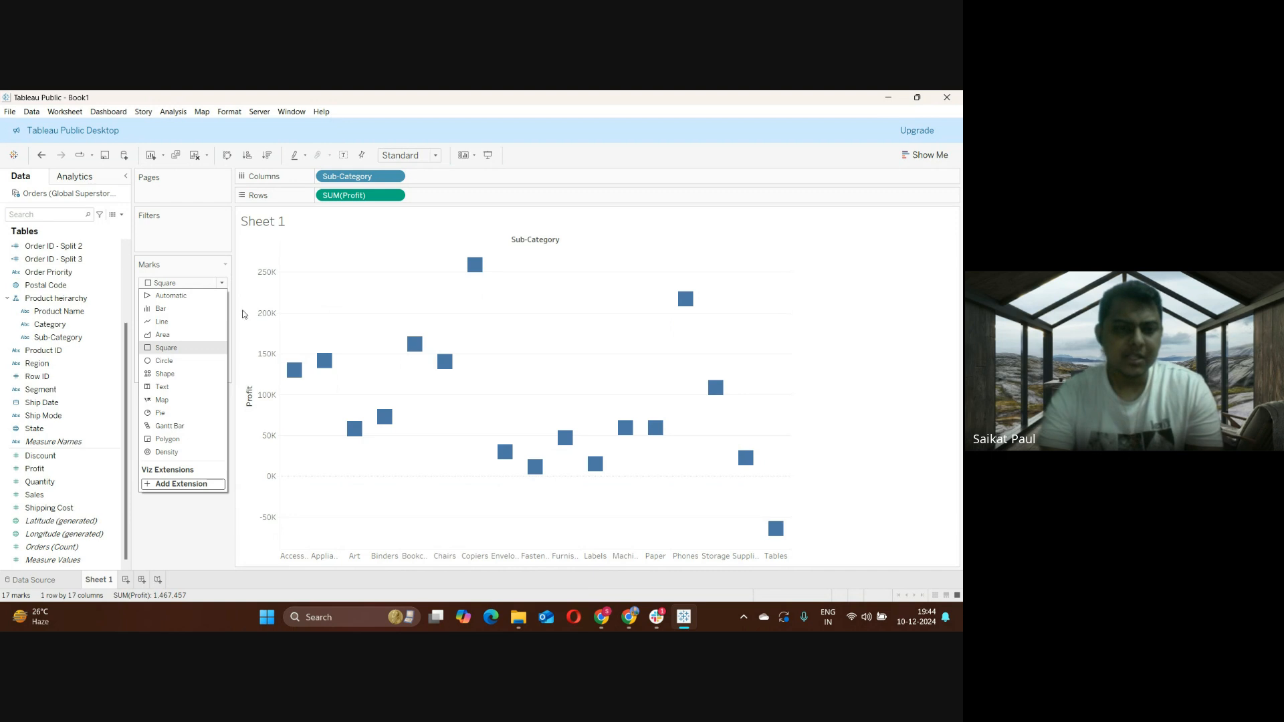
left_click(200, 283)
left_click(202, 283)
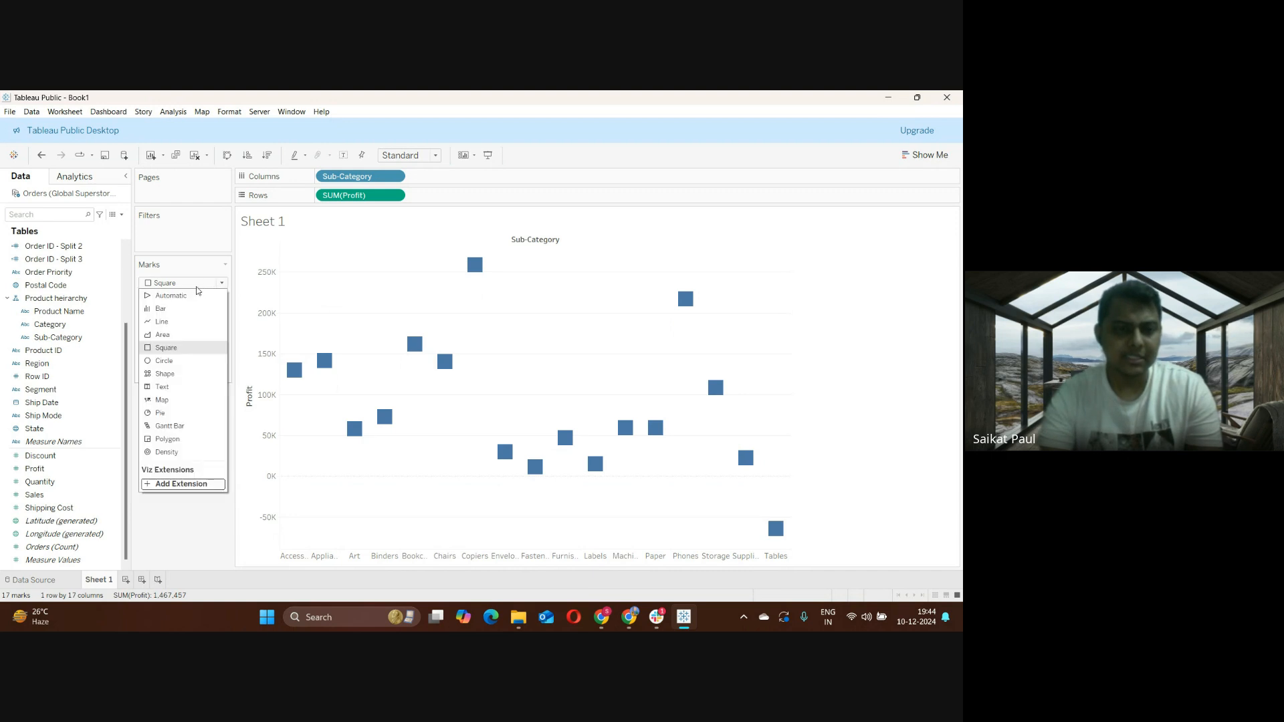
left_click(161, 305)
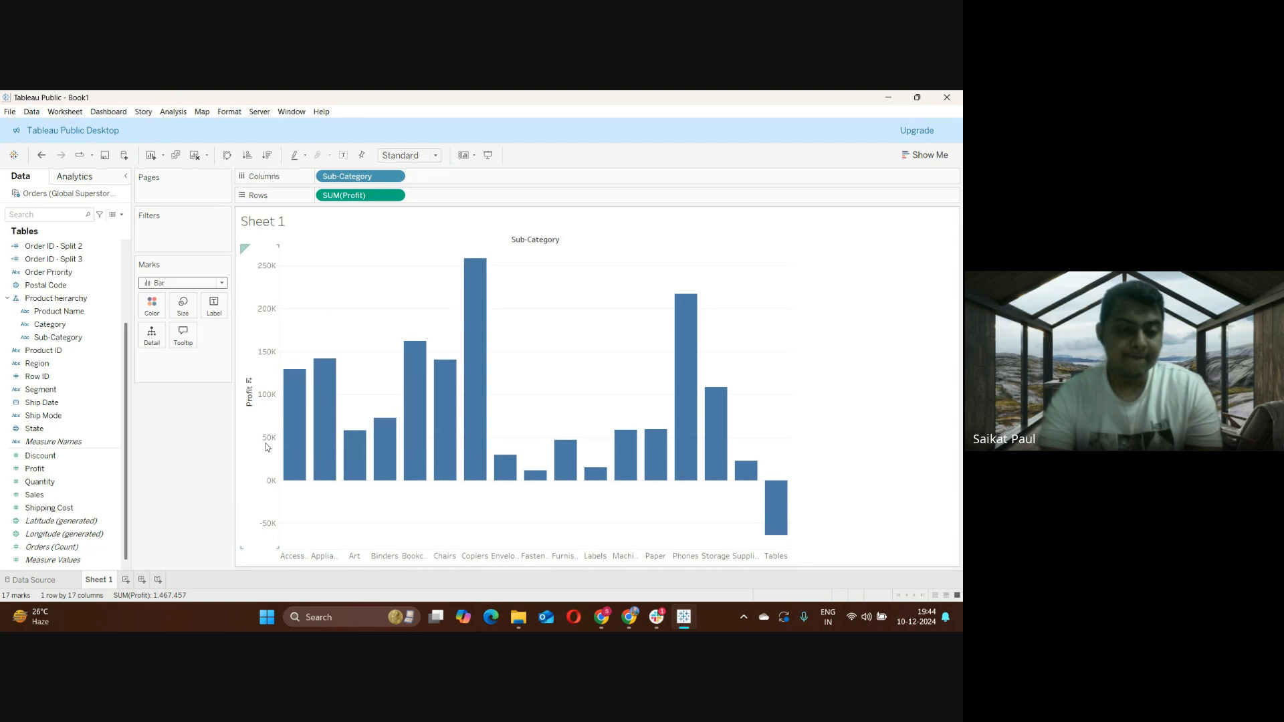
Examine the color and size options available for the bar marks
left_click(152, 305)
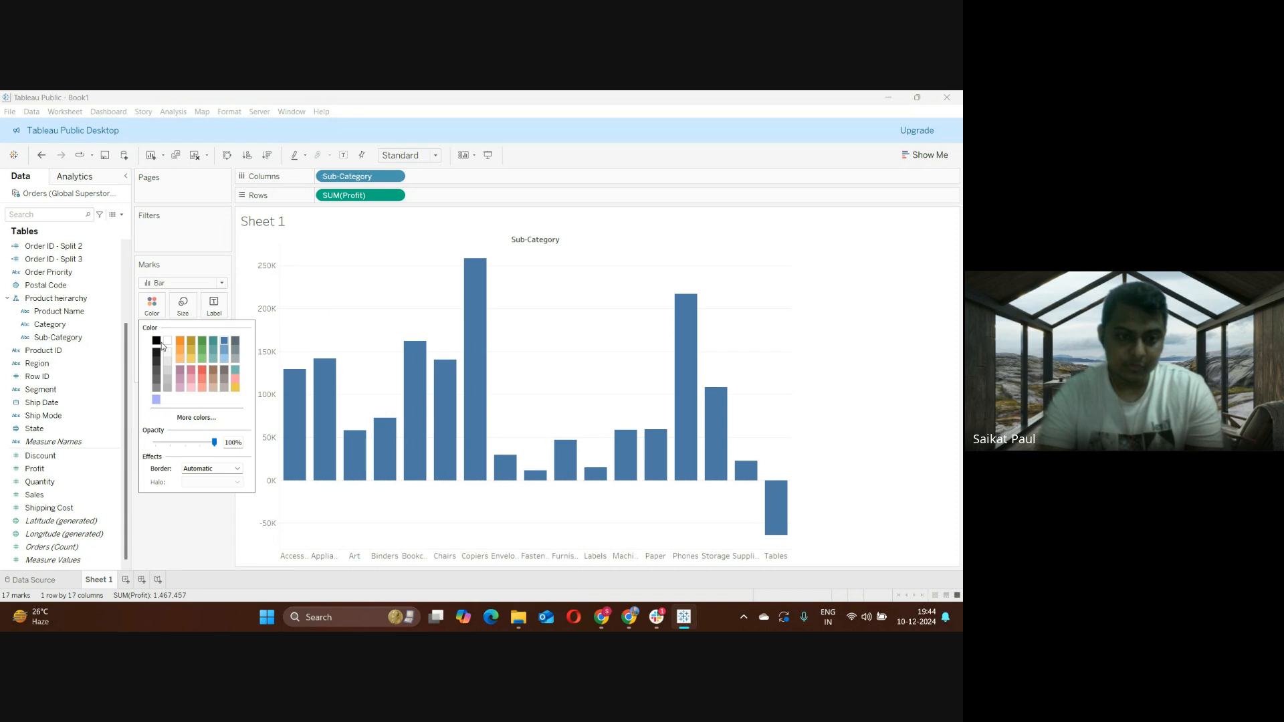
left_click(182, 527)
left_click(183, 305)
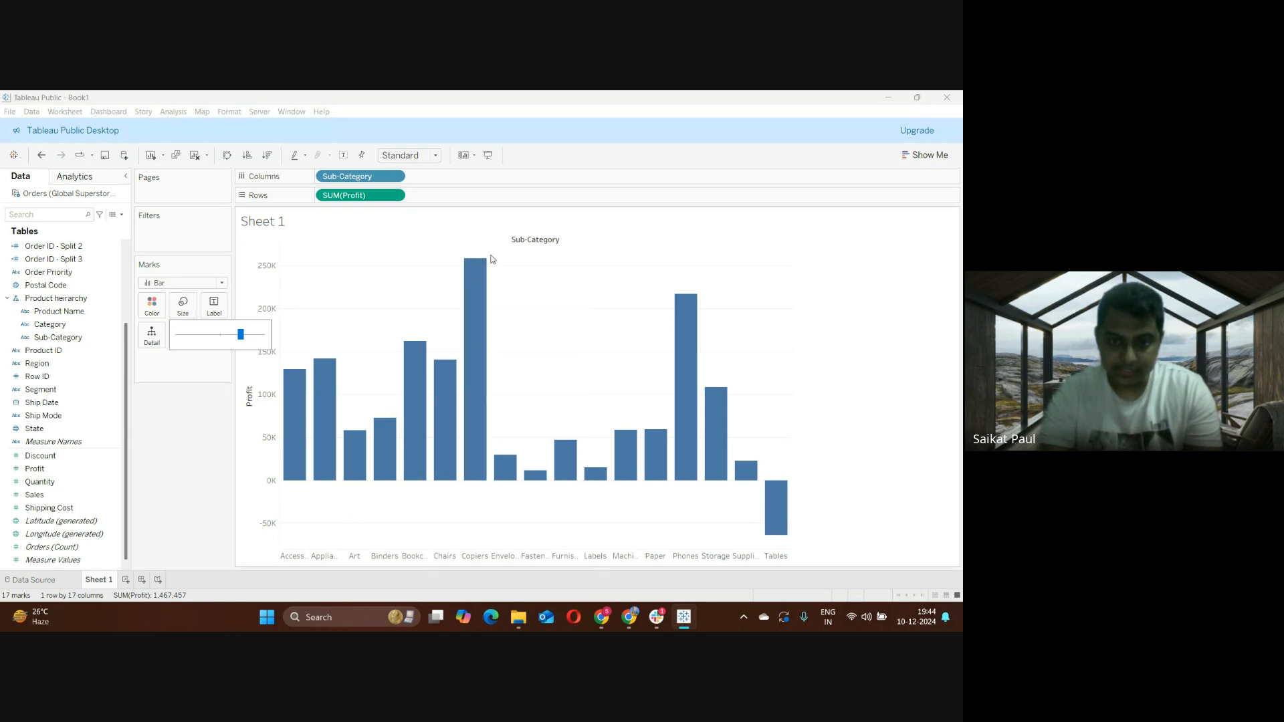
mouse_move(242, 336)
left_mouse_down()
mouse_move(201, 335)
mouse_move(241, 335)
left_mouse_up()
left_click(182, 407)
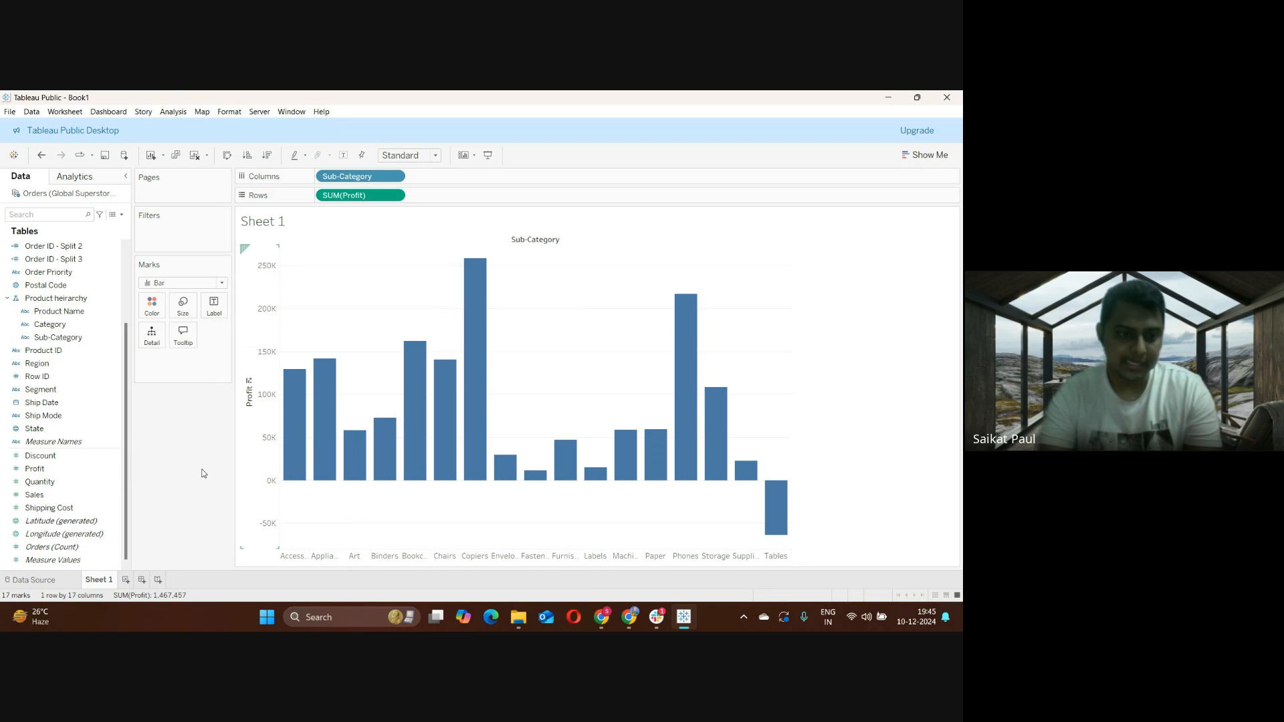
Label each bar with its Sales value and its Sub-Category name
mouse_move(318, 375)
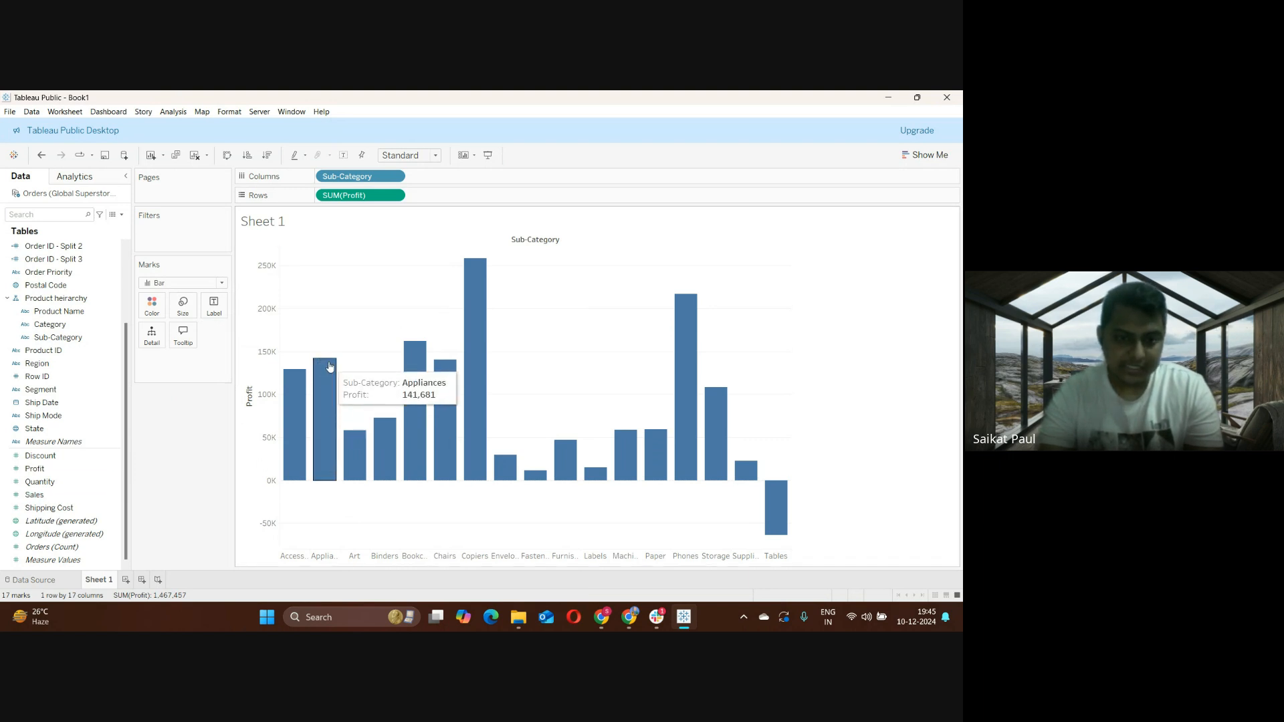
left_click_drag(33, 498, 207, 301)
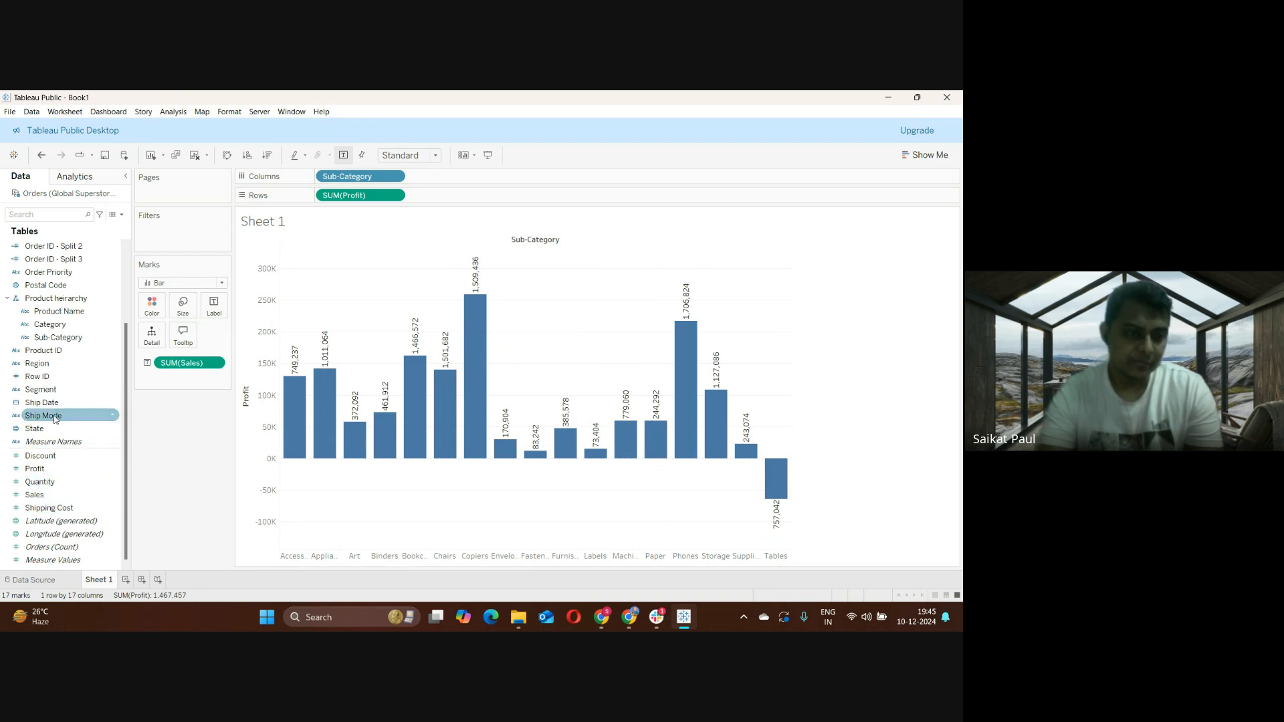
left_click_drag(57, 337, 211, 302)
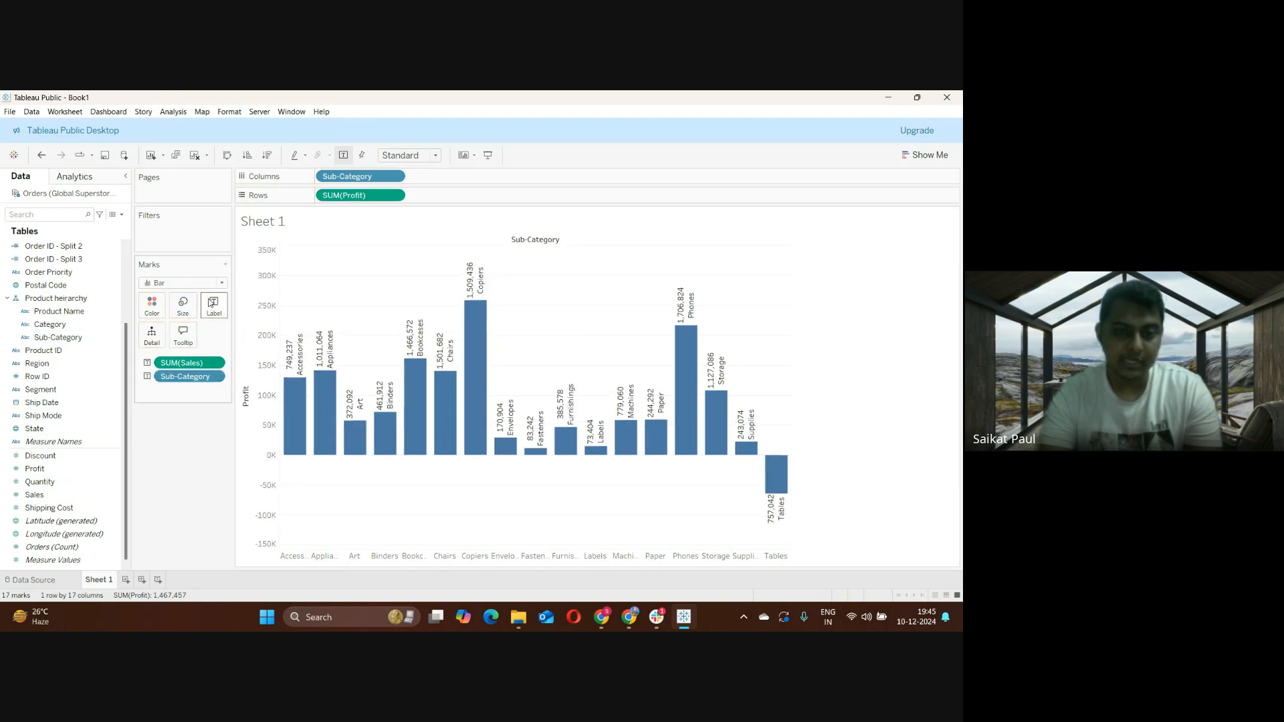
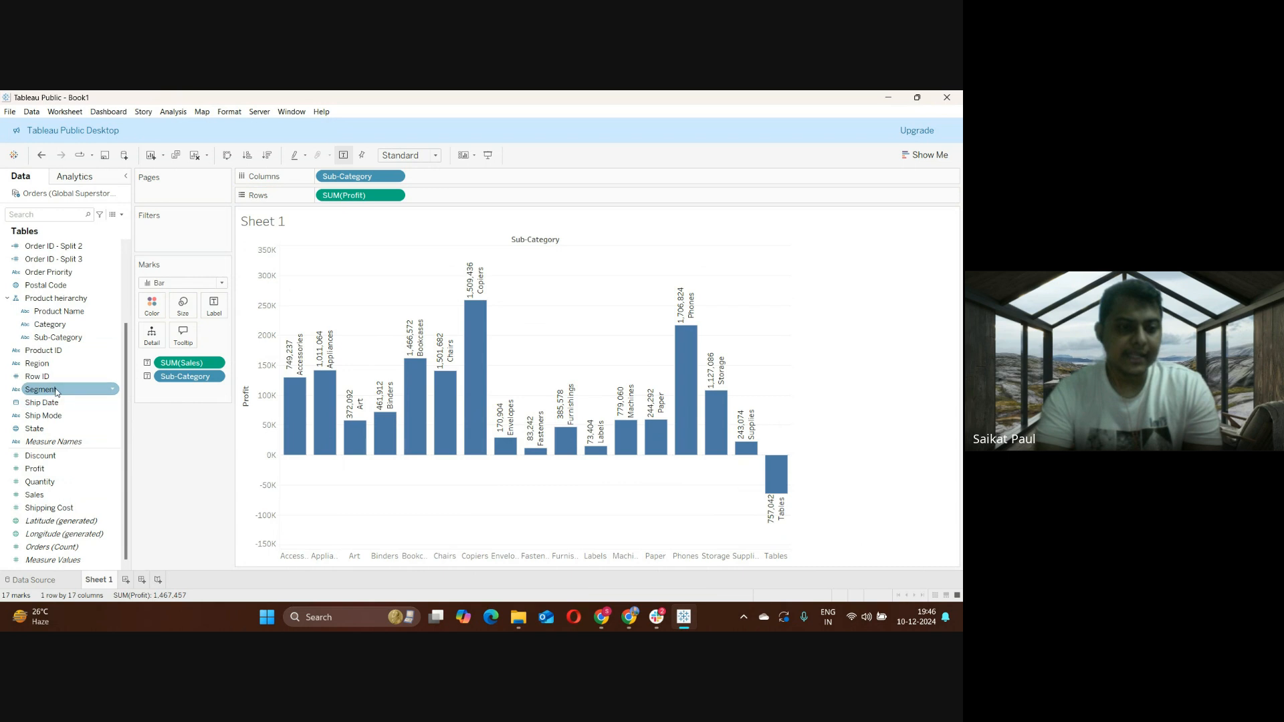
Add a filter on the years of Order Date, keeping 2011, 2012, 2013 and 2014 selected
scroll(60, 344, "up", 3)
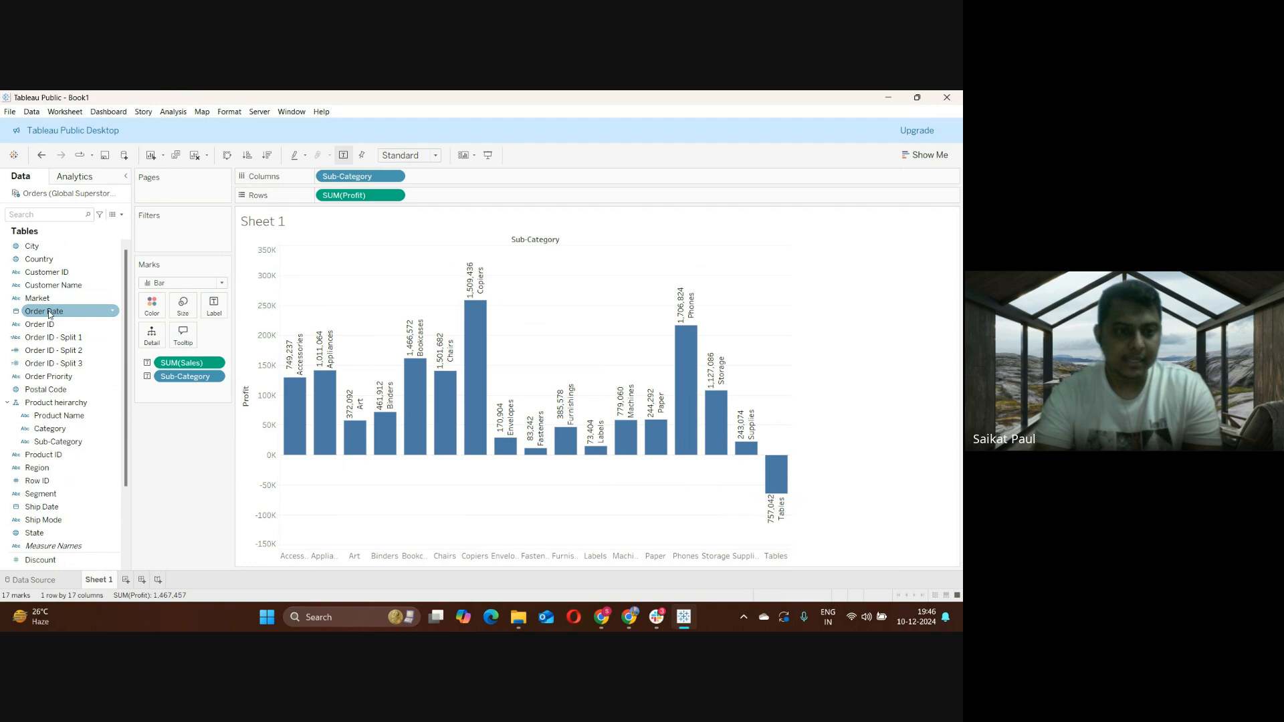
left_click_drag(48, 314, 166, 230)
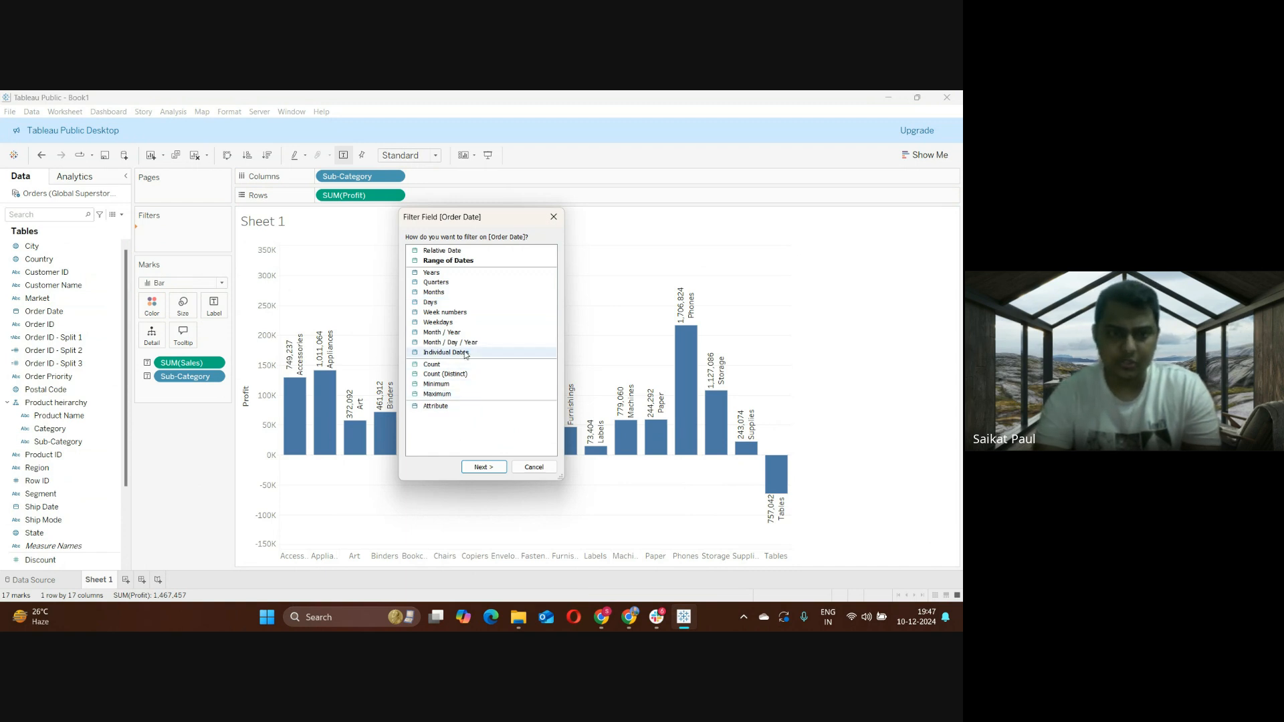
left_click(434, 274)
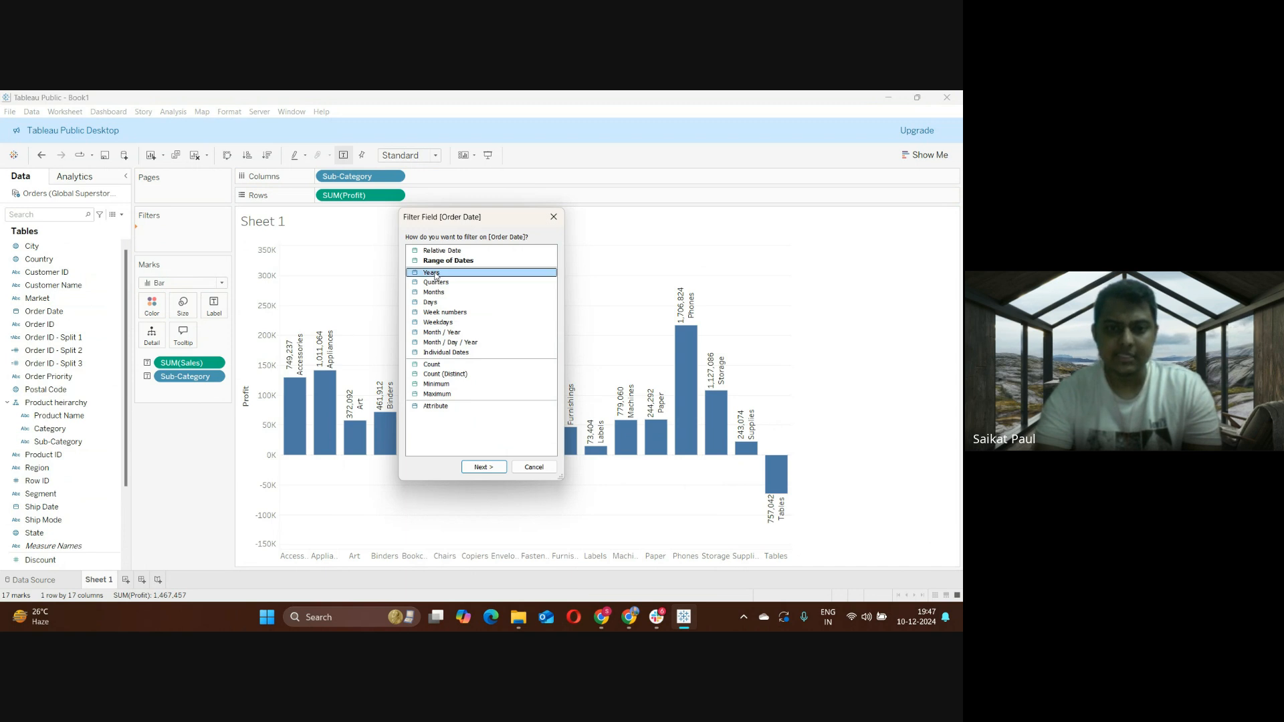
left_click(490, 469)
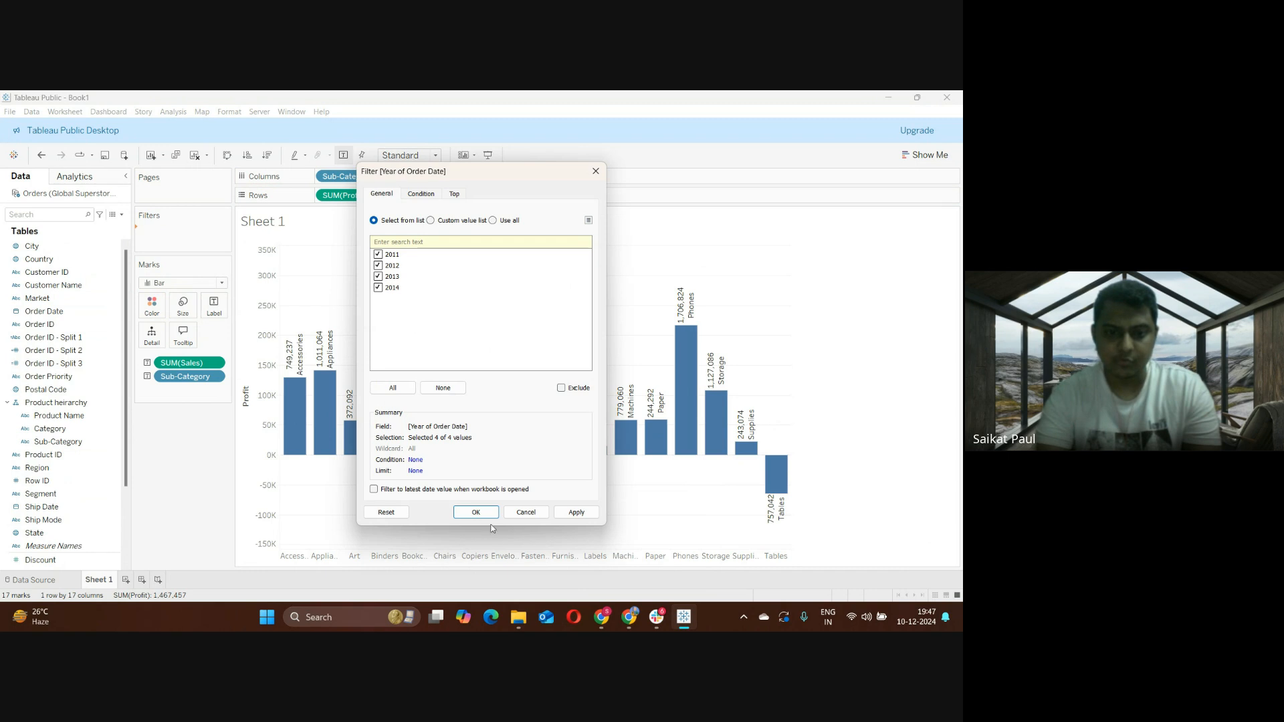
left_click(575, 513)
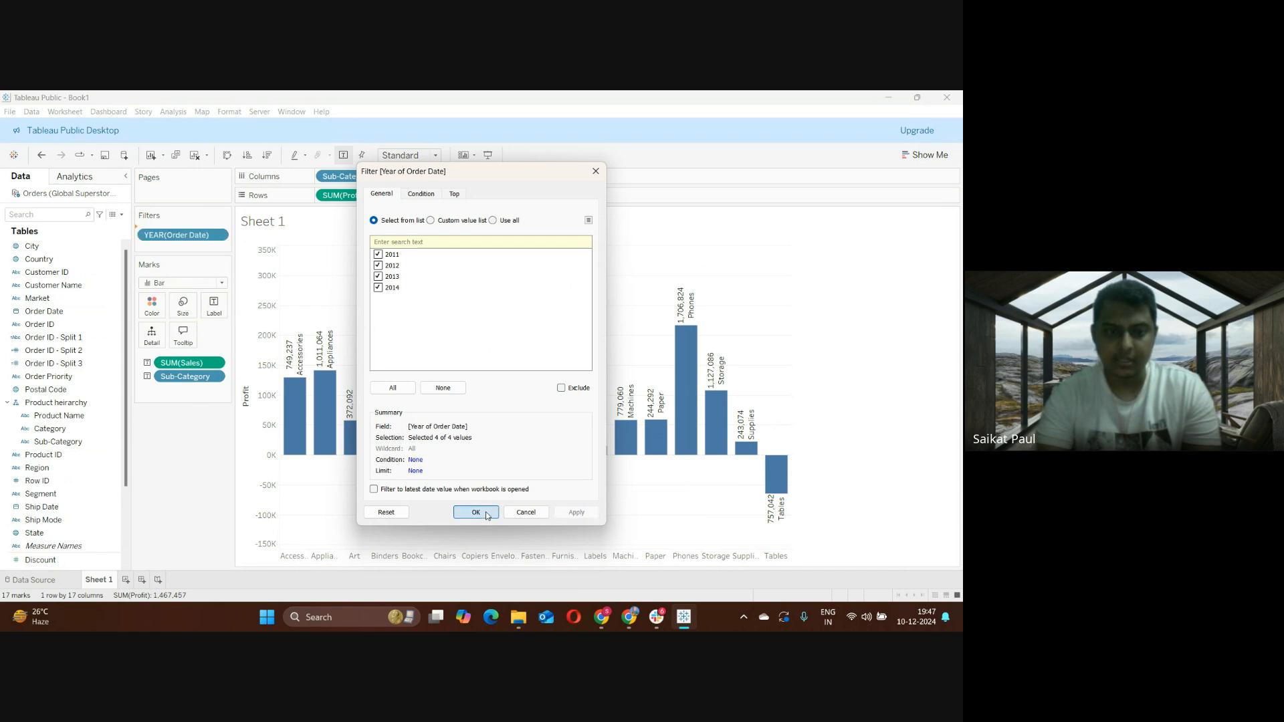
left_click(475, 513)
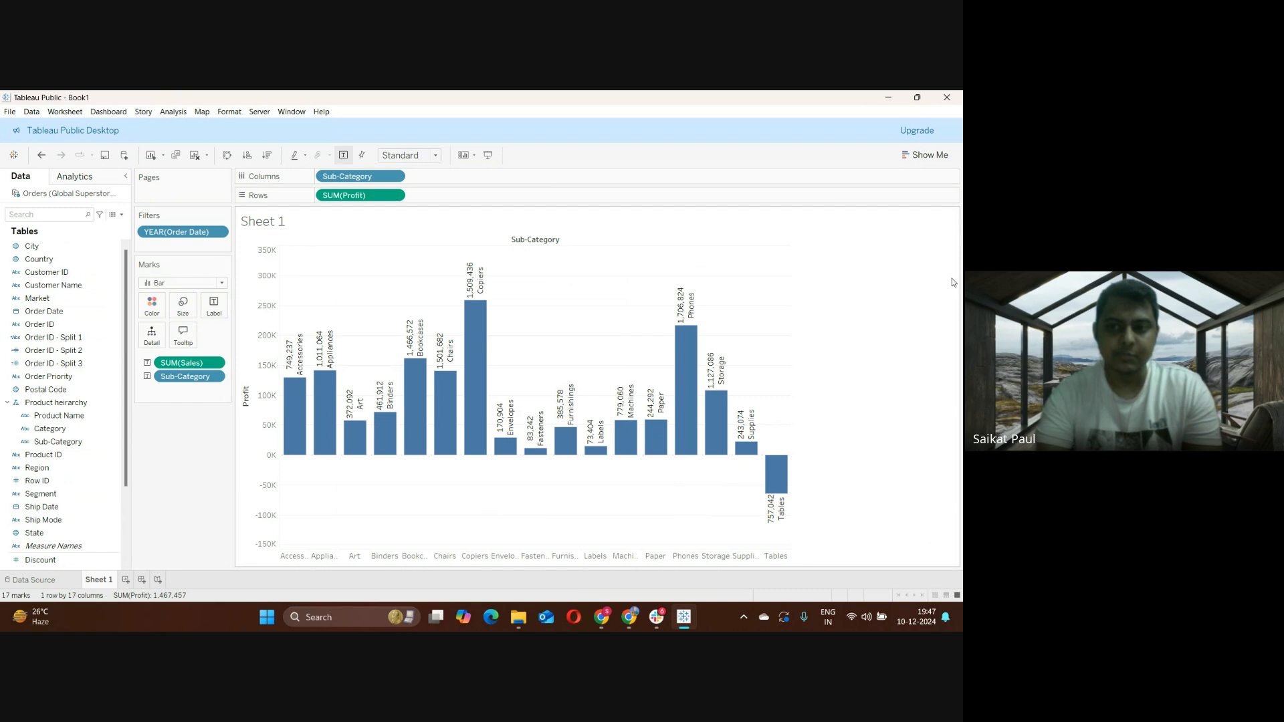
Show the Order Date year filter beside the chart and limit the data to 2011, 2012 and 2013
left_click(218, 232)
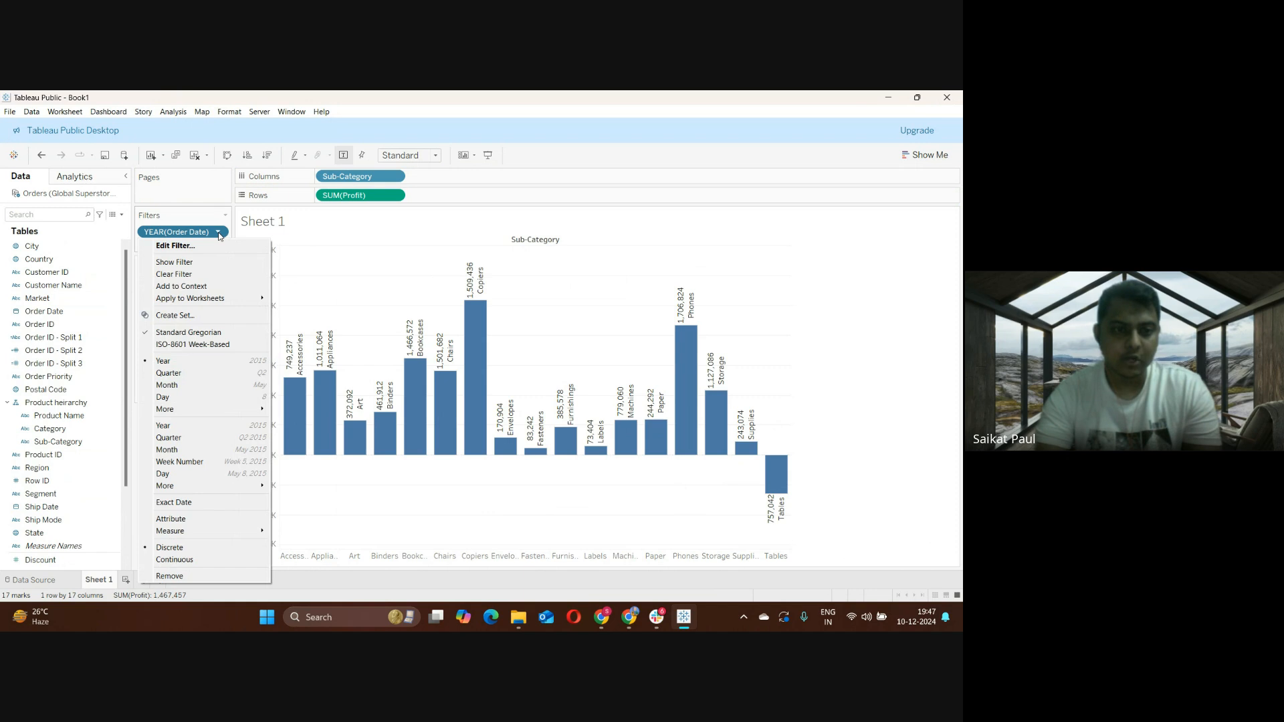
left_click(209, 266)
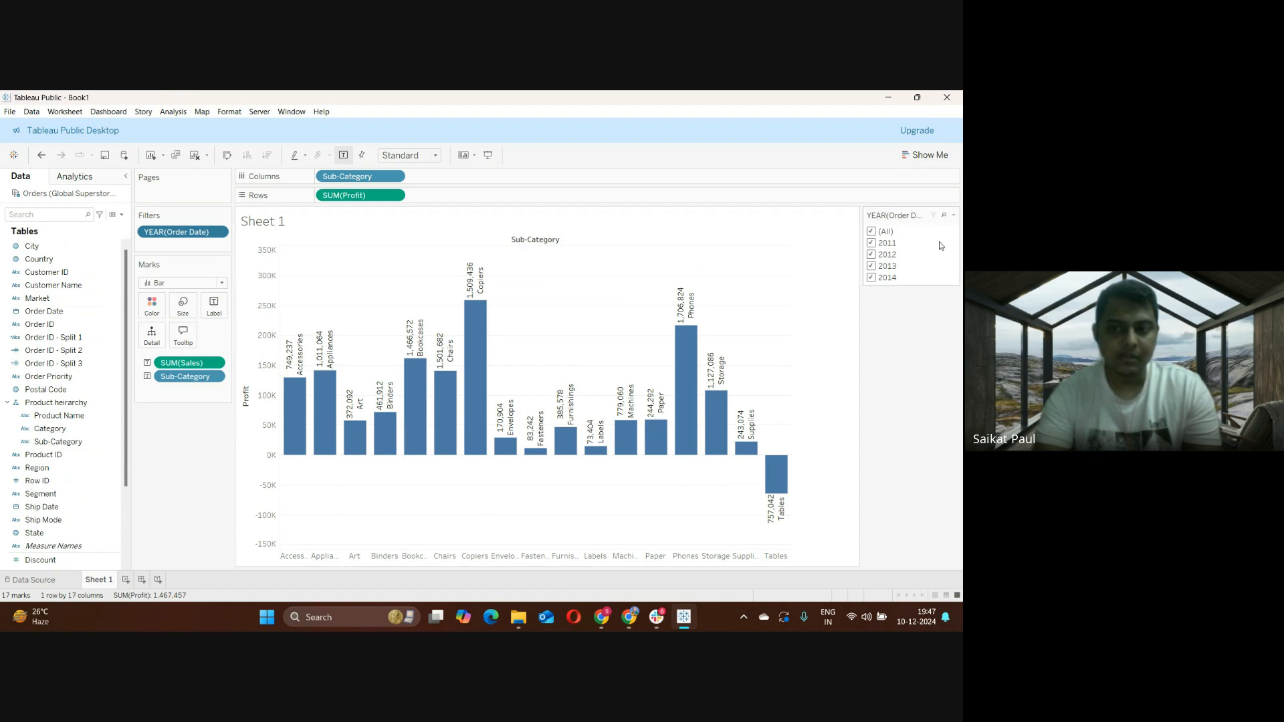
left_click(873, 231)
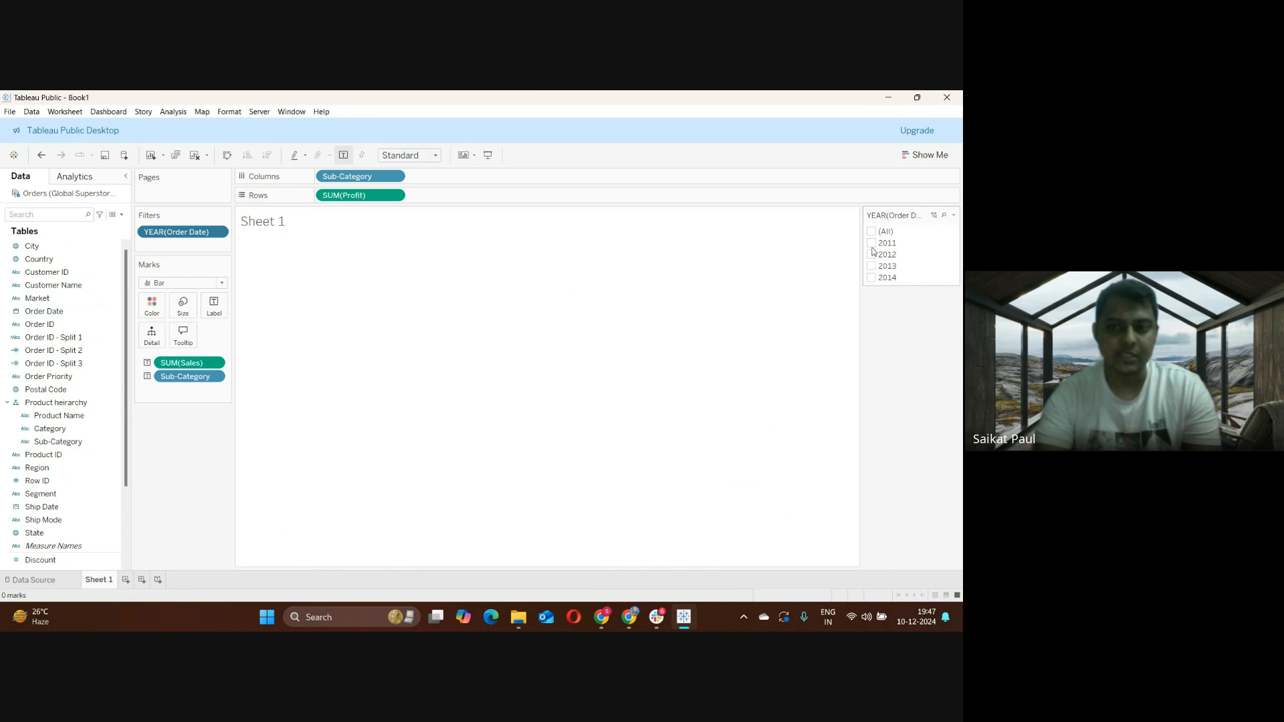
left_click(871, 244)
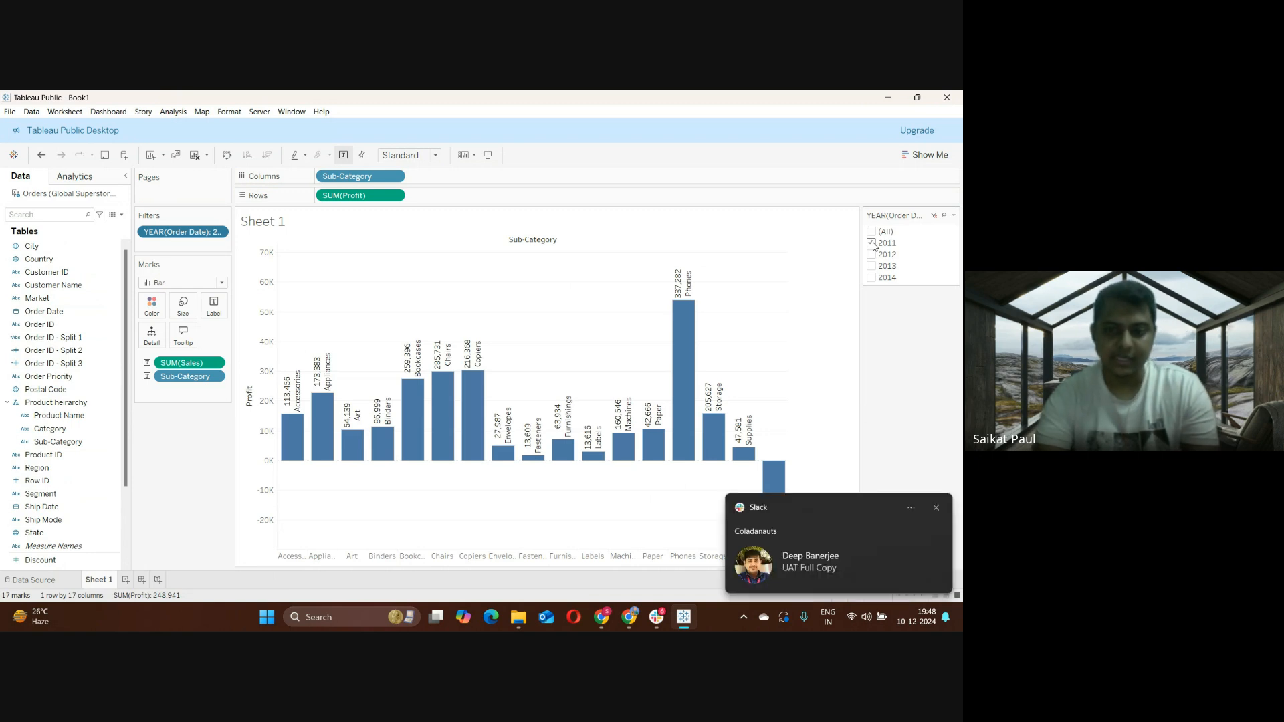
left_click(871, 243)
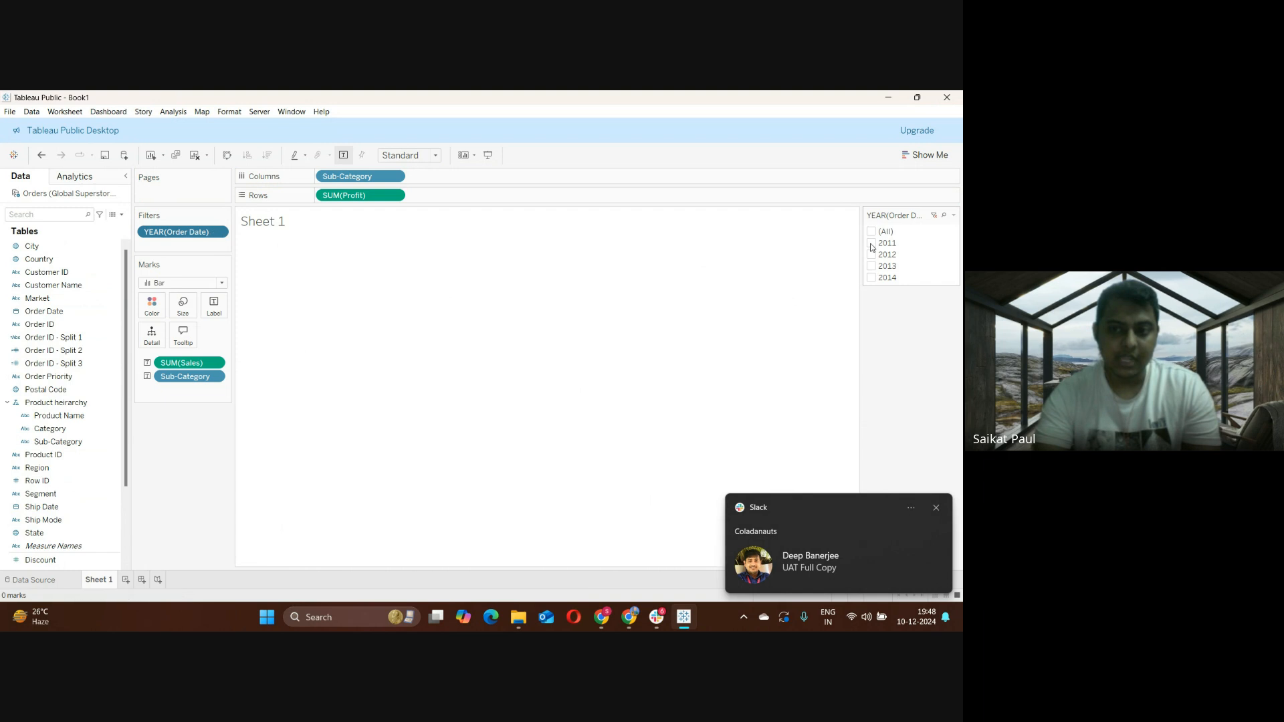
left_click(871, 255)
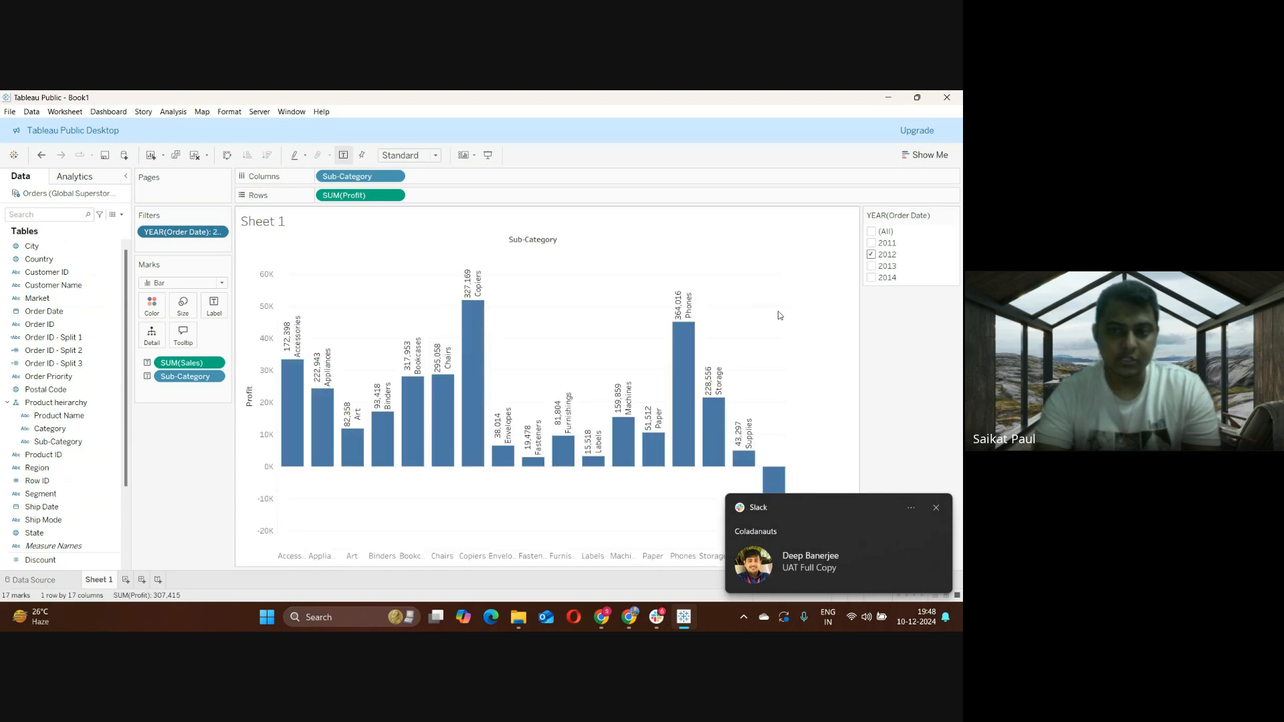
left_click(873, 244)
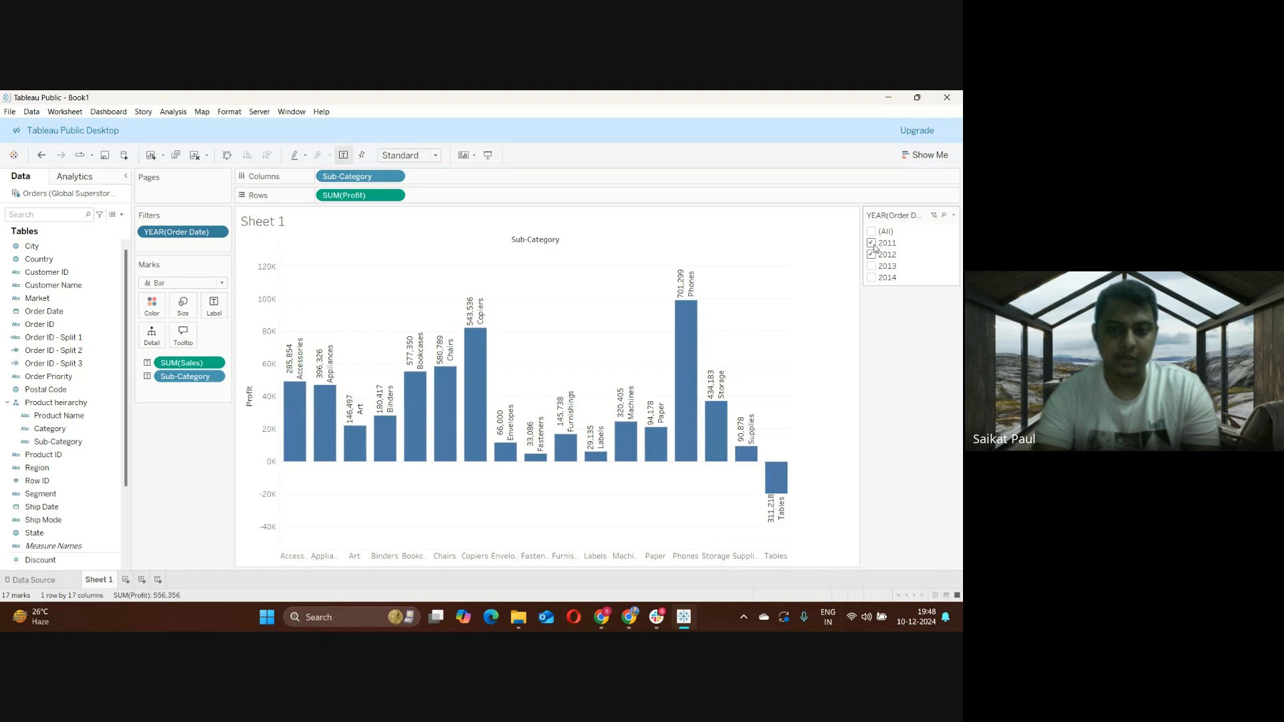
left_click(871, 266)
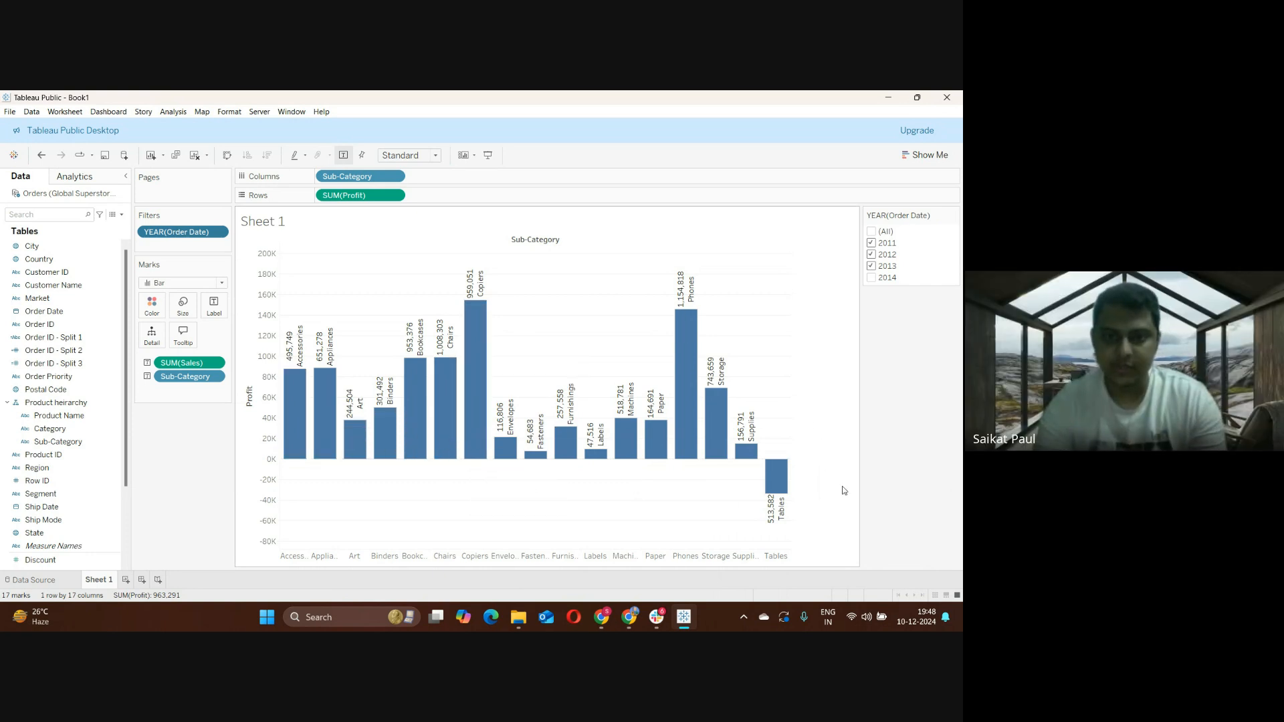
Add a blank second worksheet and a new dashboard, and place Sheet 1 on the dashboard
left_click(126, 580)
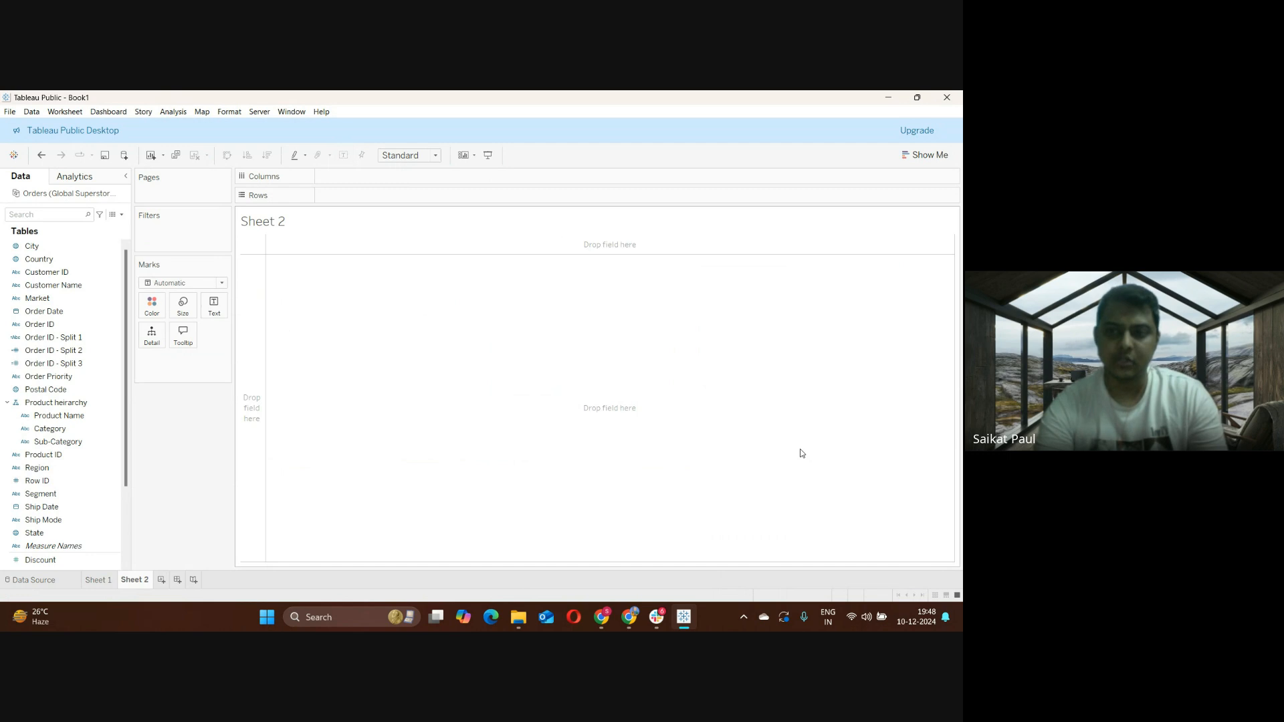
left_click(180, 582)
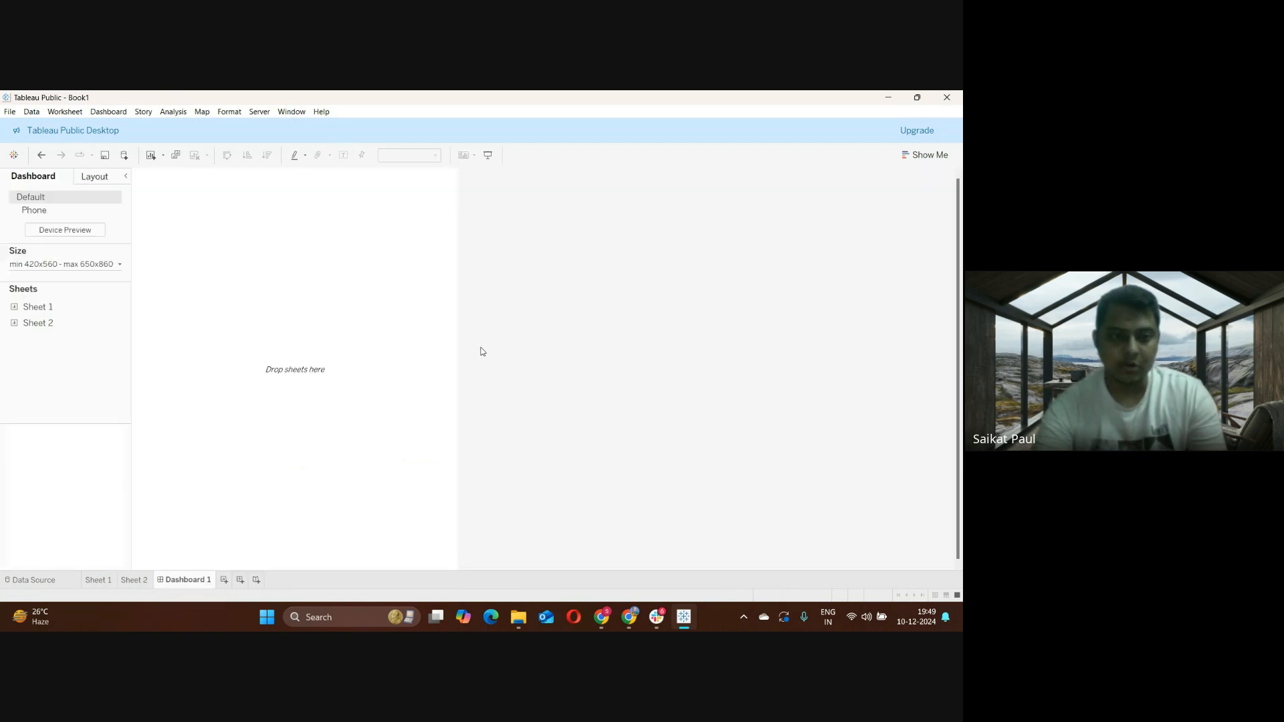
double_click(30, 307)
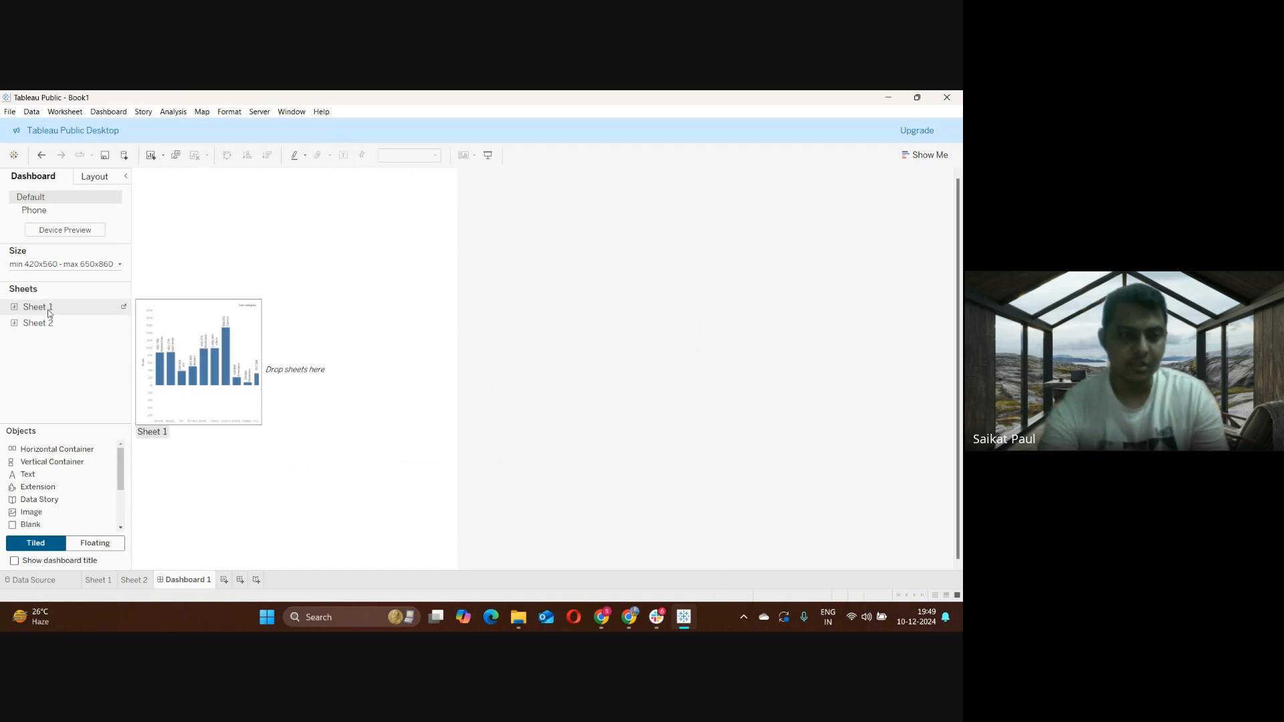
mouse_move(40, 307)
left_mouse_down()
mouse_move(272, 292)
mouse_move(743, 407)
left_mouse_up()
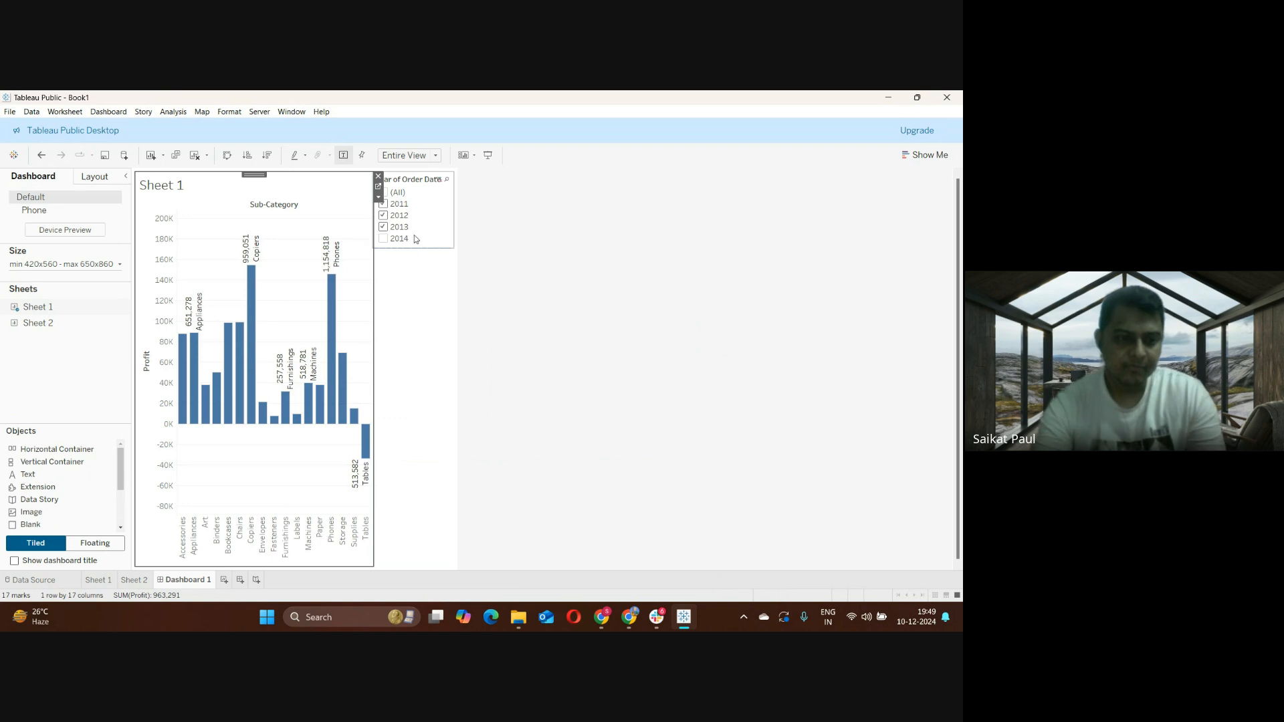
Hide Sheet 1's title on the dashboard and make the sheet a floating item
left_click(96, 544)
left_click(37, 543)
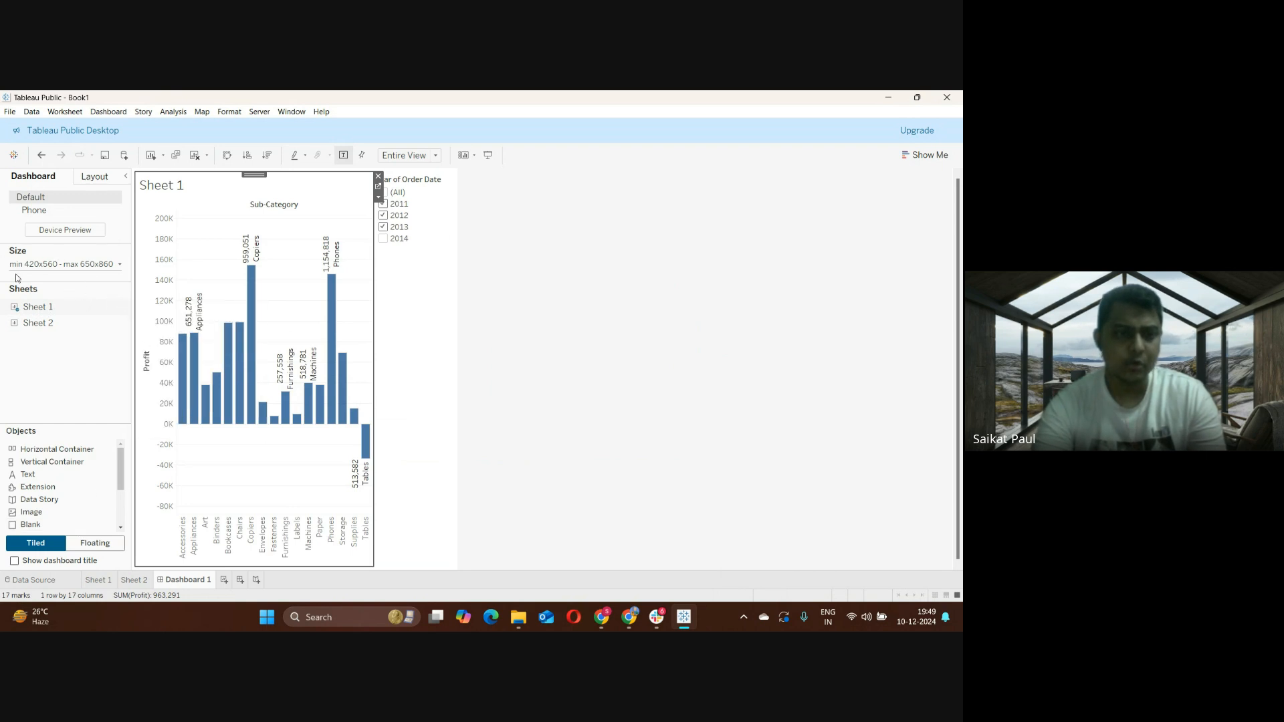
left_click(95, 176)
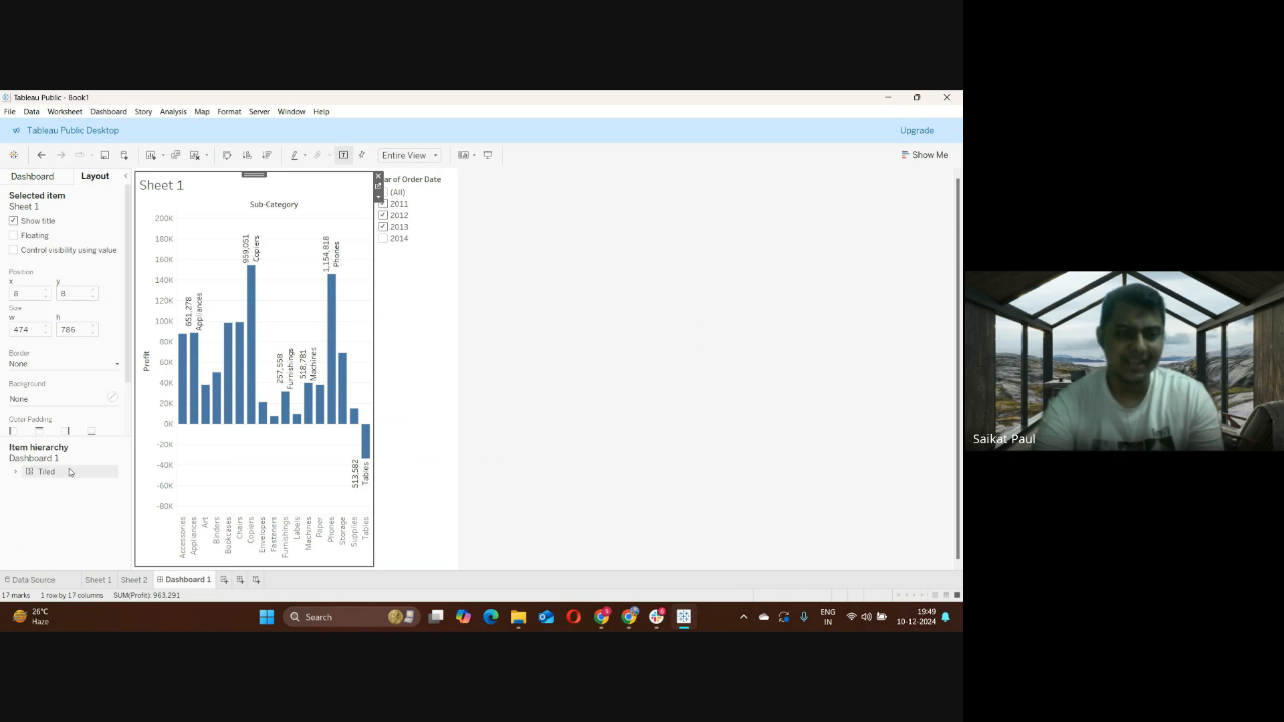
left_click(13, 222)
left_click(13, 236)
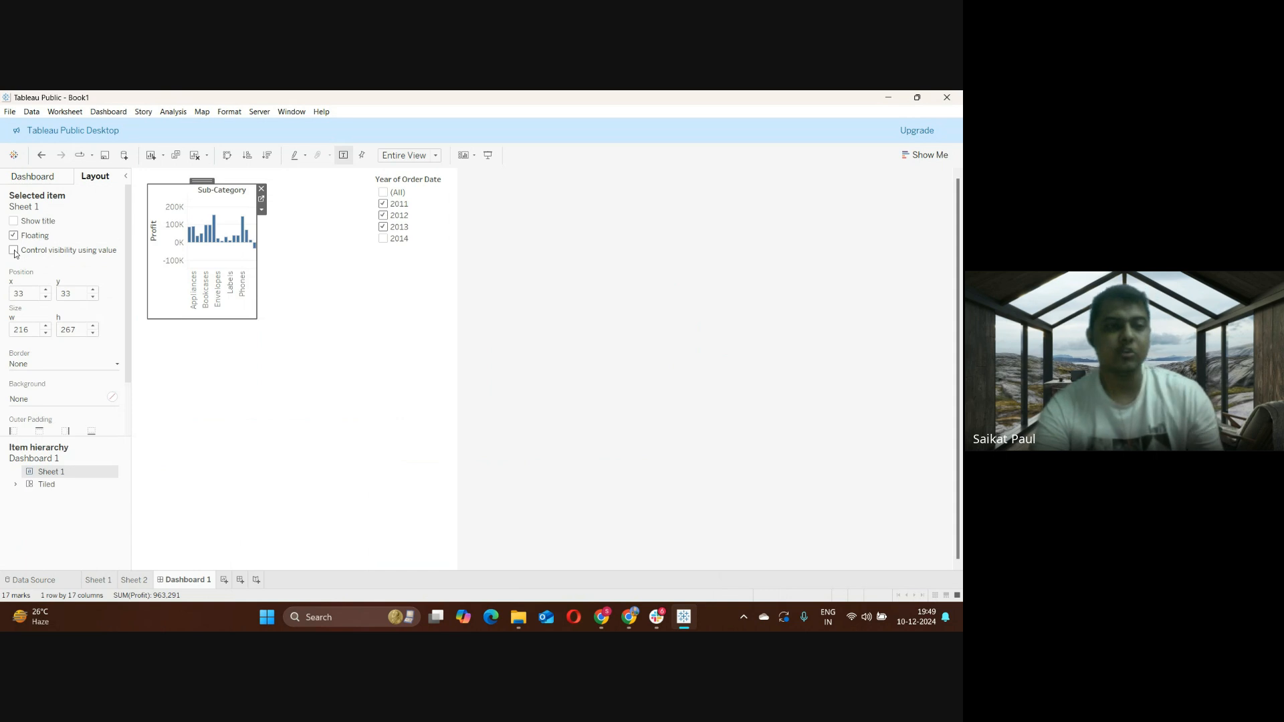
left_click(14, 251)
left_click(13, 250)
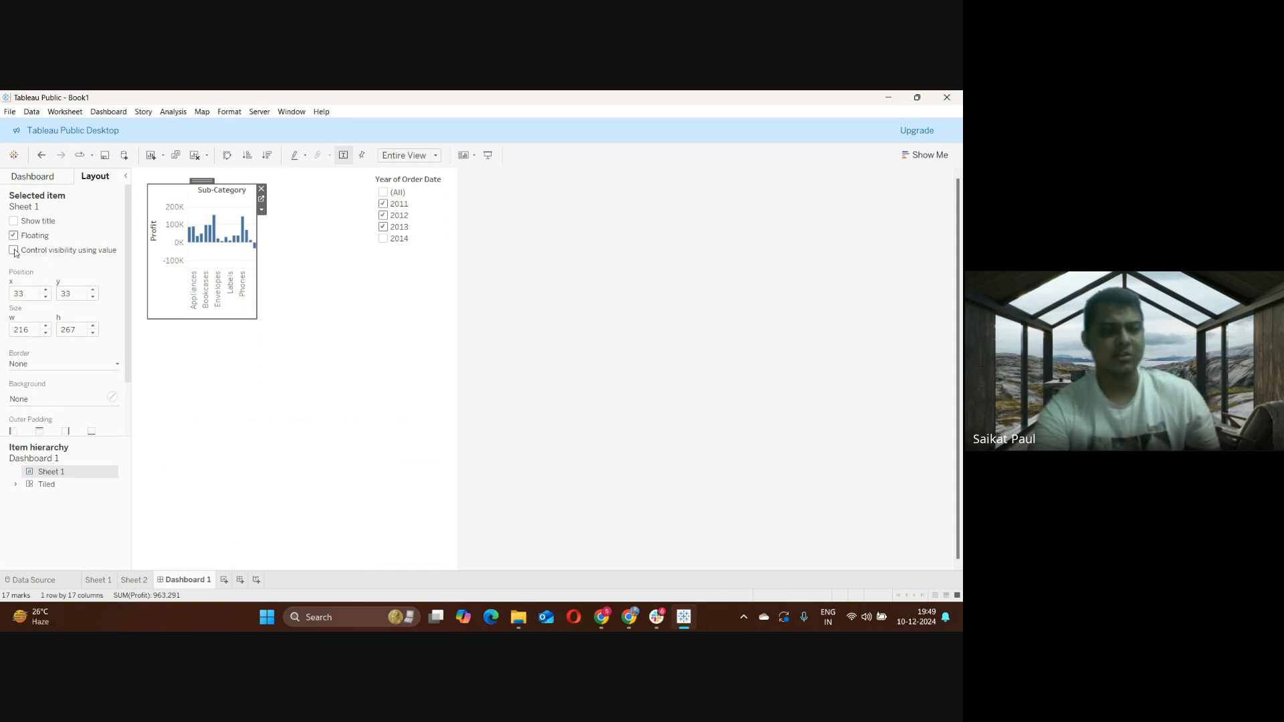
Delete Dashboard 1 from the workbook and return to the chart on Sheet 1
right_click(196, 581)
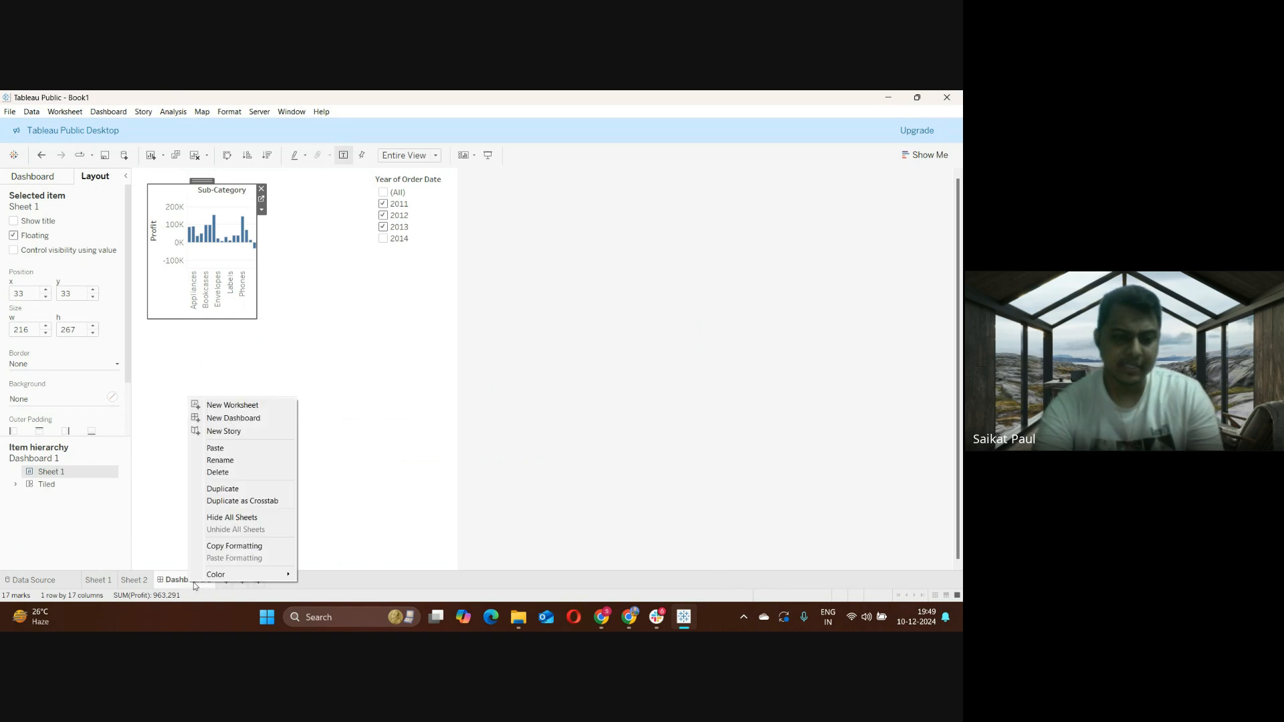
left_click(243, 471)
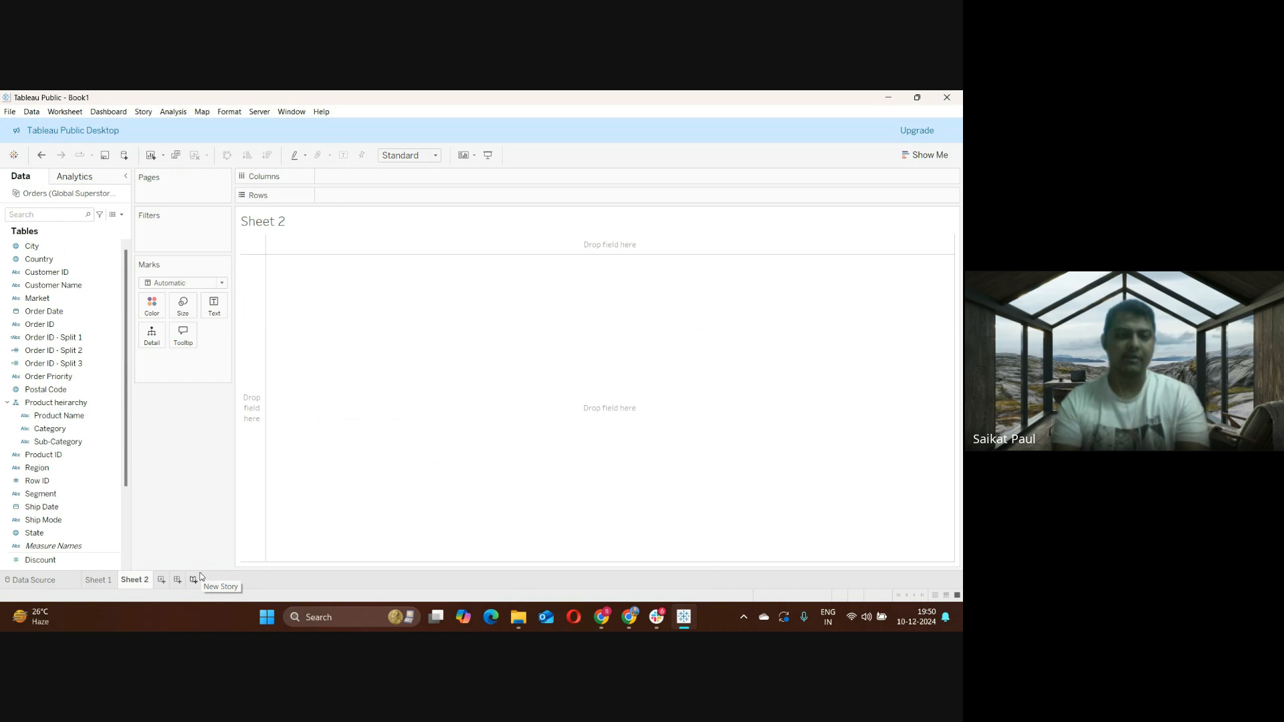
left_click(98, 579)
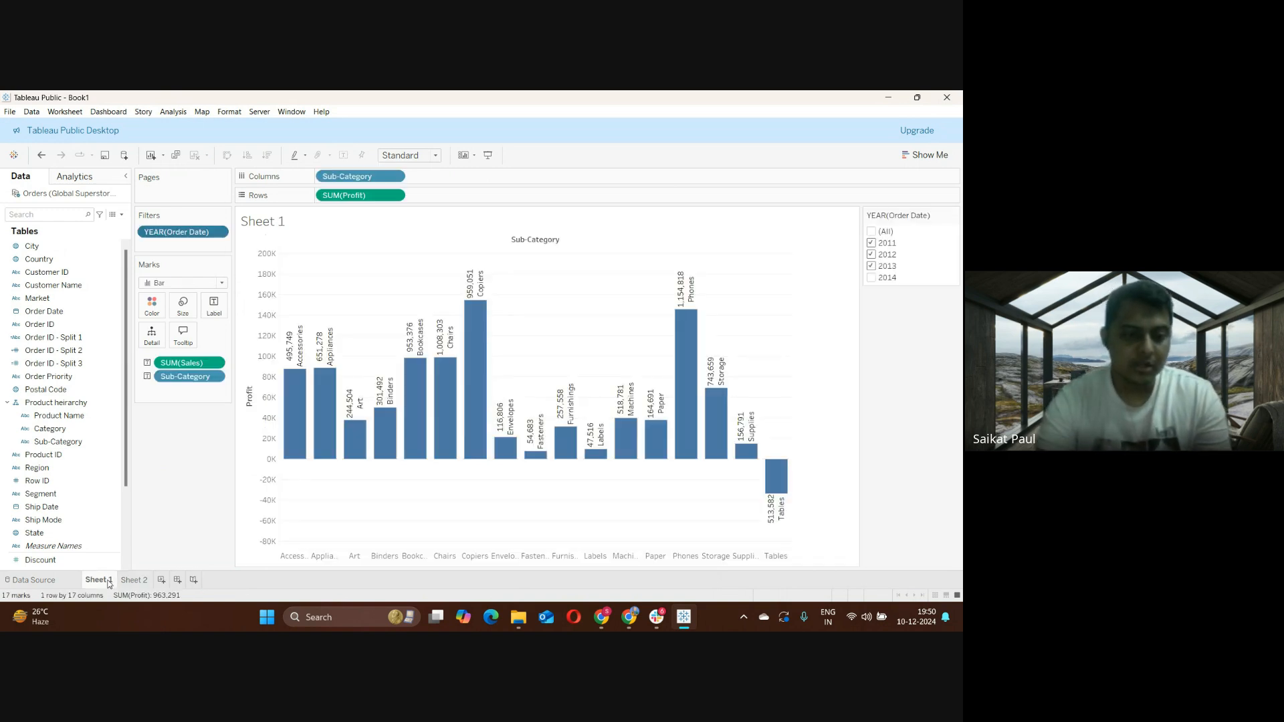
On Sheet 2, place Order Date in Columns and set its date level to Quarter, without the year
left_click(136, 580)
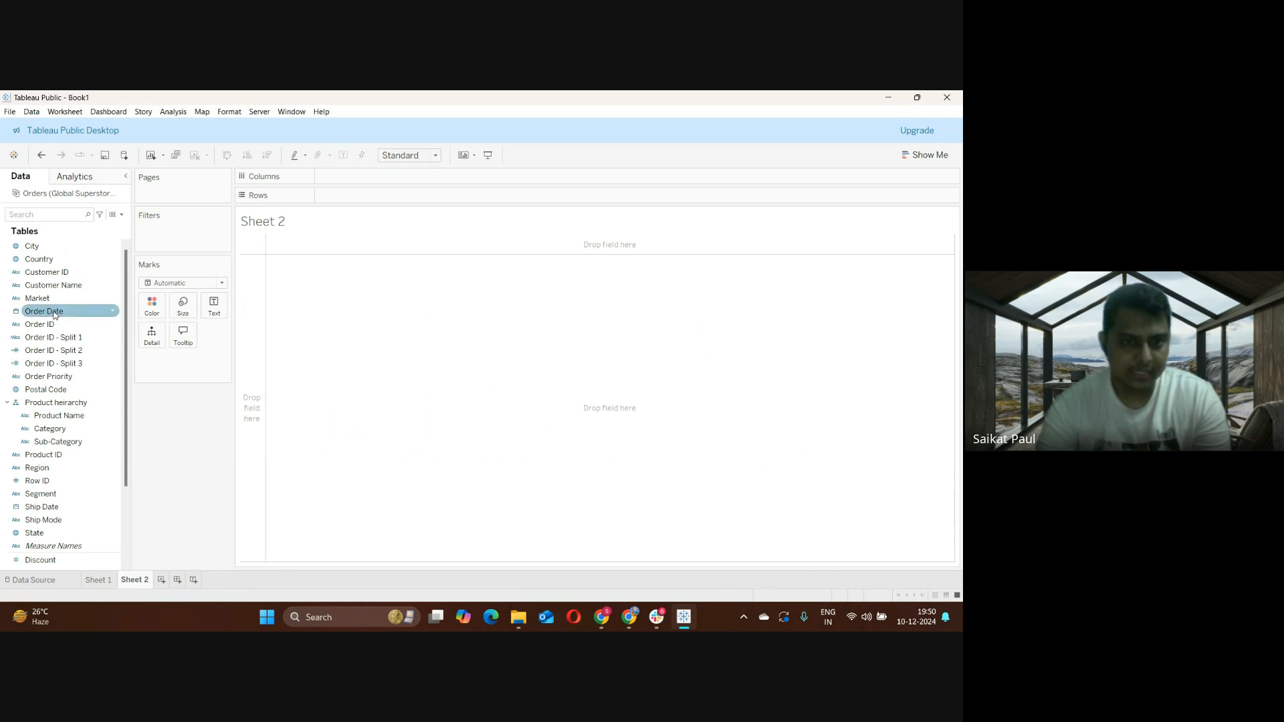
left_click_drag(47, 315, 353, 178)
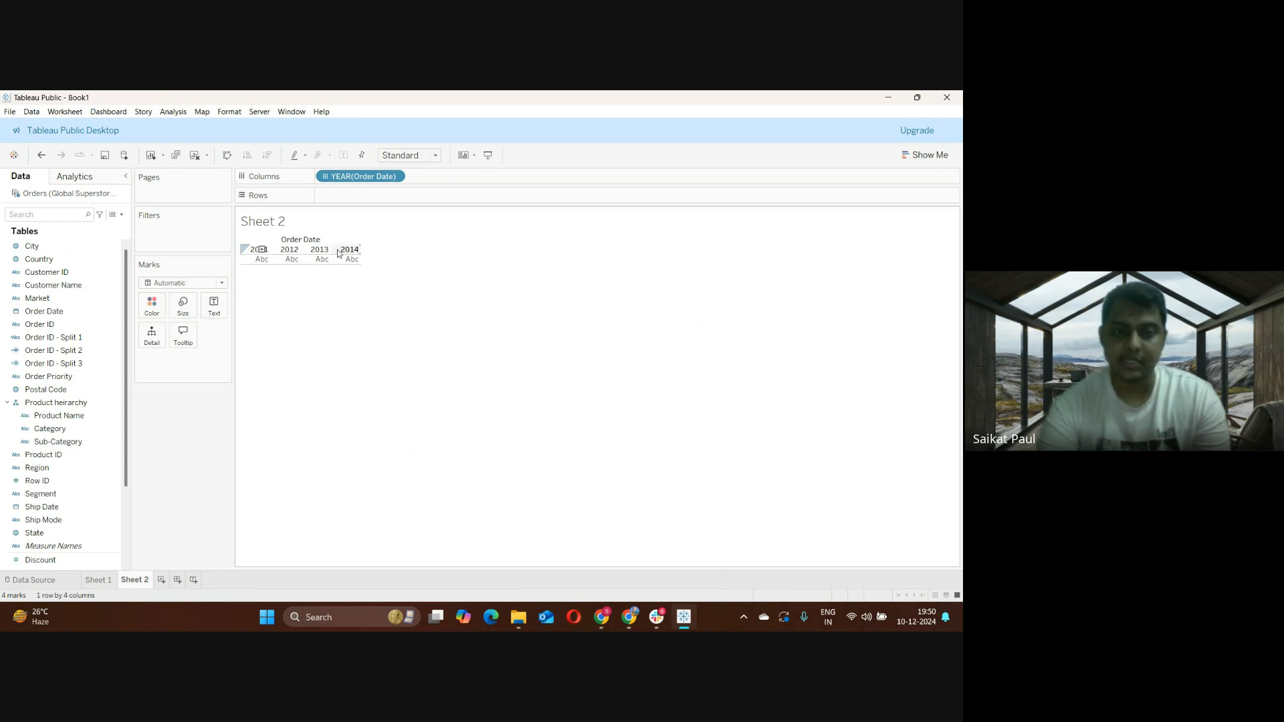
left_click(395, 177)
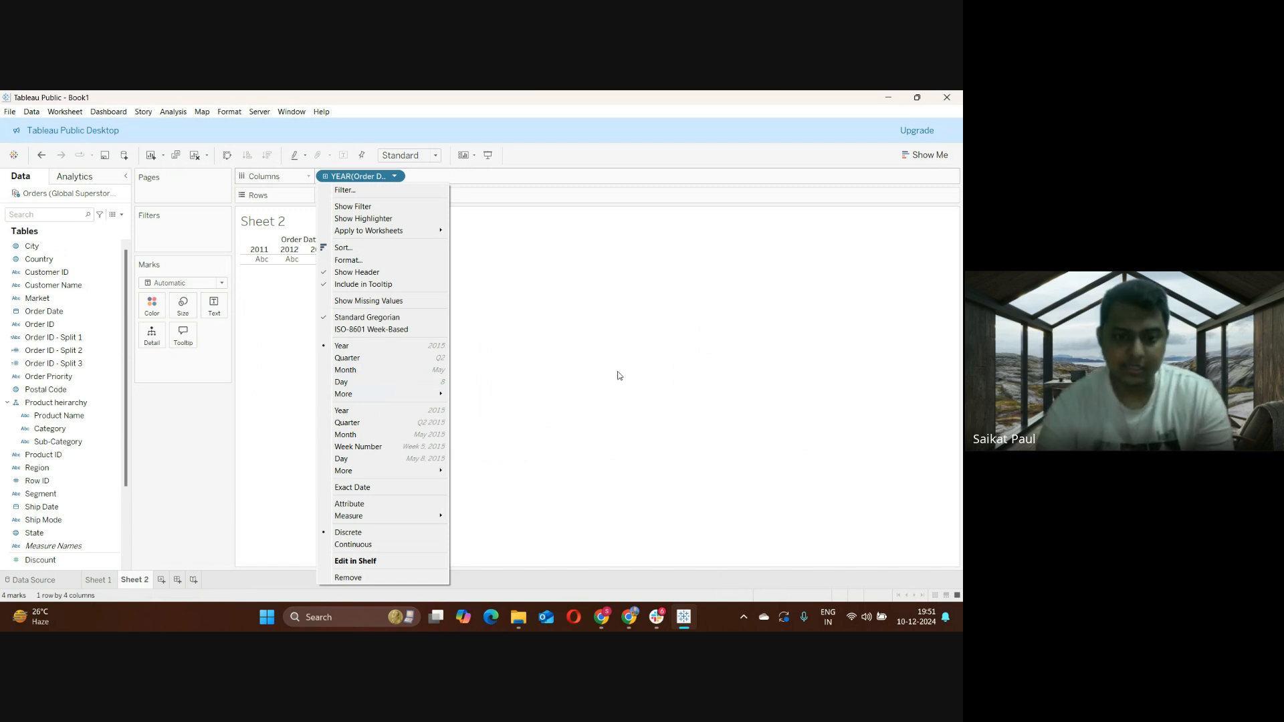
mouse_move(405, 516)
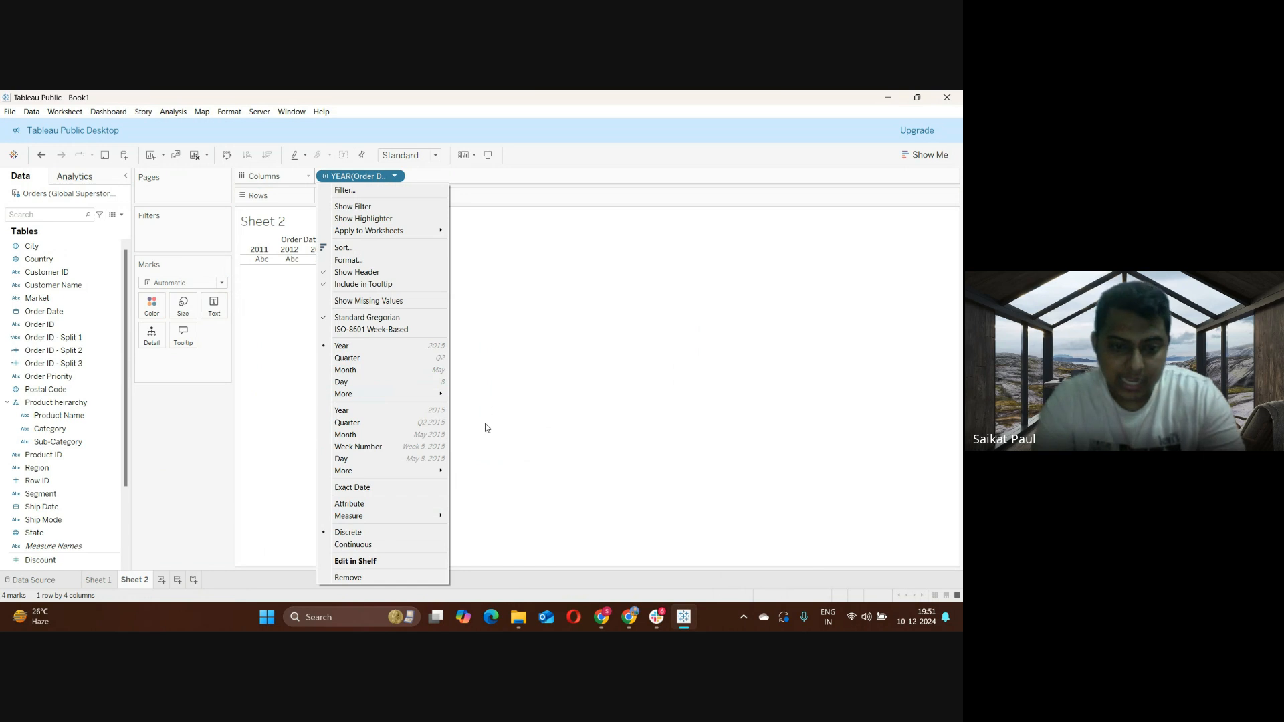
left_click(365, 357)
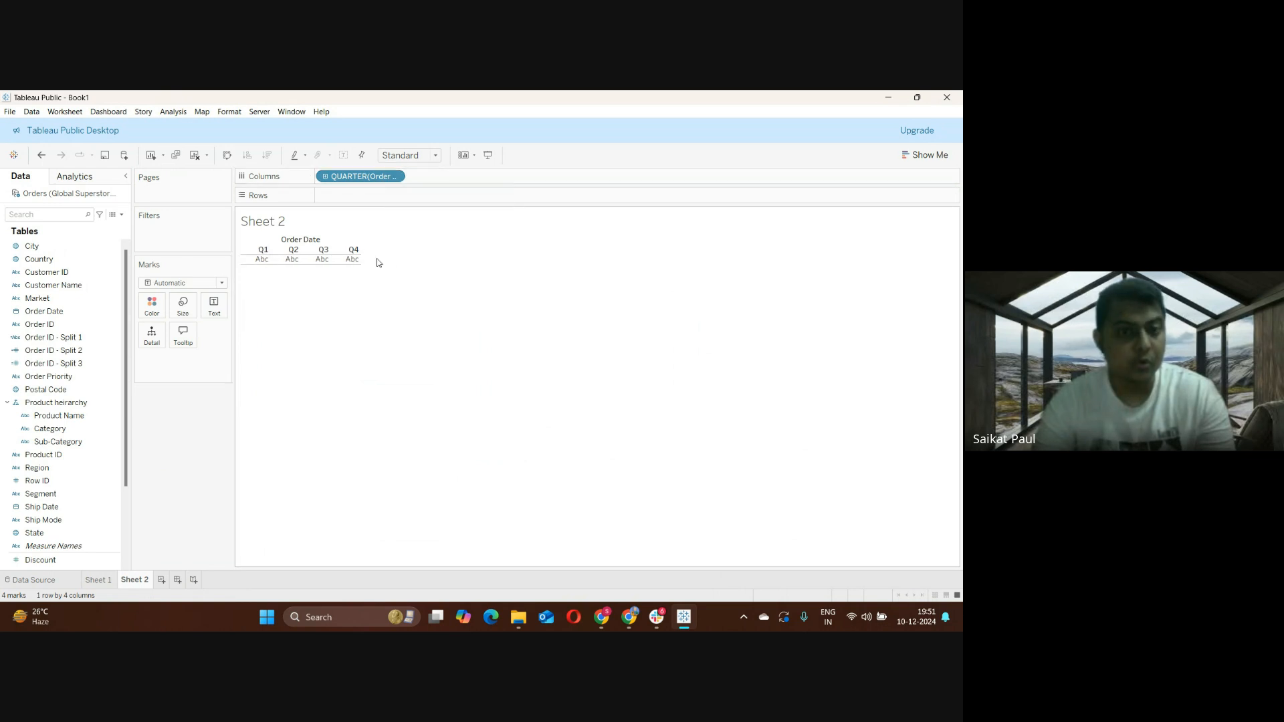
Try the Order Date quarter as continuous and as an attribute, and return it to the discrete quarter without the year
left_click(394, 175)
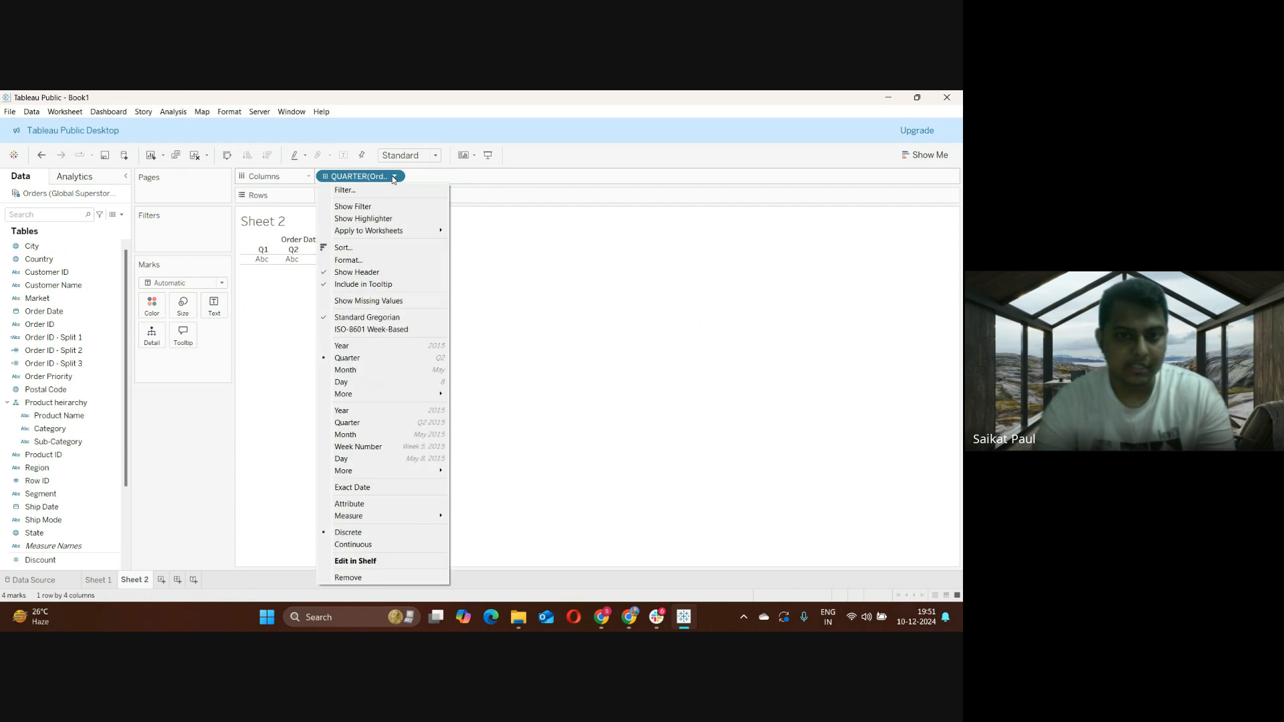
left_click(358, 544)
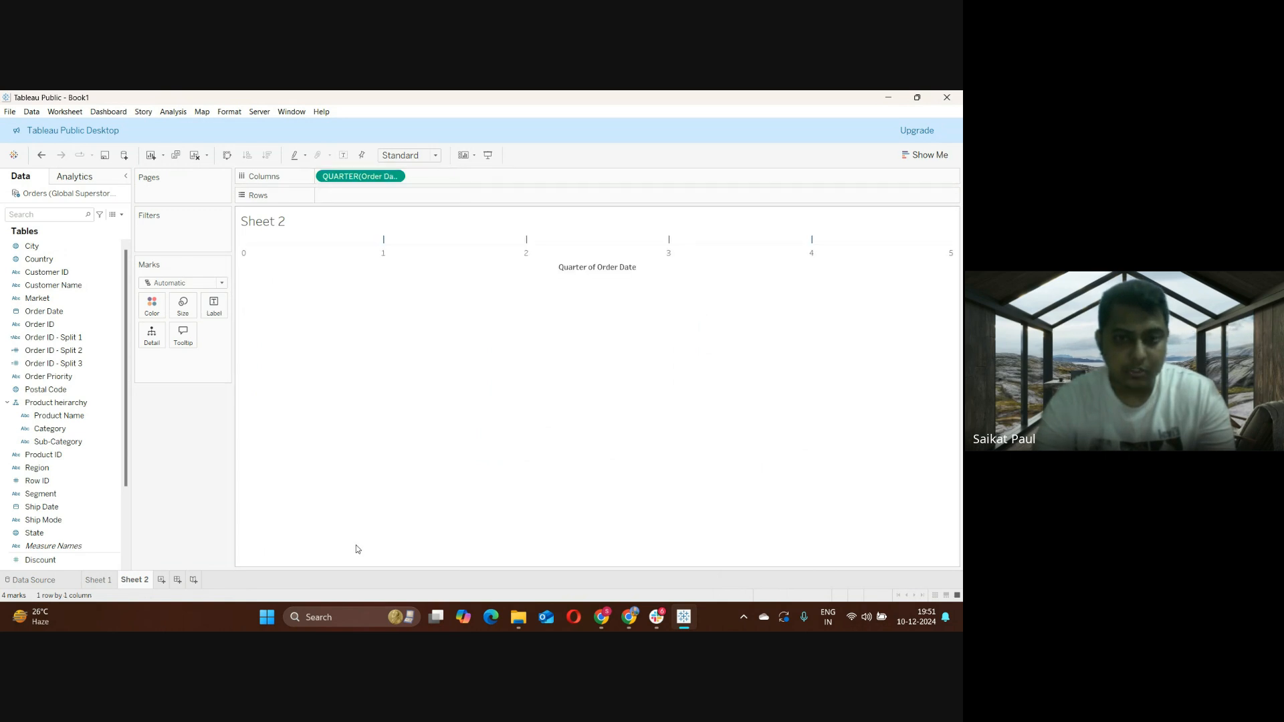
left_click(394, 176)
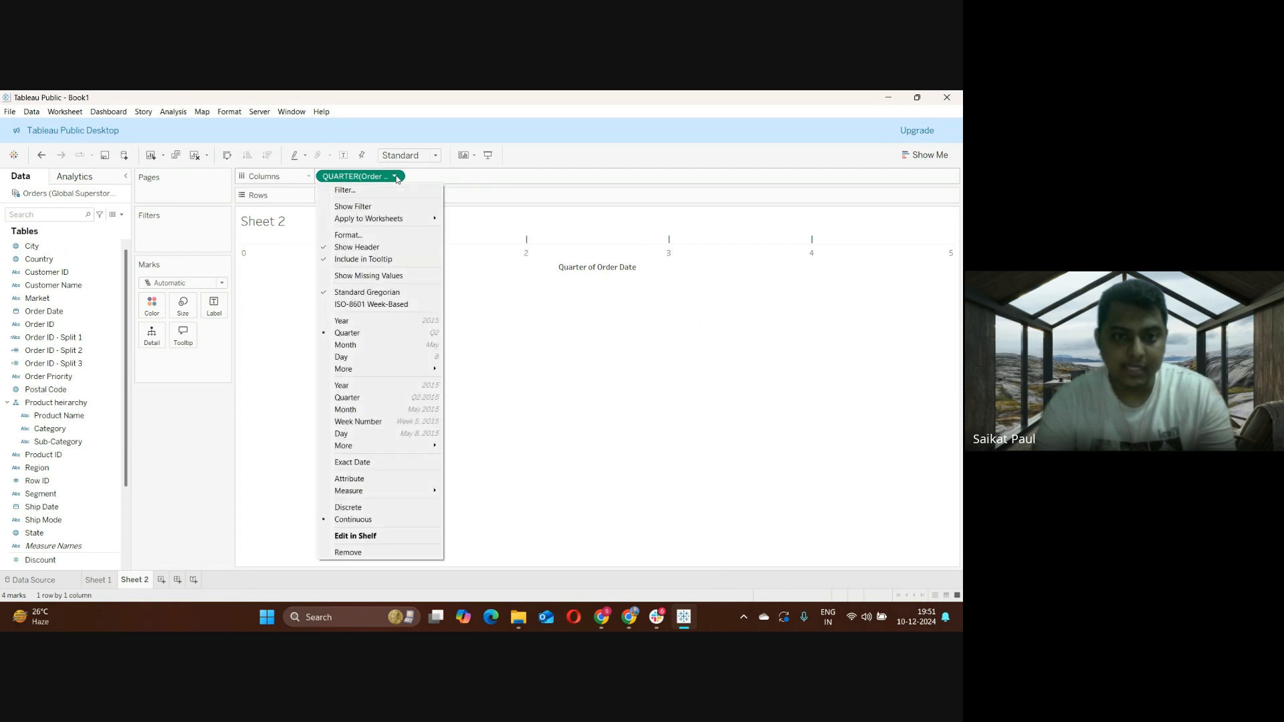
left_click(371, 478)
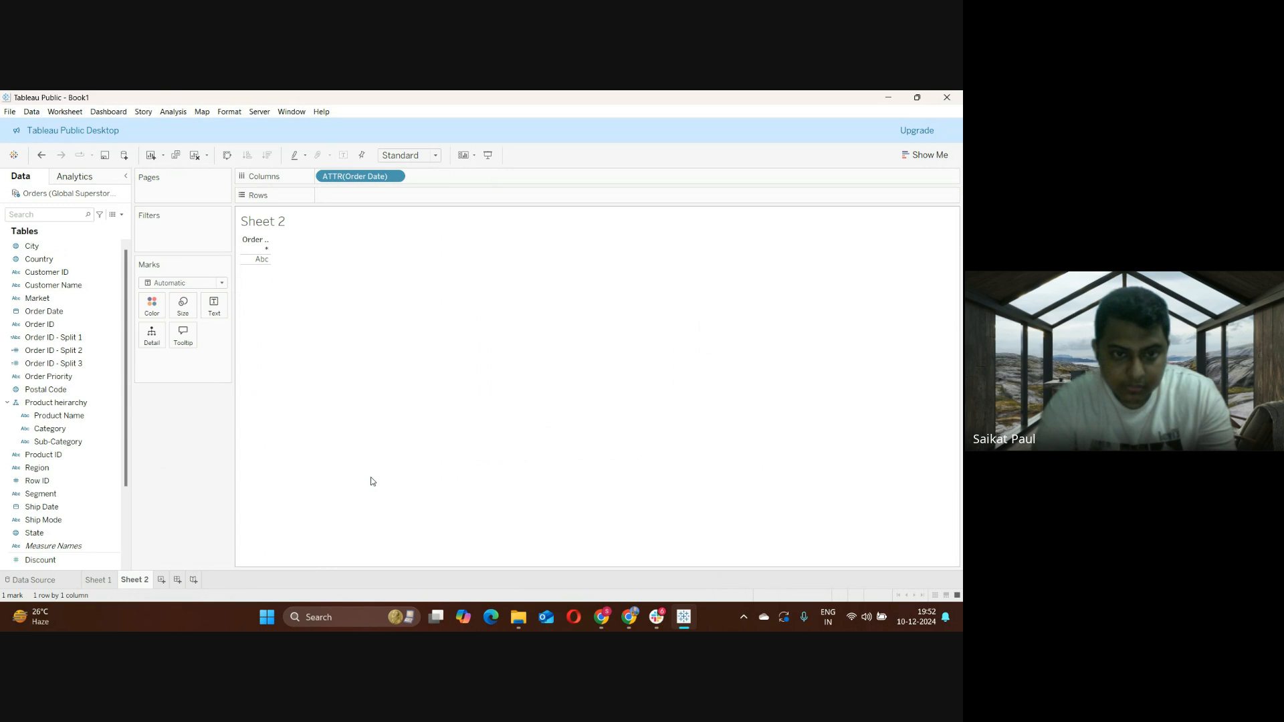
left_click(394, 176)
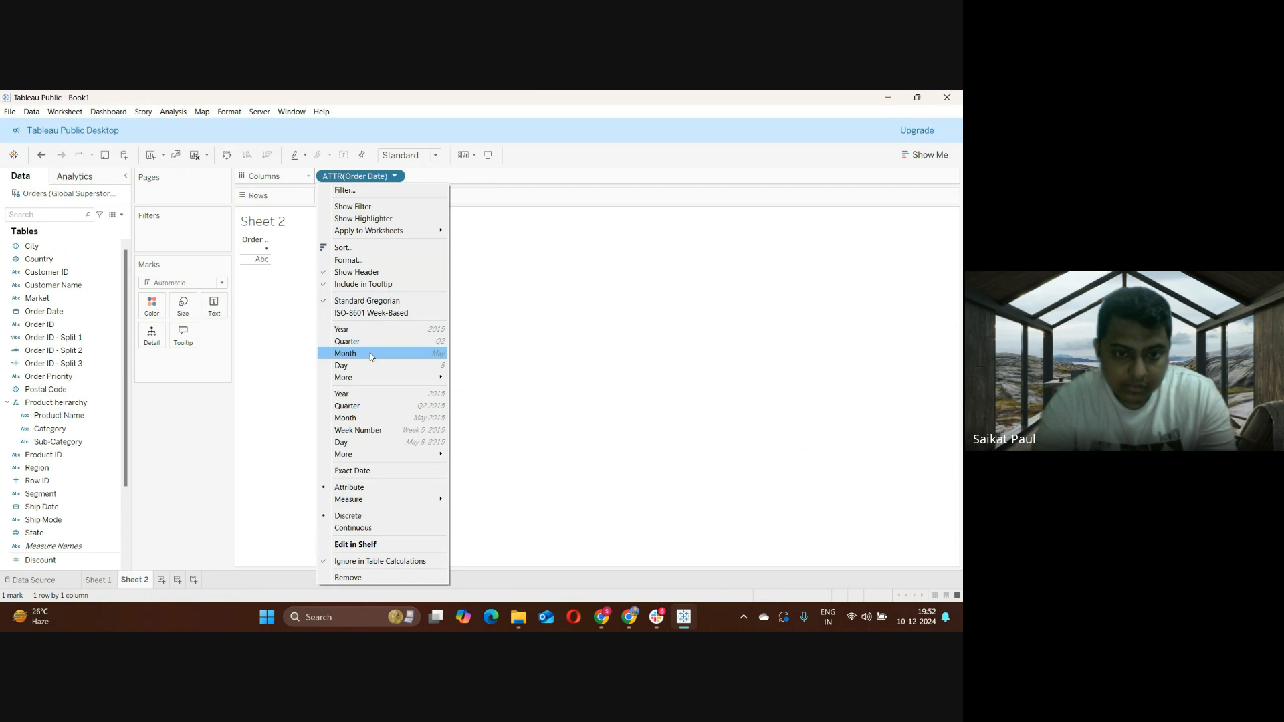
left_click(374, 345)
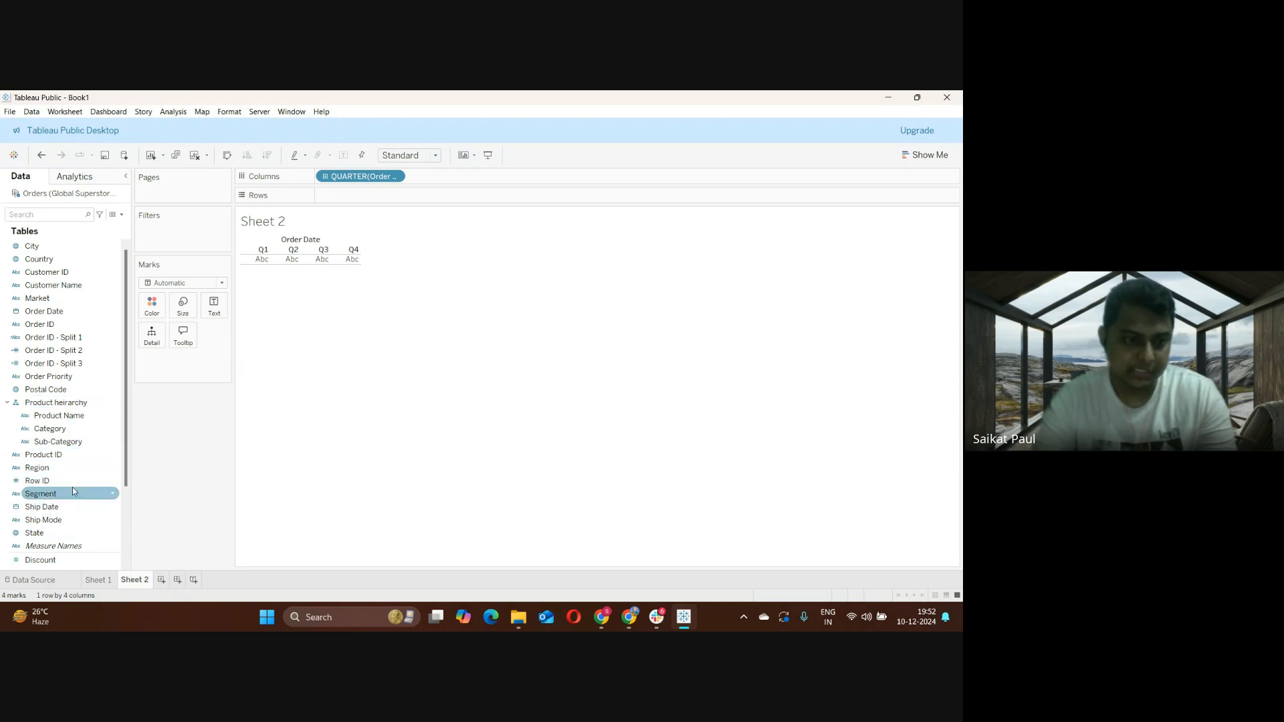
Plot Sales in Rows with Sales labels on the line, and fit the chart to Entire View
scroll(53, 512, "down", 1)
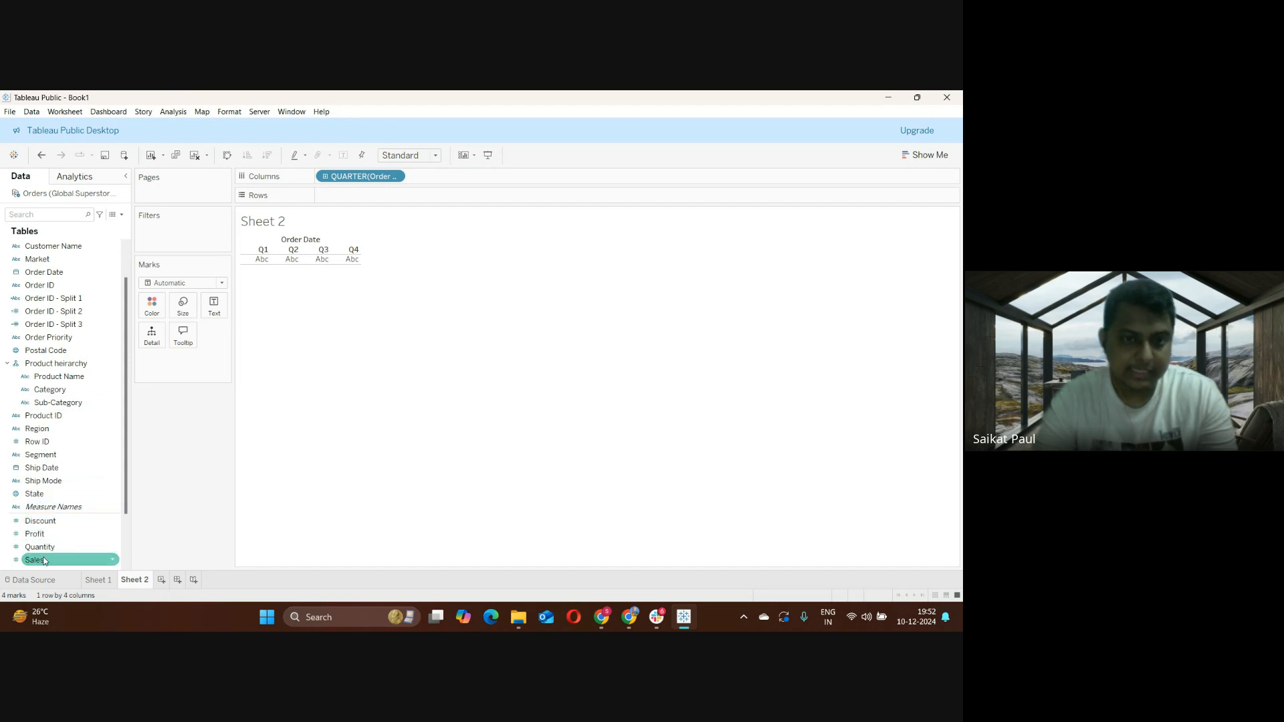
left_click_drag(44, 560, 364, 197)
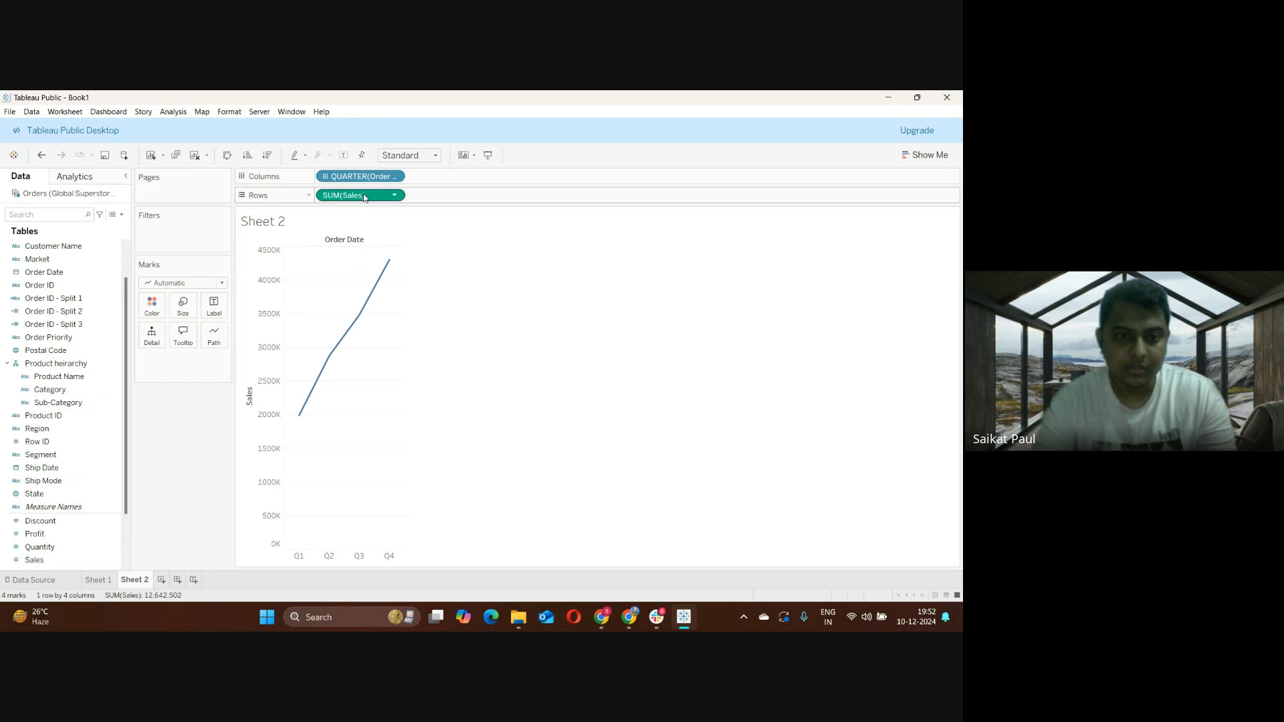
left_click(422, 158)
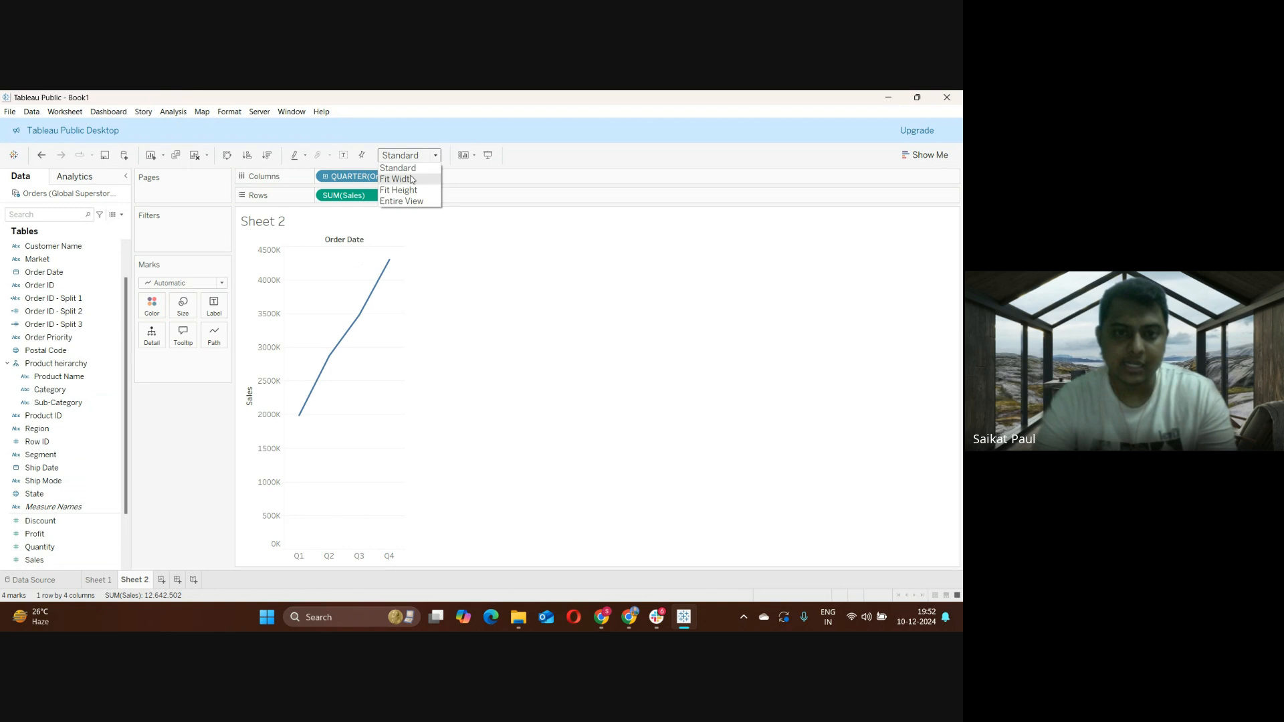
left_click(412, 201)
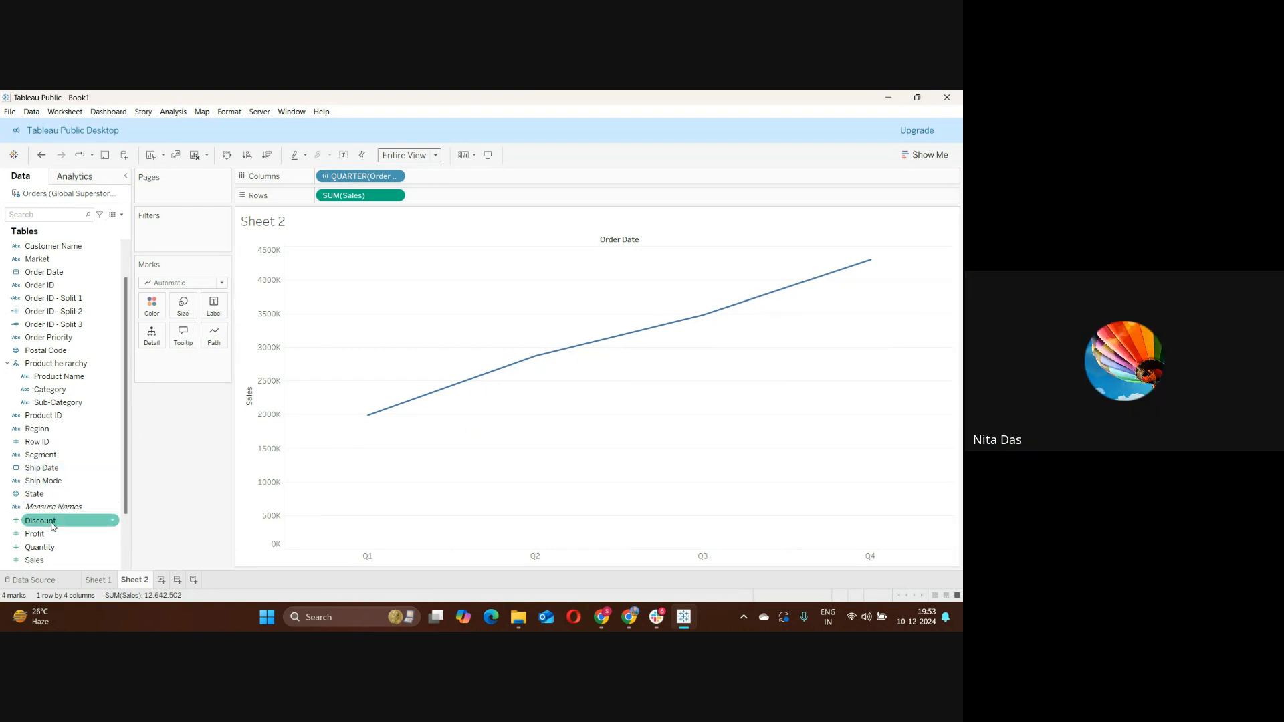
left_click_drag(52, 561, 212, 307)
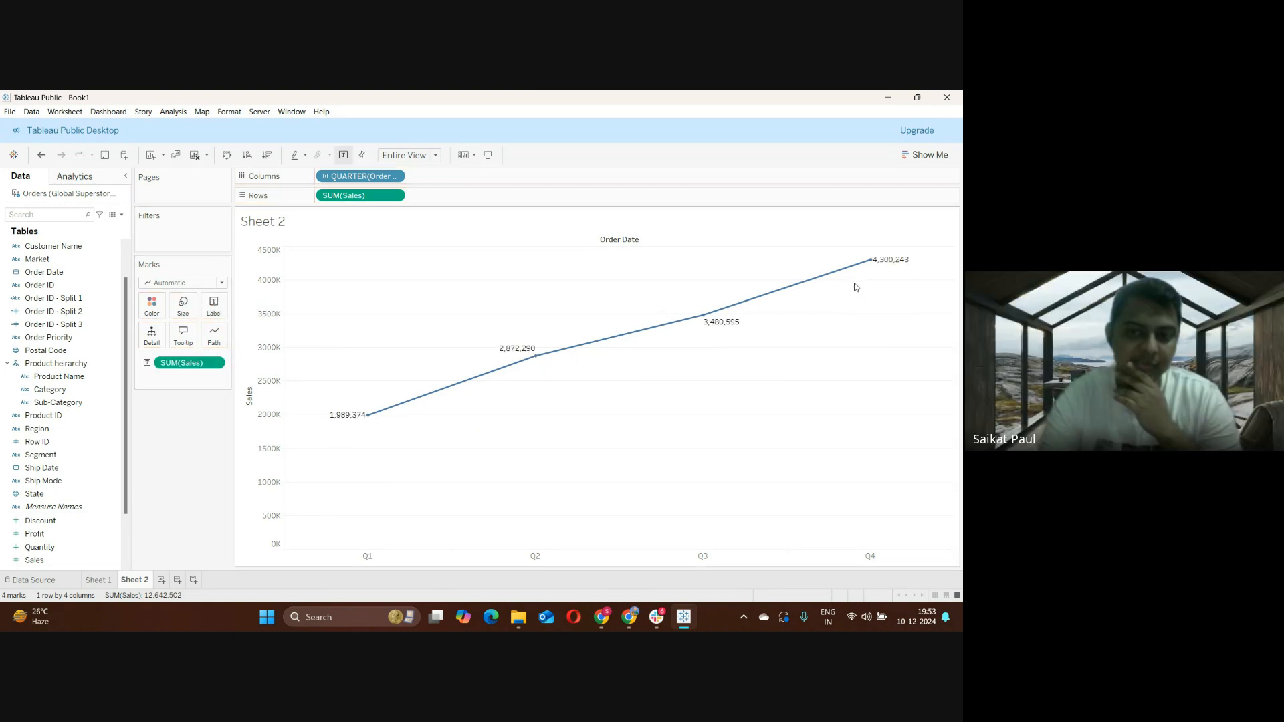
Drill the Order Date quarters down to months and collapse them back to quarters
mouse_move(881, 269)
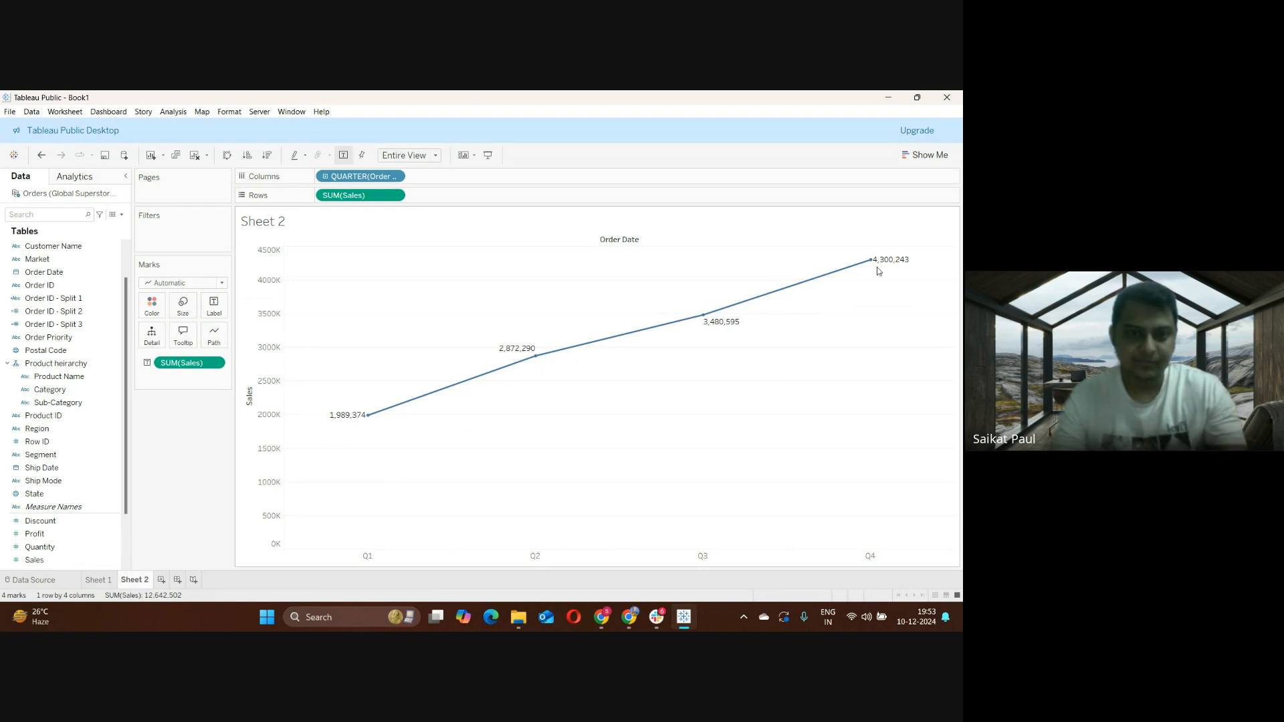
left_click(326, 177)
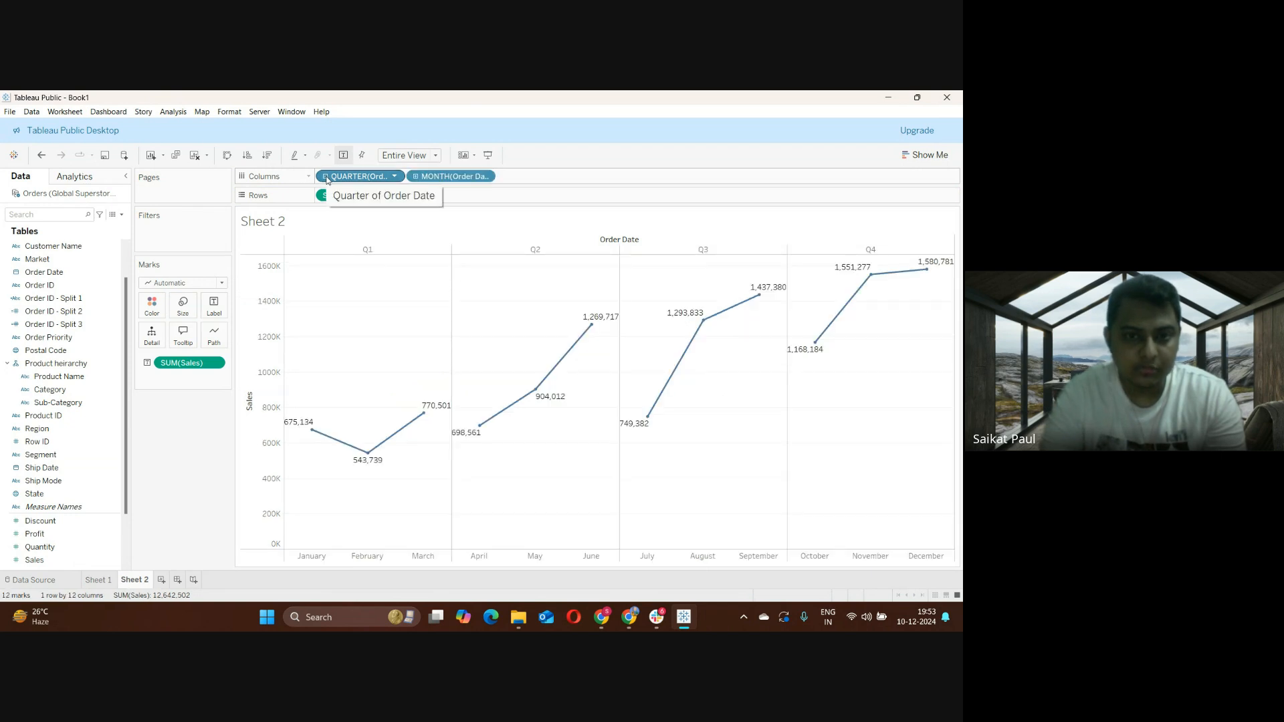
left_click(325, 176)
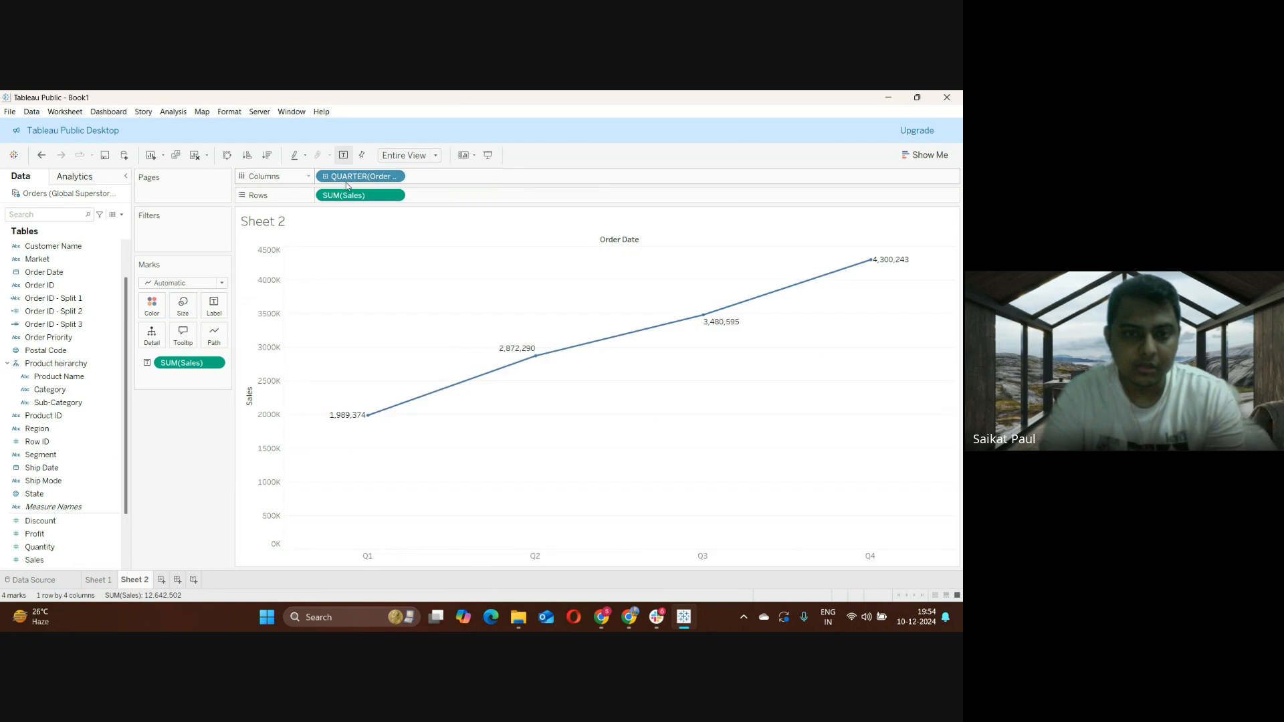
Change Order Date to the quarter-with-year level and inspect the first points on the sales line
left_click(395, 176)
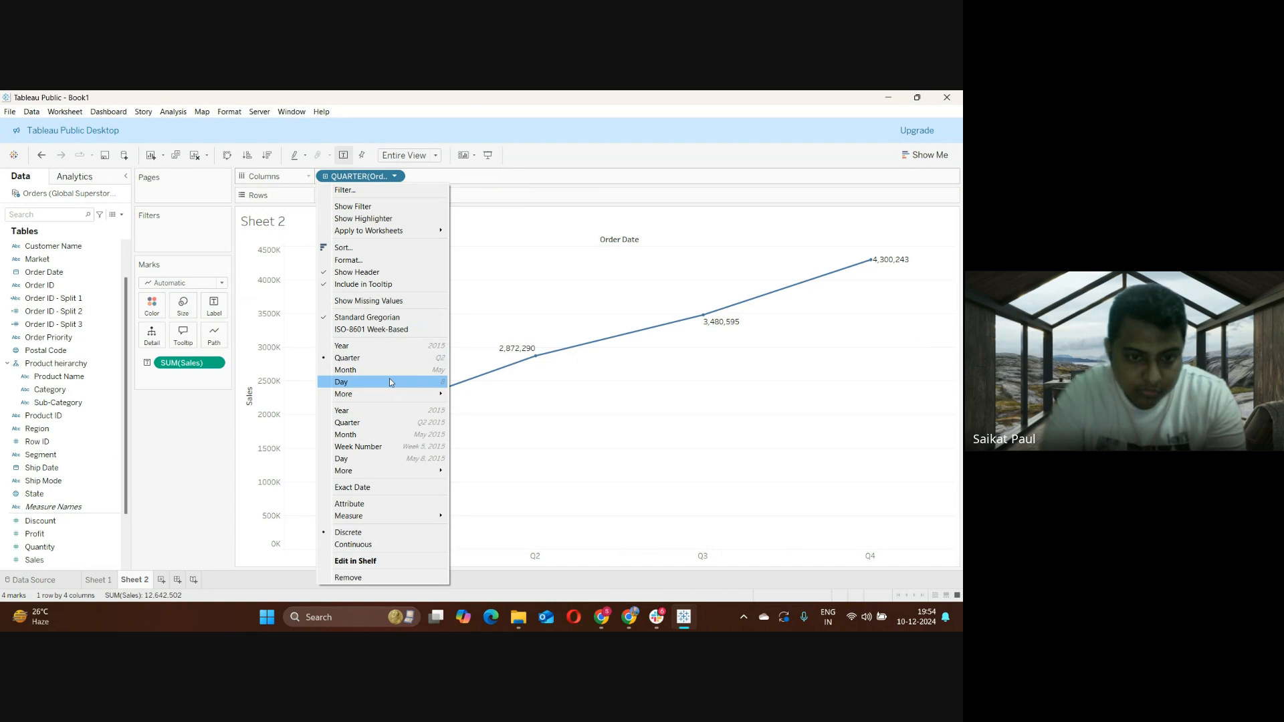
left_click(378, 422)
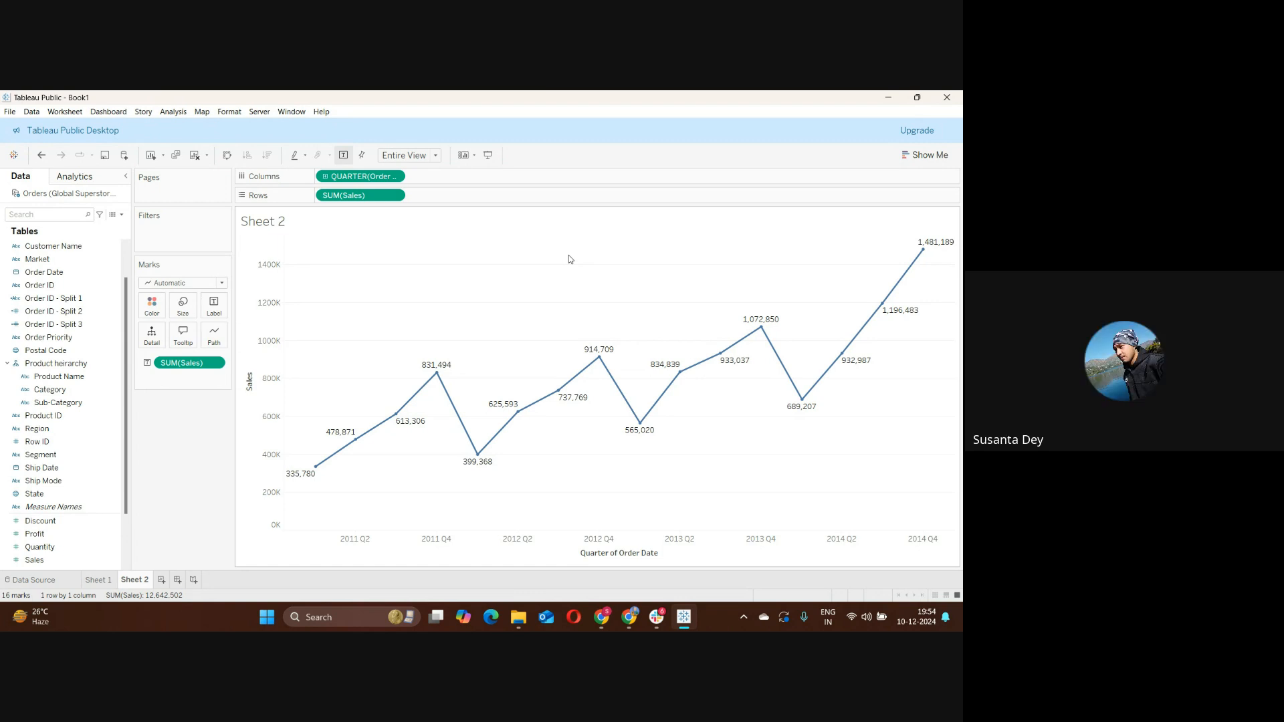
mouse_move(317, 473)
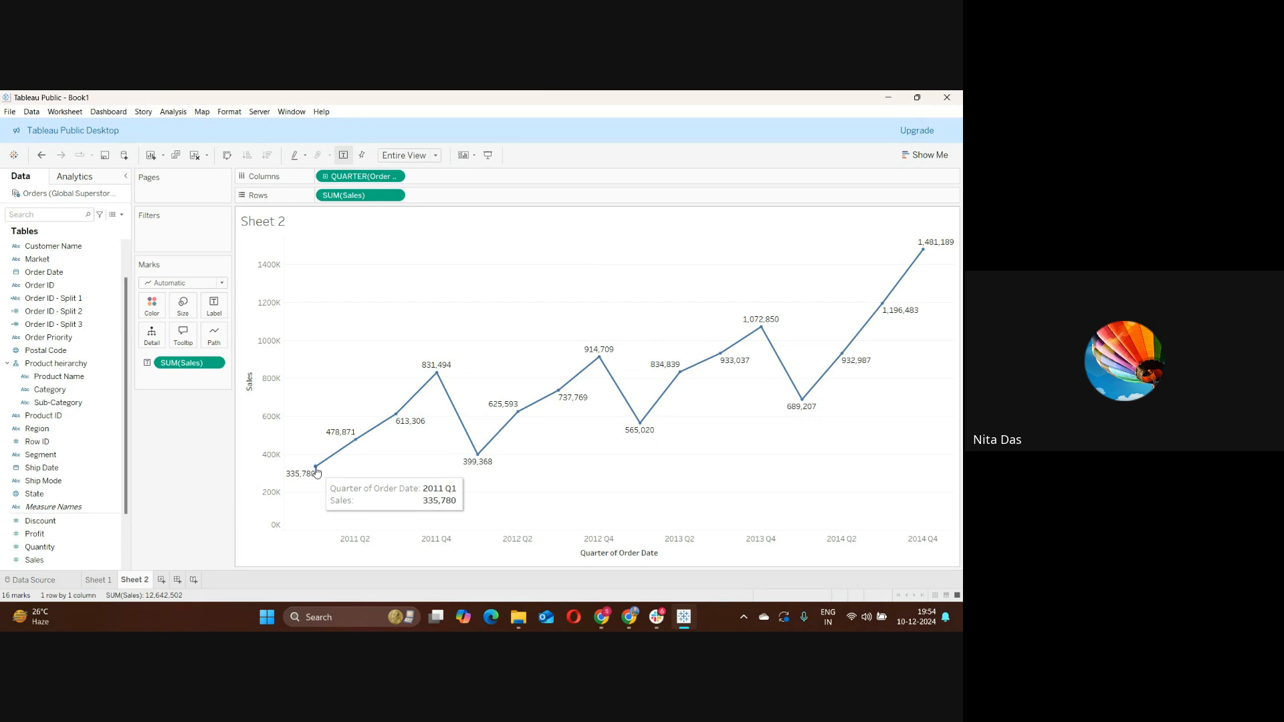
mouse_move(355, 441)
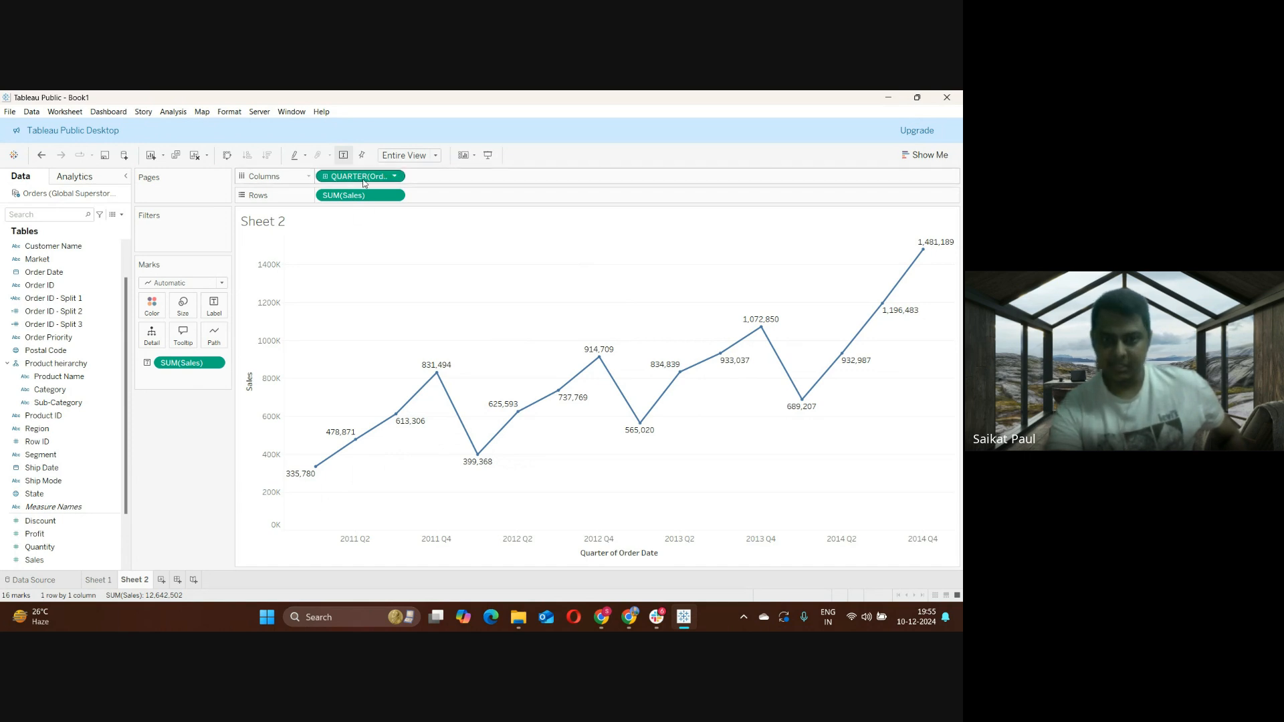
Convert the Order Date quarter in Columns to discrete, keeping the quarter-with-year level
left_click(395, 177)
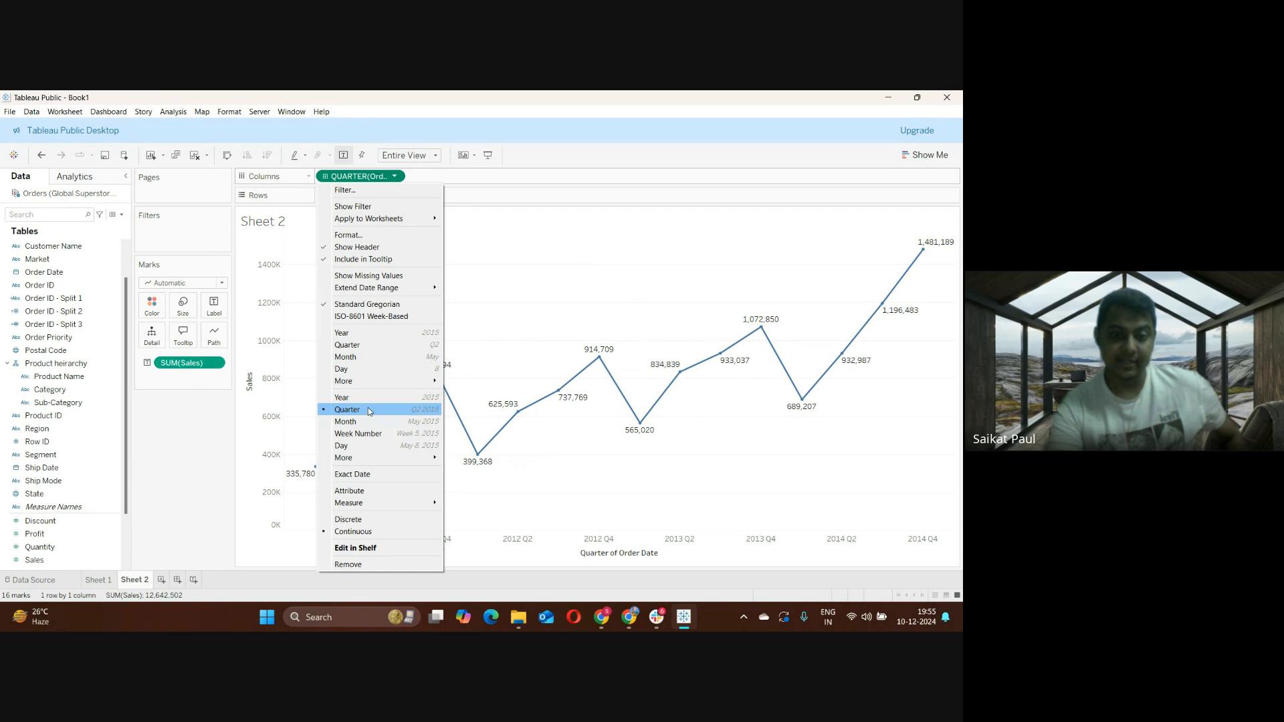
left_click(364, 520)
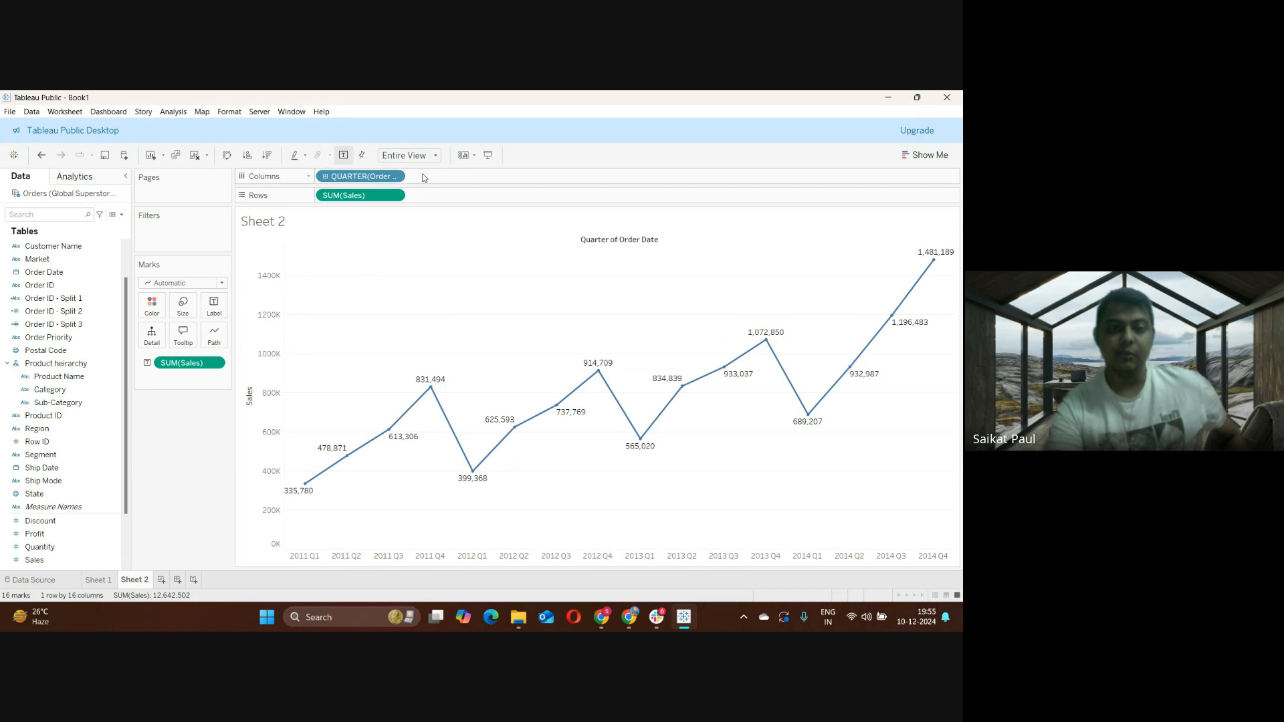
left_click(394, 176)
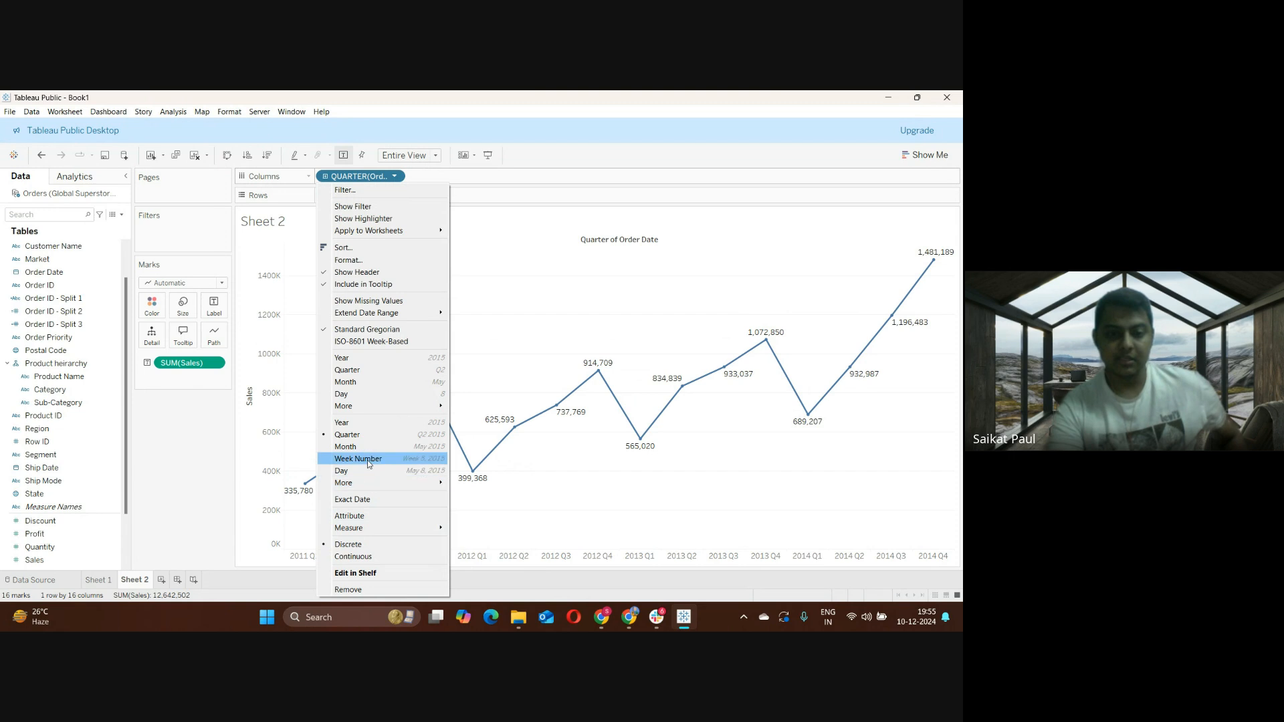
left_click(363, 436)
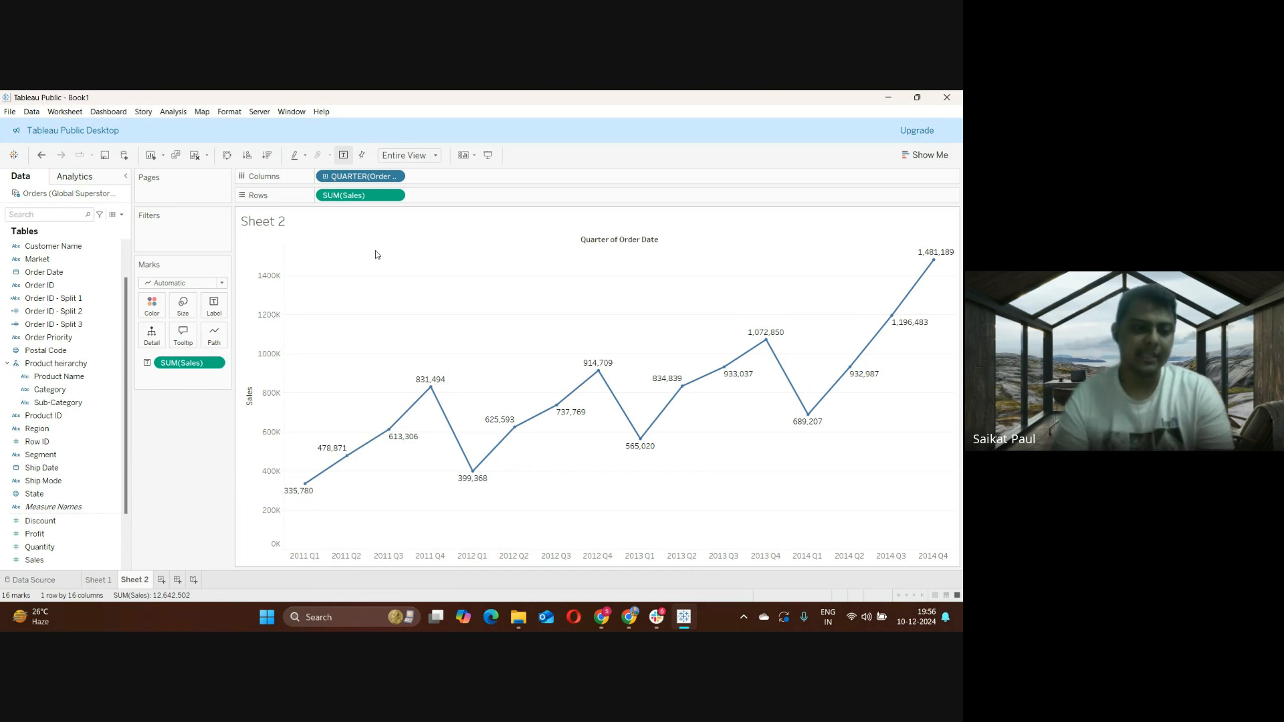
Examine the dimensions and measures in the Orders field list, including Measure Names and Discount
scroll(127, 449, "down", 2)
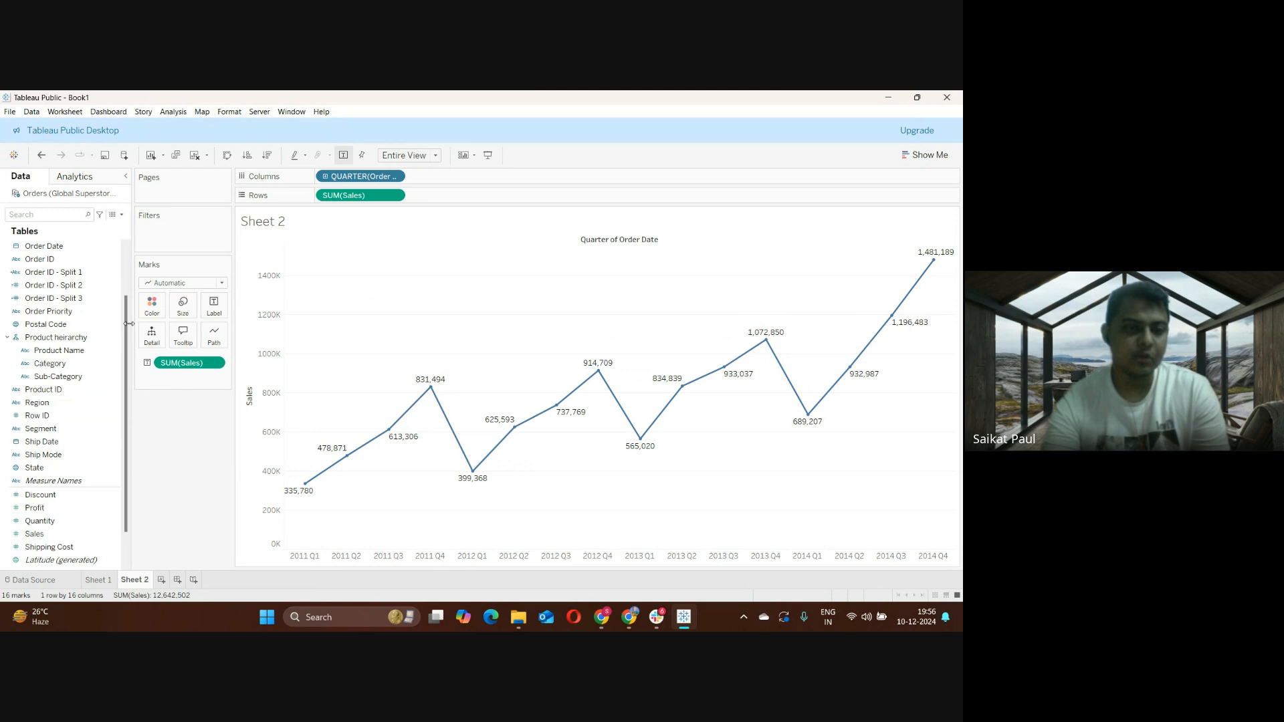
scroll(122, 272, "up", 2)
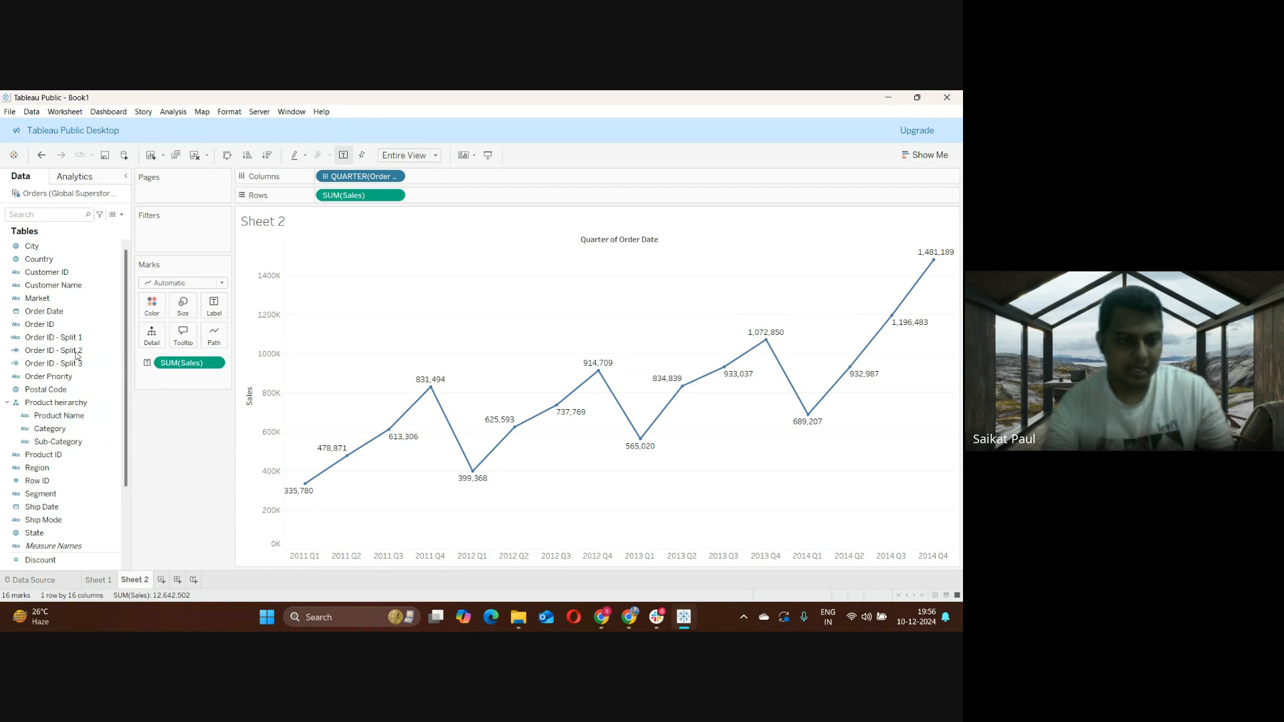
scroll(123, 434, "down", 4)
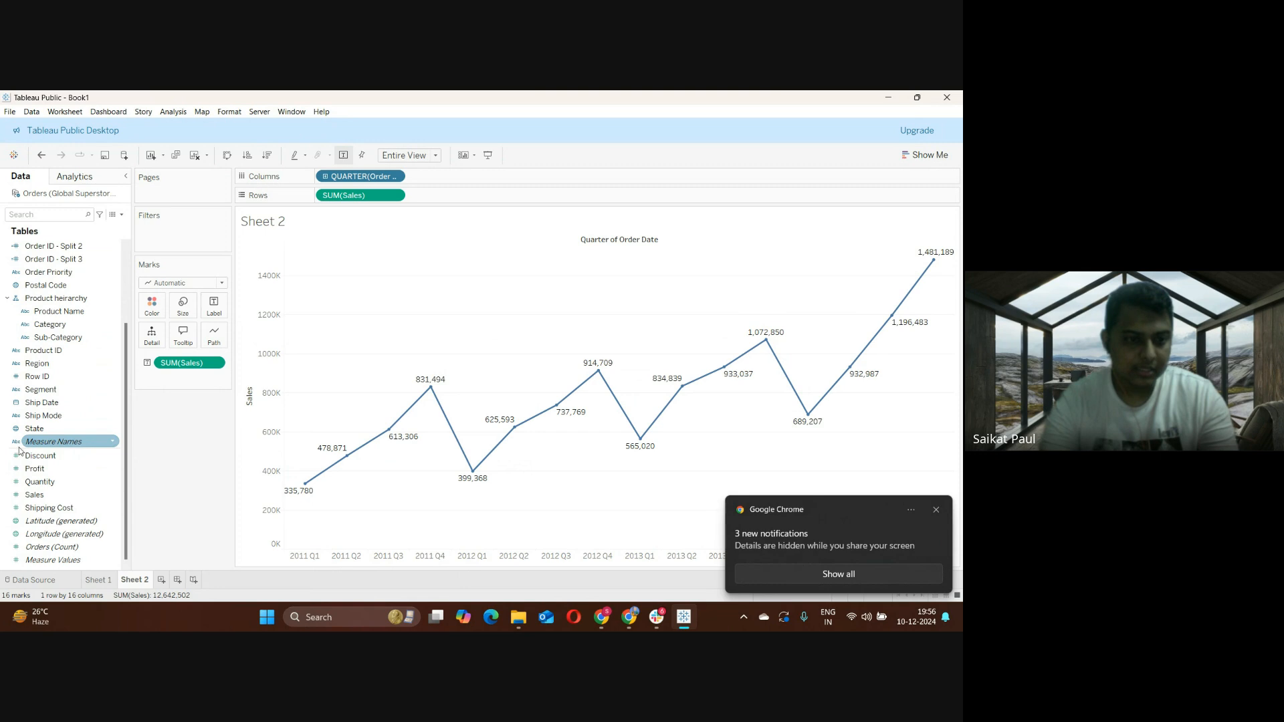
left_click(69, 446)
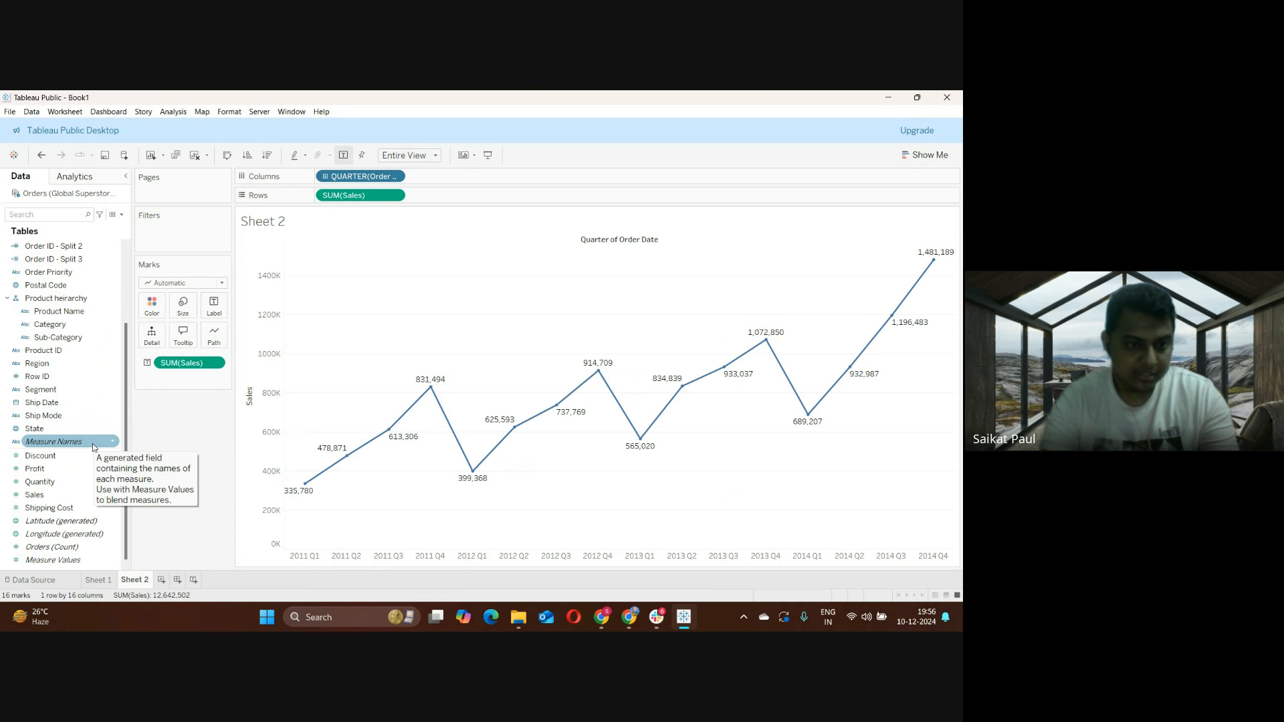
left_click(50, 457)
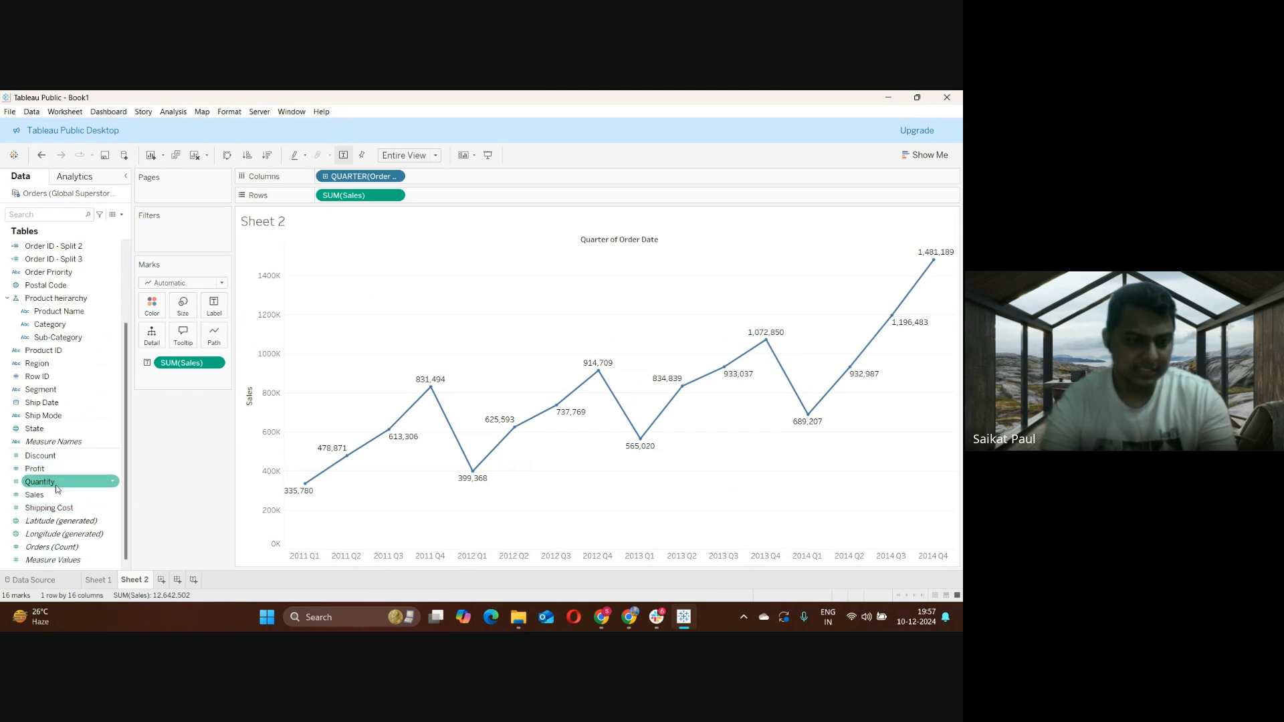
scroll(123, 407, "up", 1)
scroll(128, 381, "up", 2)
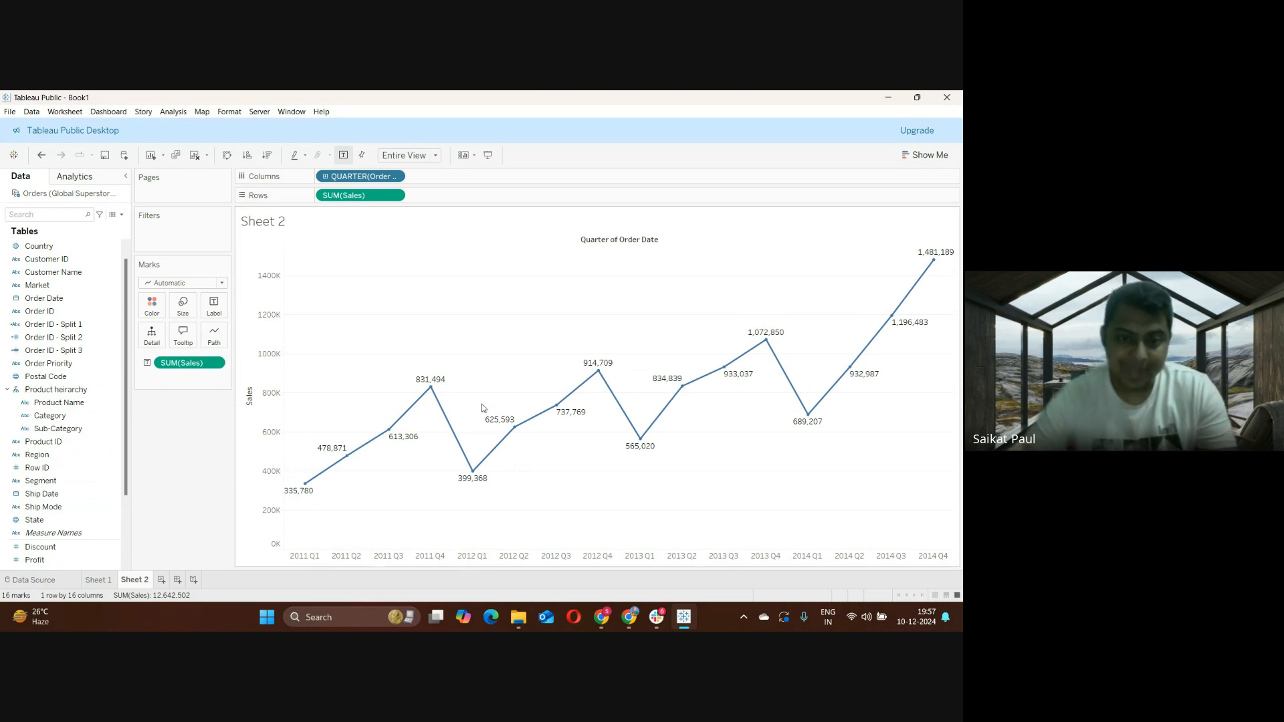
left_click(153, 311)
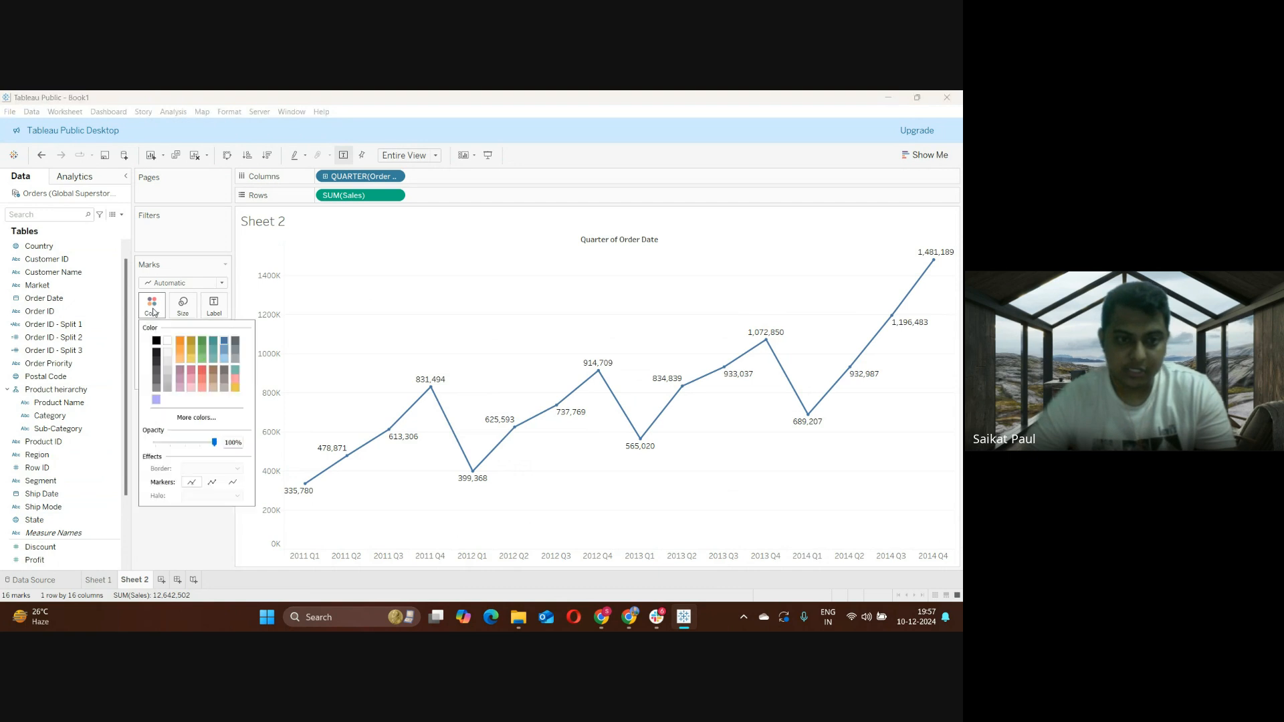
left_click(210, 419)
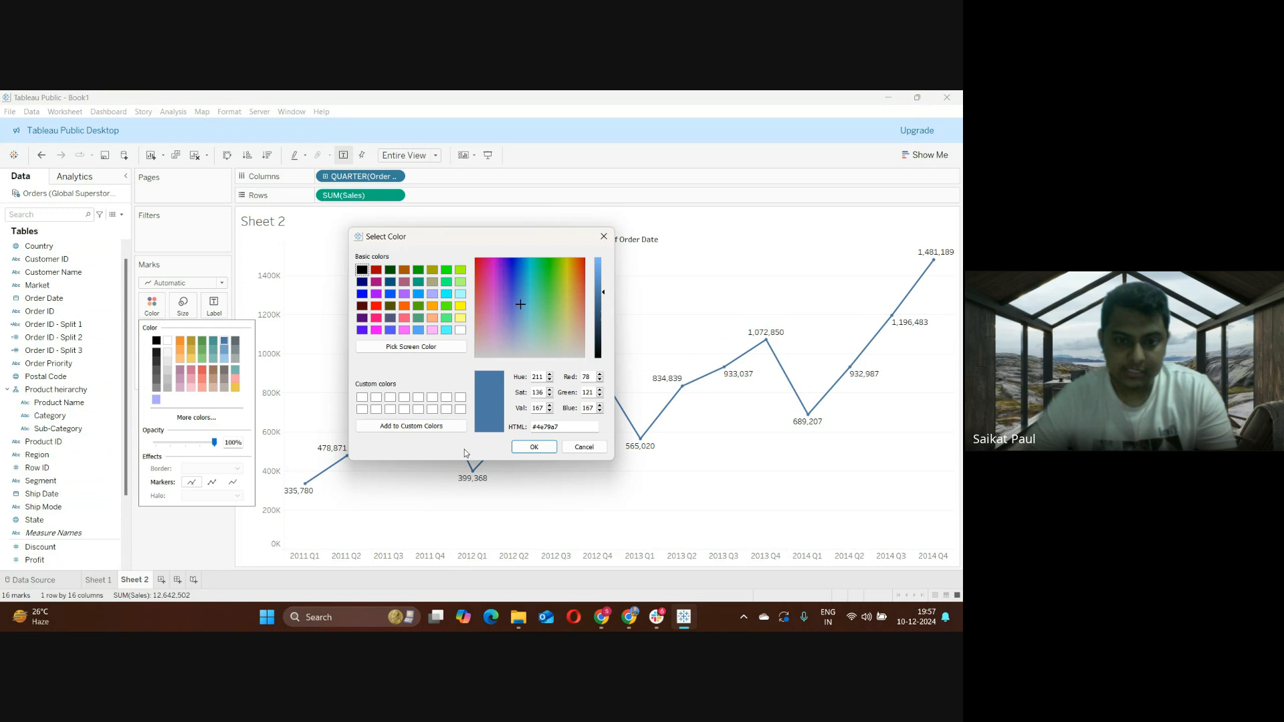
left_click(441, 428)
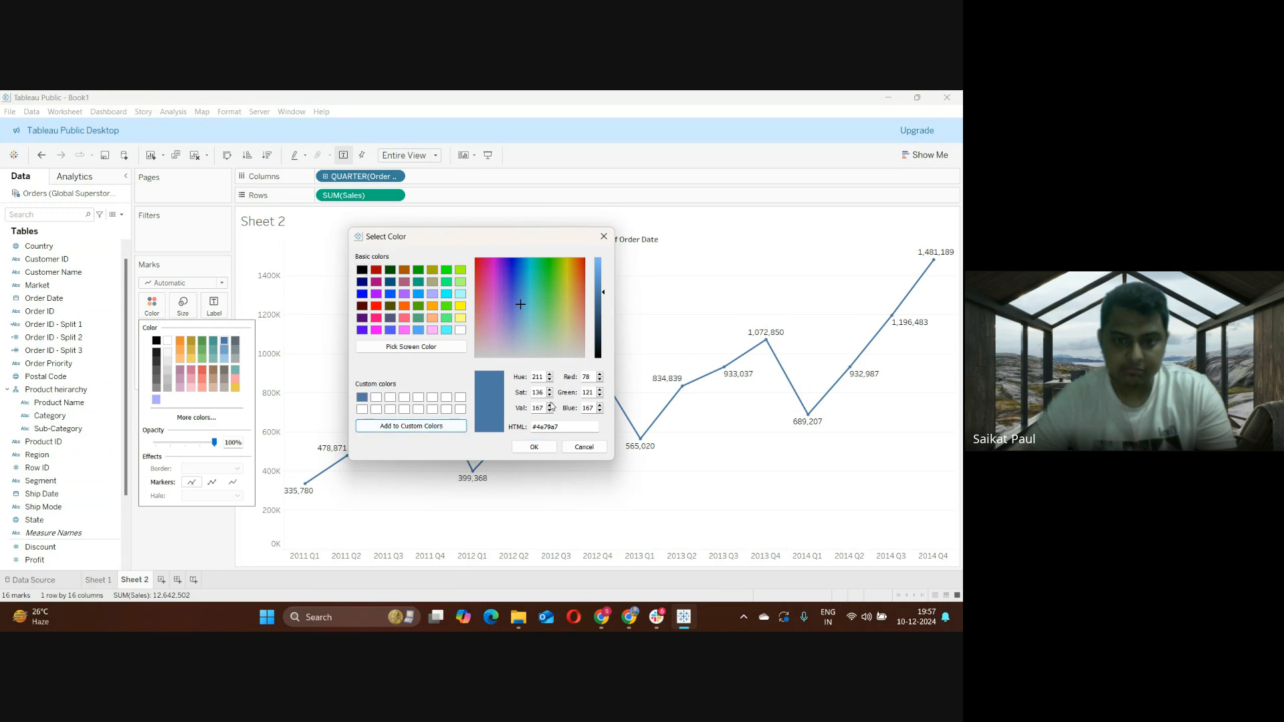
left_click(604, 236)
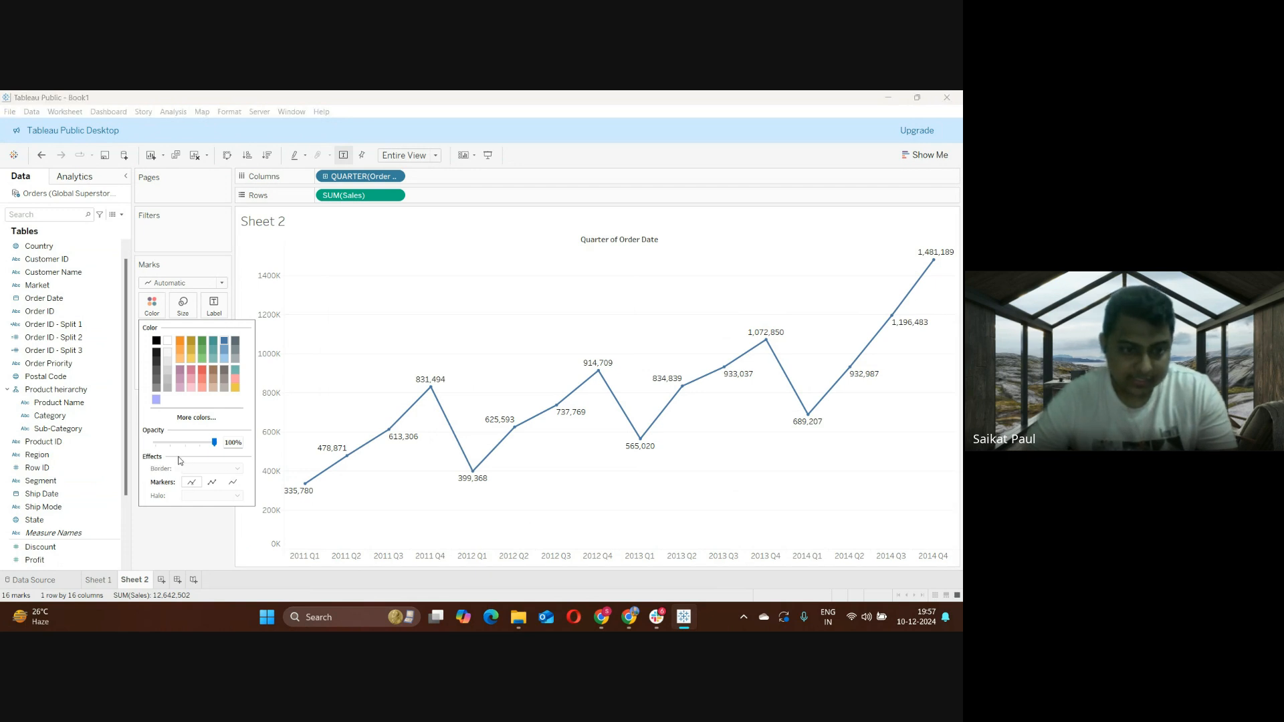
Try the sales line without markers and restore the automatic marker setting
left_click(211, 482)
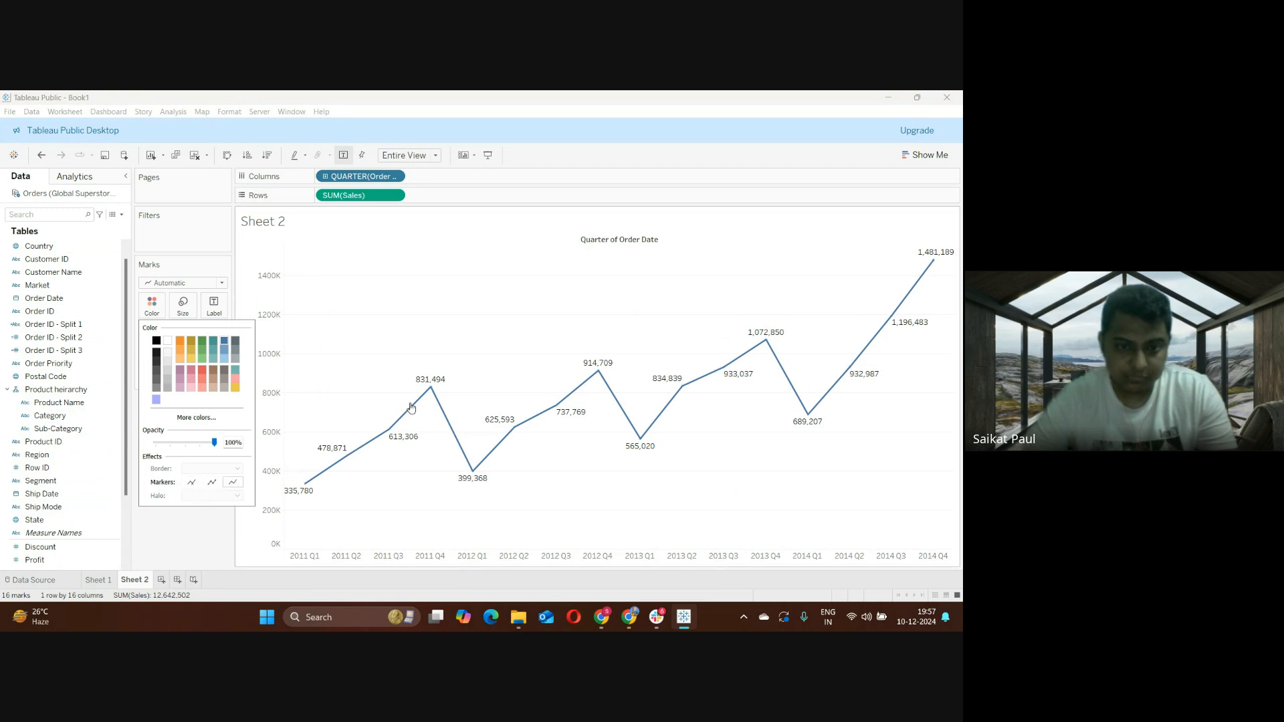
left_click(193, 482)
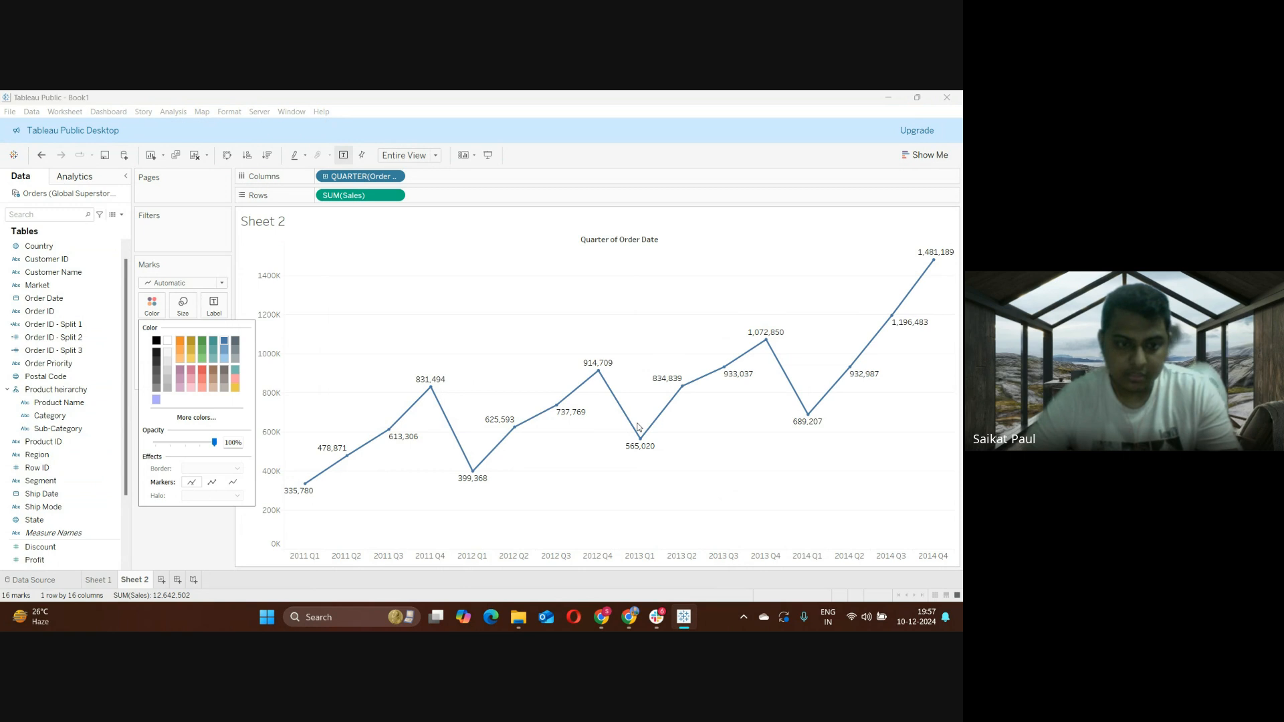
left_click(386, 317)
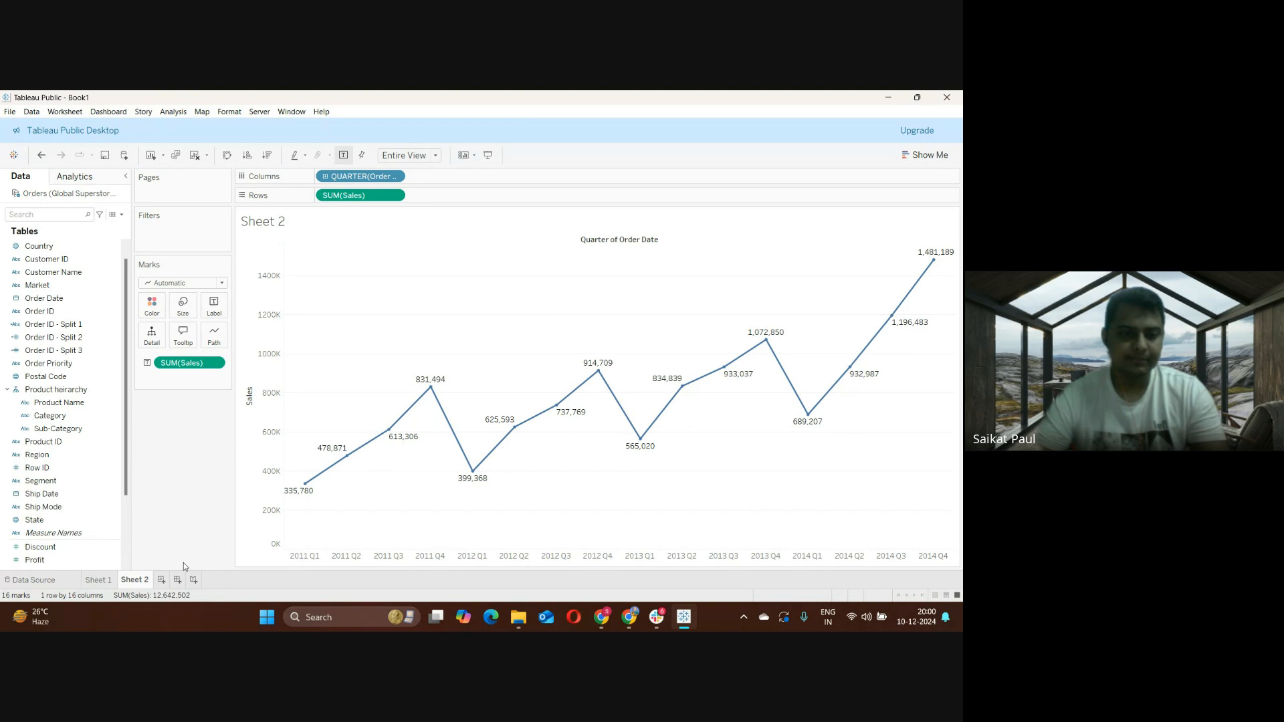
Create a new worksheet with a bar chart of Sales in Columns by Segment in Rows
left_click(161, 579)
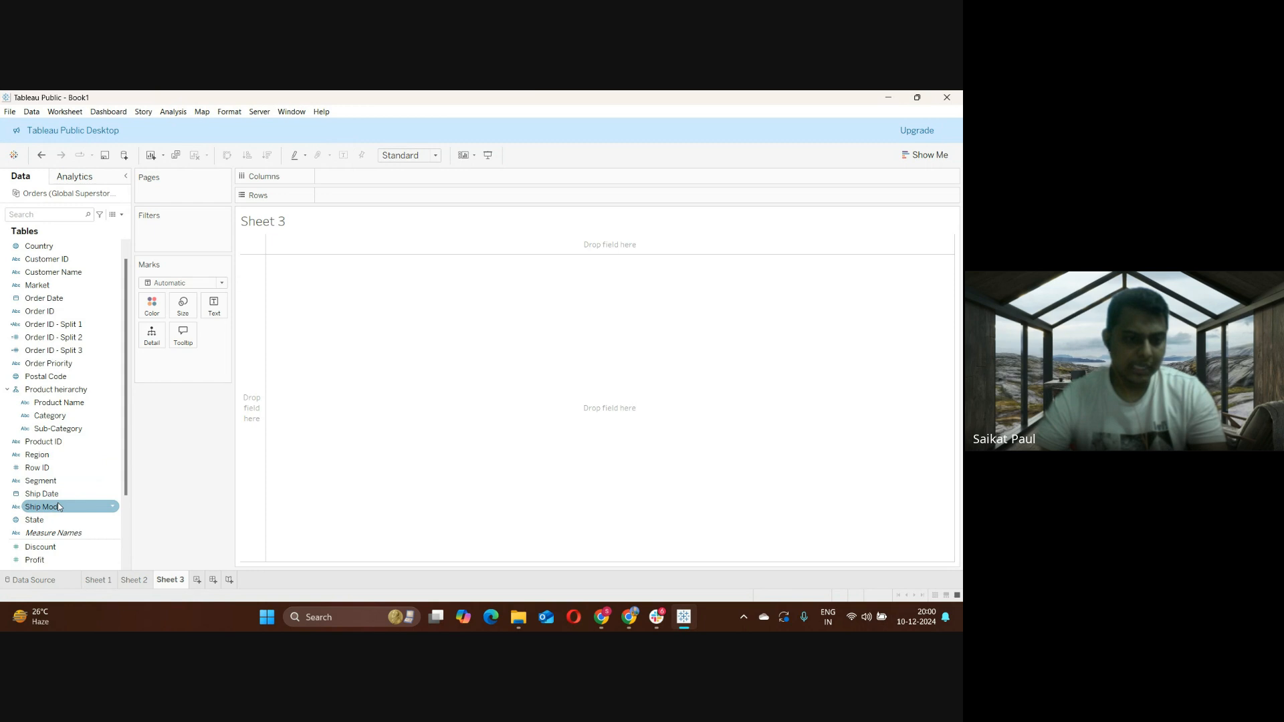
scroll(57, 508, "down", 3)
left_click_drag(53, 519, 354, 175)
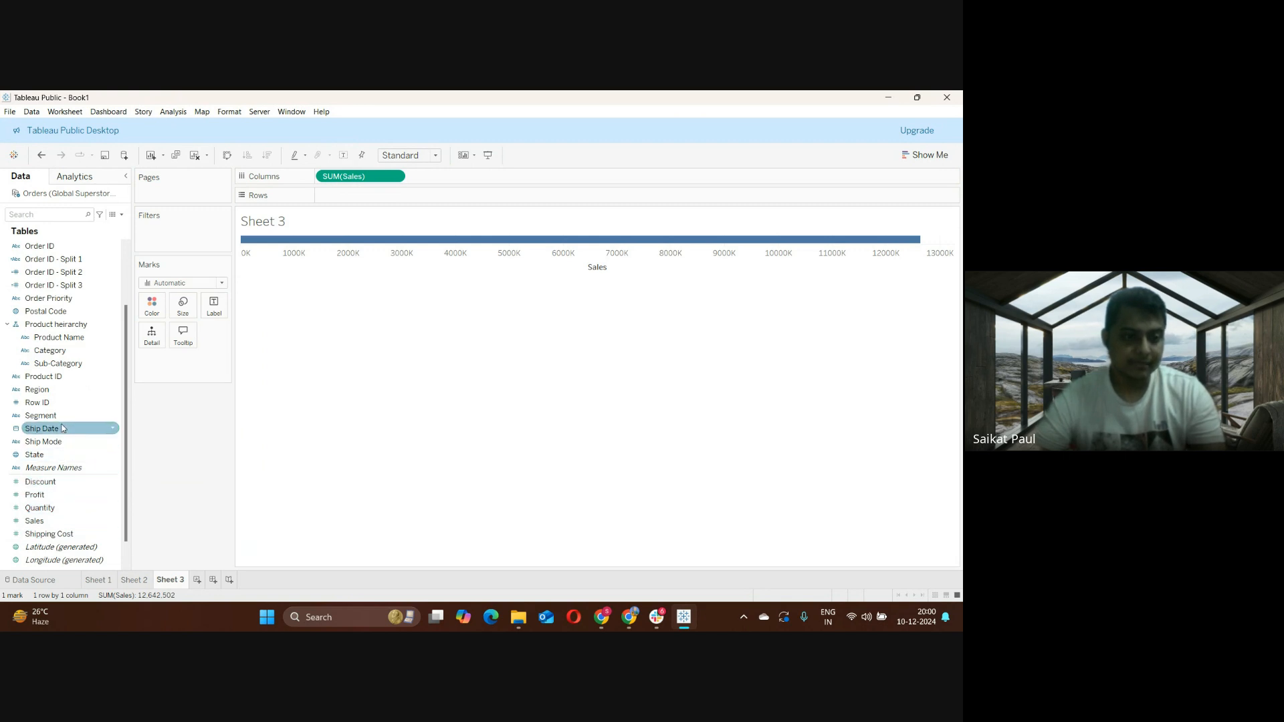
left_click_drag(40, 415, 355, 200)
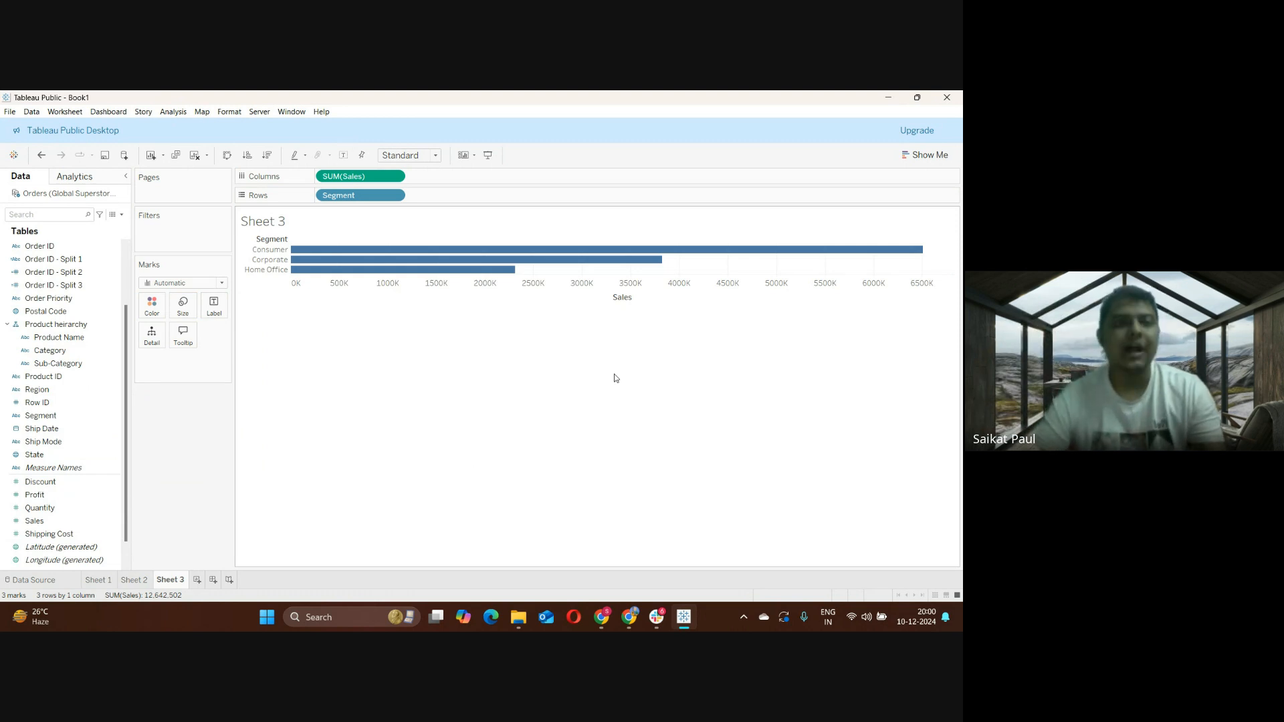
Convert the segment bar chart to a pie chart and fit it to Entire View
left_click(921, 156)
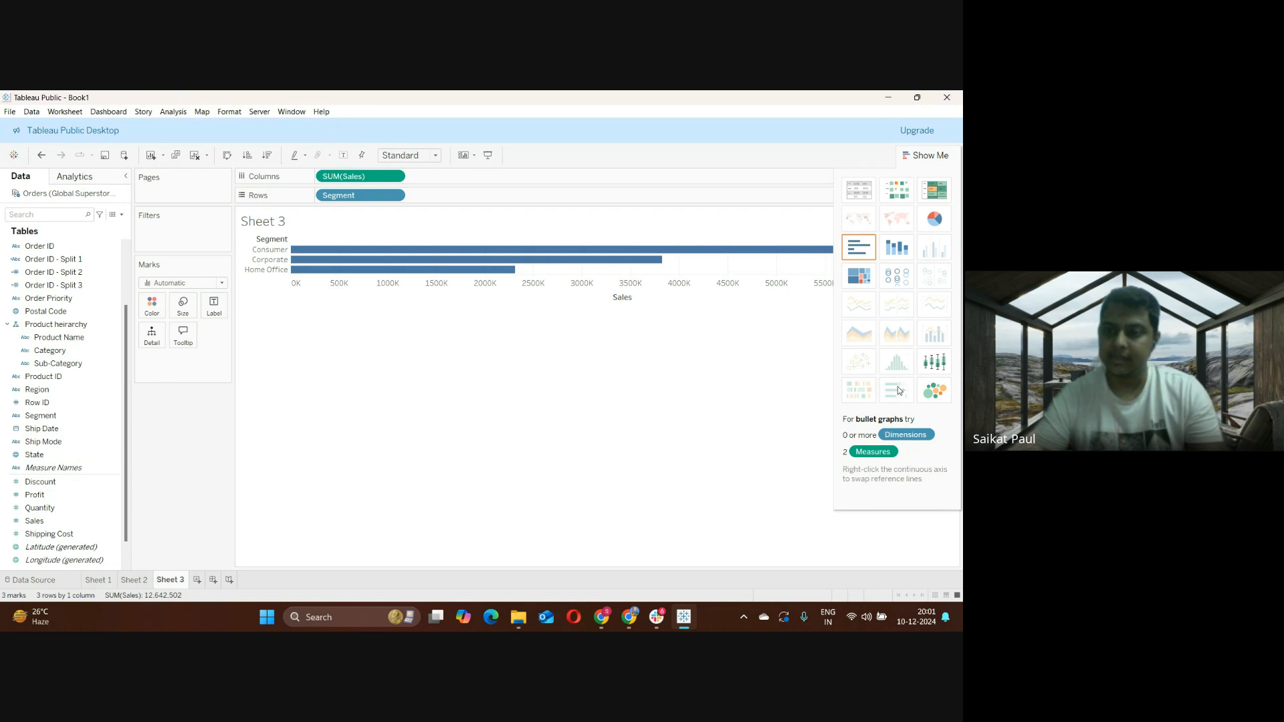
left_click(936, 226)
left_click(430, 158)
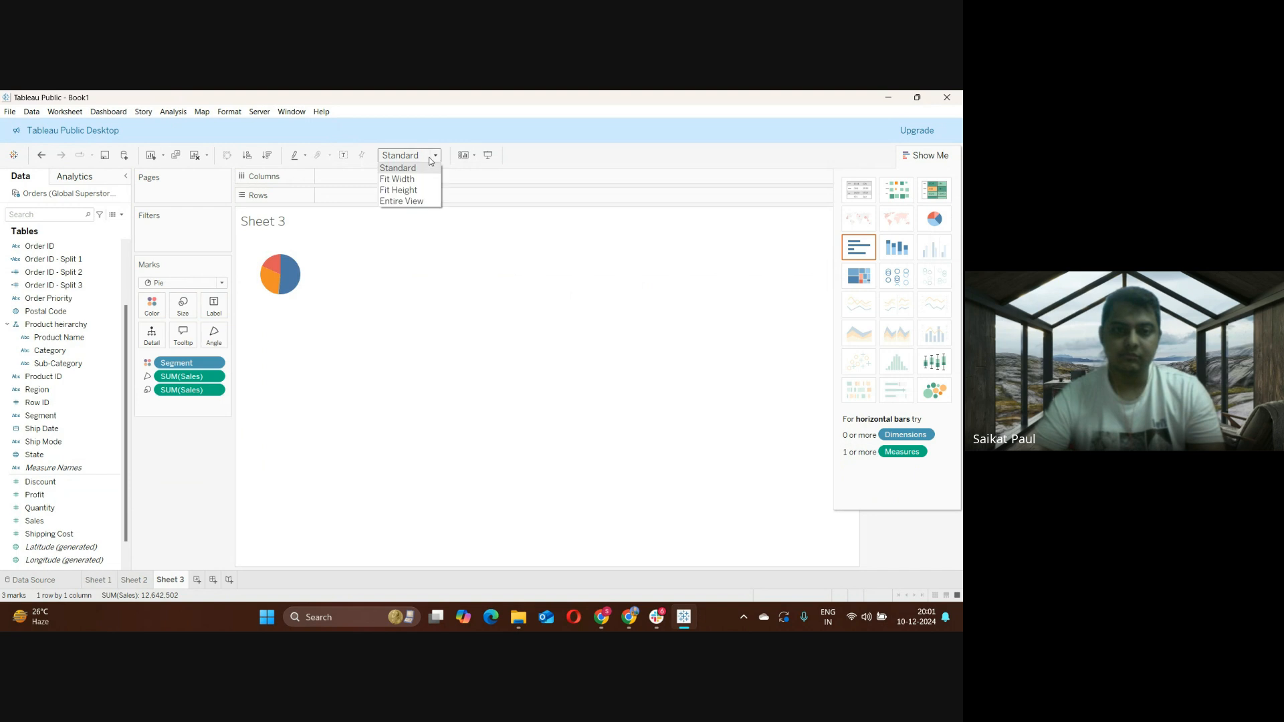
left_click(409, 200)
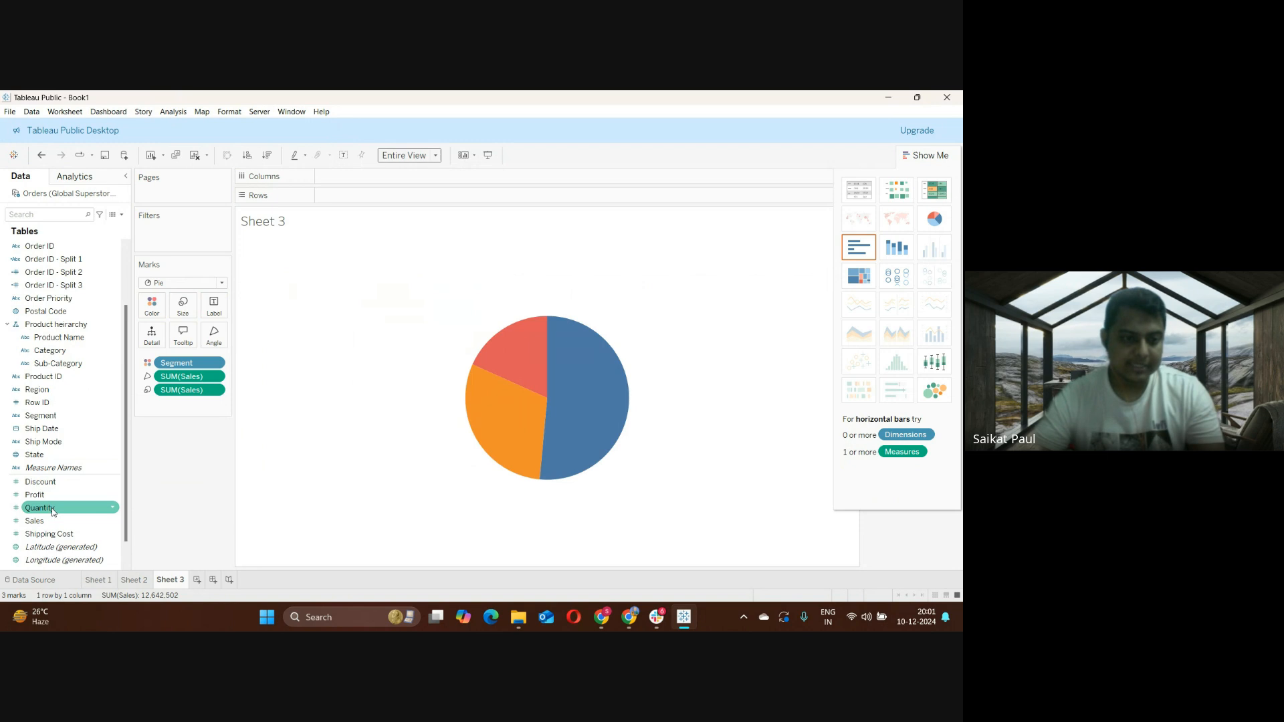
Label the pie slices with Sales and Segment
left_click_drag(40, 521, 208, 305)
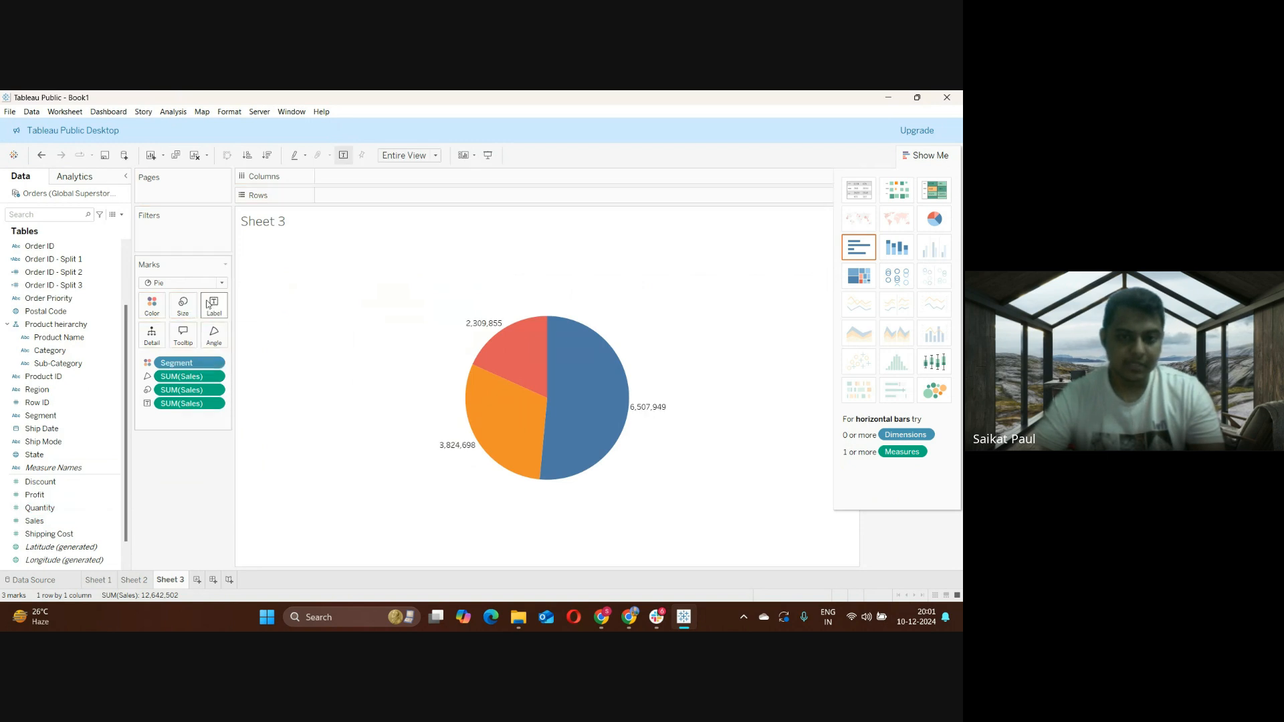
left_click_drag(41, 415, 209, 308)
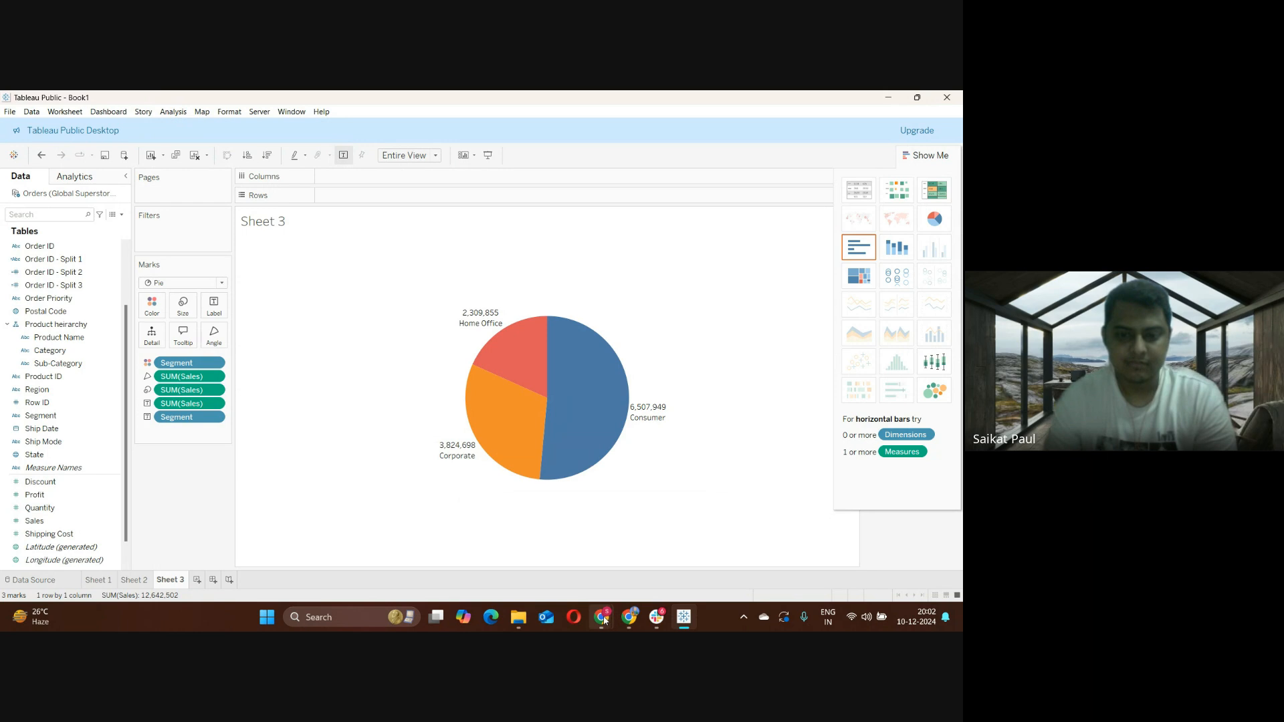
mouse_move(604, 620)
left_click(552, 531)
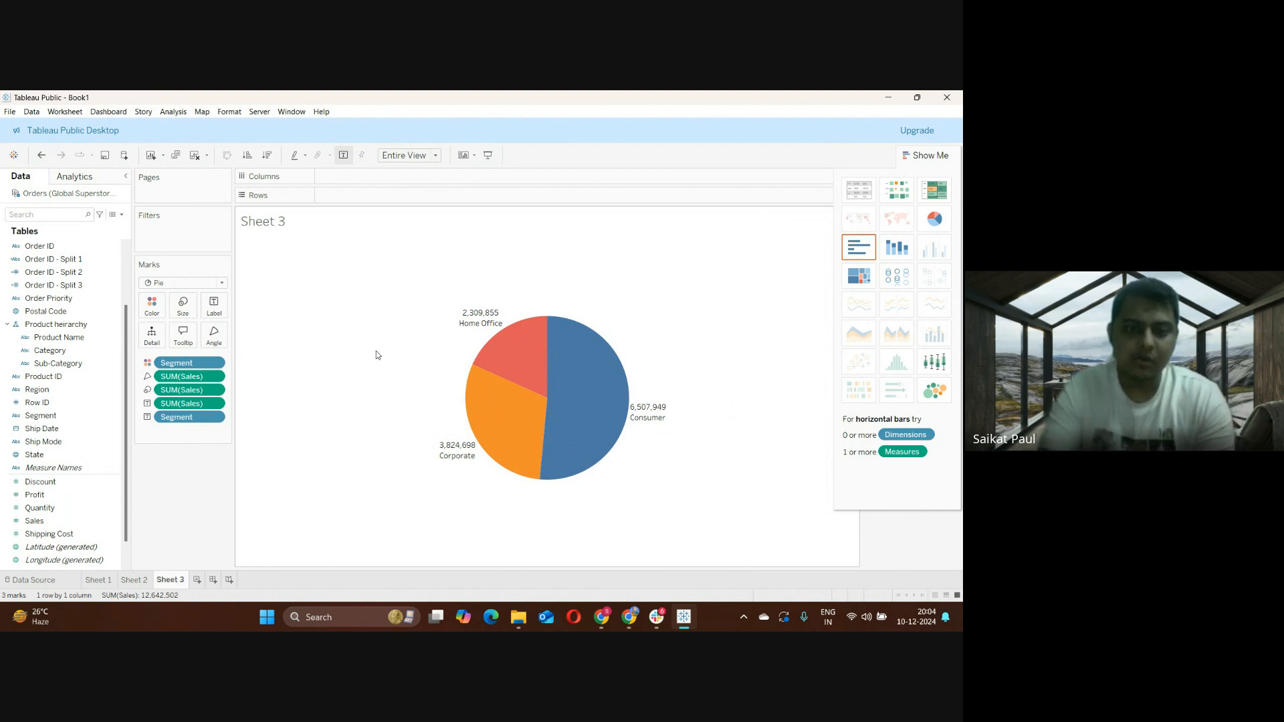
Add a new worksheet and return to Sheet 1 to inspect the sub-category profit bars
left_click(197, 581)
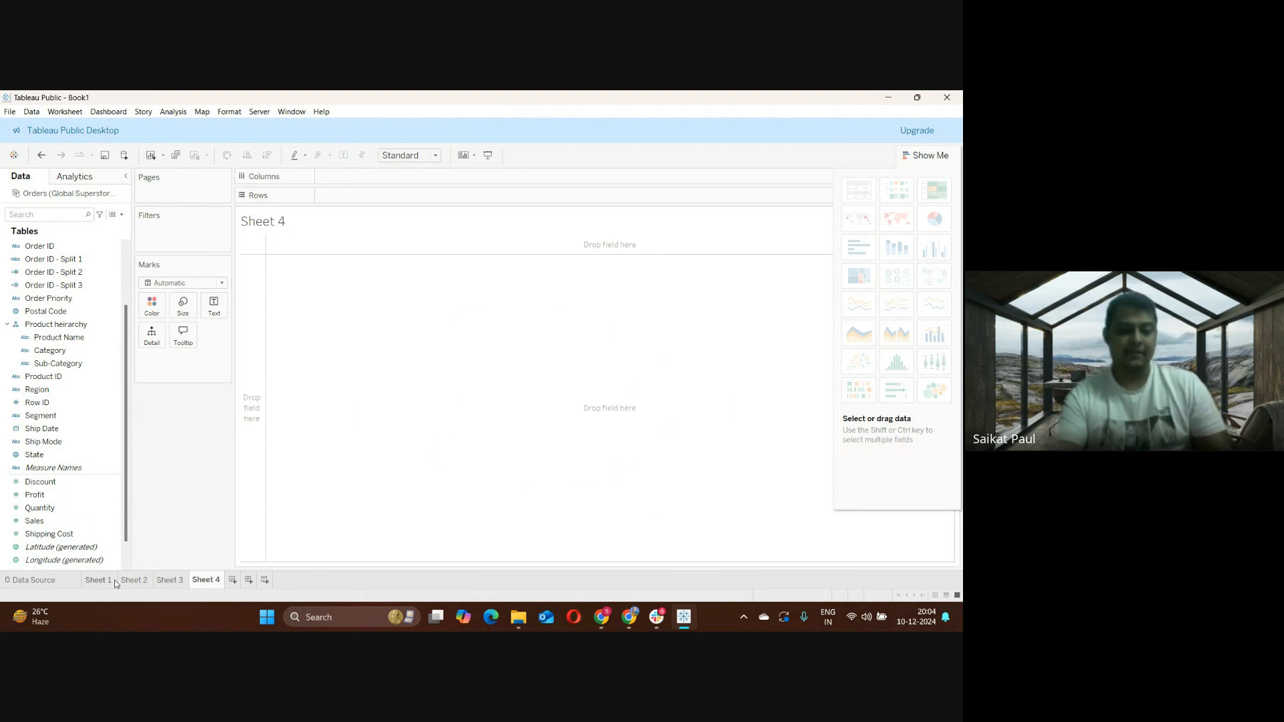
left_click(97, 580)
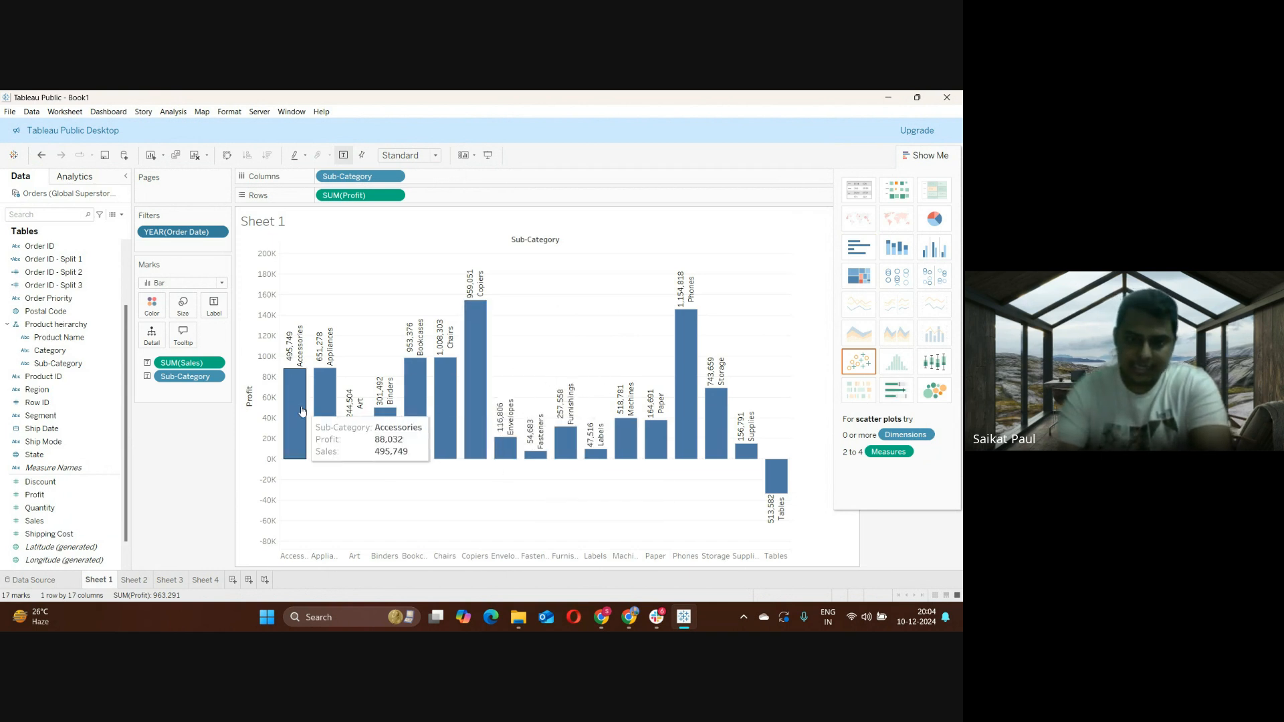
mouse_move(332, 409)
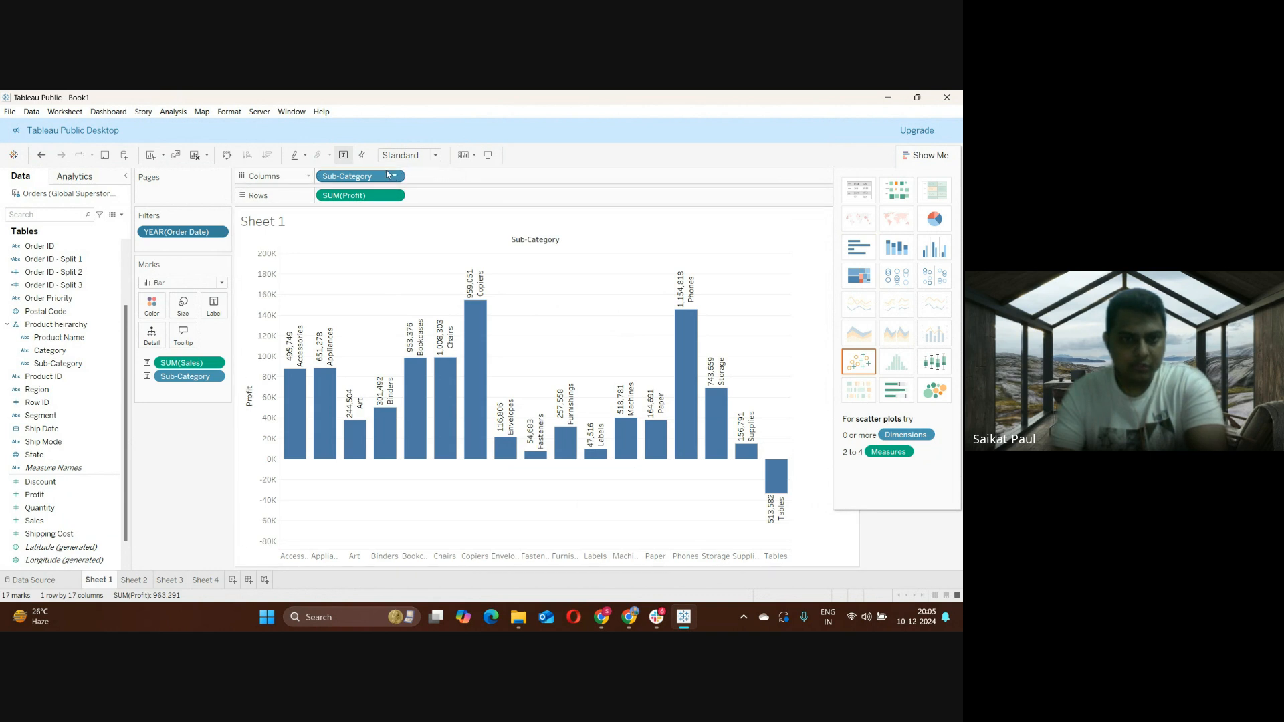
Try adding Sales beside Profit in Rows on Sheet 1 and remove it from the chart again
left_click_drag(35, 520, 440, 206)
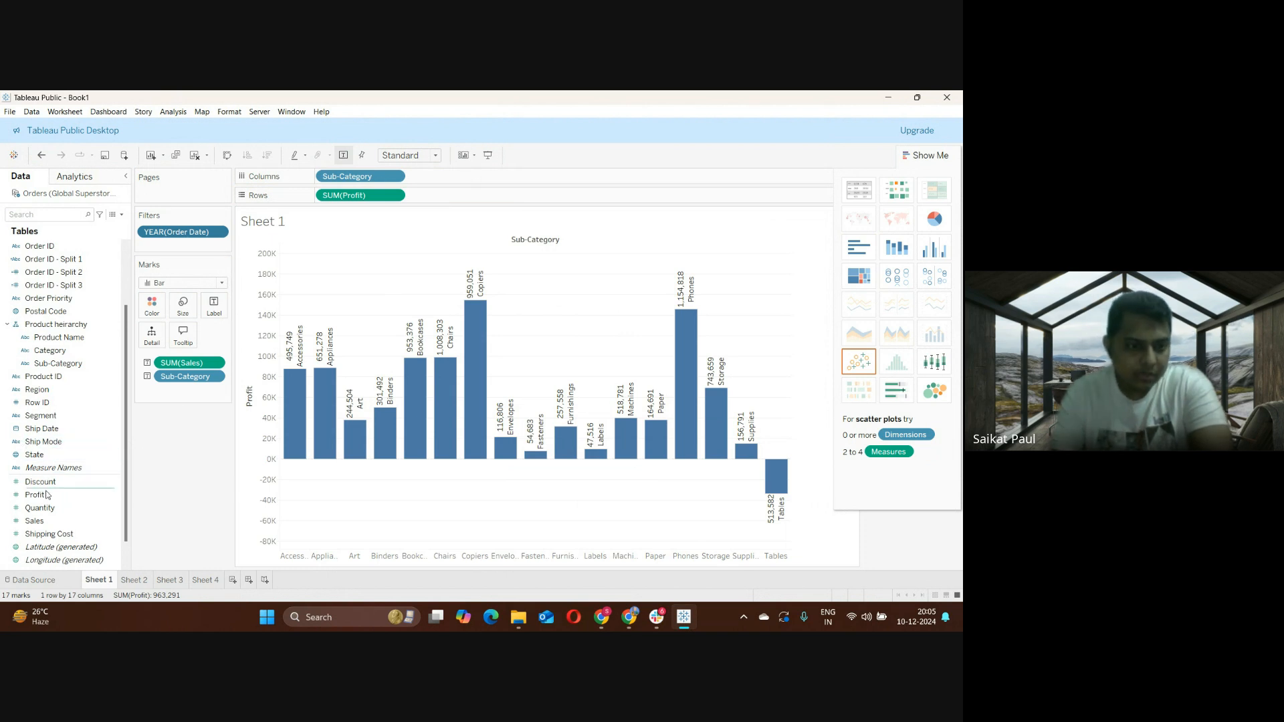
left_click_drag(40, 520, 432, 216)
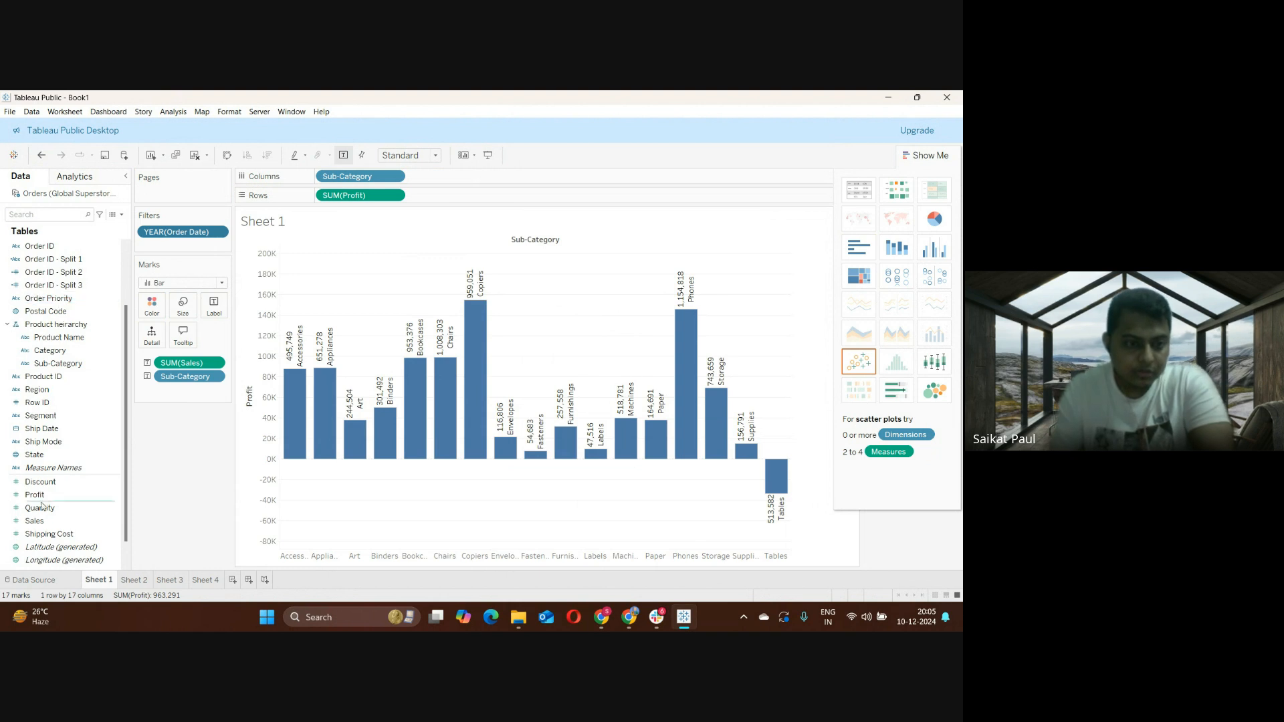
left_click_drag(41, 519, 448, 203)
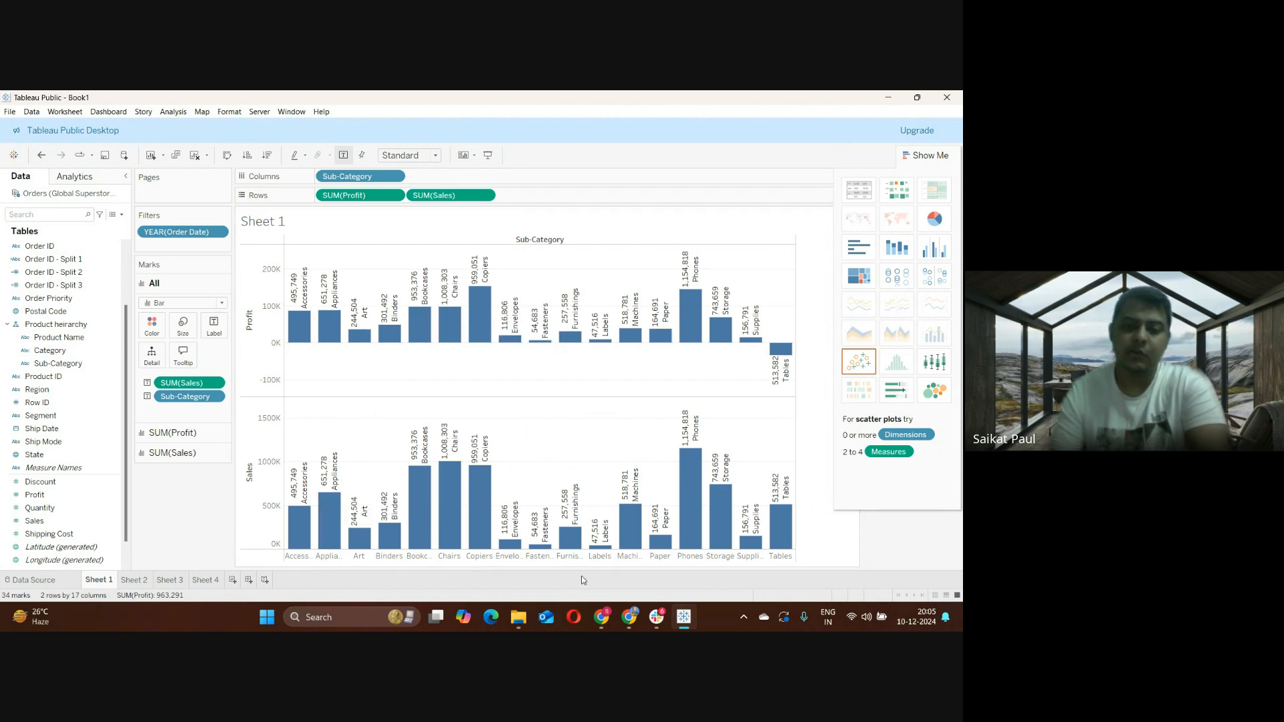
mouse_move(479, 472)
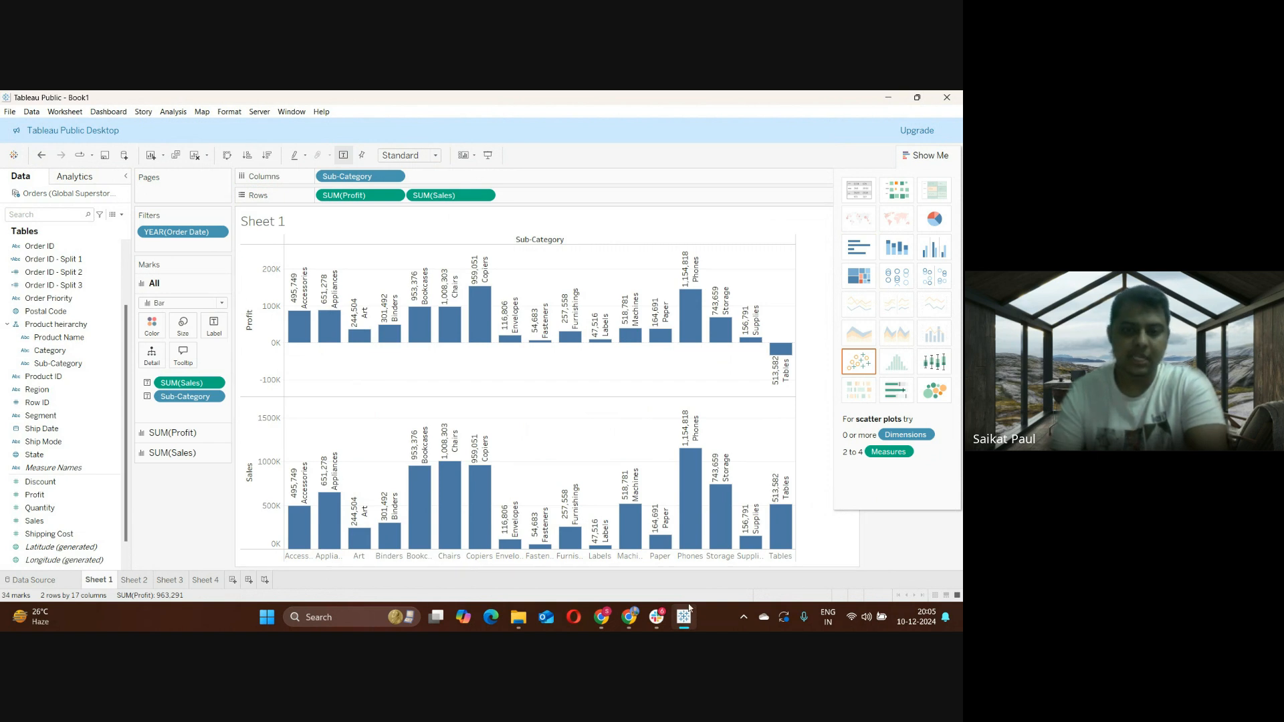
mouse_move(633, 493)
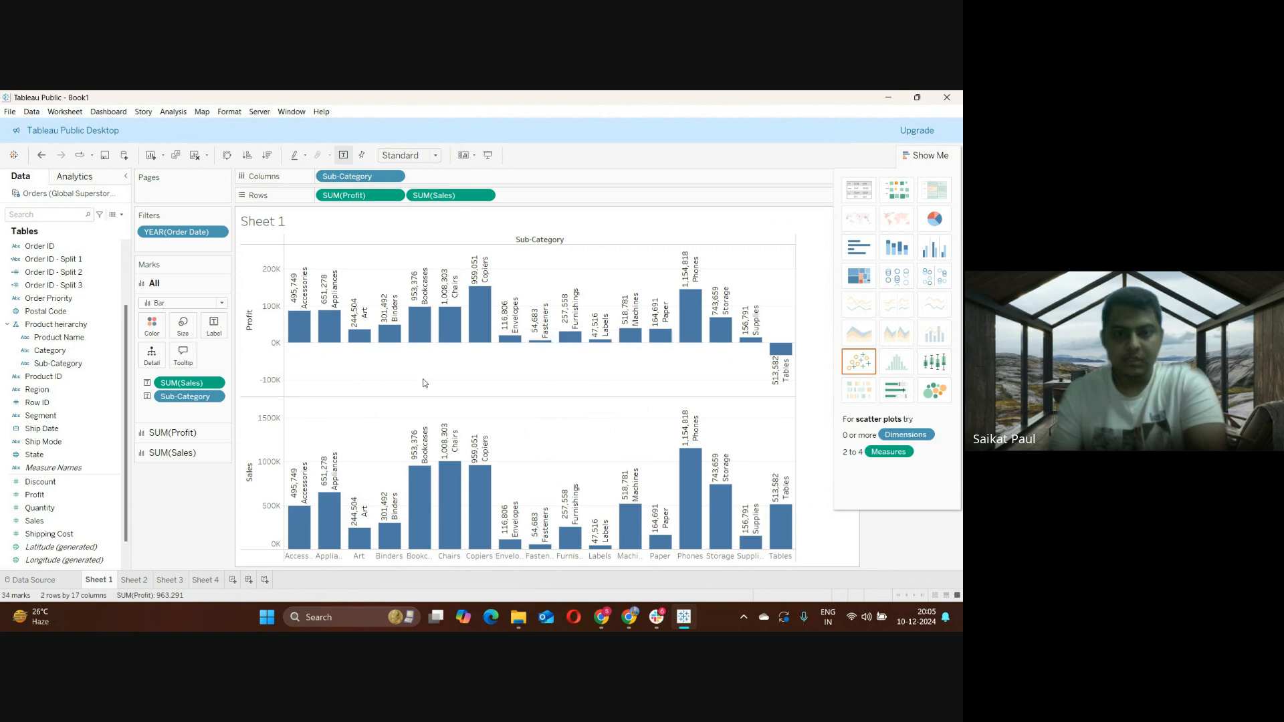
left_click_drag(441, 198, 154, 507)
mouse_move(413, 444)
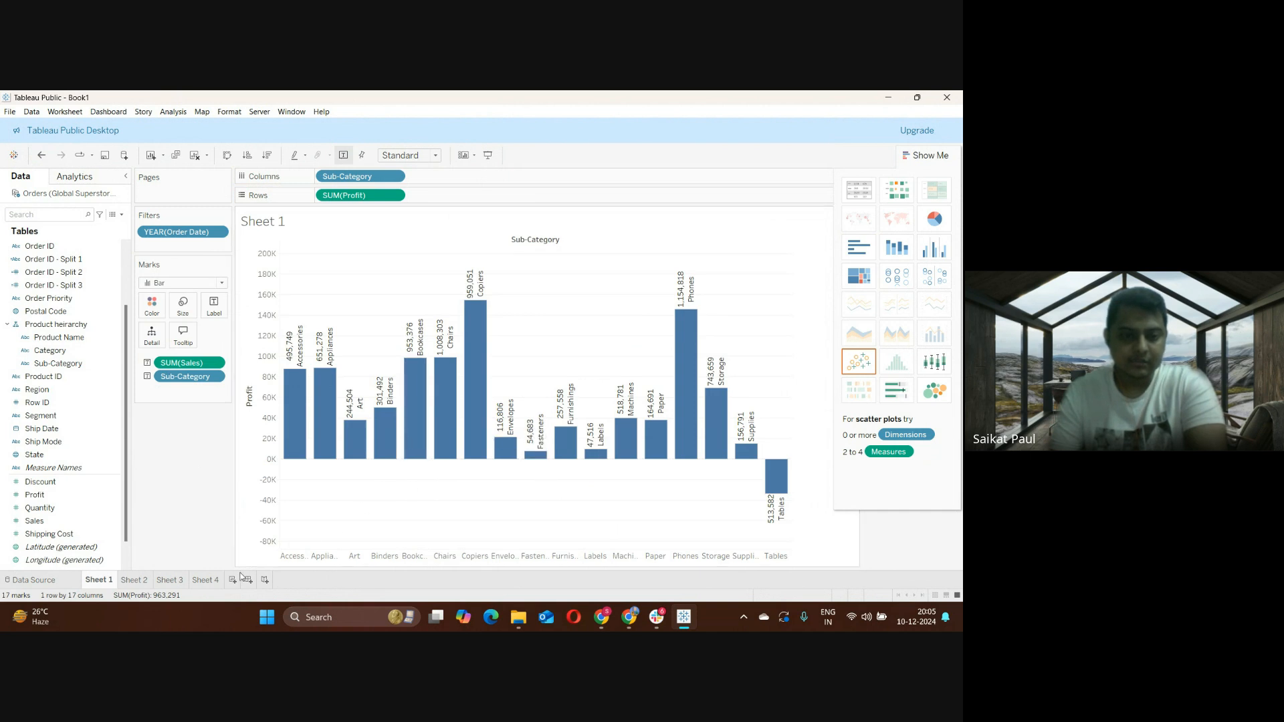
Build a chart on Sheet 4 with Sub-Category in Columns and both Profit and Sales in Rows
left_click(204, 580)
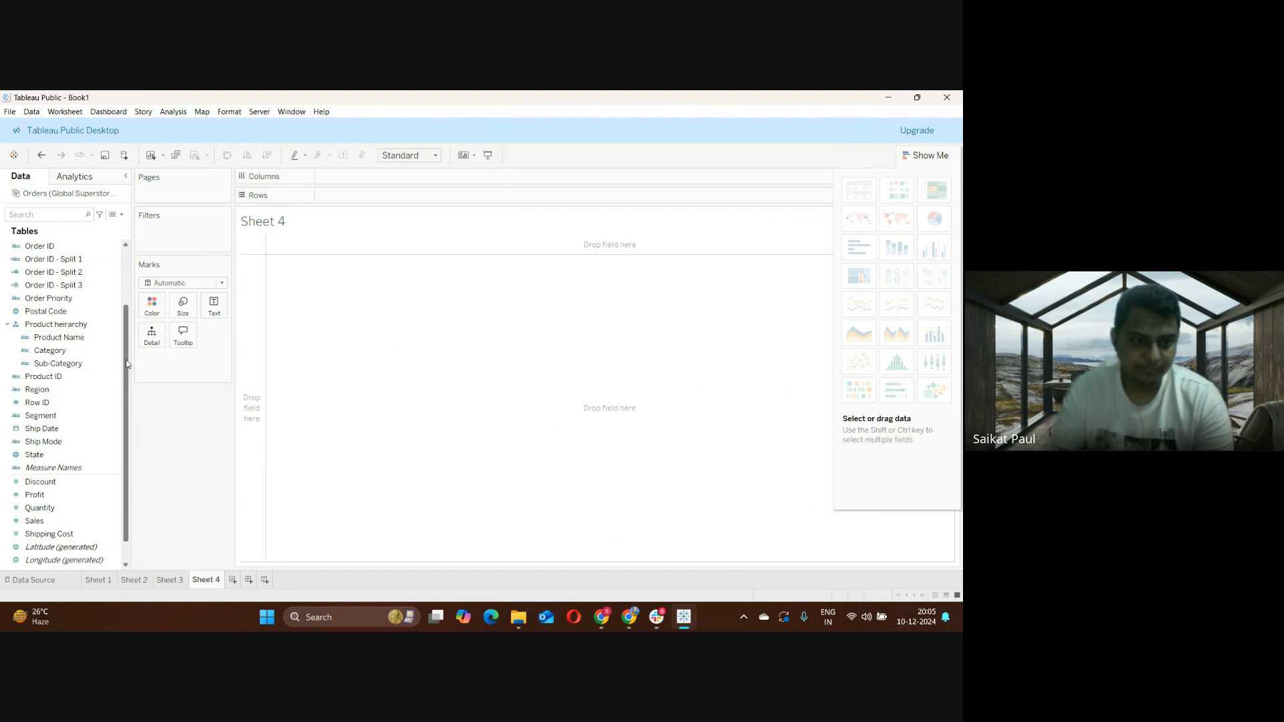
left_click(74, 366)
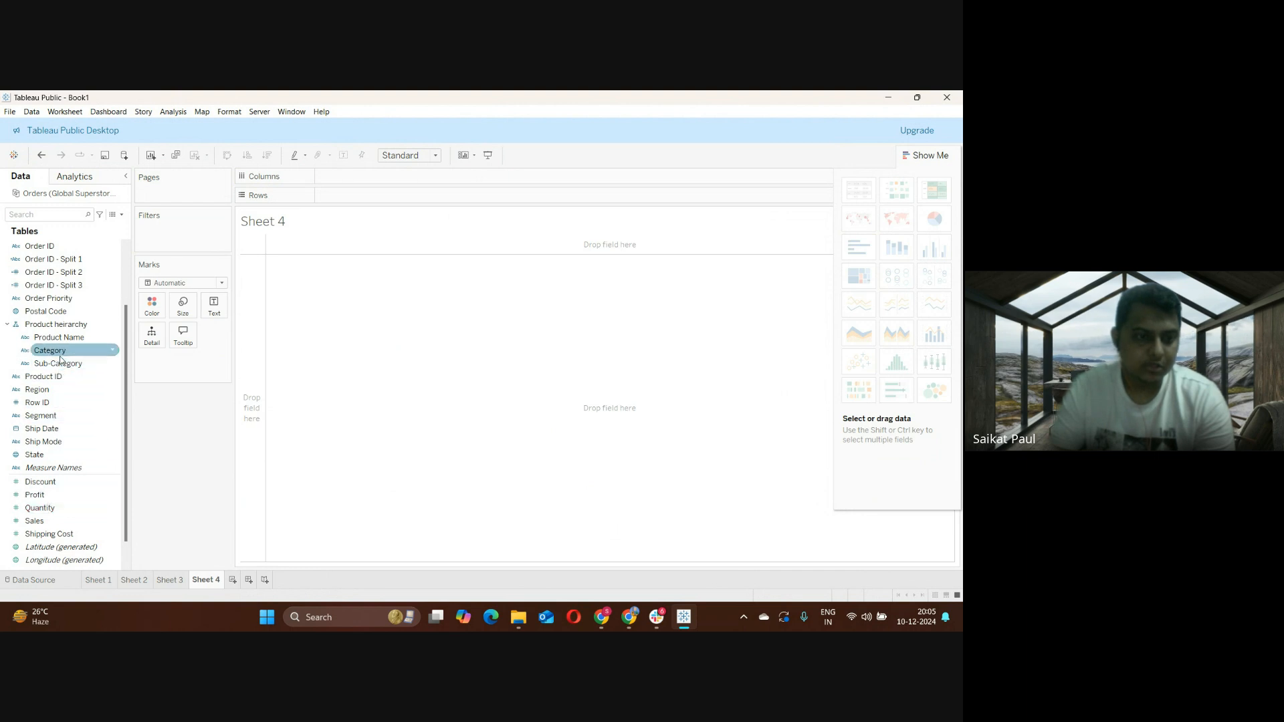
left_click_drag(59, 363, 341, 177)
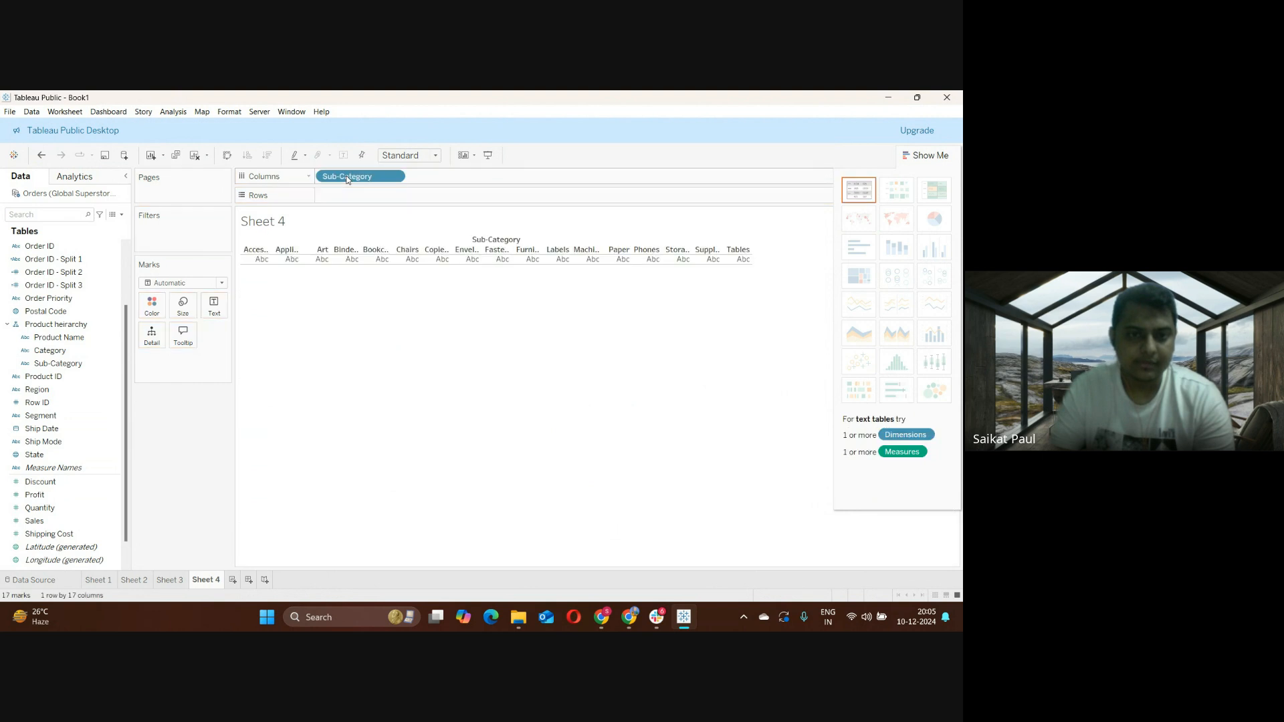
left_click_drag(38, 523, 161, 424)
left_click_drag(41, 496, 357, 197)
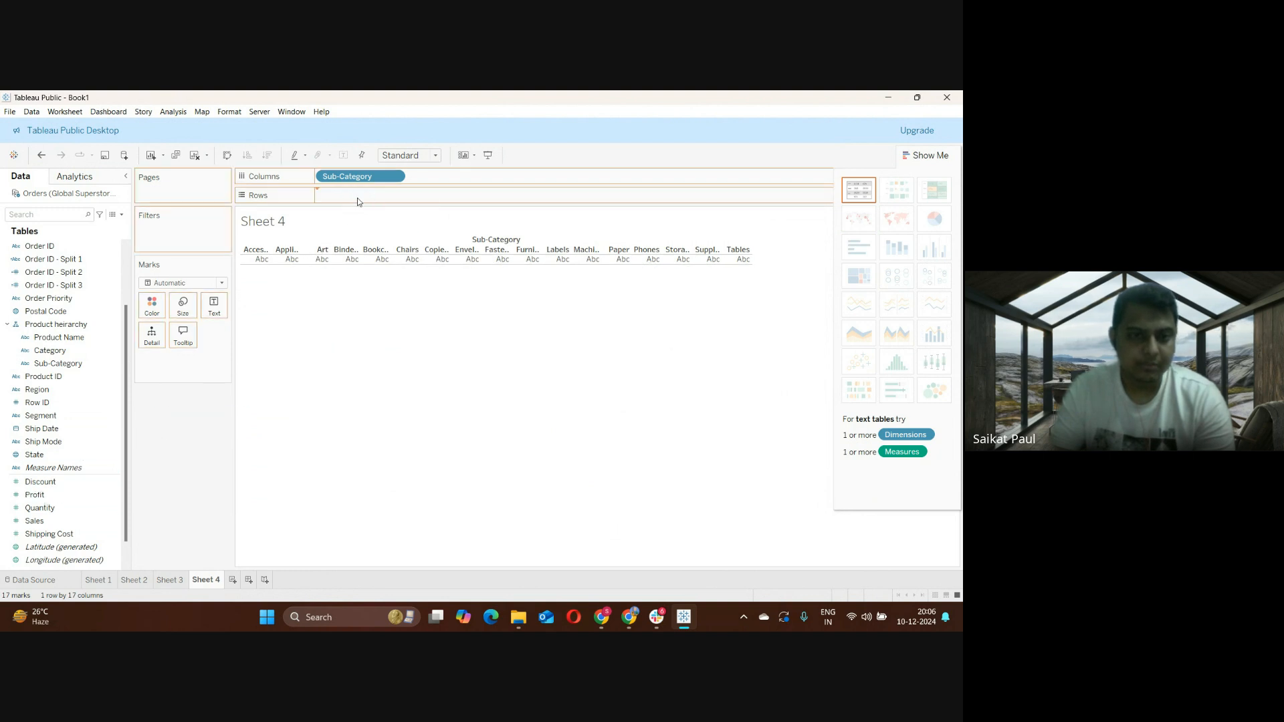
left_click_drag(49, 527, 447, 198)
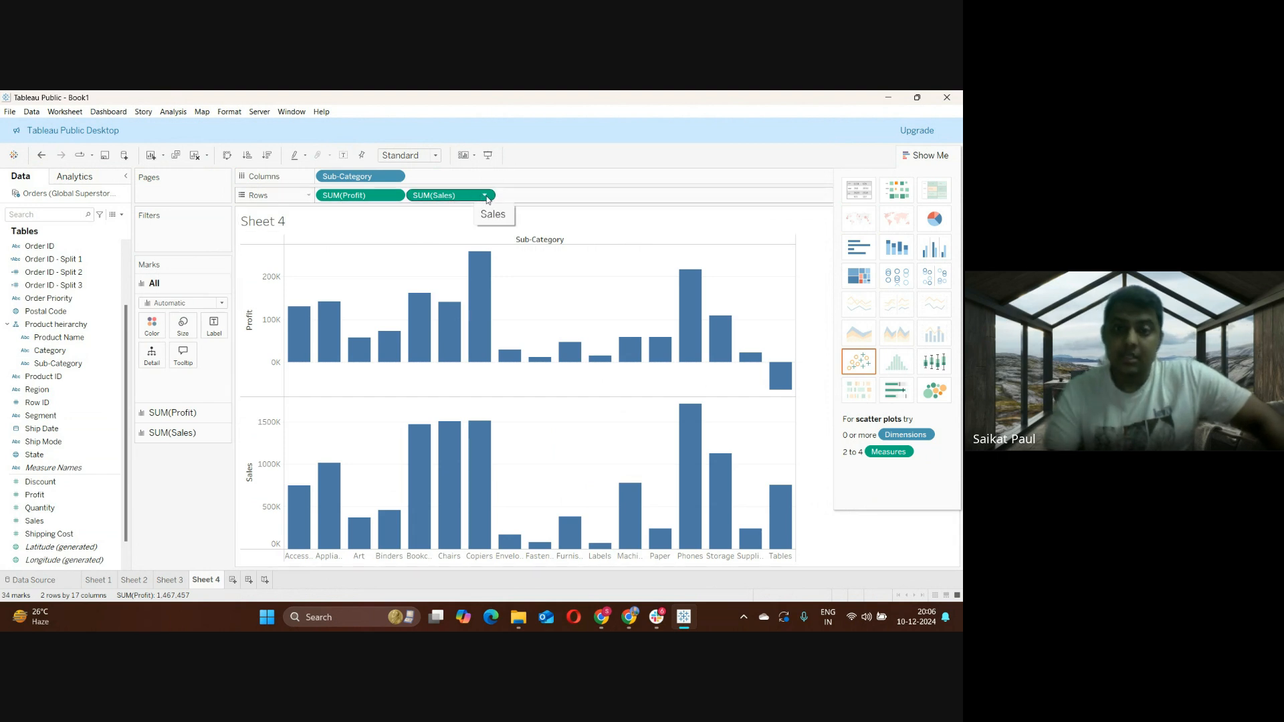
Combine the Sales and Profit charts on Sheet 4 into a dual-axis view
left_click(486, 198)
left_click(484, 195)
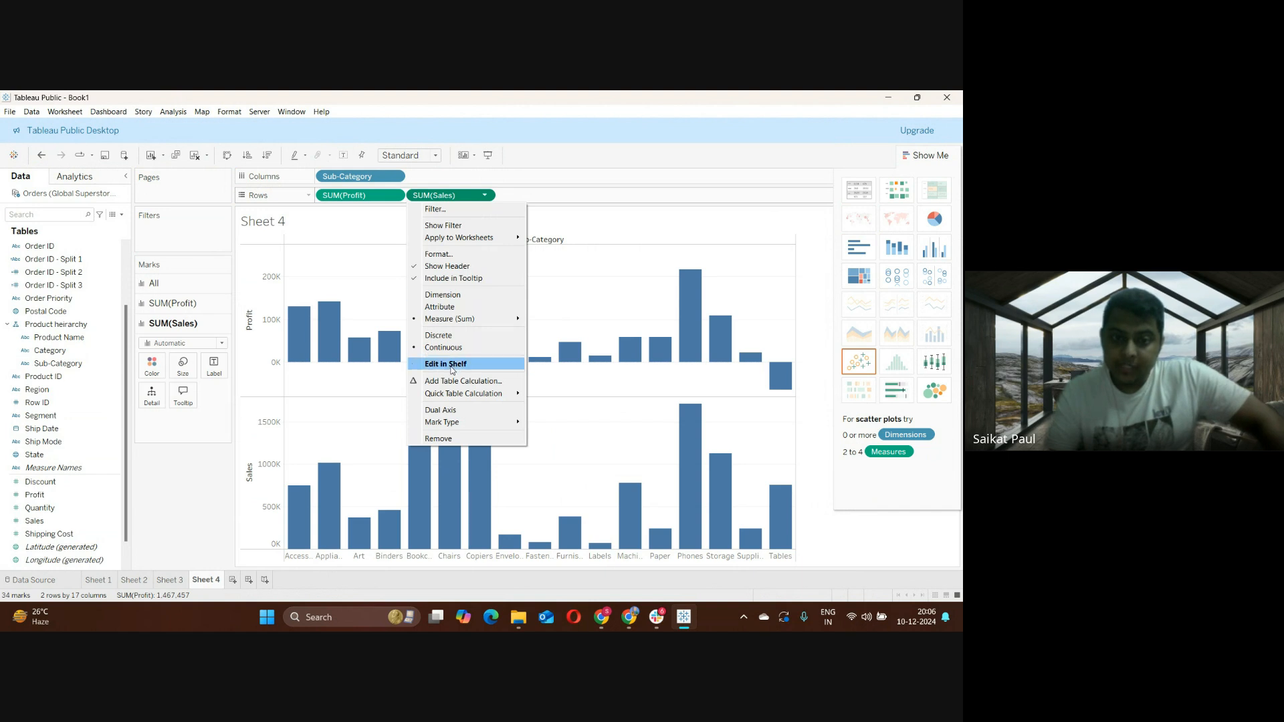
left_click(454, 412)
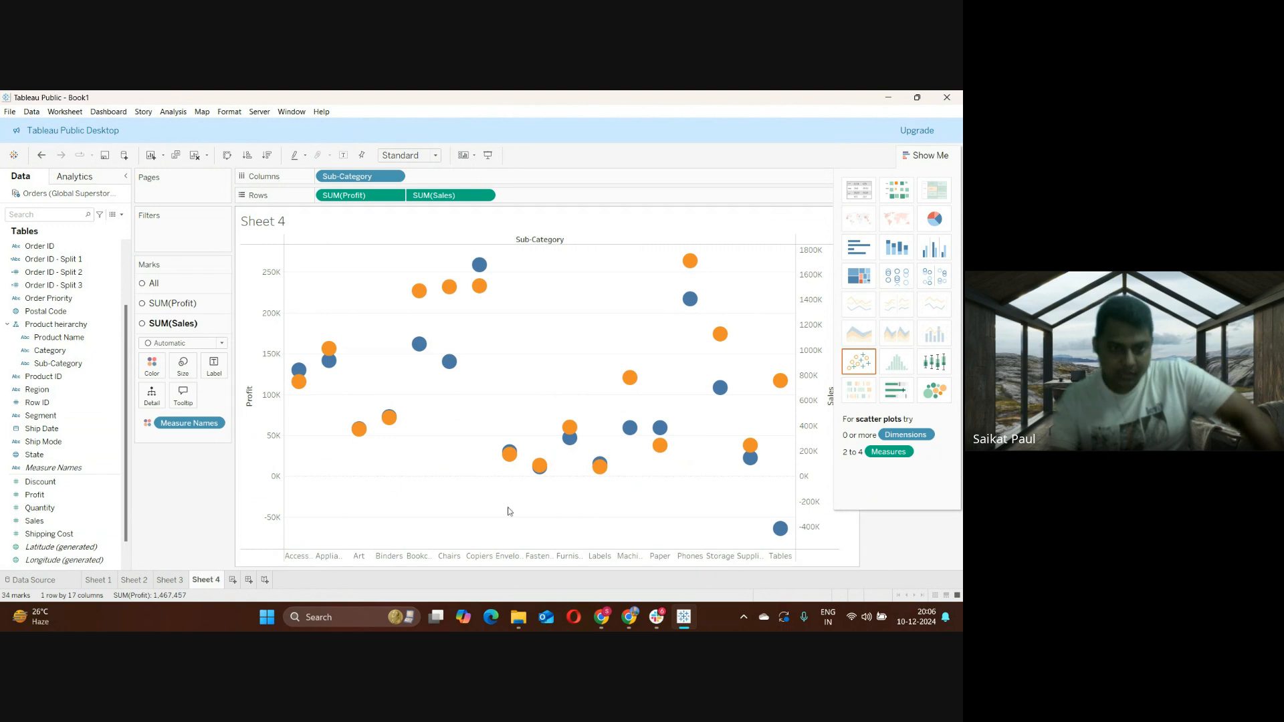
Synchronize the Sales axis with the Profit axis and undo the synchronization
left_click(806, 298)
right_click(805, 299)
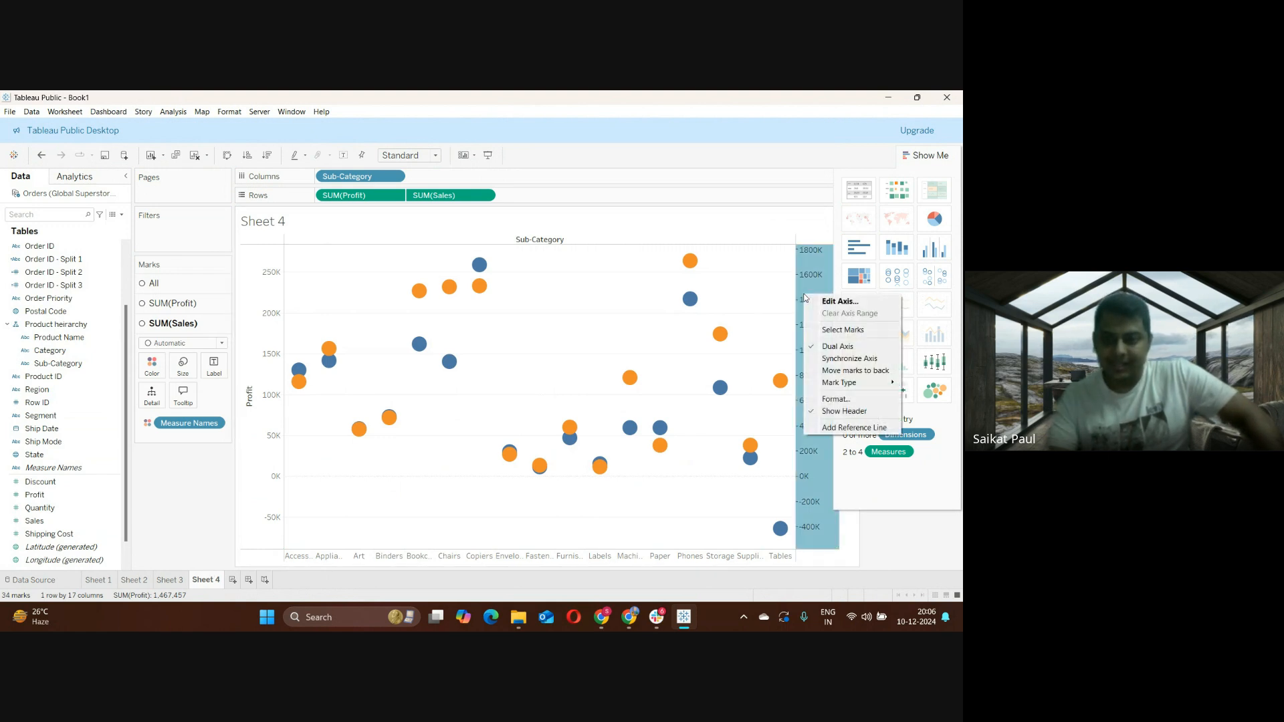
left_click(844, 359)
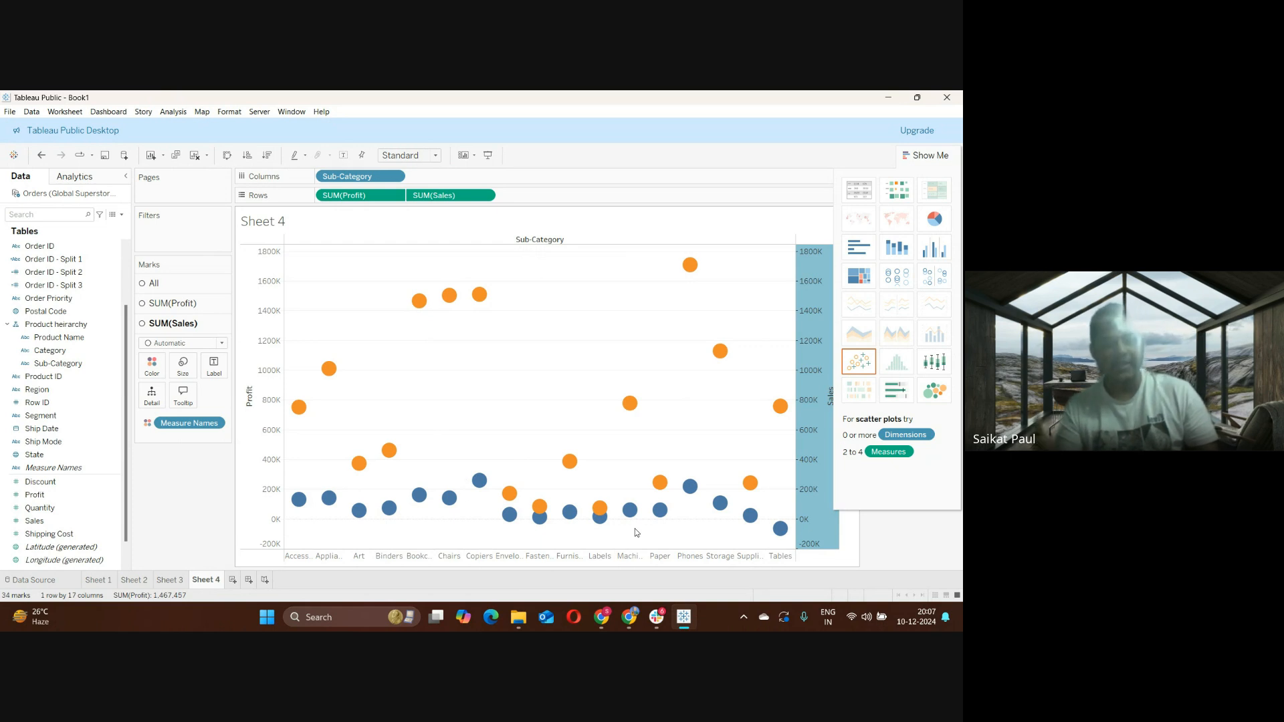
left_click(41, 156)
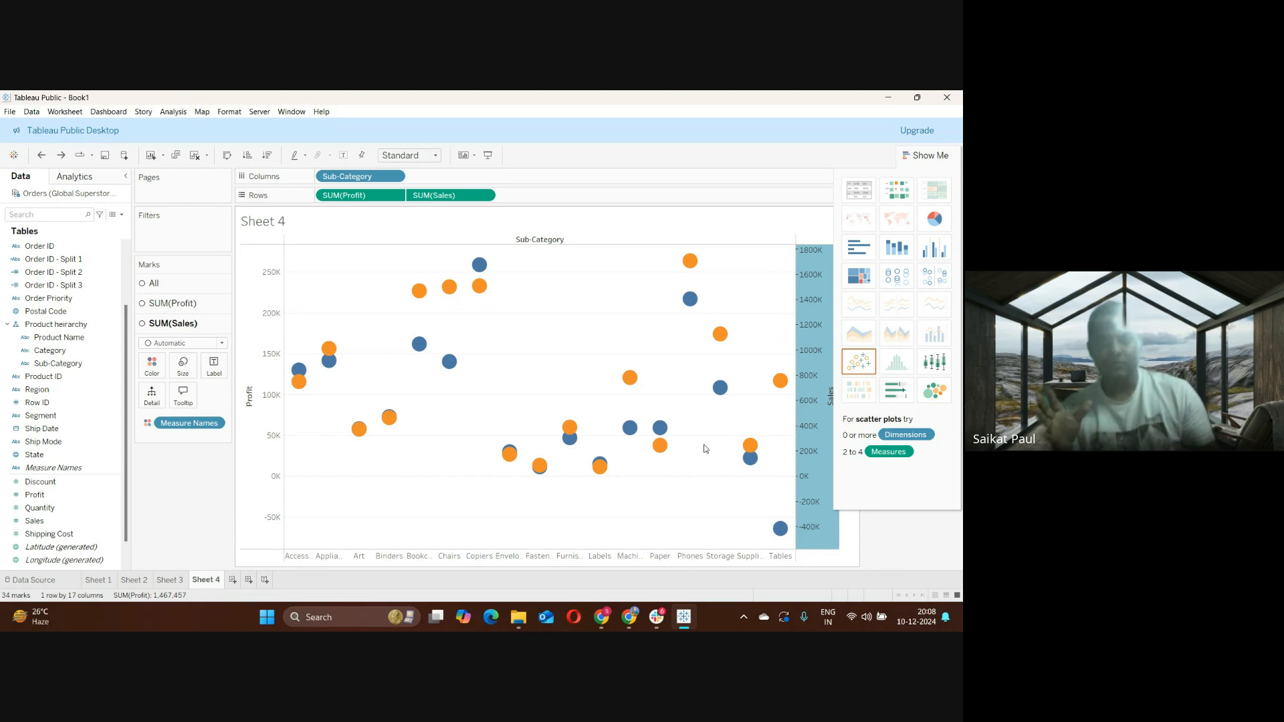
Synchronize the Sales axis with the Profit axis on Sheet 4 and close the chart type suggestions
right_click(807, 334)
left_click(829, 396)
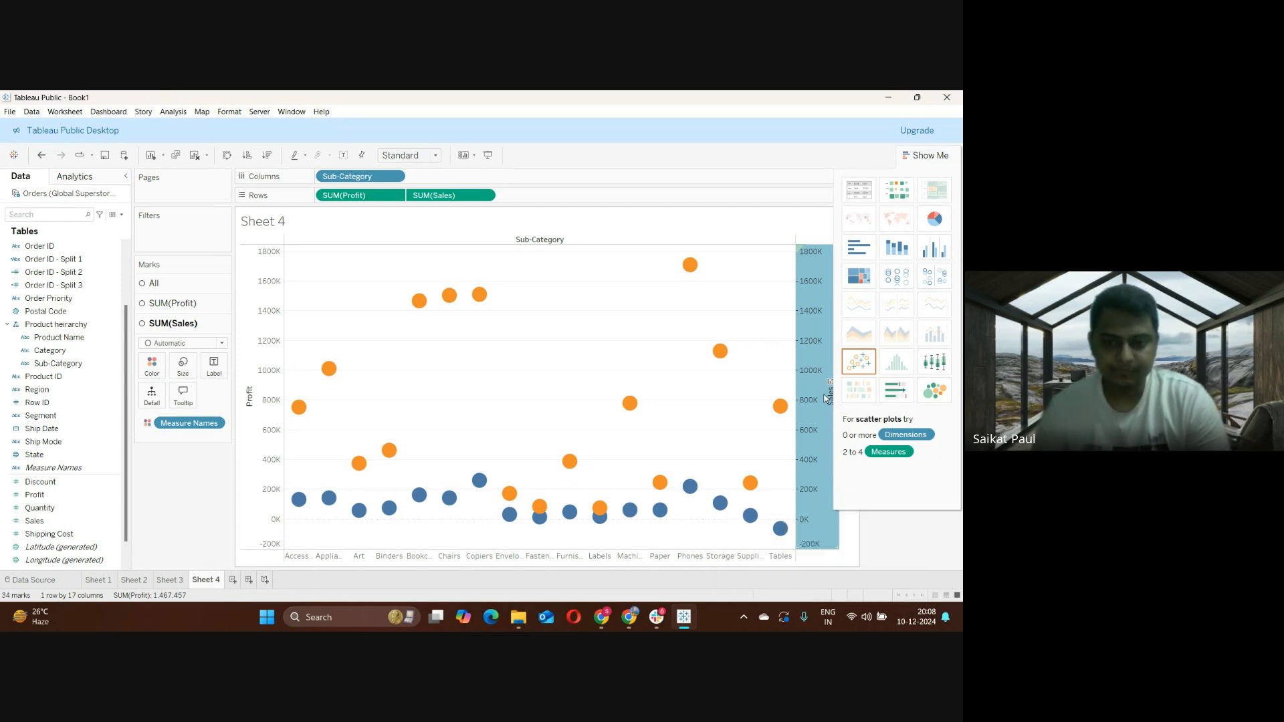
left_click(945, 159)
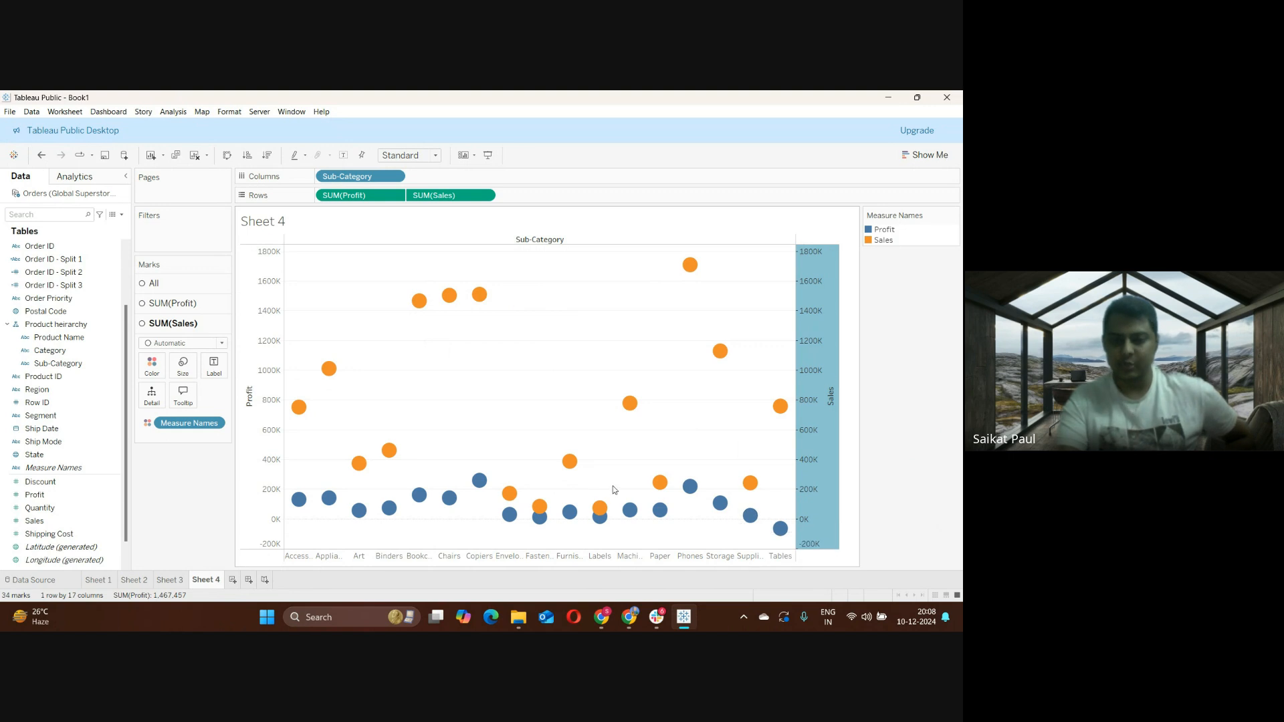
mouse_move(732, 495)
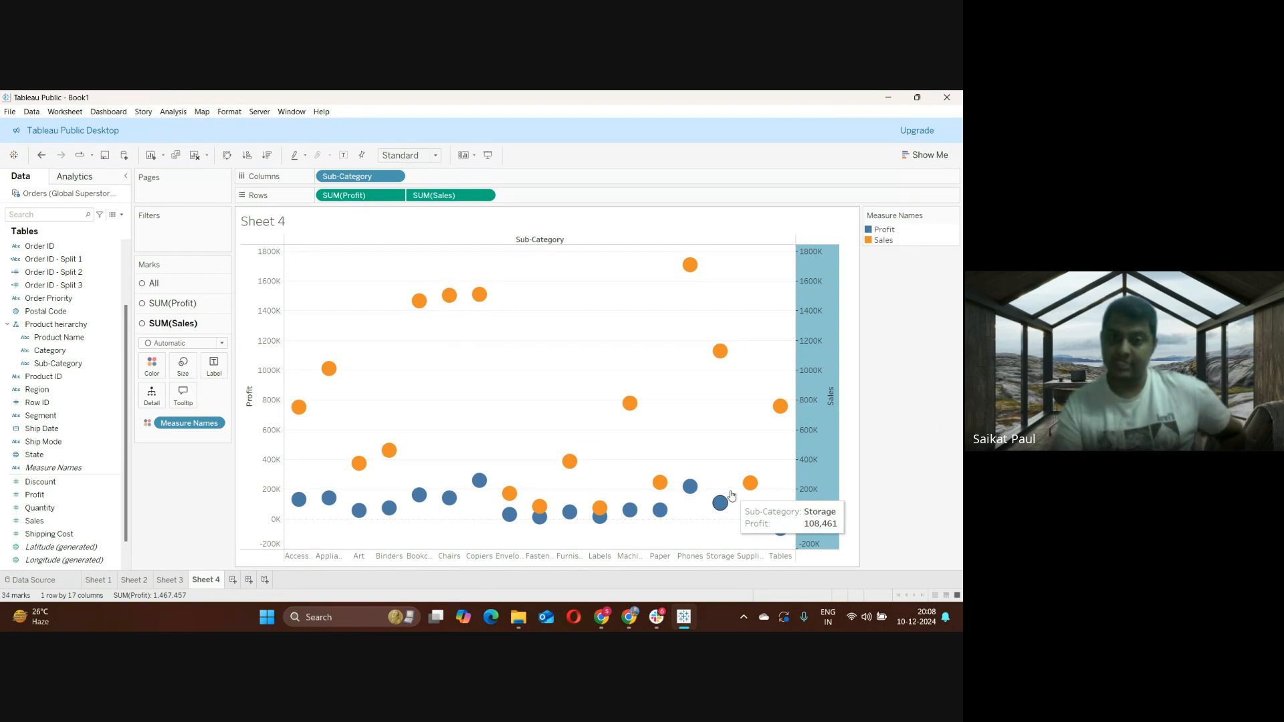
Show Profit as bars labelled with their Profit values and fit the Sheet 4 chart to Entire View
left_click(198, 307)
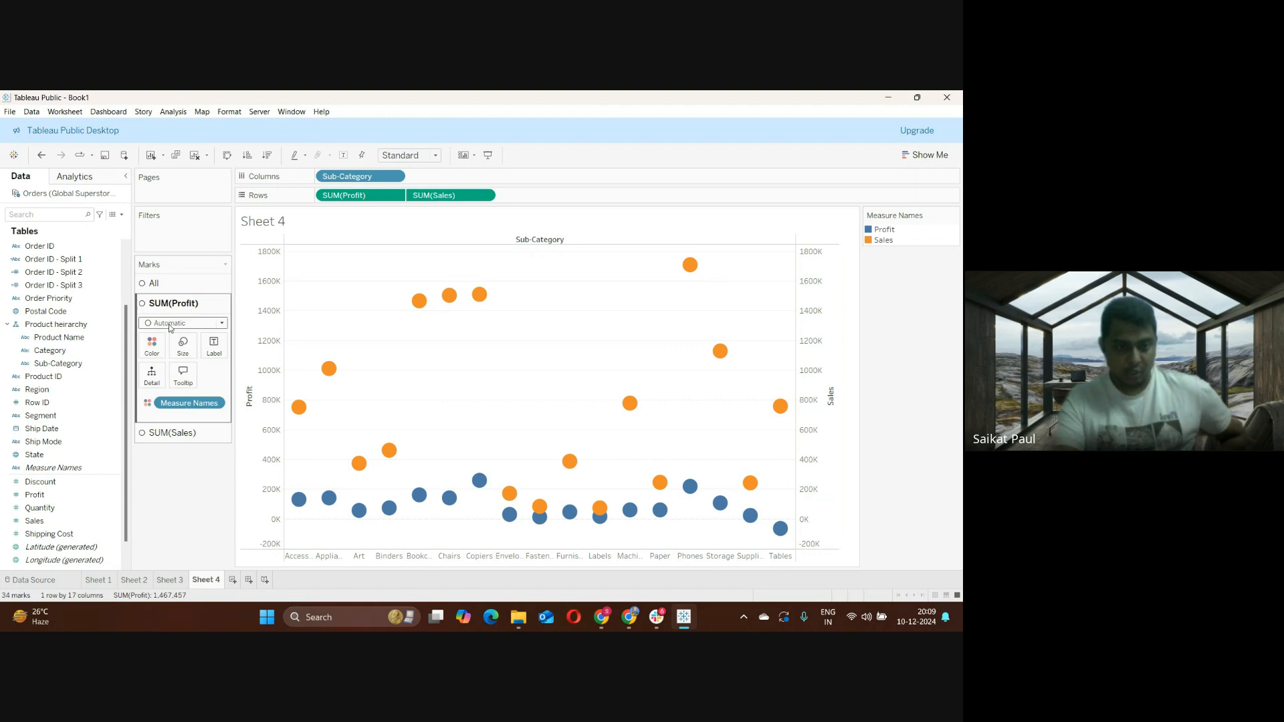
left_click(223, 324)
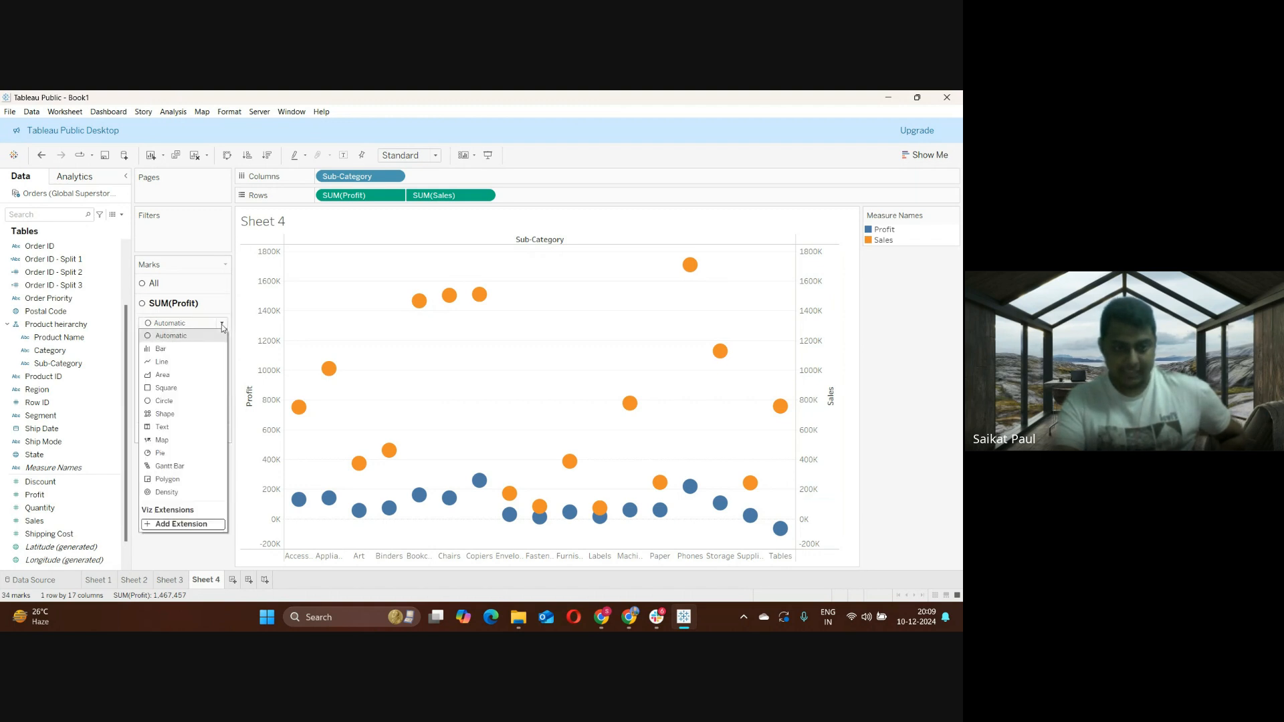
left_click(161, 349)
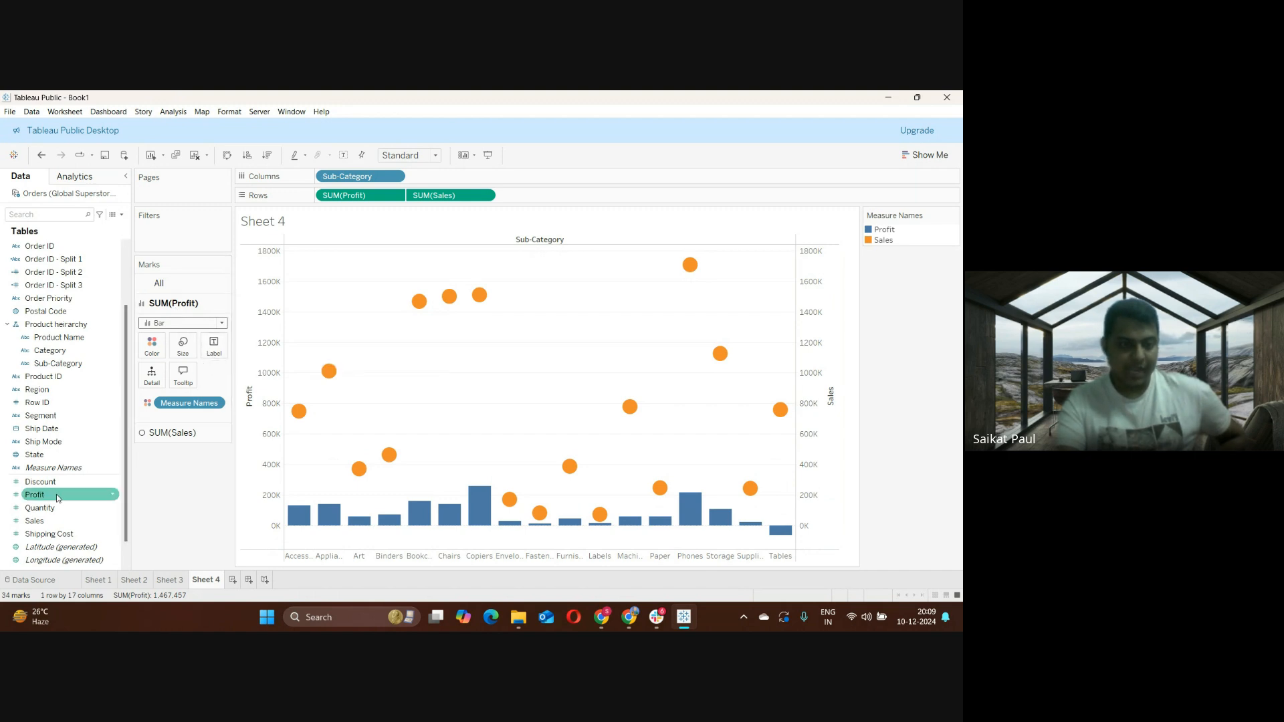
left_click_drag(35, 494, 213, 345)
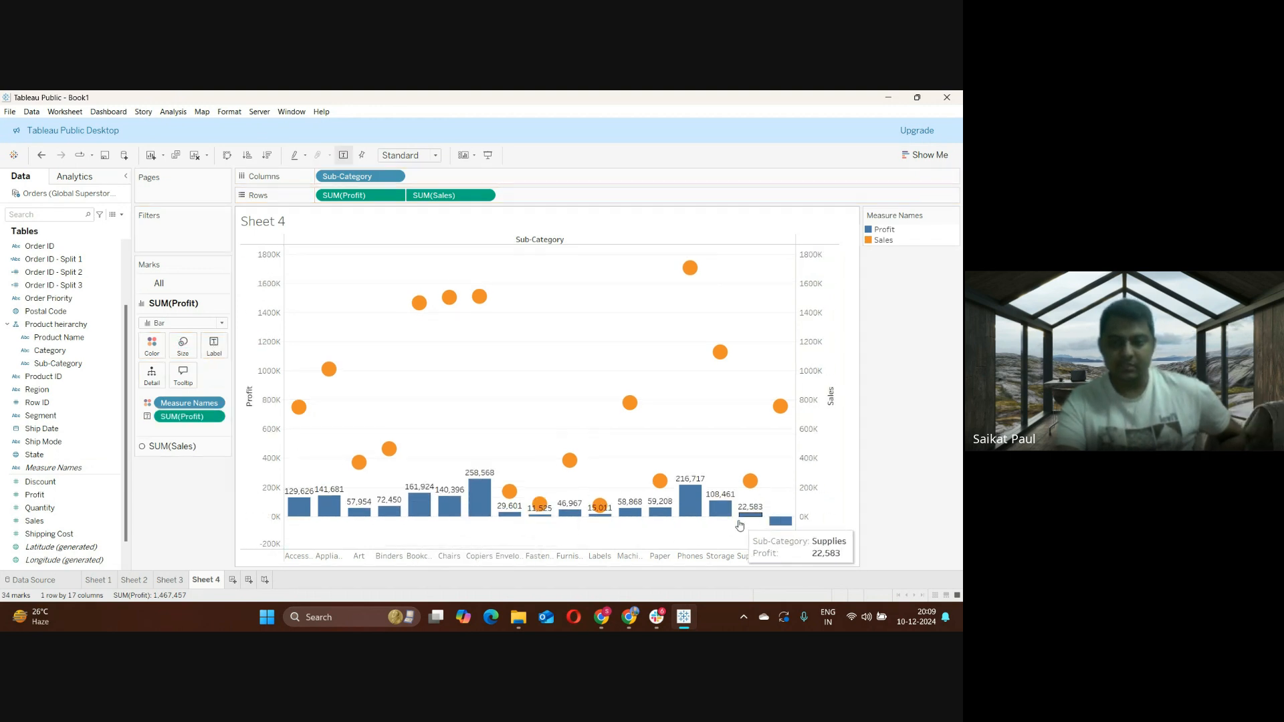
left_click(408, 155)
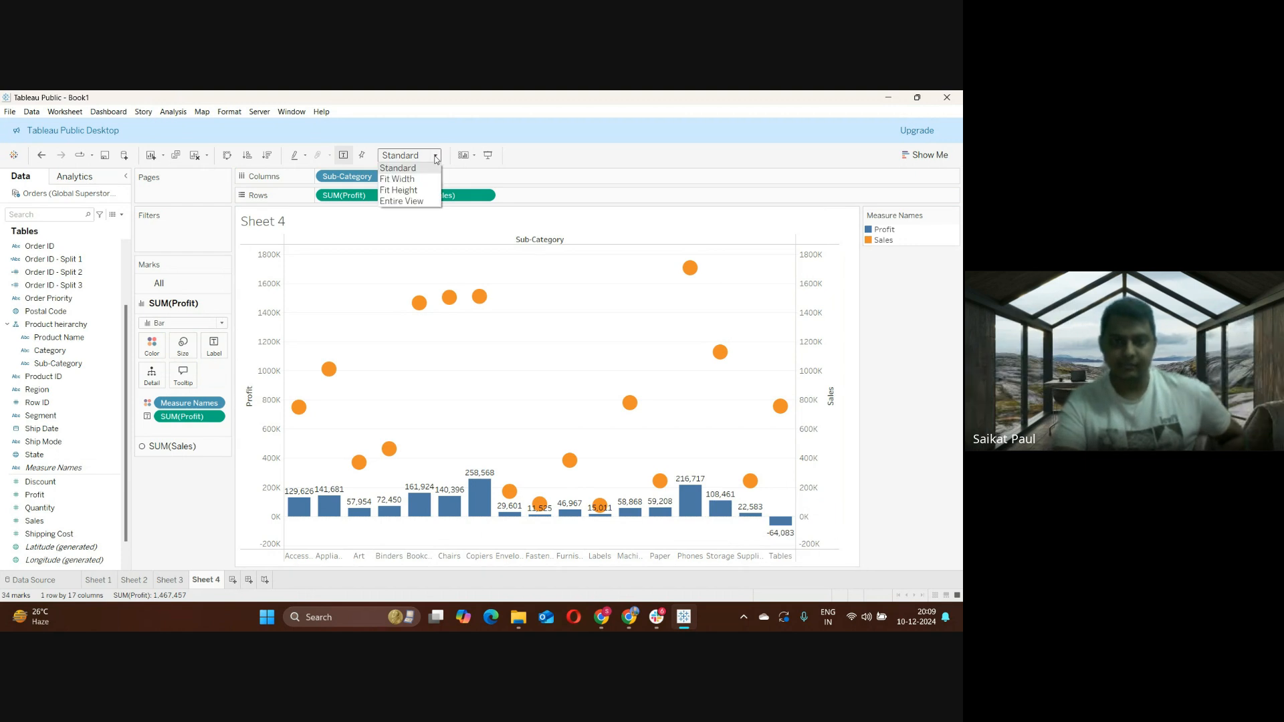
left_click(395, 205)
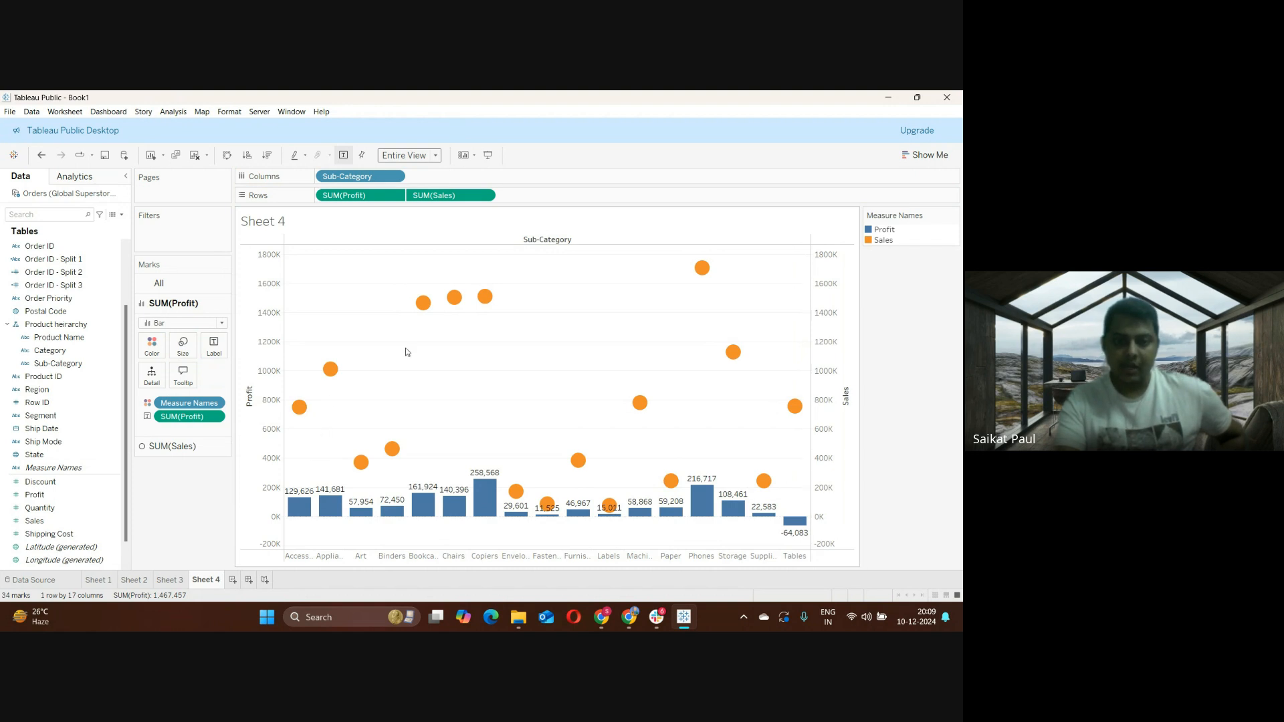
Show Sales as a line in the dual-axis chart and label its points with the Sales values
left_click(208, 446)
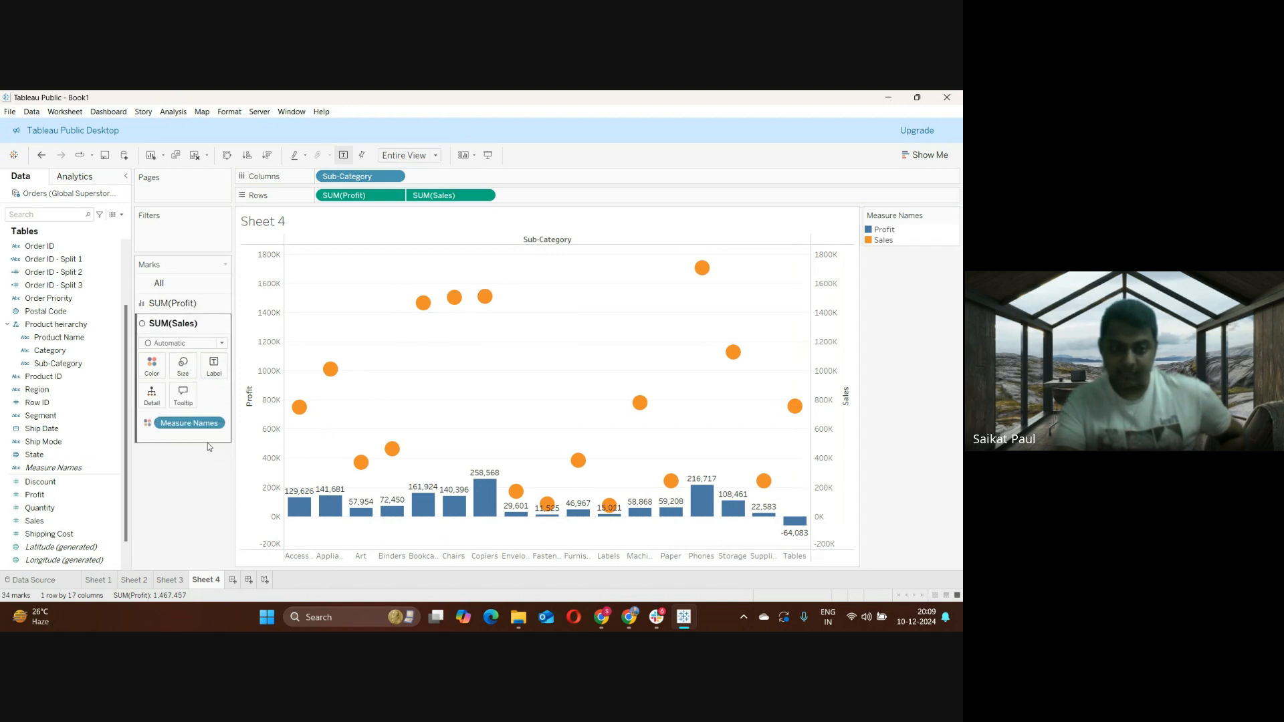
left_click(219, 342)
left_click(182, 382)
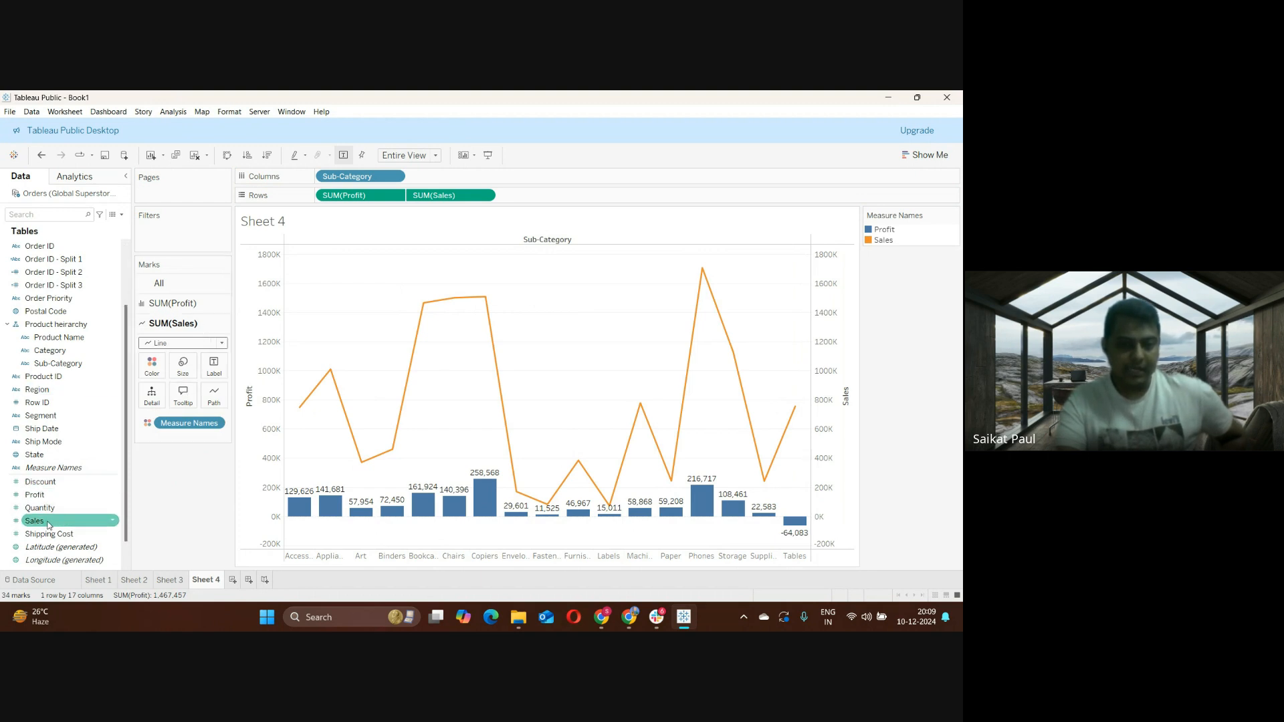
left_click_drag(35, 521, 212, 363)
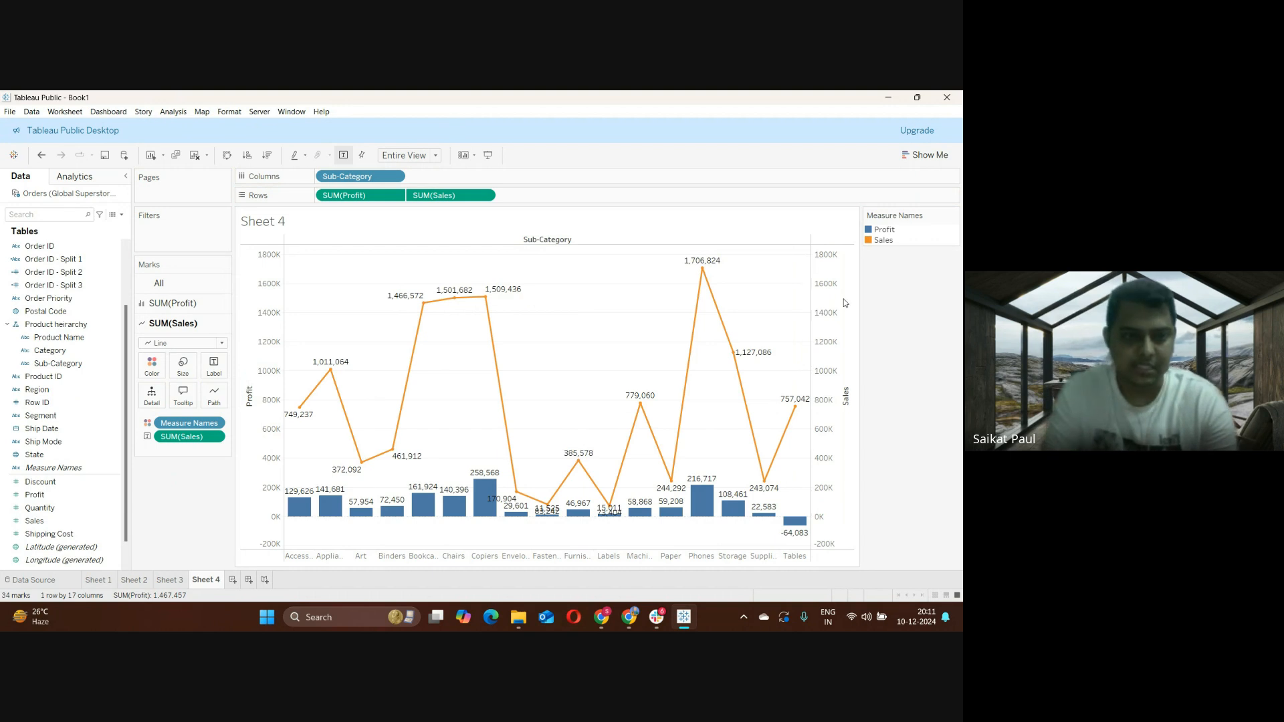
Create Sheet 5 with a bar chart of Sales by Sub-Category and swap rows and columns so the bars stand vertical
left_click(233, 579)
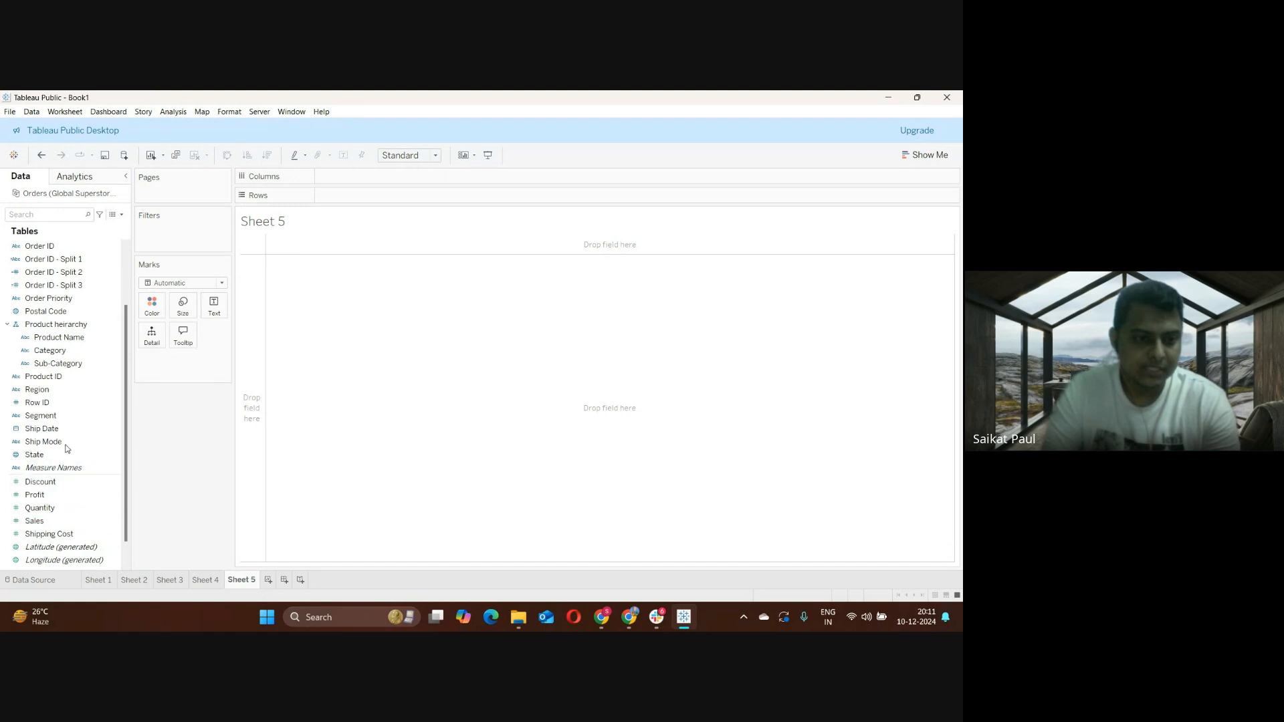
left_click_drag(58, 363, 361, 195)
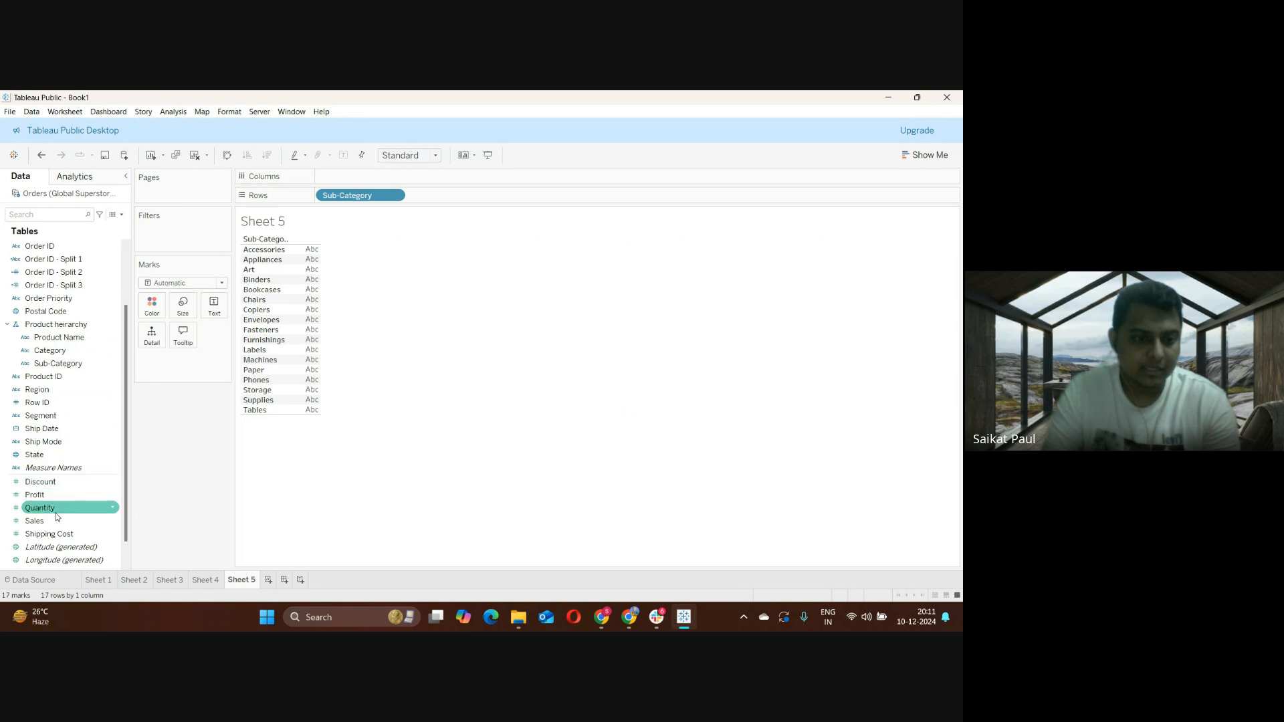
left_click_drag(35, 520, 357, 177)
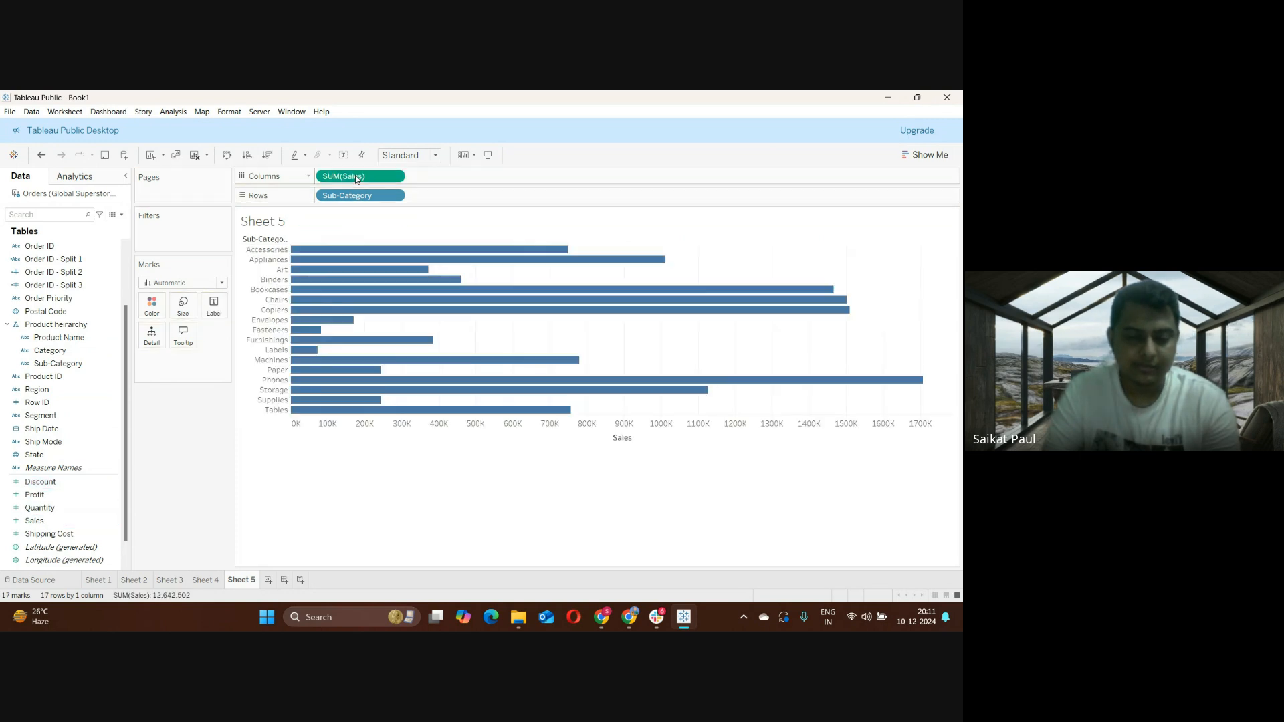
left_click(227, 156)
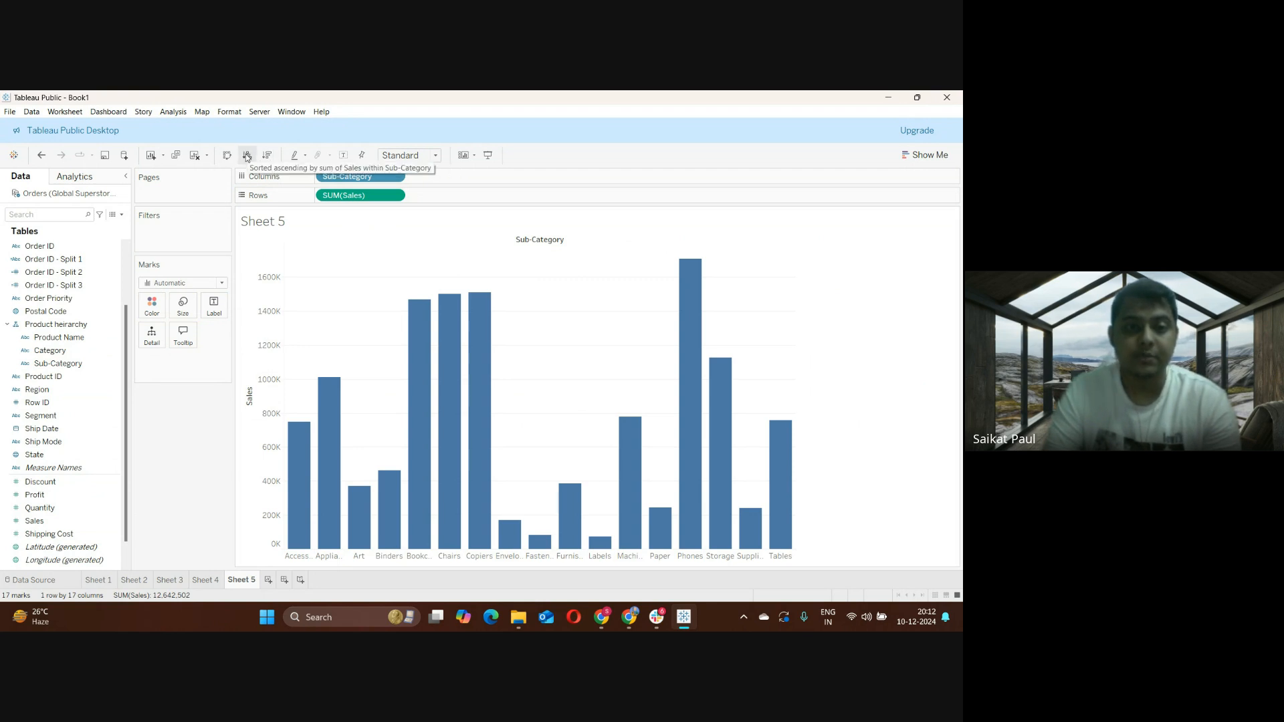
Try descending and ascending sorts of the sub-categories by Sales and swap the axes back and forth
left_click(267, 156)
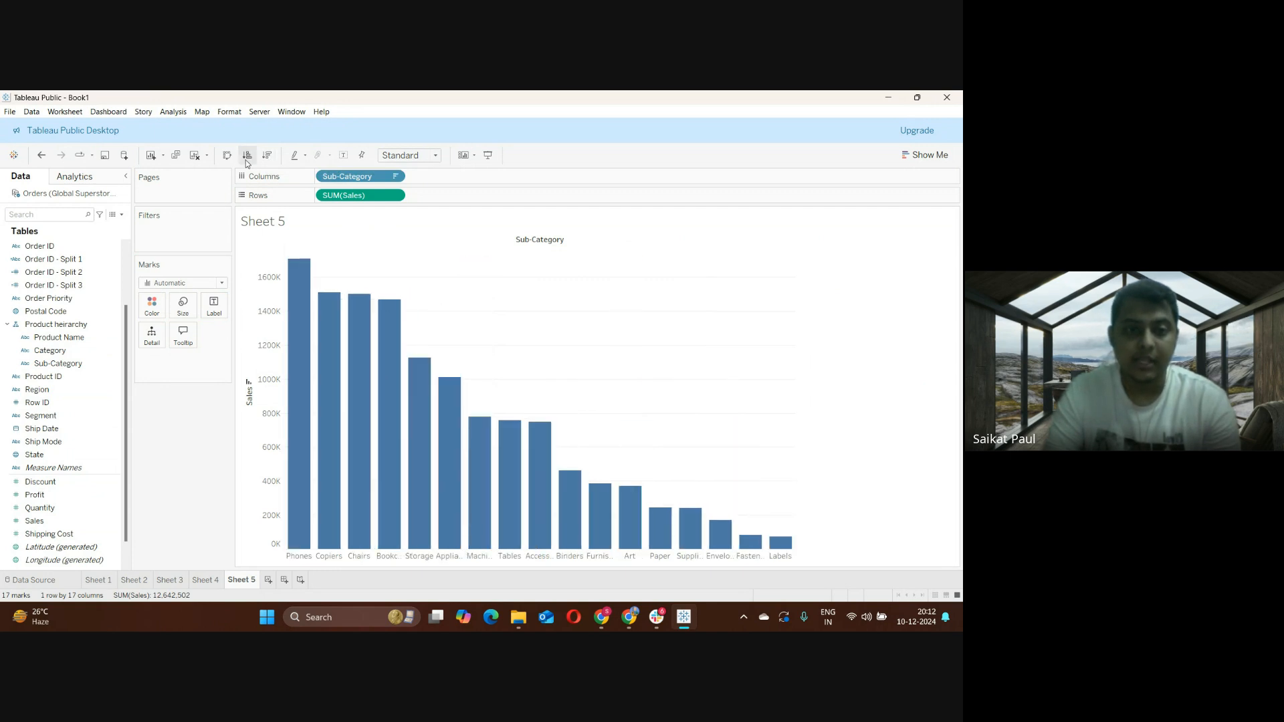
left_click(246, 159)
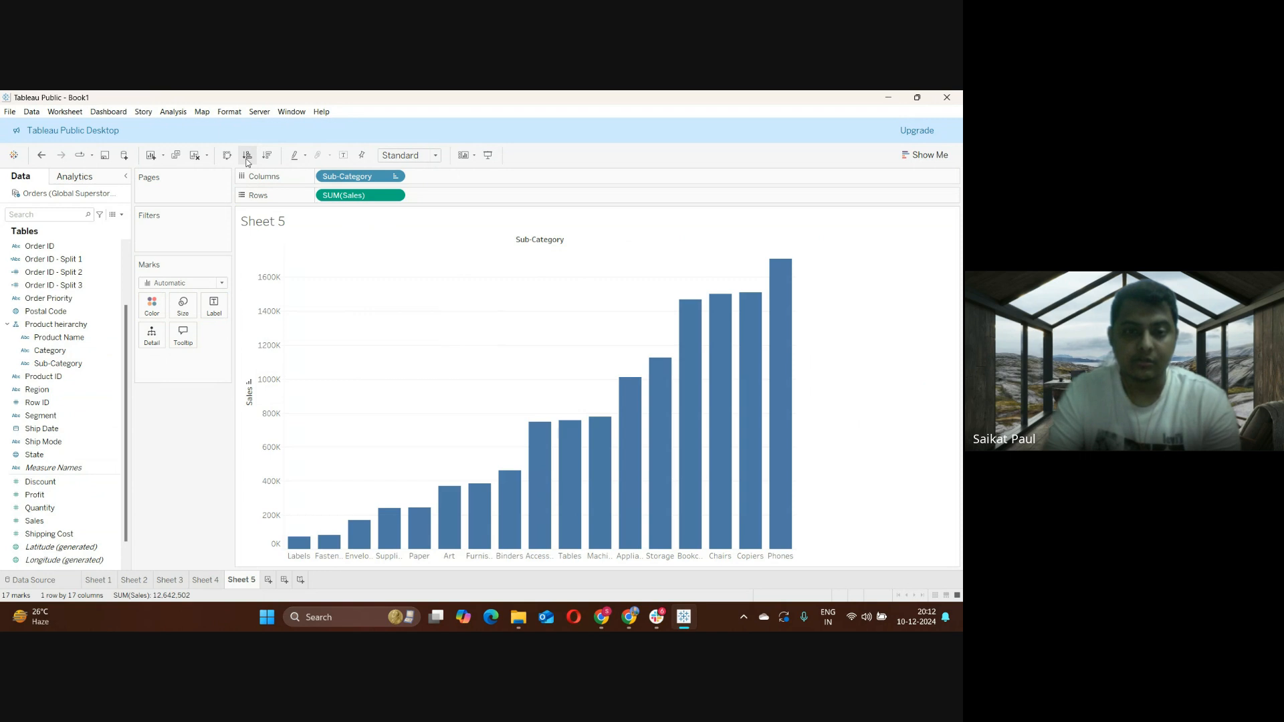
left_click(268, 156)
left_click(247, 158)
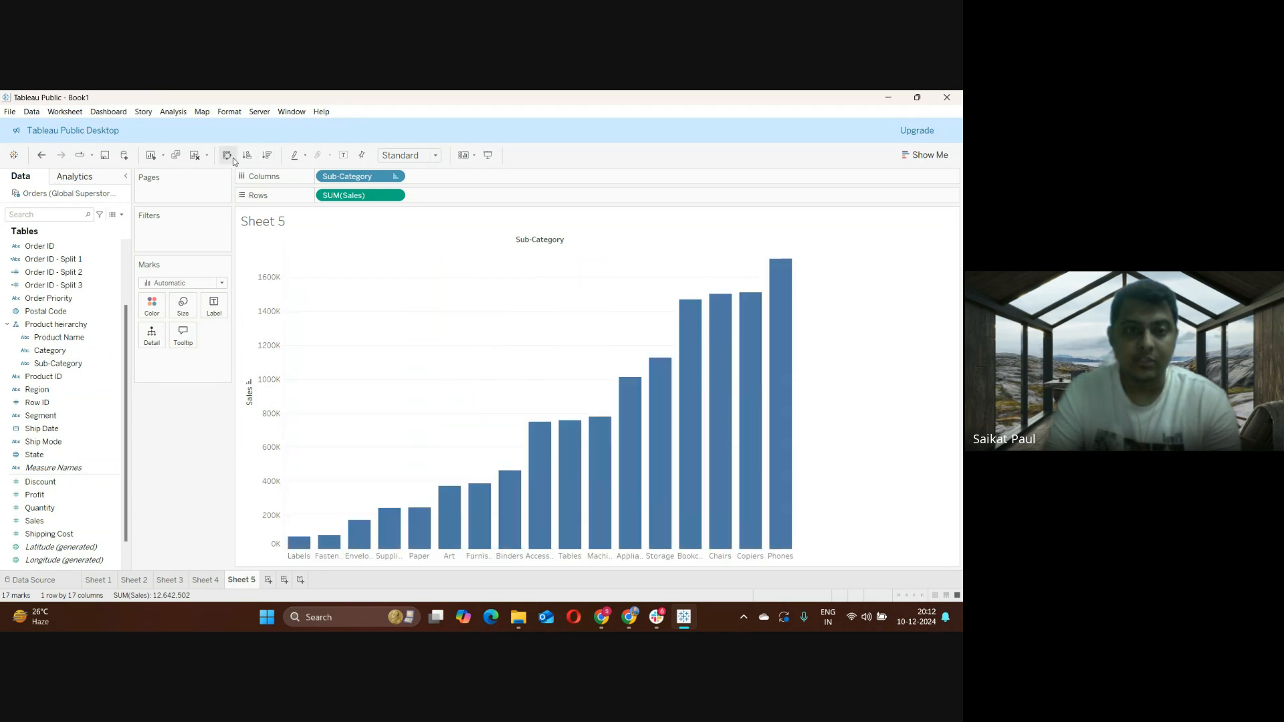
left_click(225, 157)
left_click(225, 158)
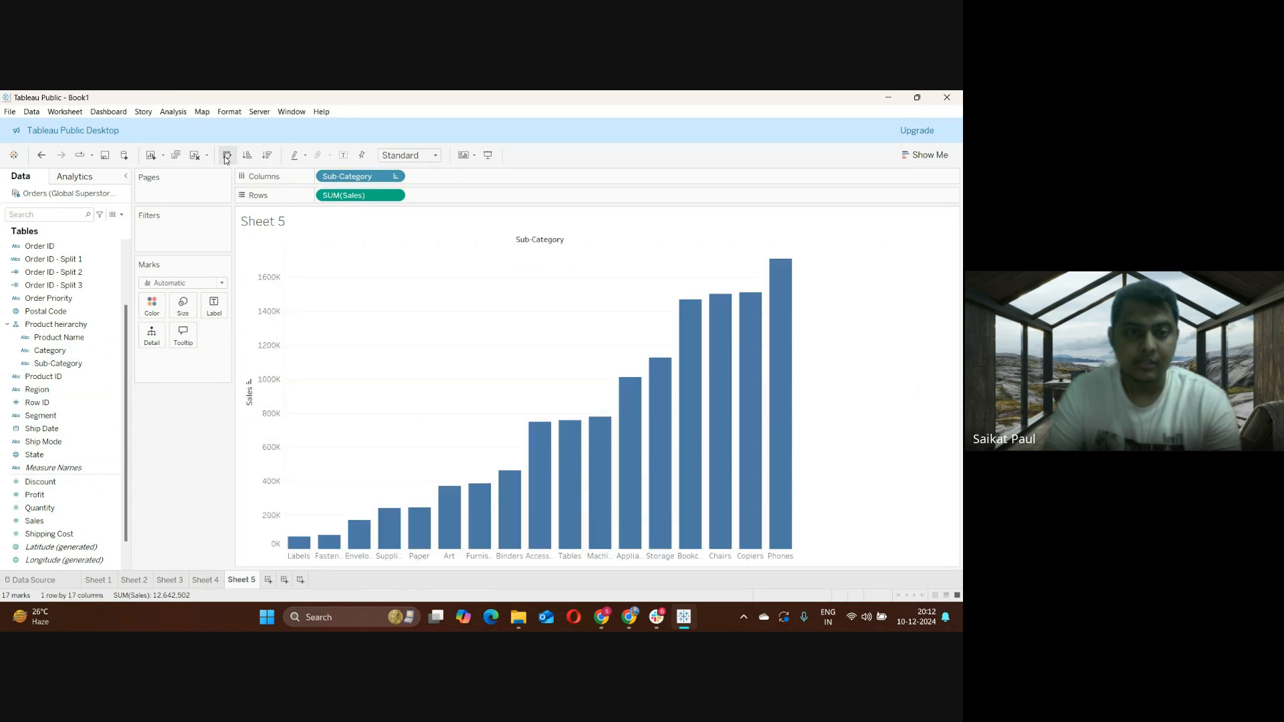
Sort the sub-categories by Sales in descending order and label the bars with the Sales values
left_click(267, 156)
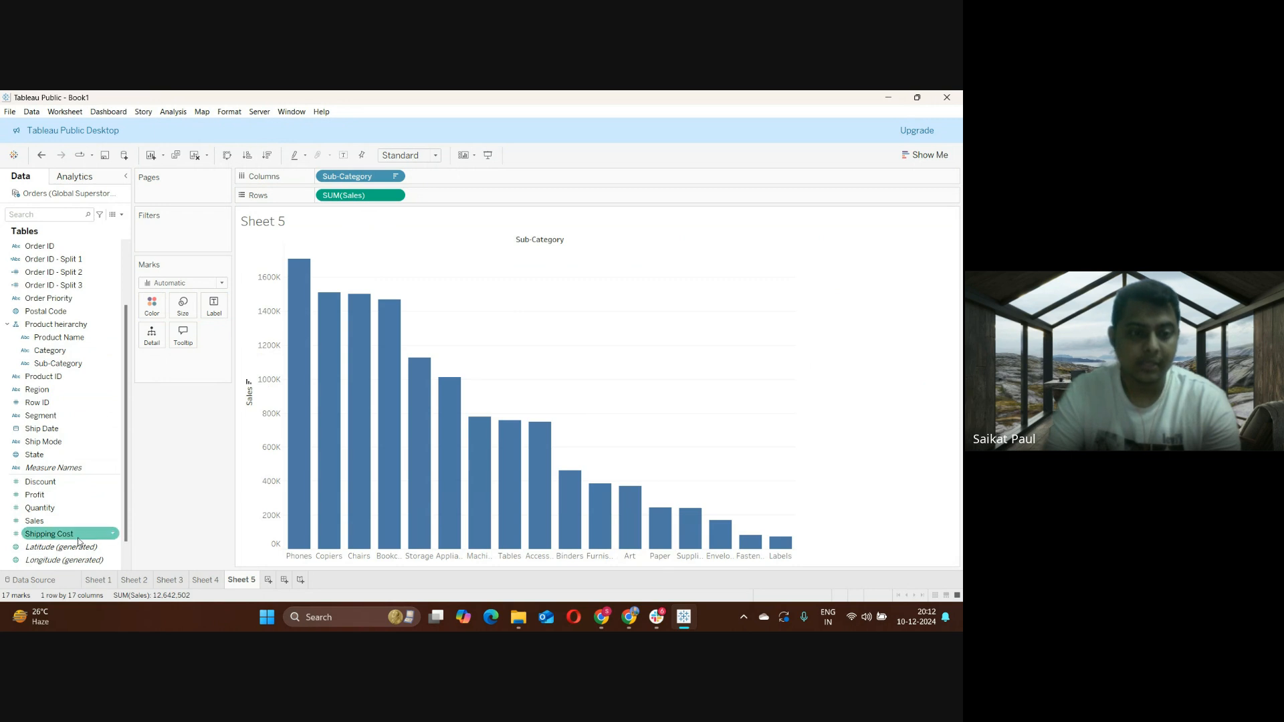
left_click_drag(71, 519, 214, 304)
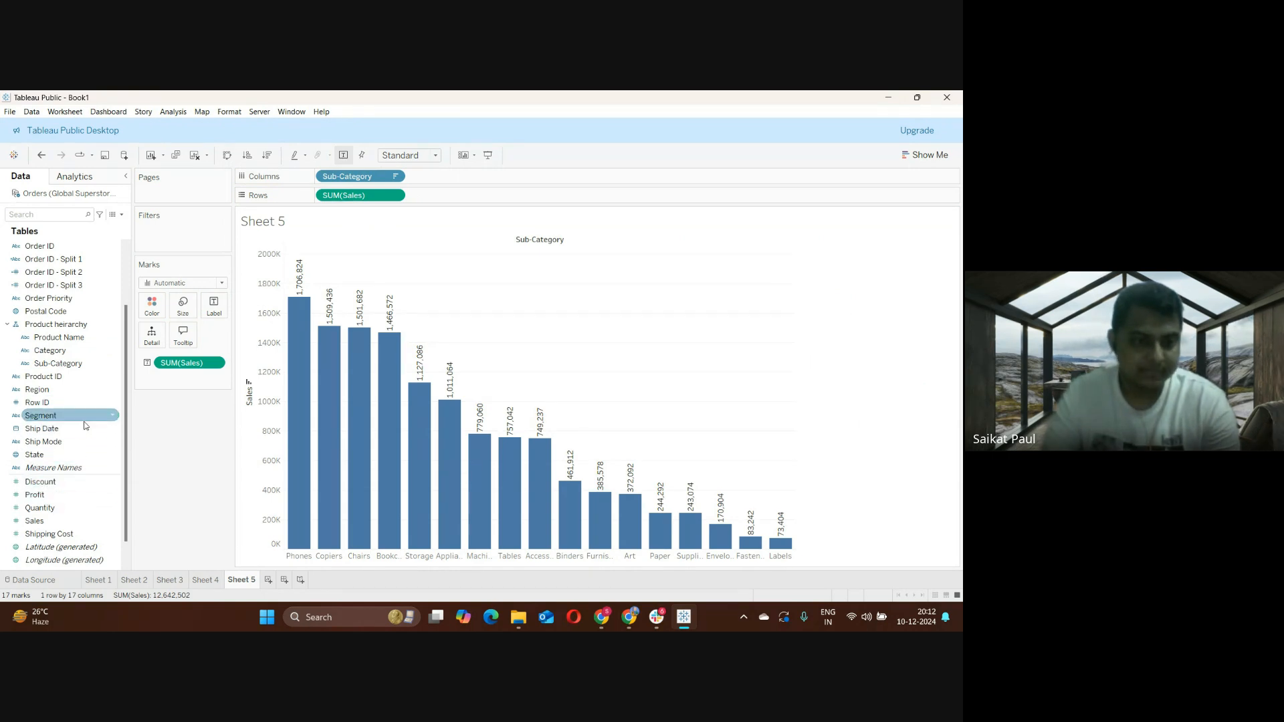
Page the Sheet 5 chart by Order Date at the quarter-with-year level
scroll(80, 425, "up", 2)
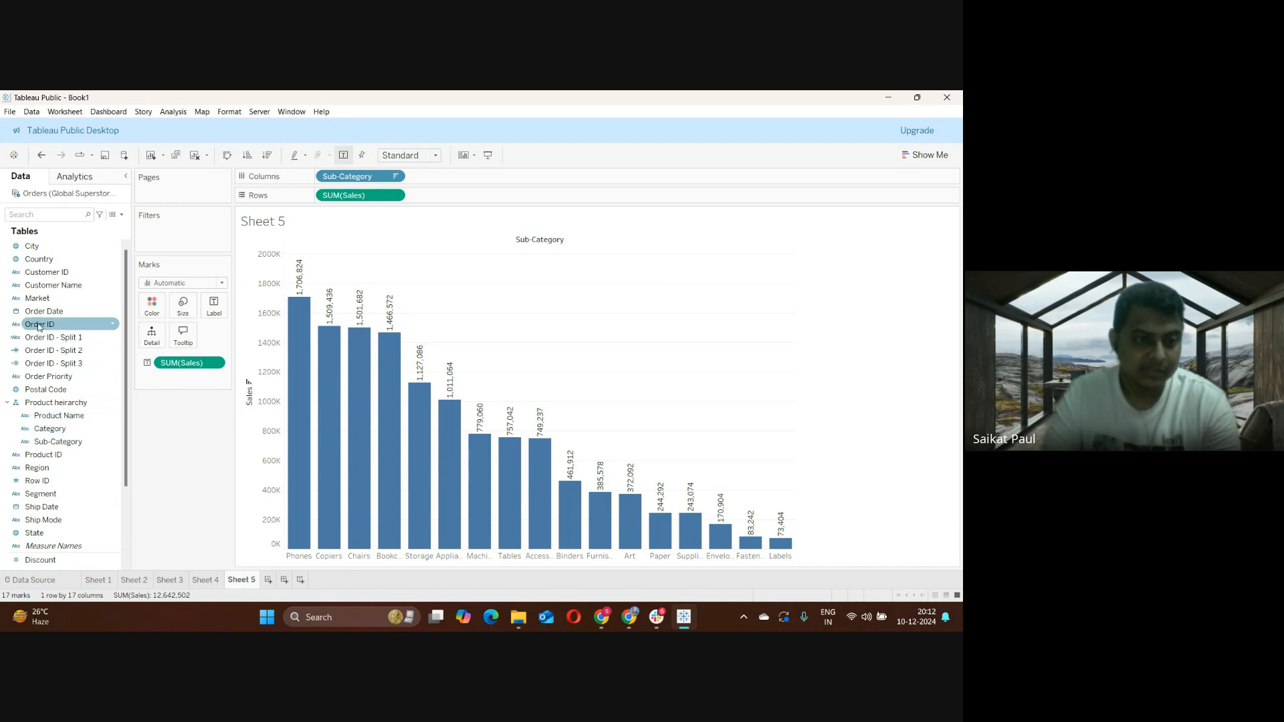
left_click_drag(45, 311, 159, 185)
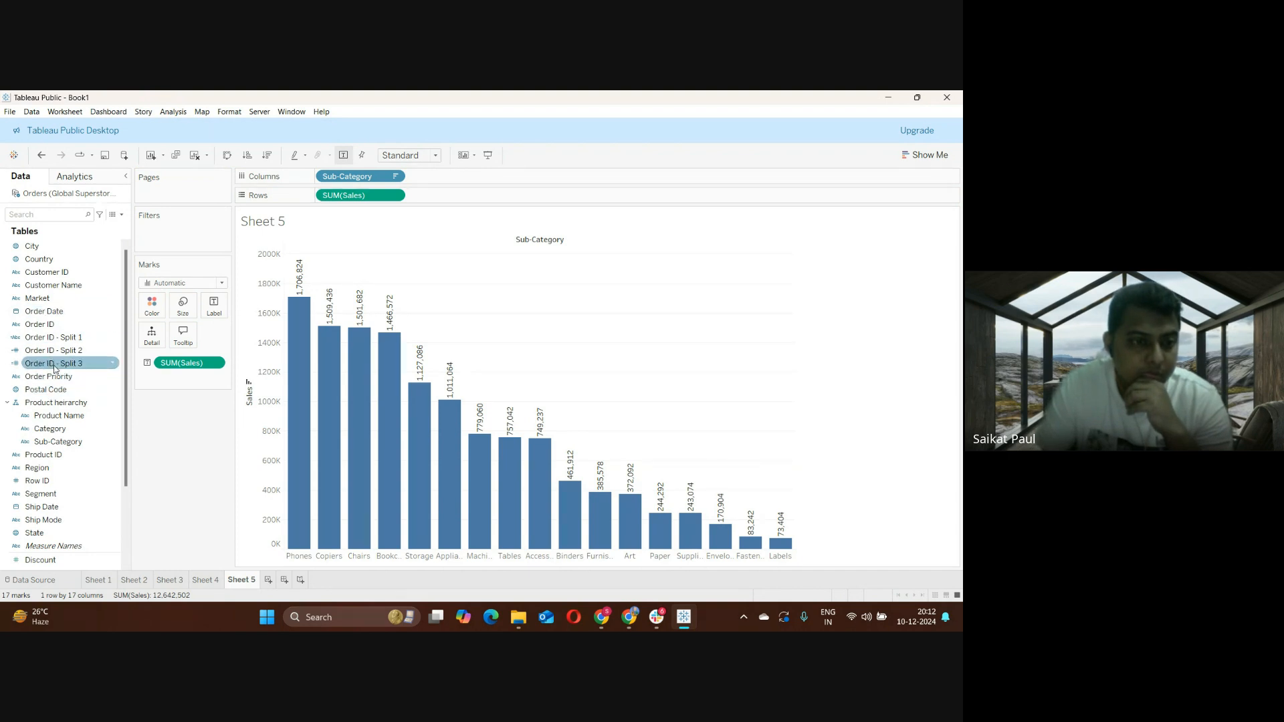
left_click_drag(60, 294, 164, 194)
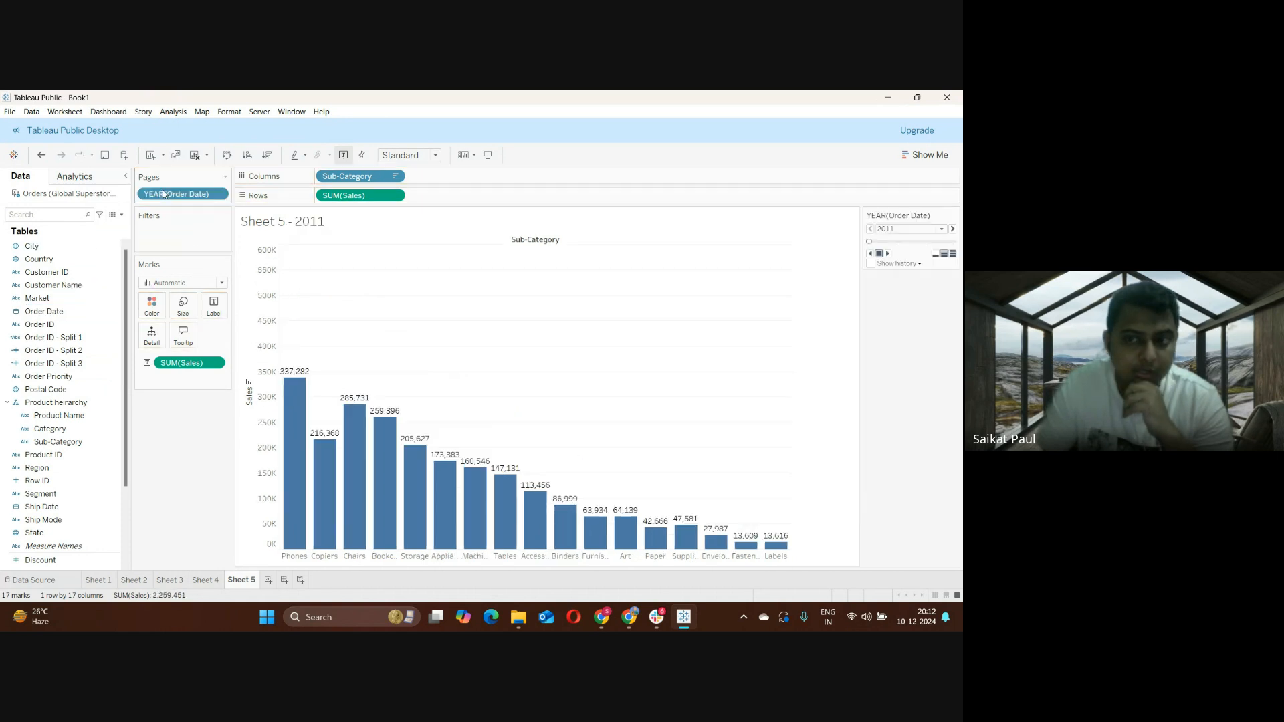
left_click(219, 194)
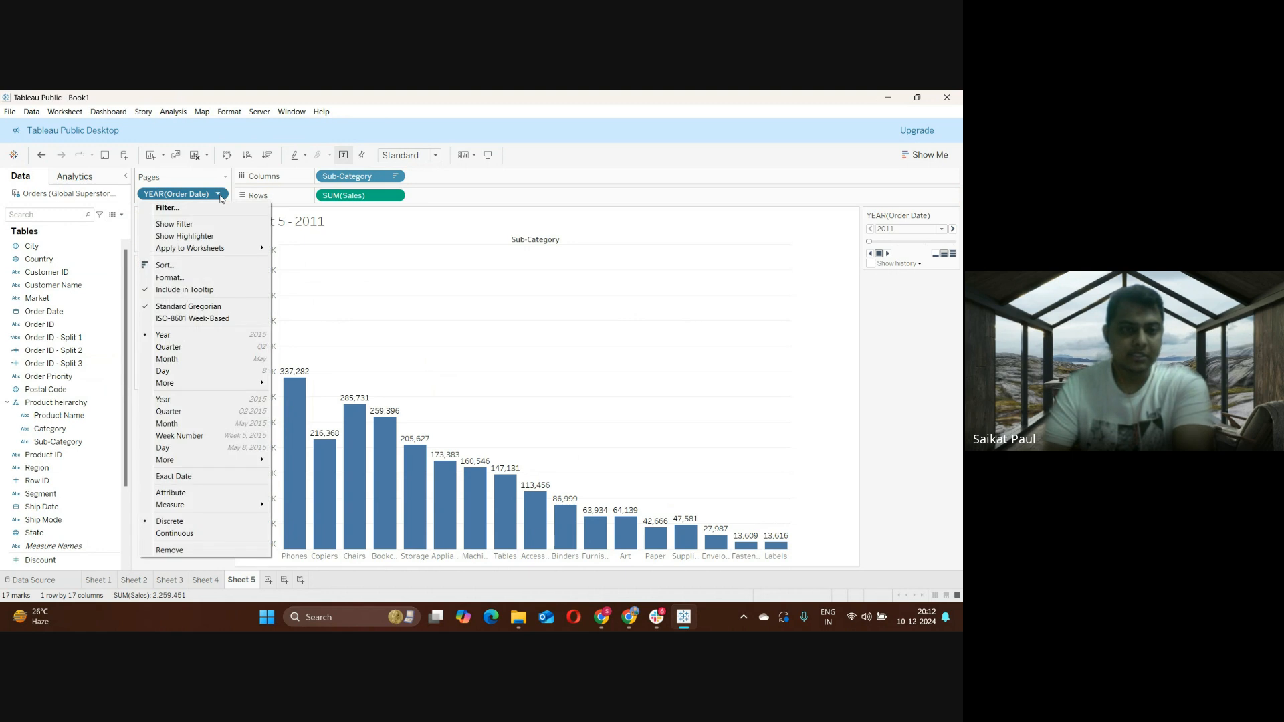
left_click(179, 414)
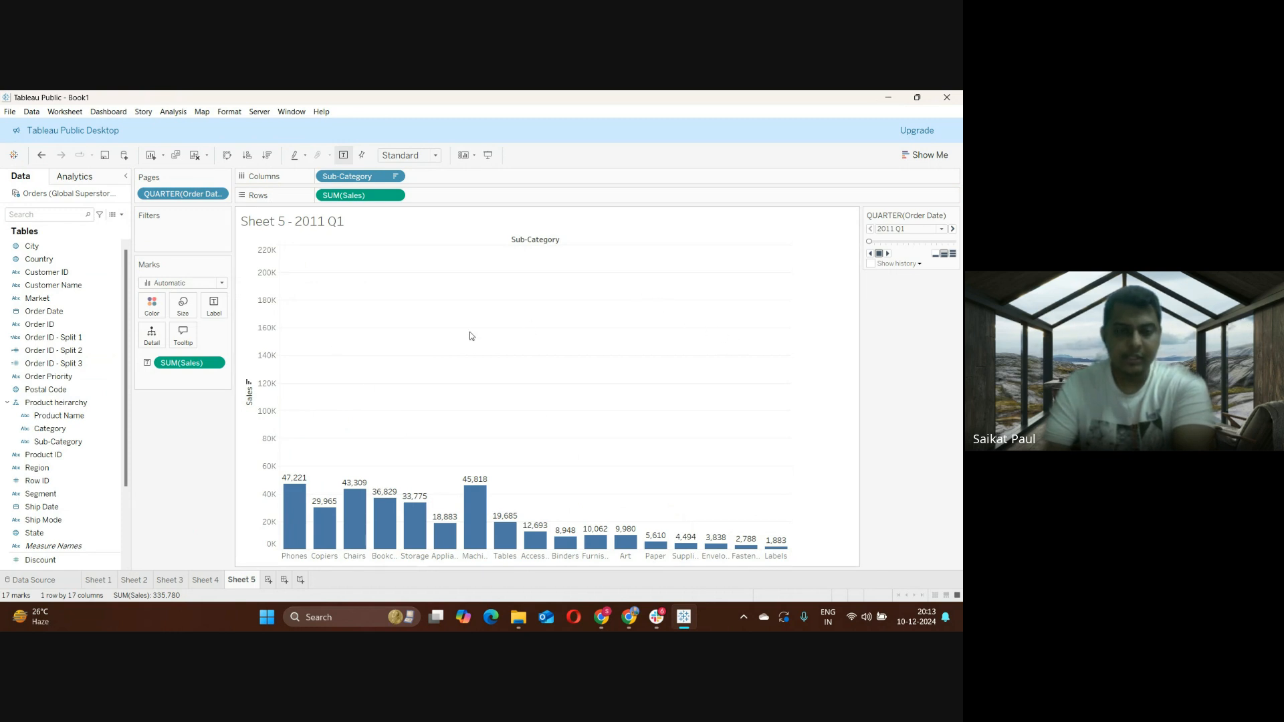
Step the chart pages forward to 2011 Q3 and back to 2011 Q1
left_click(952, 229)
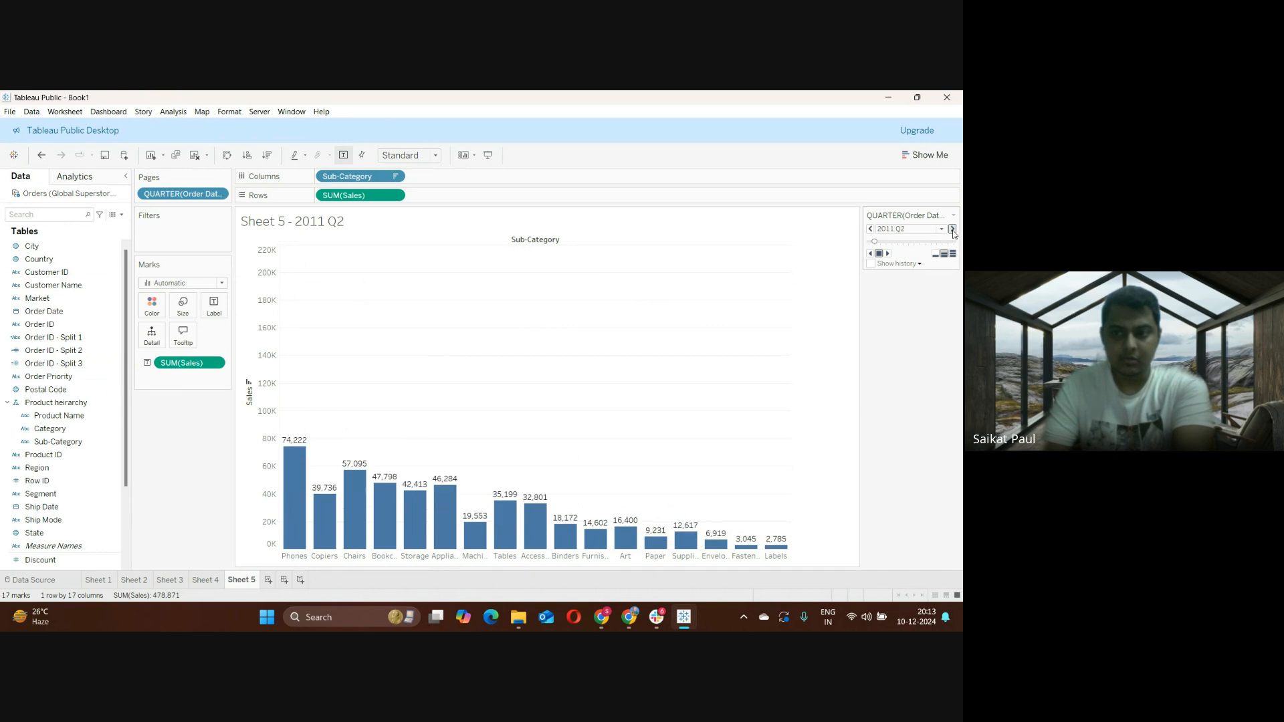
left_click(952, 229)
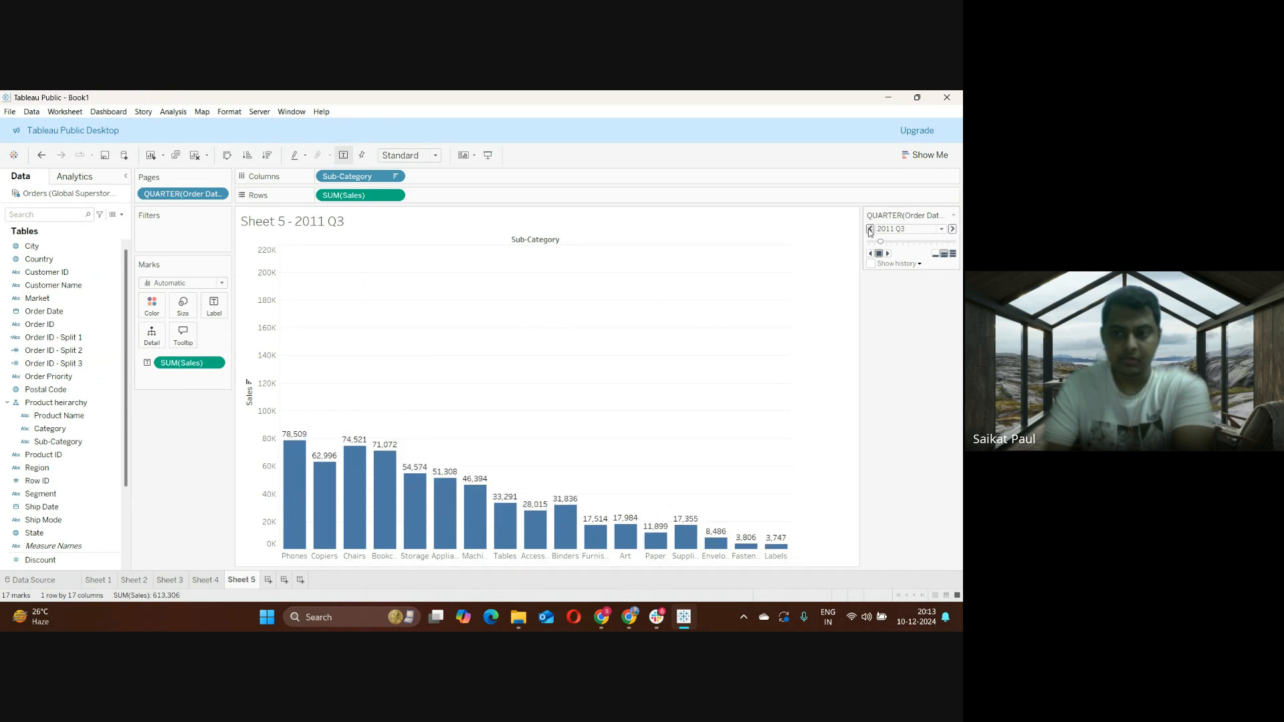
left_click(870, 228)
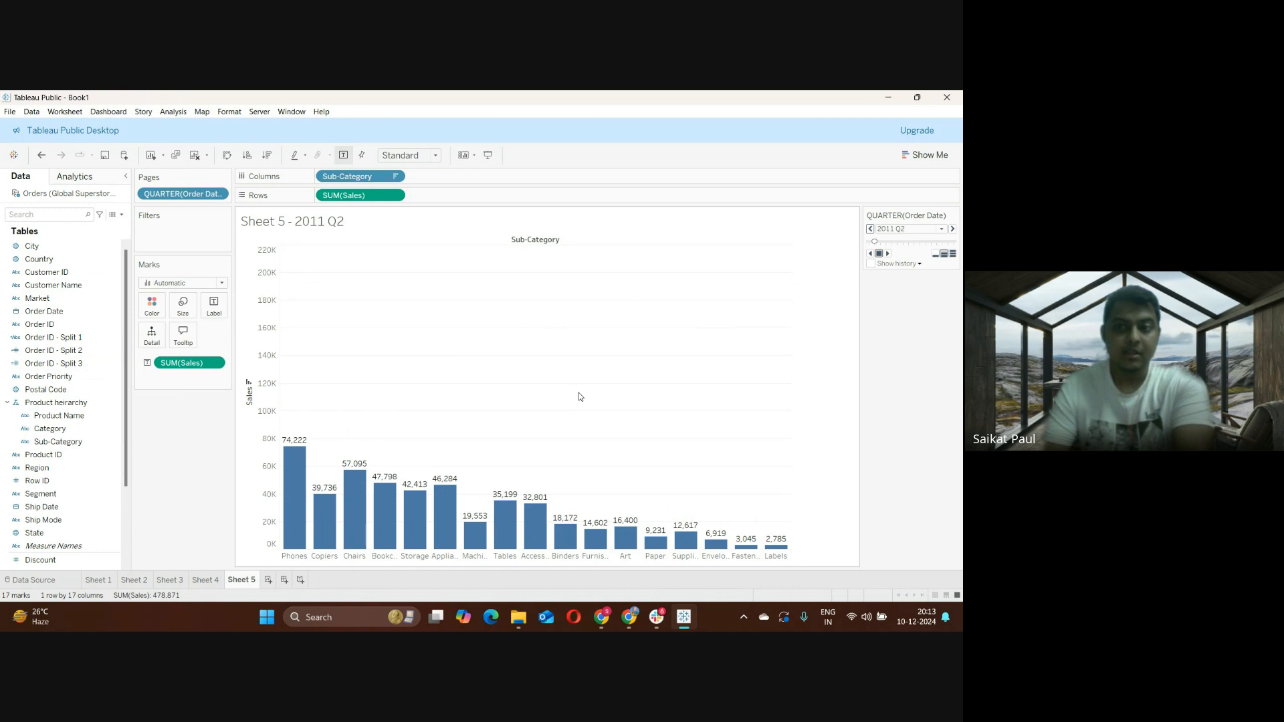
left_click(870, 229)
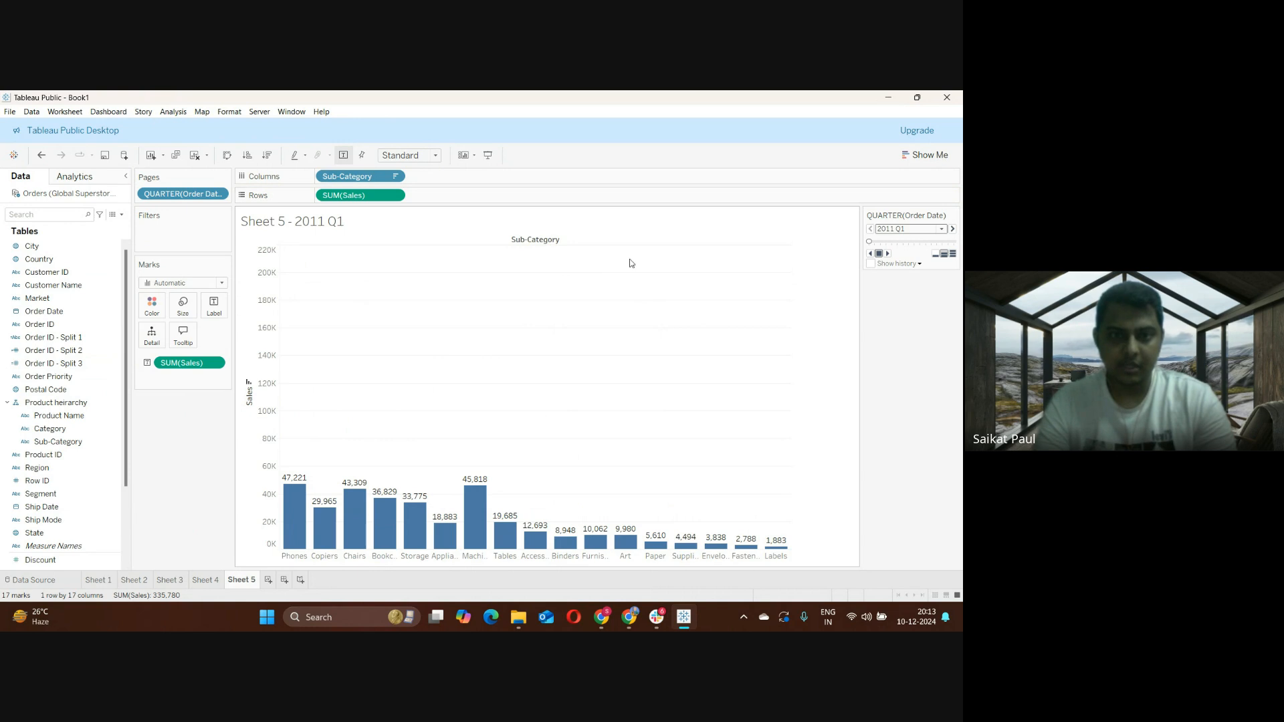
Show Sheet 5 in presentation mode and play the quarterly pages forward from 2011 Q1
left_click(488, 156)
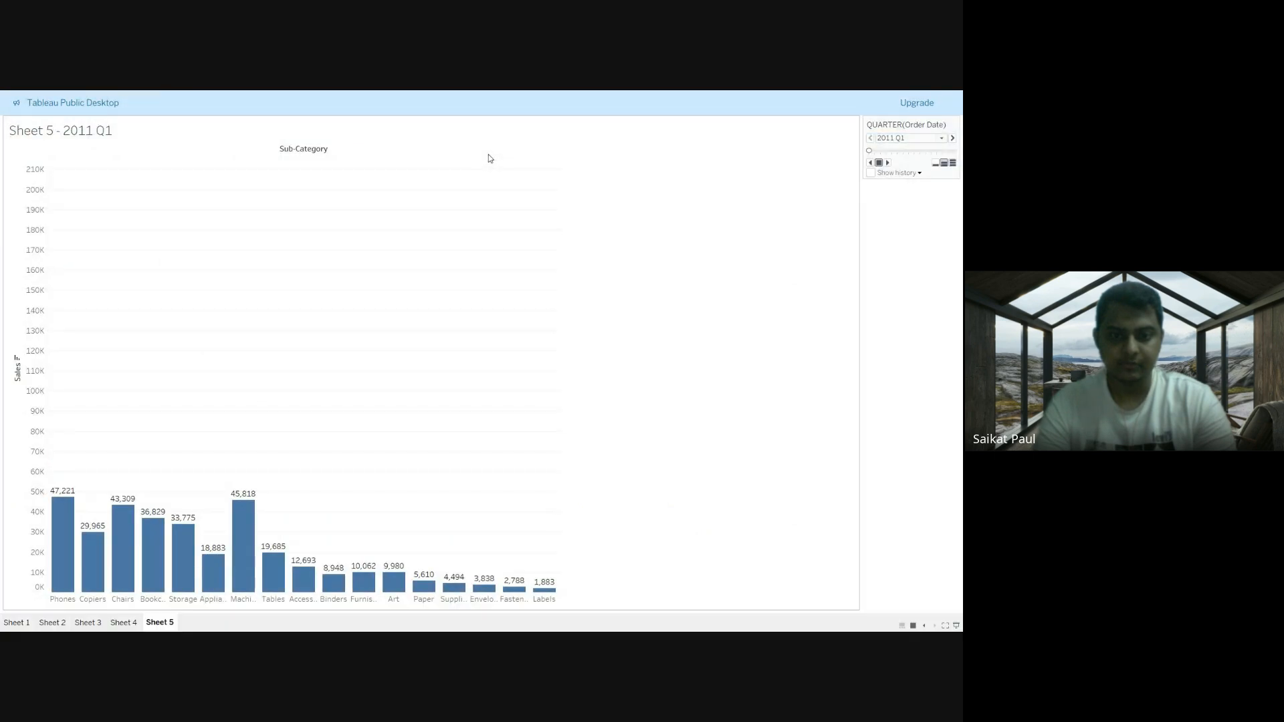
left_click(887, 164)
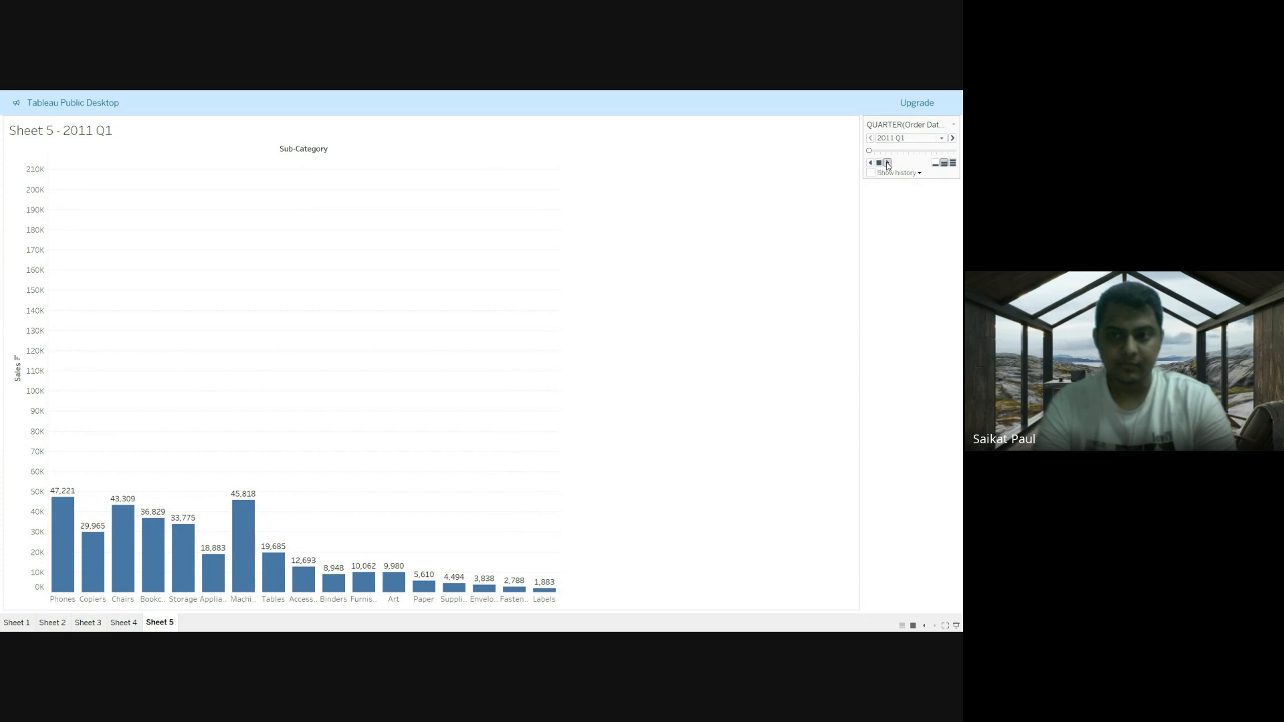
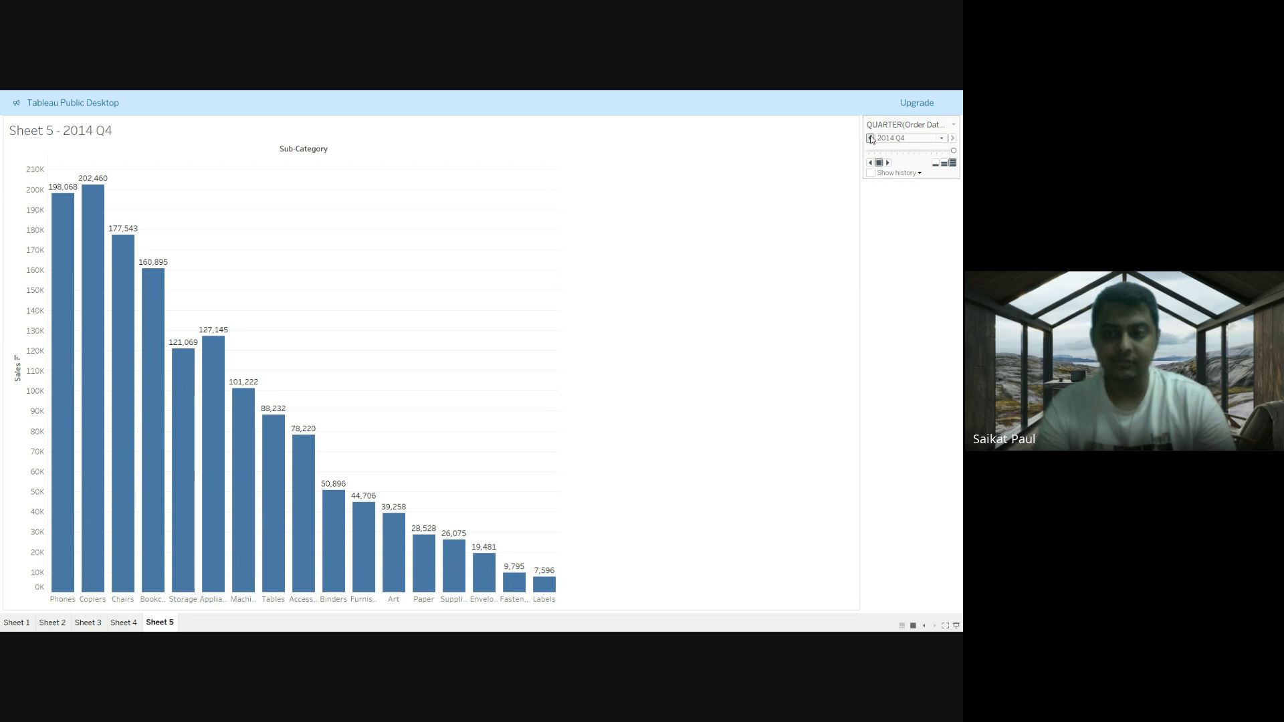
Step the quarterly pages back from 2014 Q4 to 2013 Q1, and return the paging to 2011 Q1
left_click(870, 138)
left_click(871, 139)
left_click(870, 138)
left_click(870, 138)
left_click(870, 139)
left_click(870, 138)
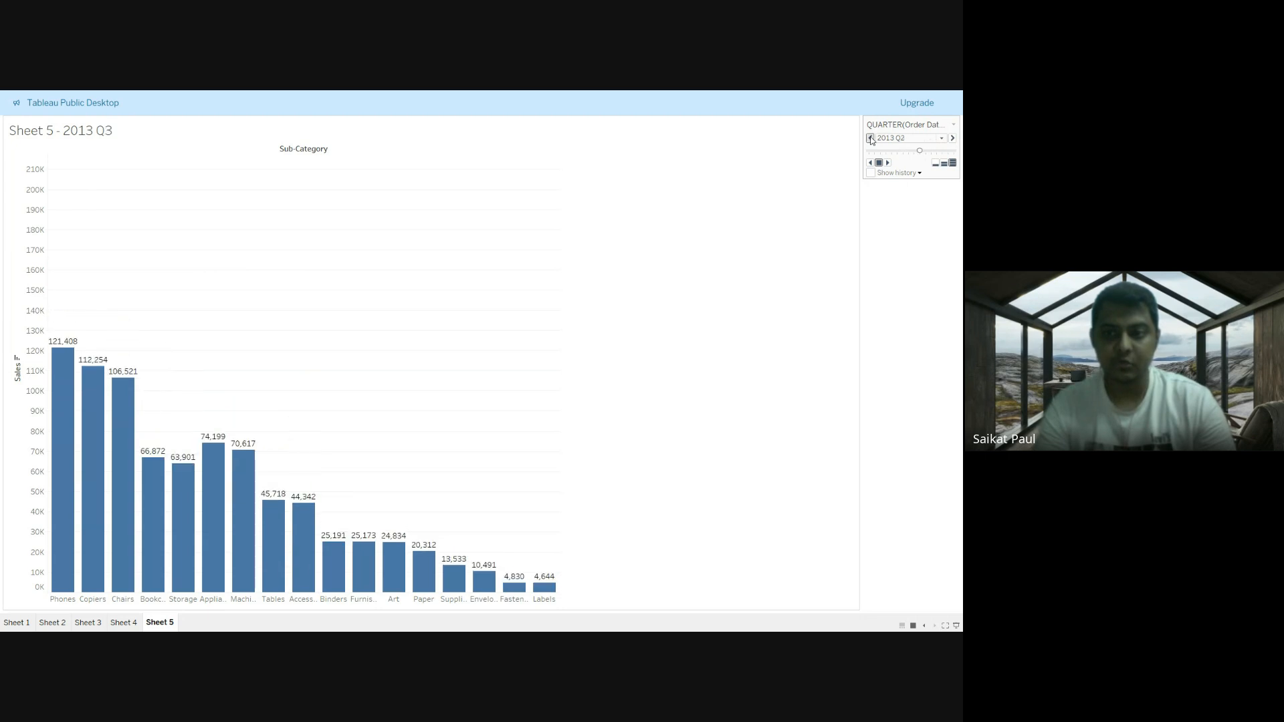
left_click(870, 139)
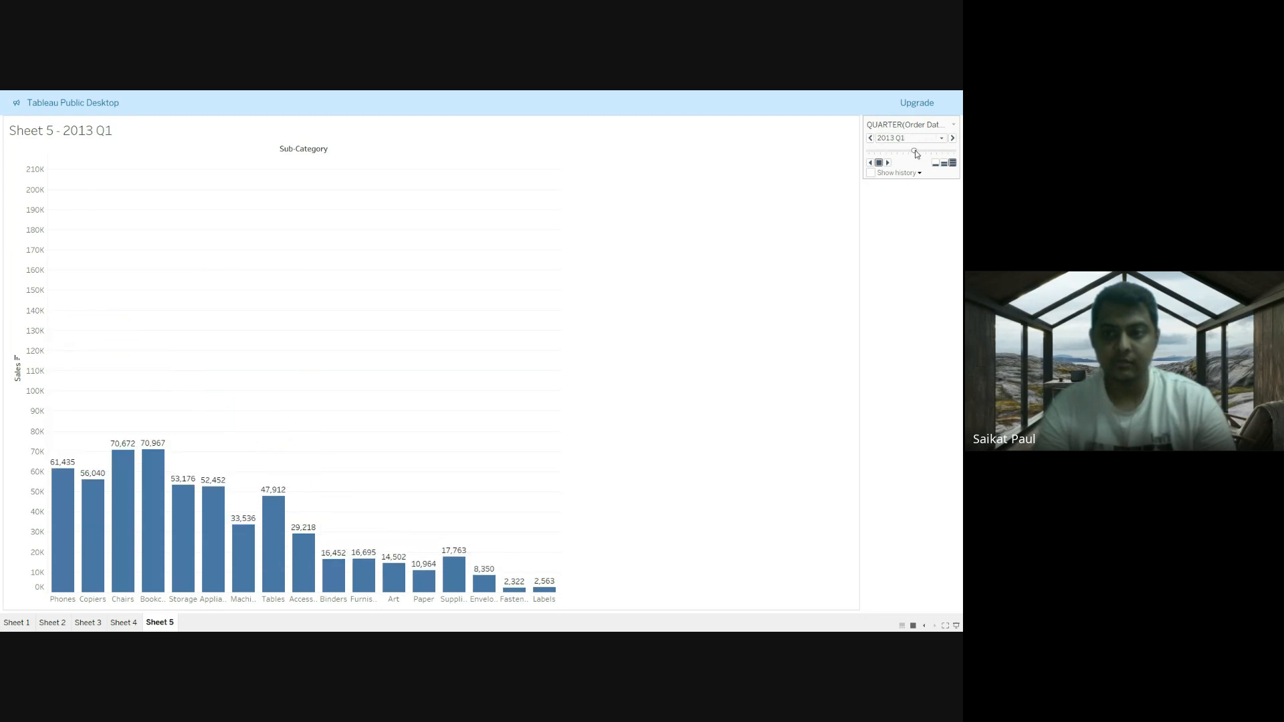
left_click_drag(915, 153, 835, 171)
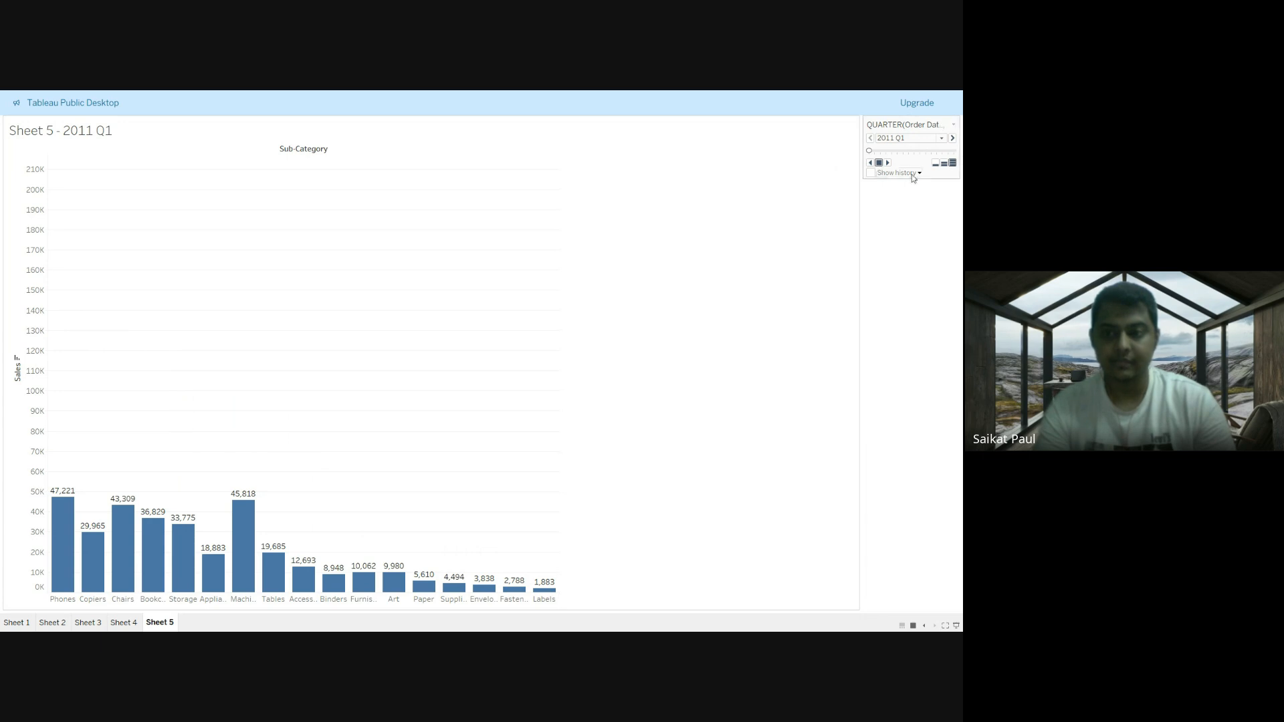
Play the quarterly pages forward from 2011 Q1 to 2014 Q4 and exit presentation mode
left_click(887, 162)
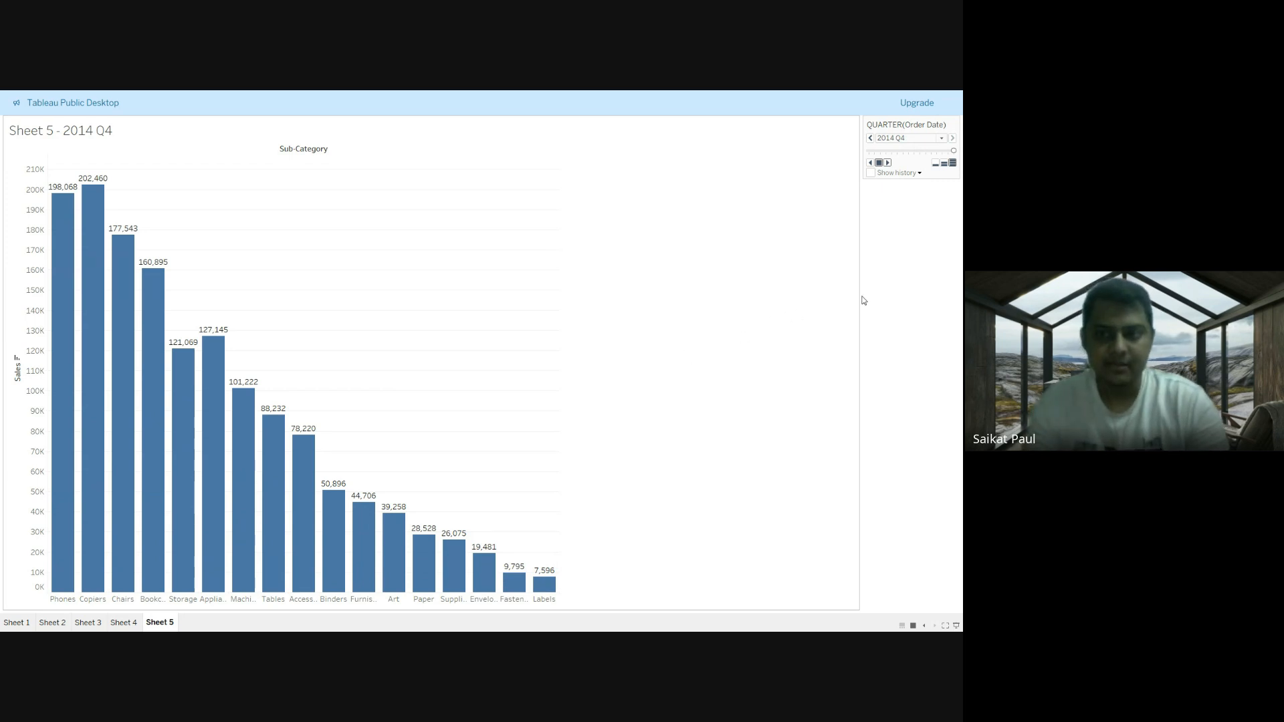
key("Escape")
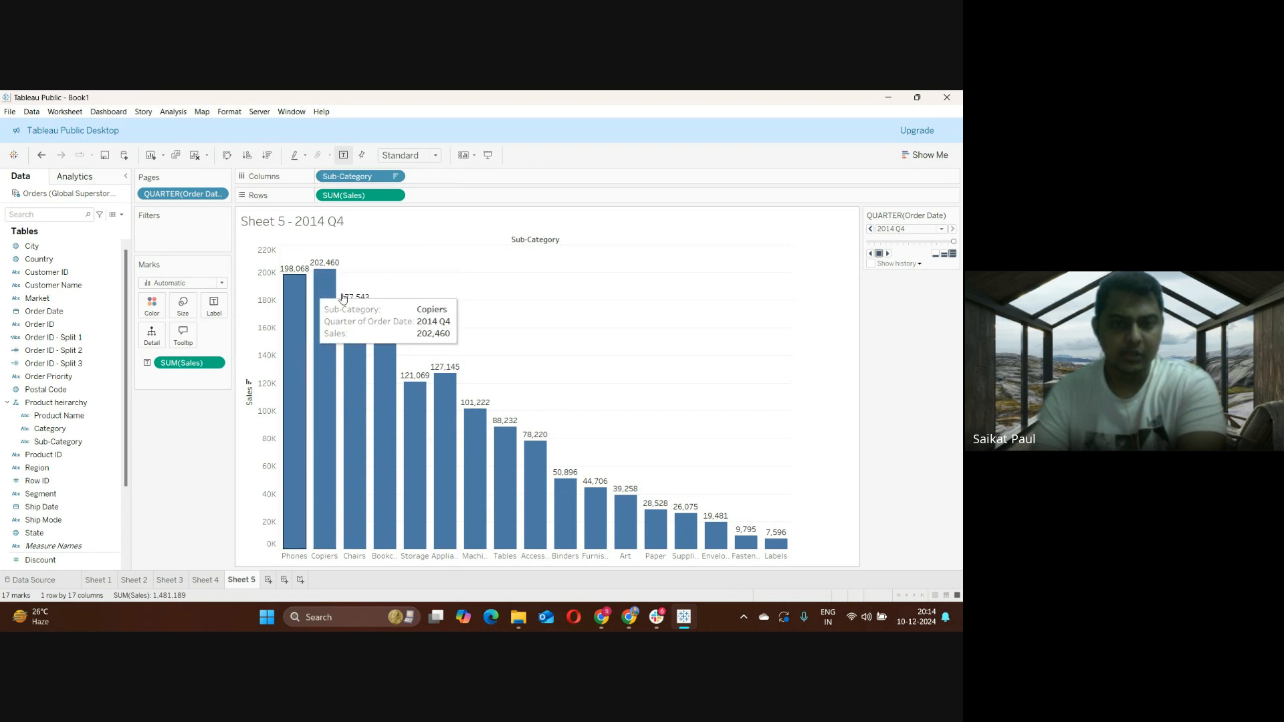
right_click(299, 302)
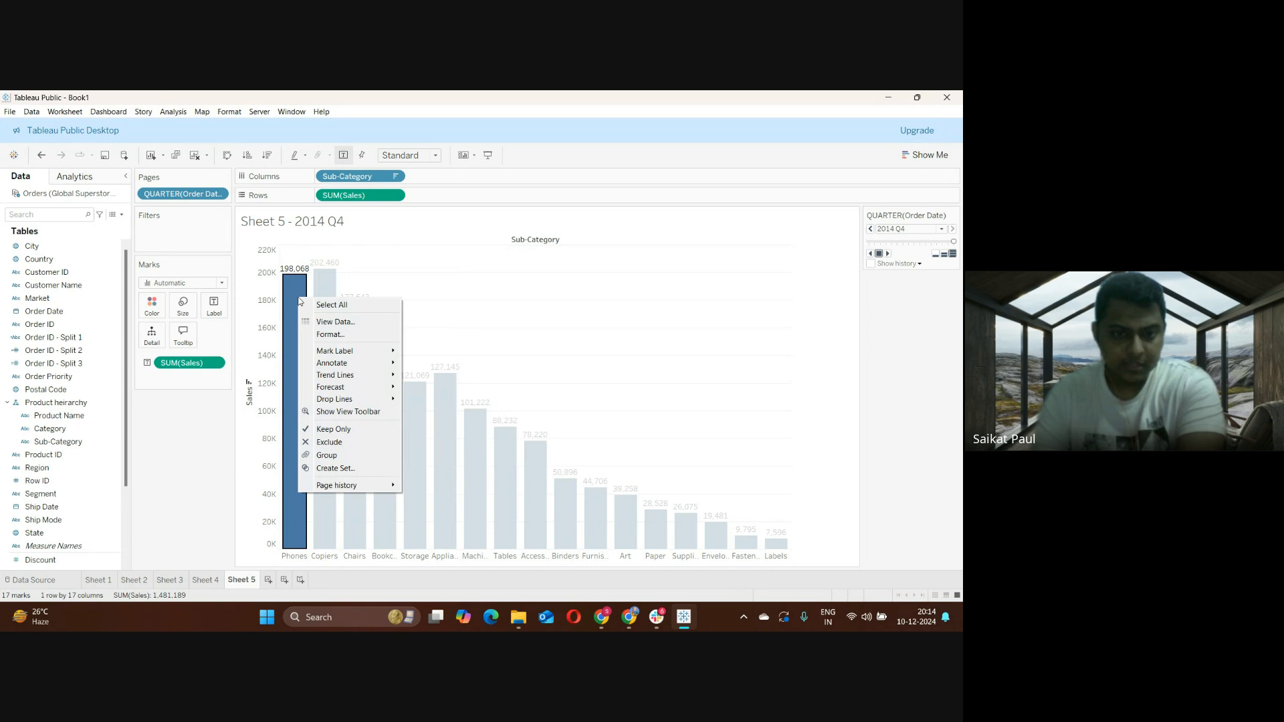
left_click(167, 447)
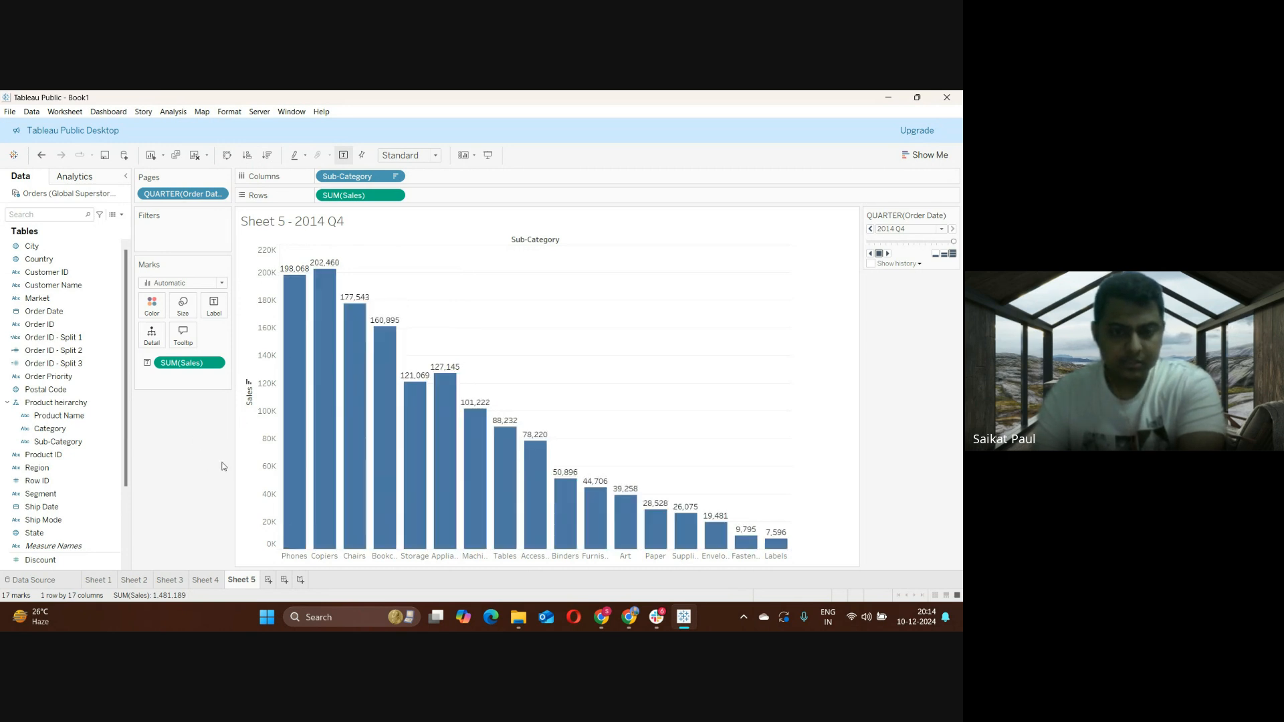
right_click(542, 275)
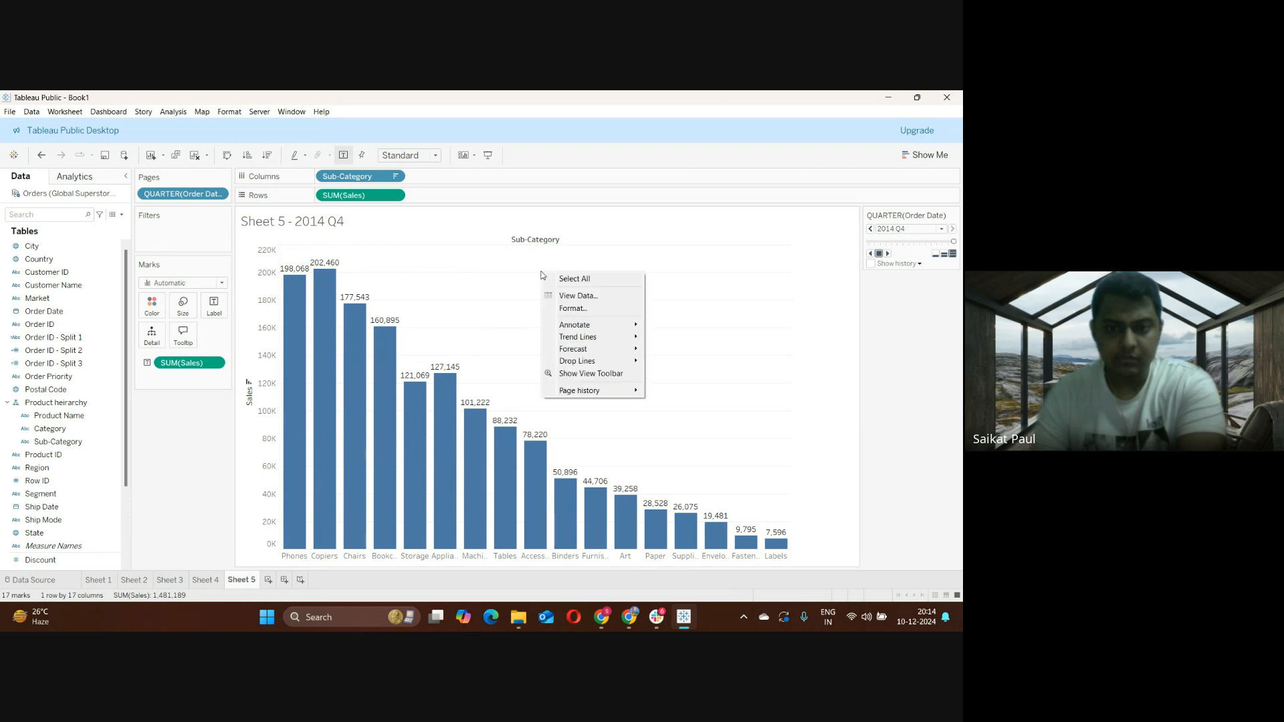
left_click(484, 303)
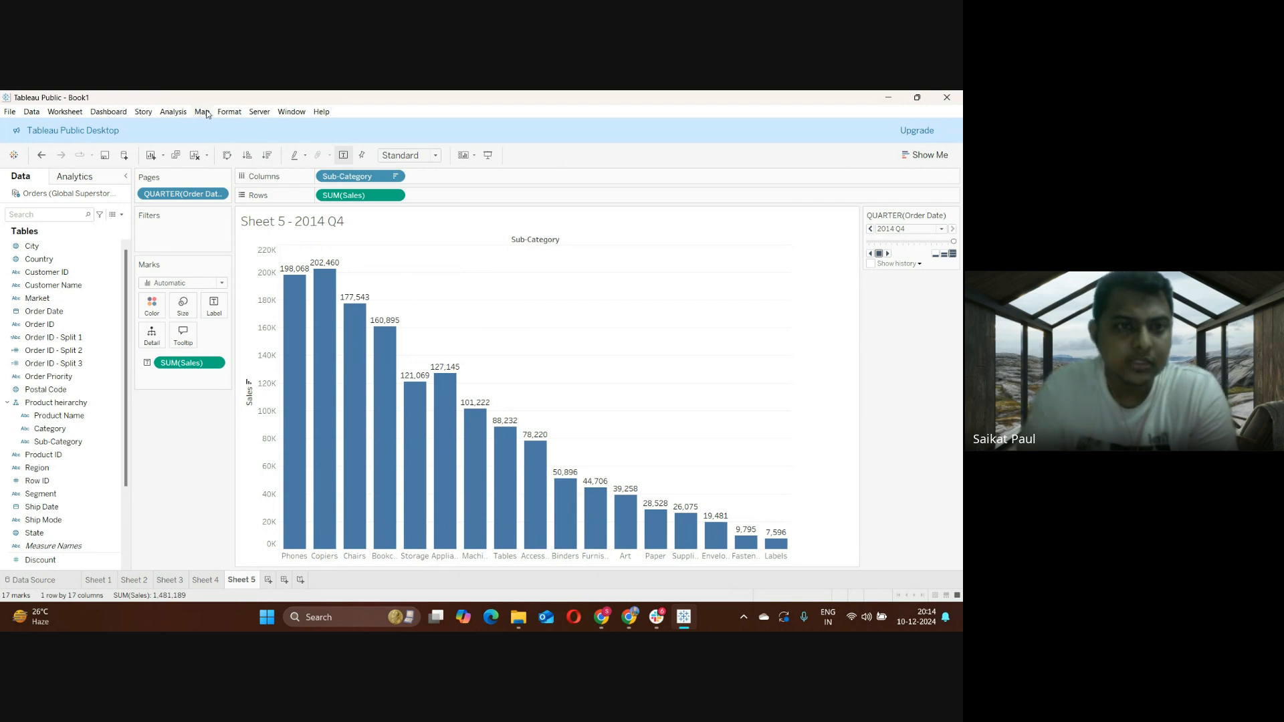
left_click(74, 114)
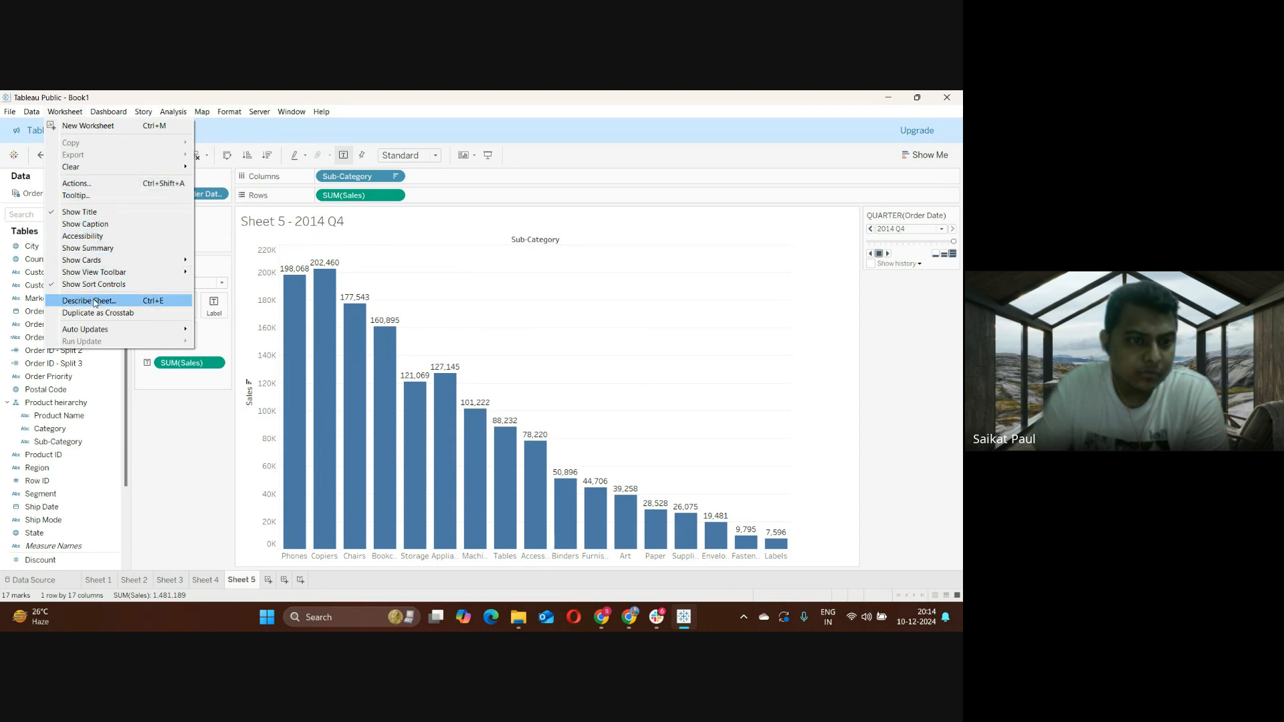
mouse_move(109, 266)
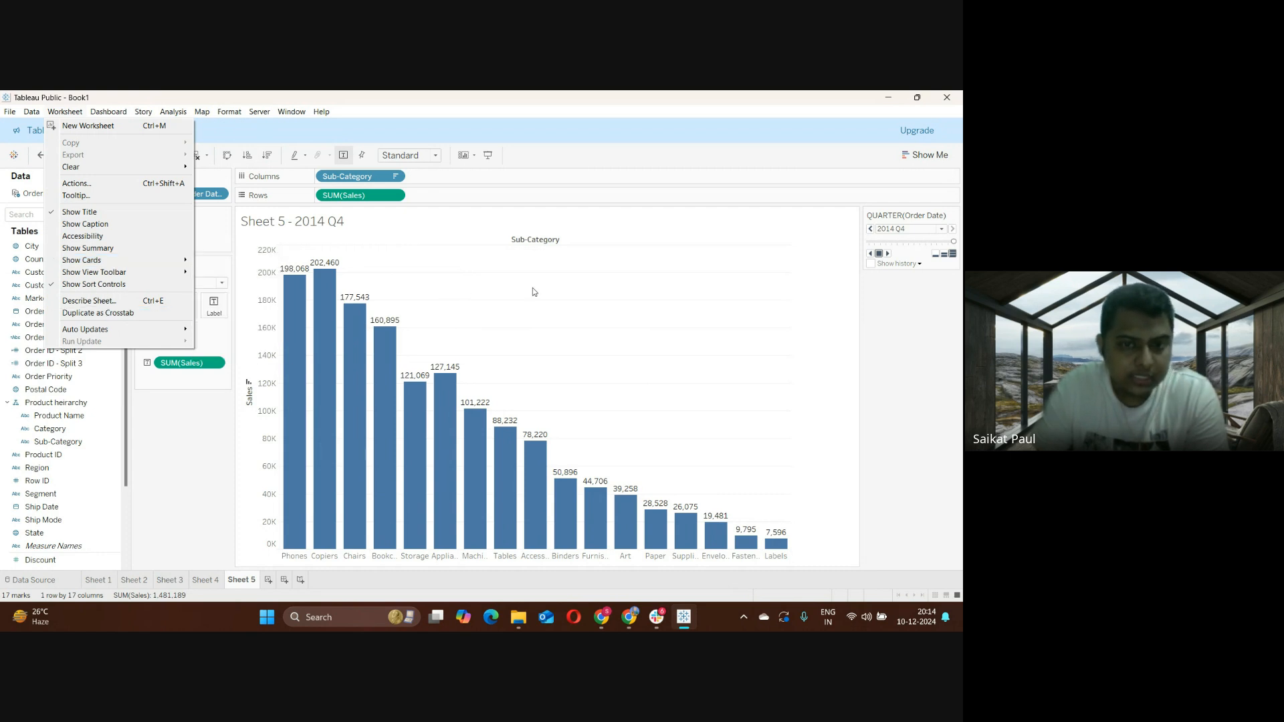
left_click(633, 218)
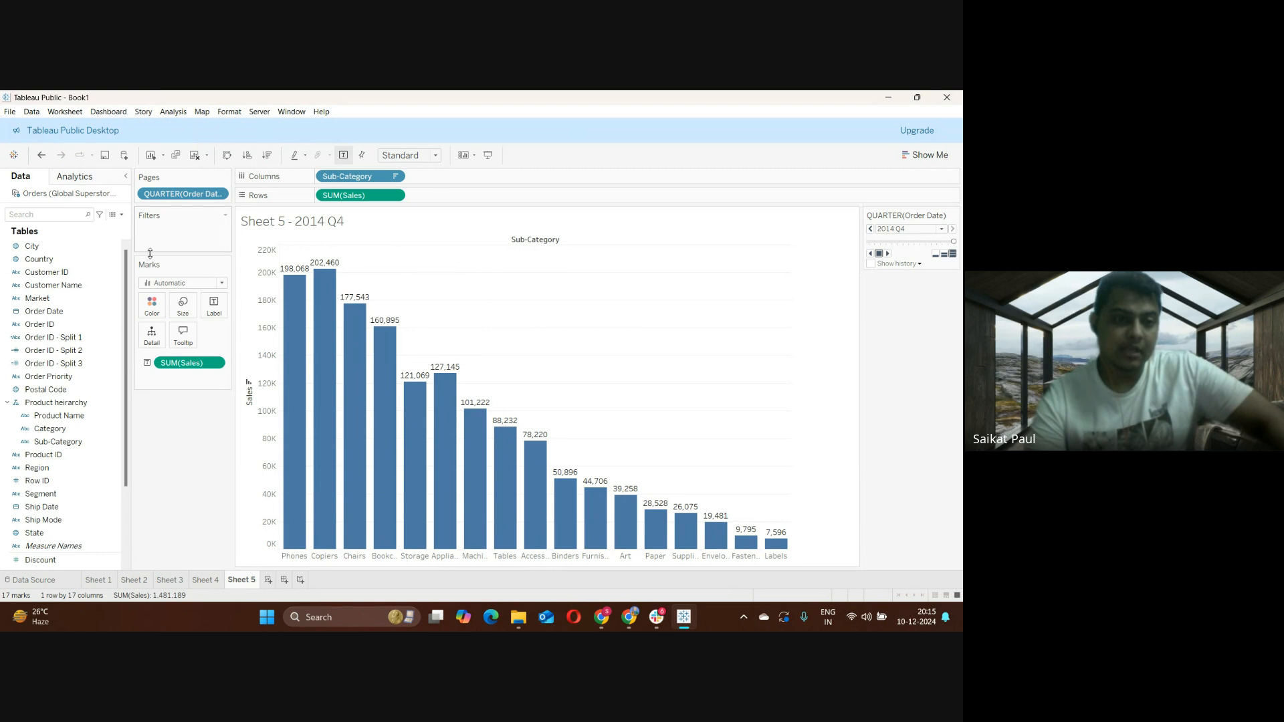
Add a Market filter to Sheet 5 and select Africa, APAC, Canada, EMEA, EU, LATAM and US
left_click(71, 313)
left_click(57, 298)
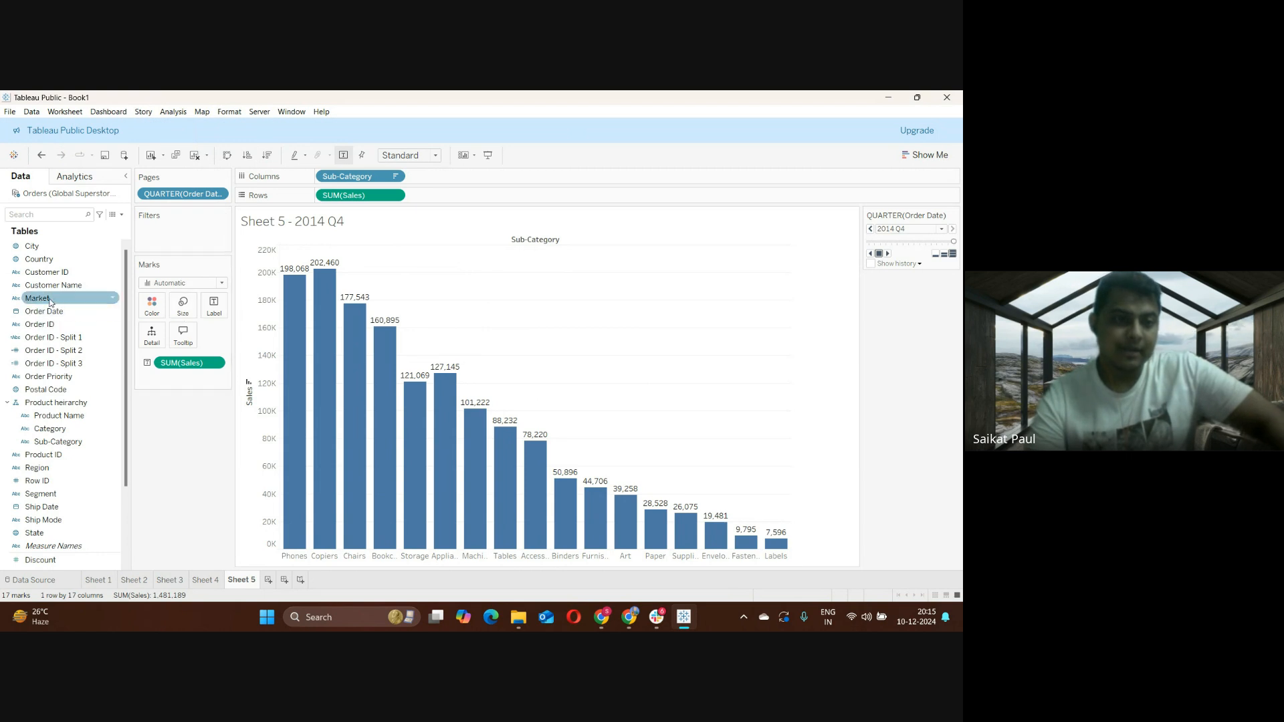
left_click_drag(57, 298, 154, 231)
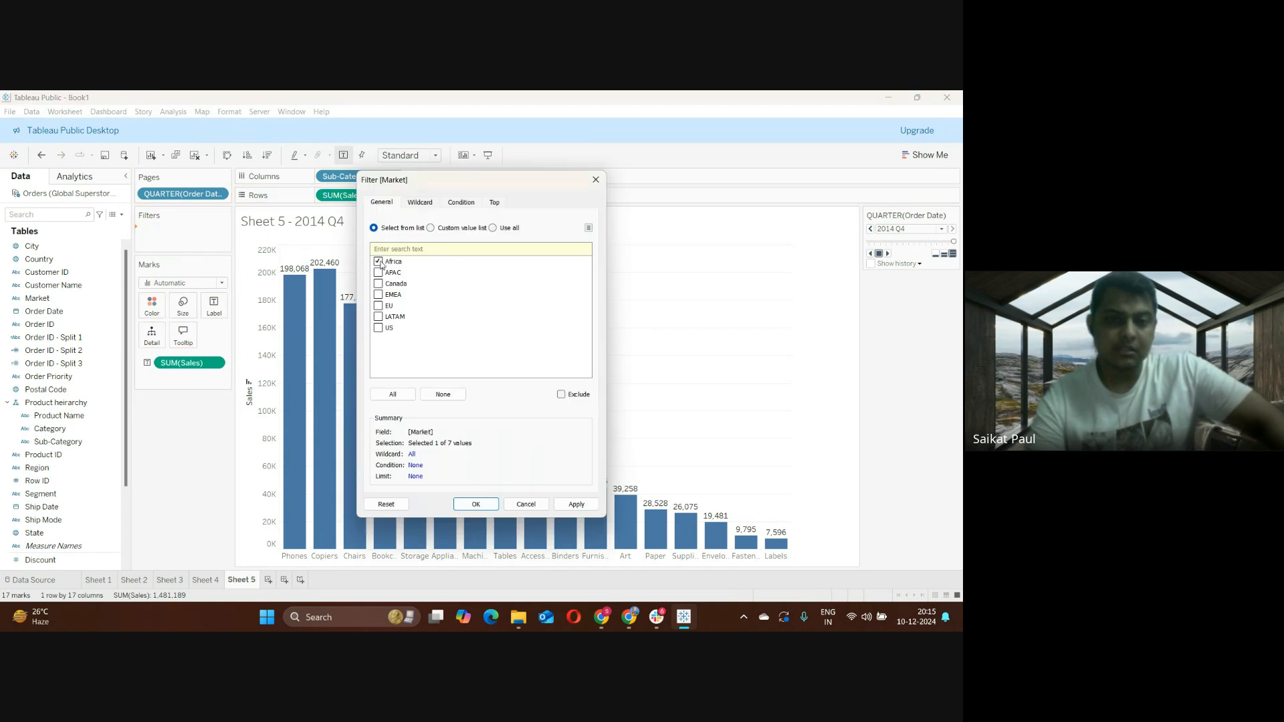
left_click(377, 283)
left_click(378, 295)
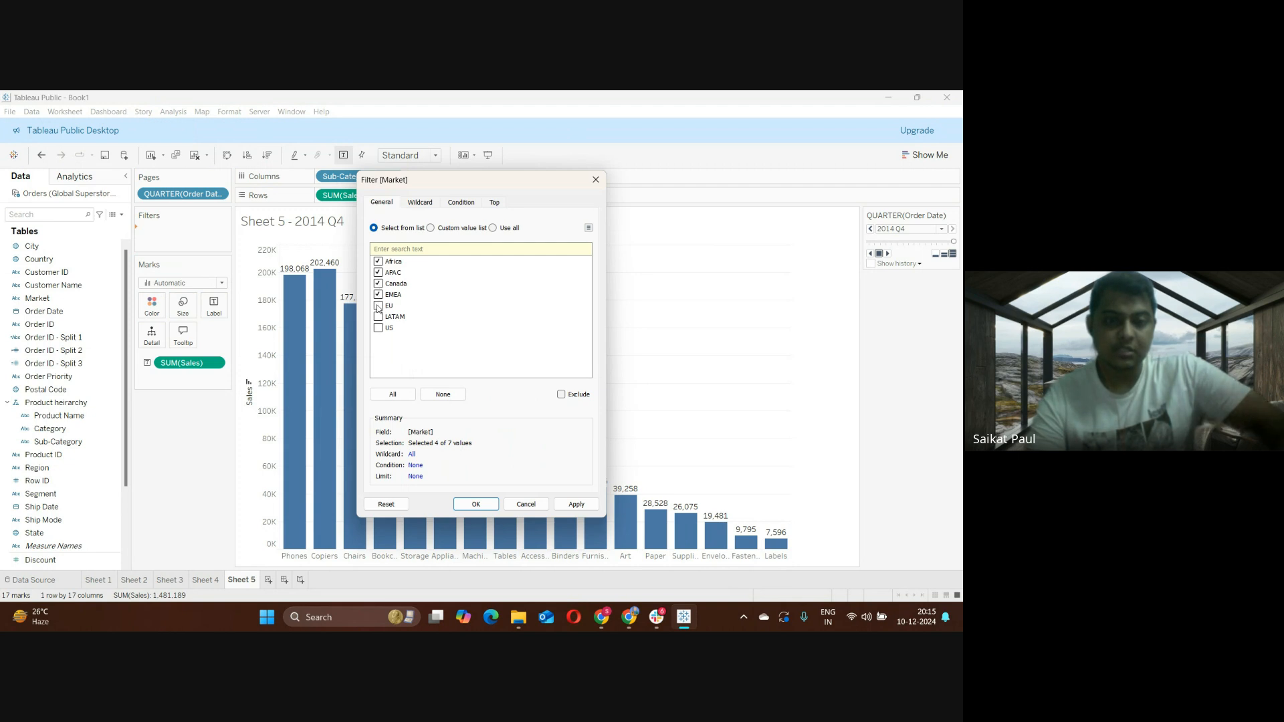
left_click(378, 316)
left_click(378, 327)
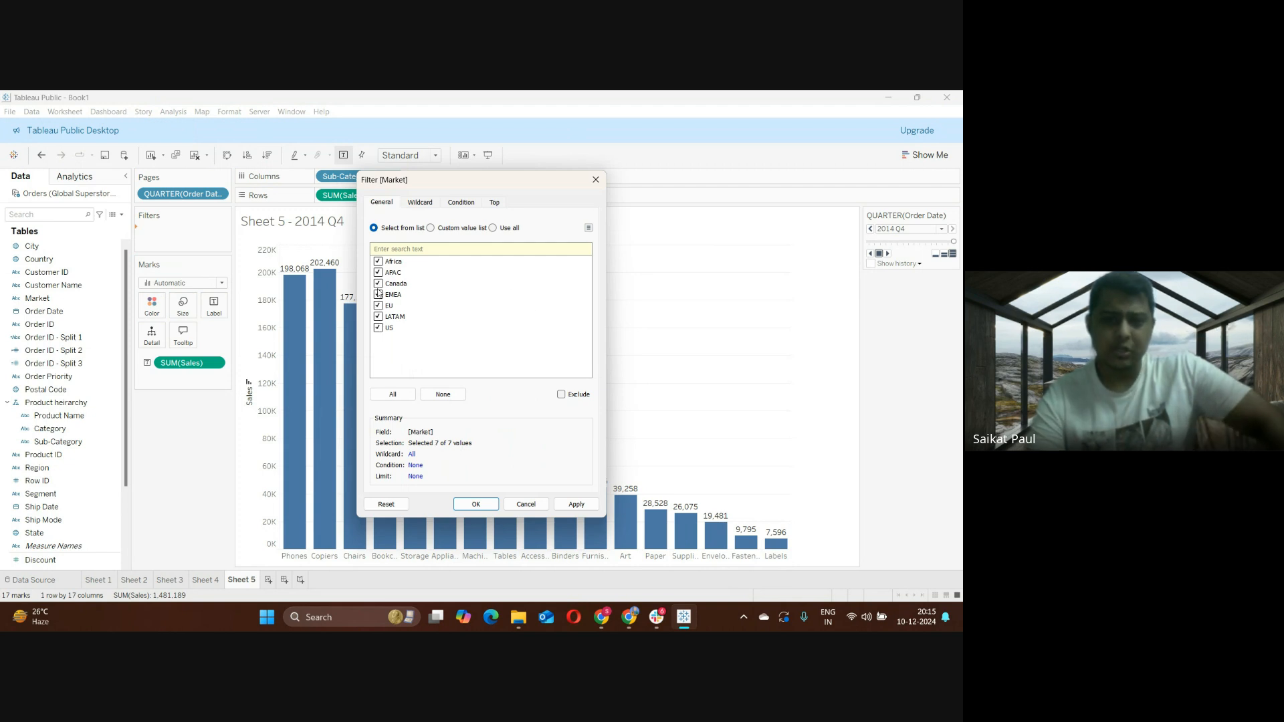
Go through the Market filter's wildcard matching options, leaving the match value empty and the matching set to Exactly matches
left_click(425, 204)
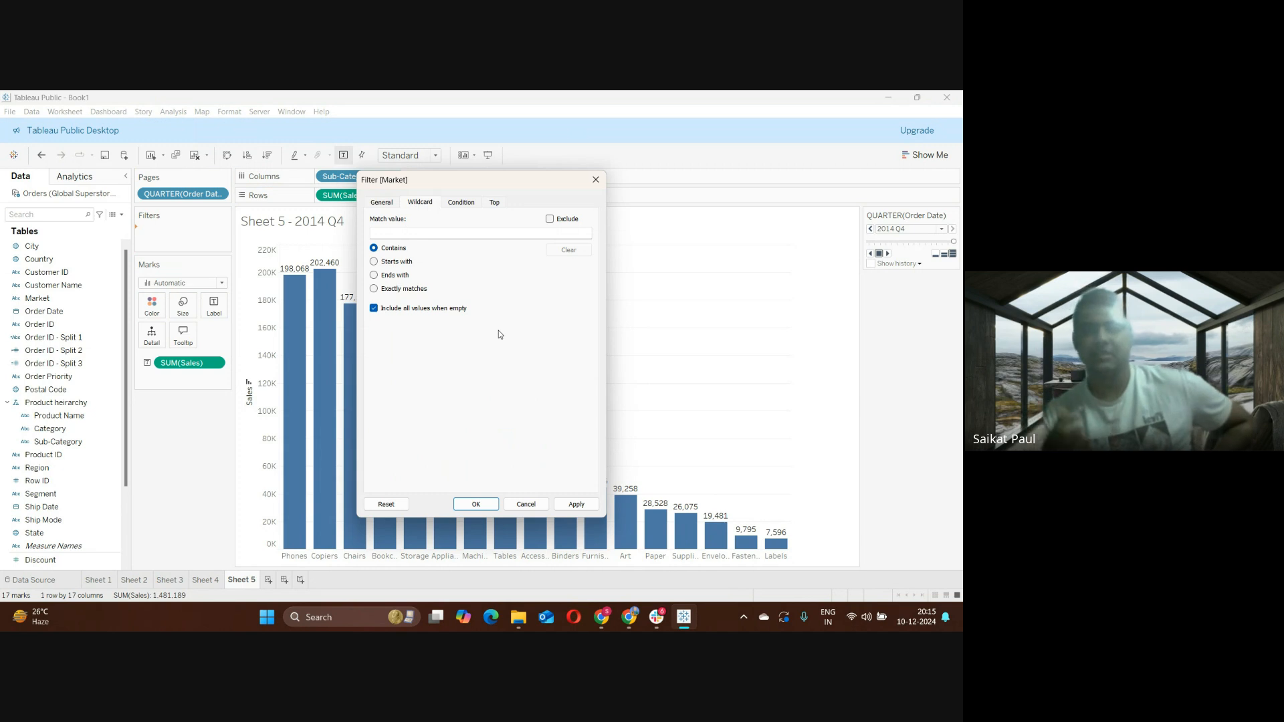
left_click(430, 232)
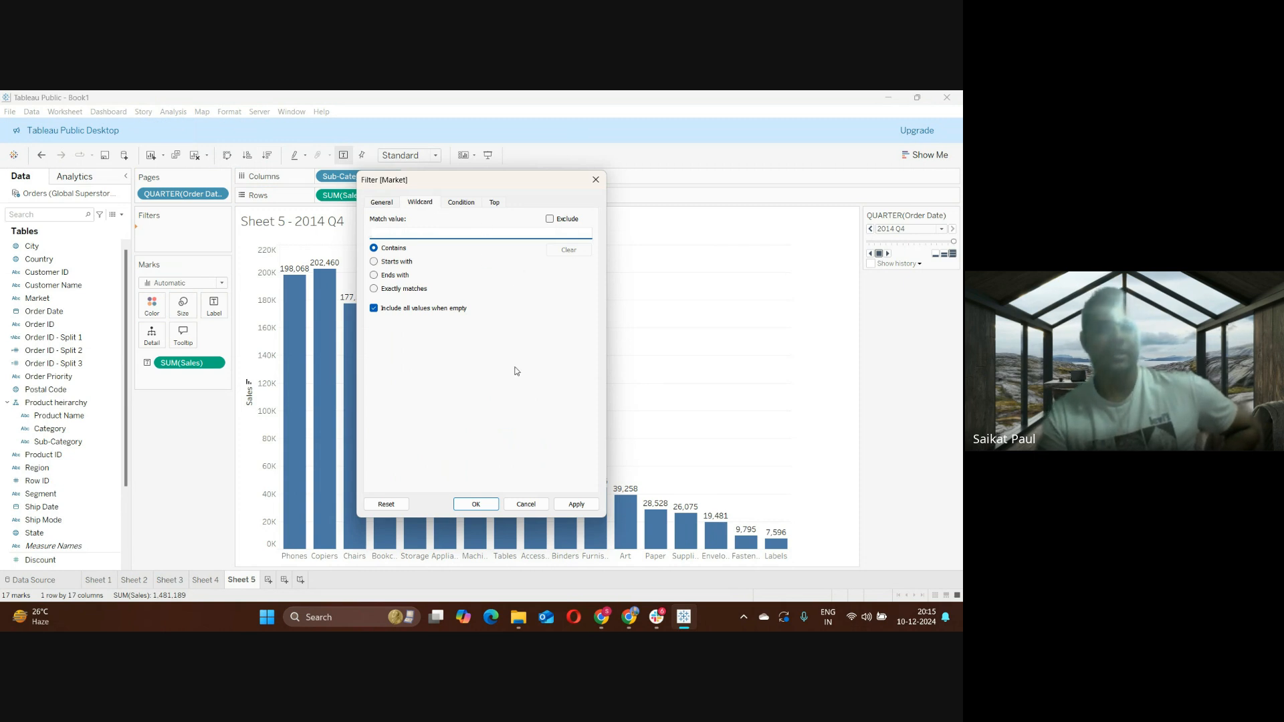
left_click(374, 261)
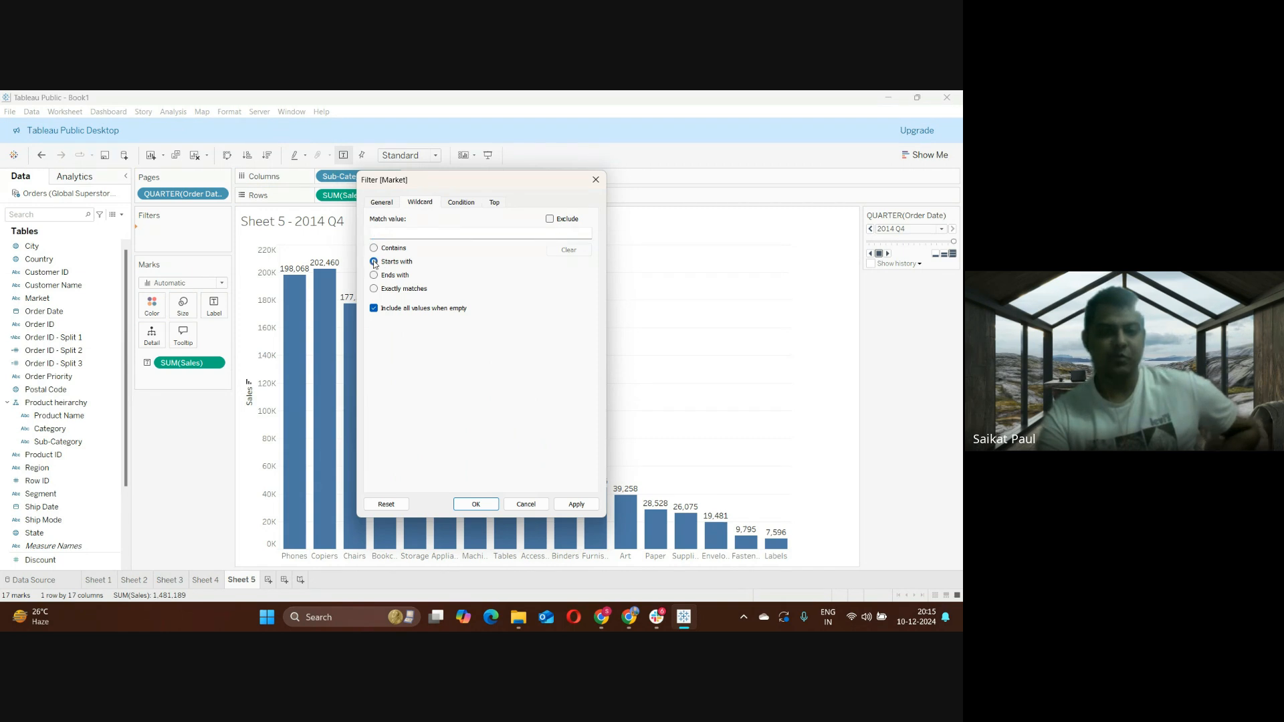
left_click(374, 274)
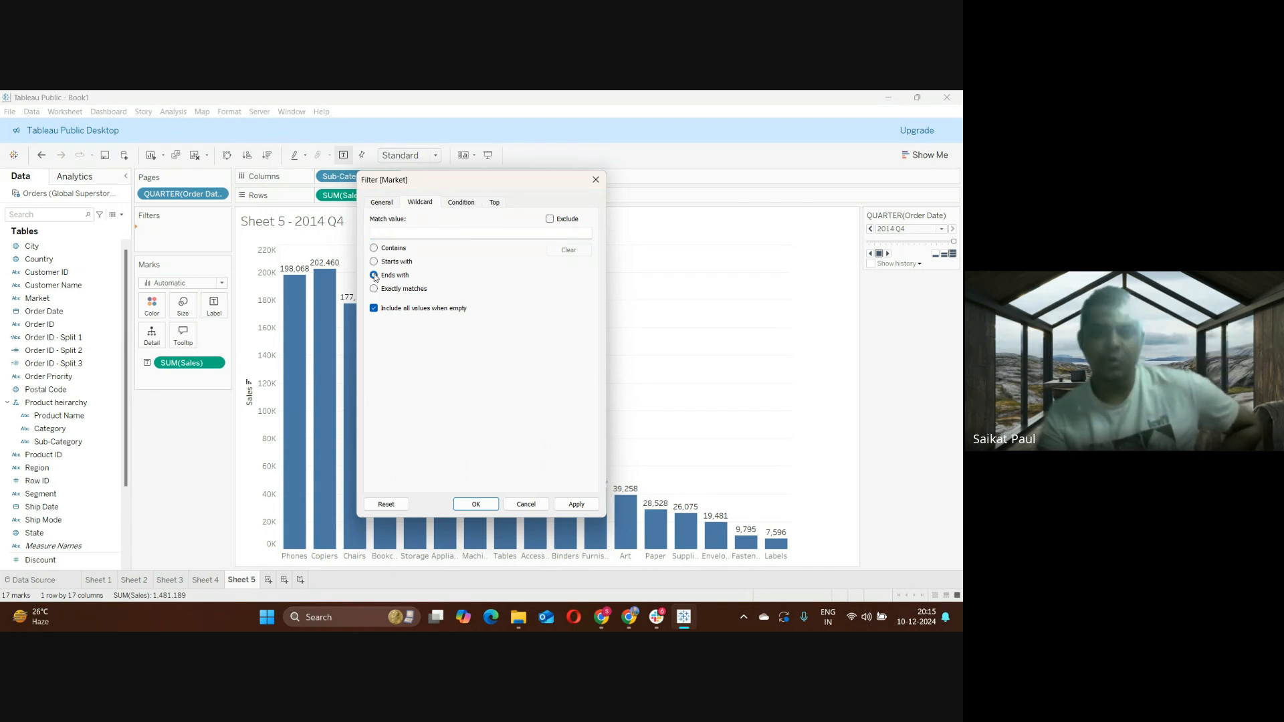
left_click(373, 289)
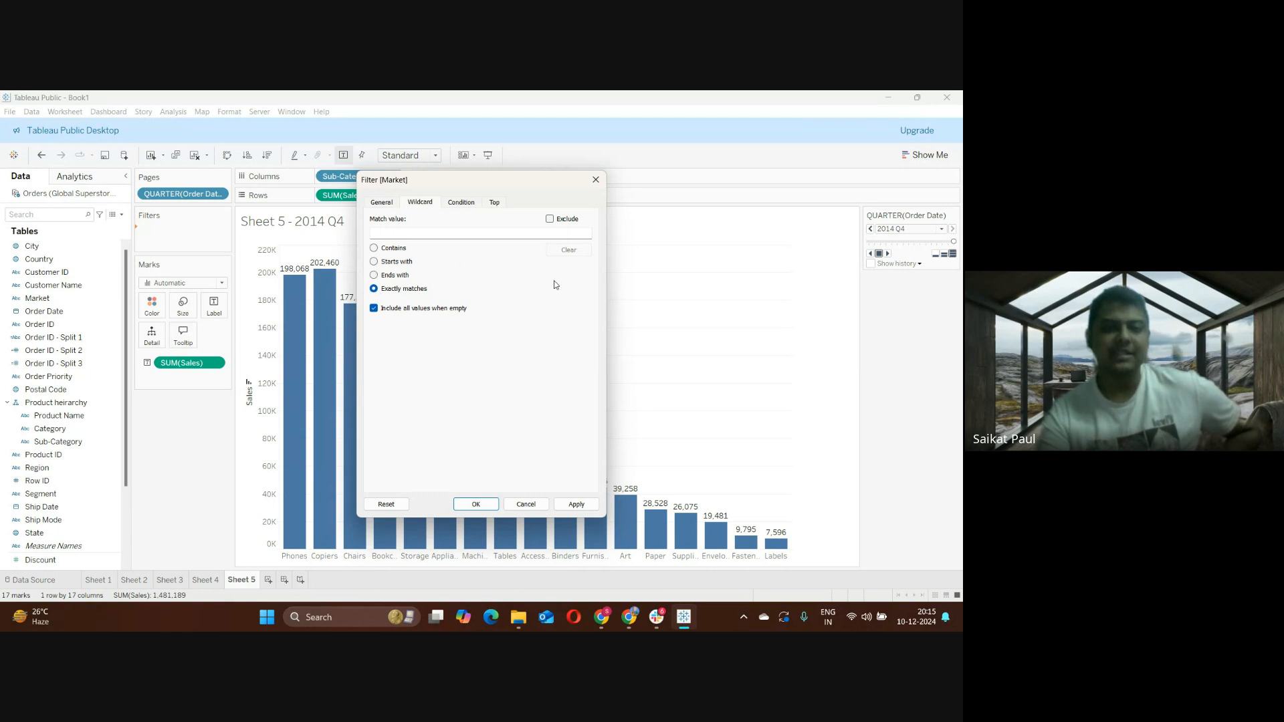
Try the by-field and by-formula options for the Market filter's condition
left_click(466, 204)
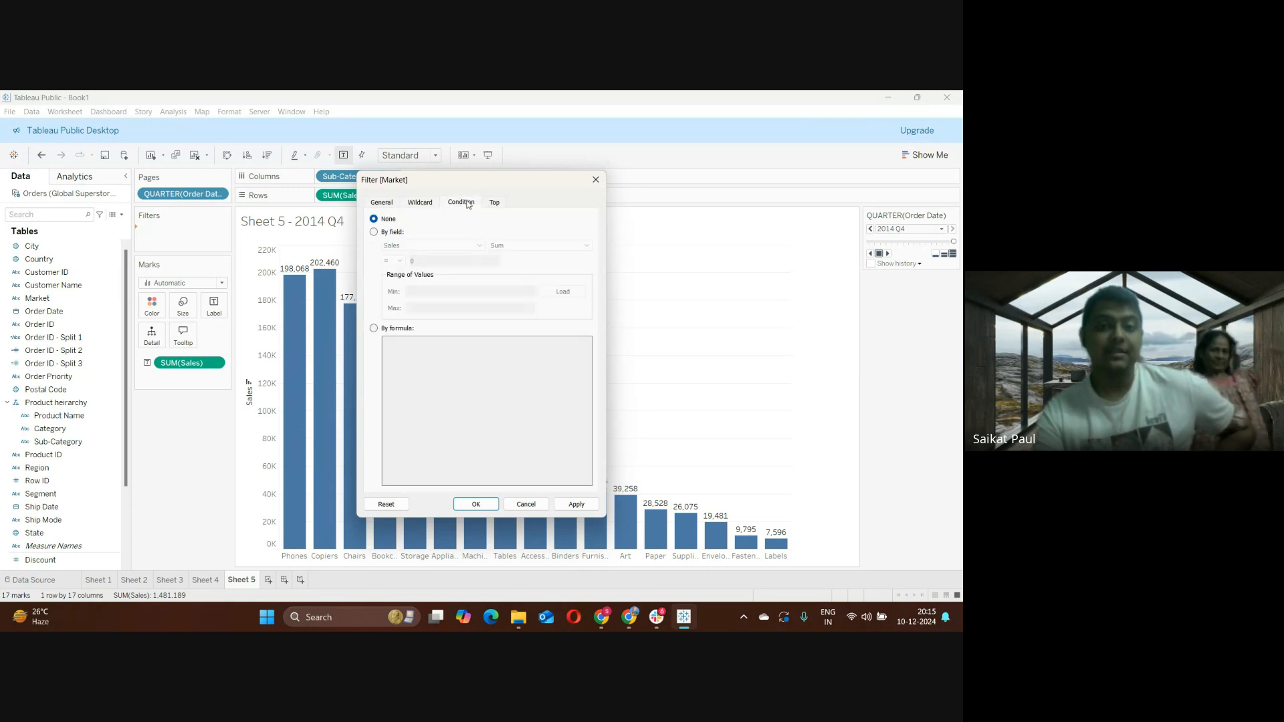
left_click(374, 231)
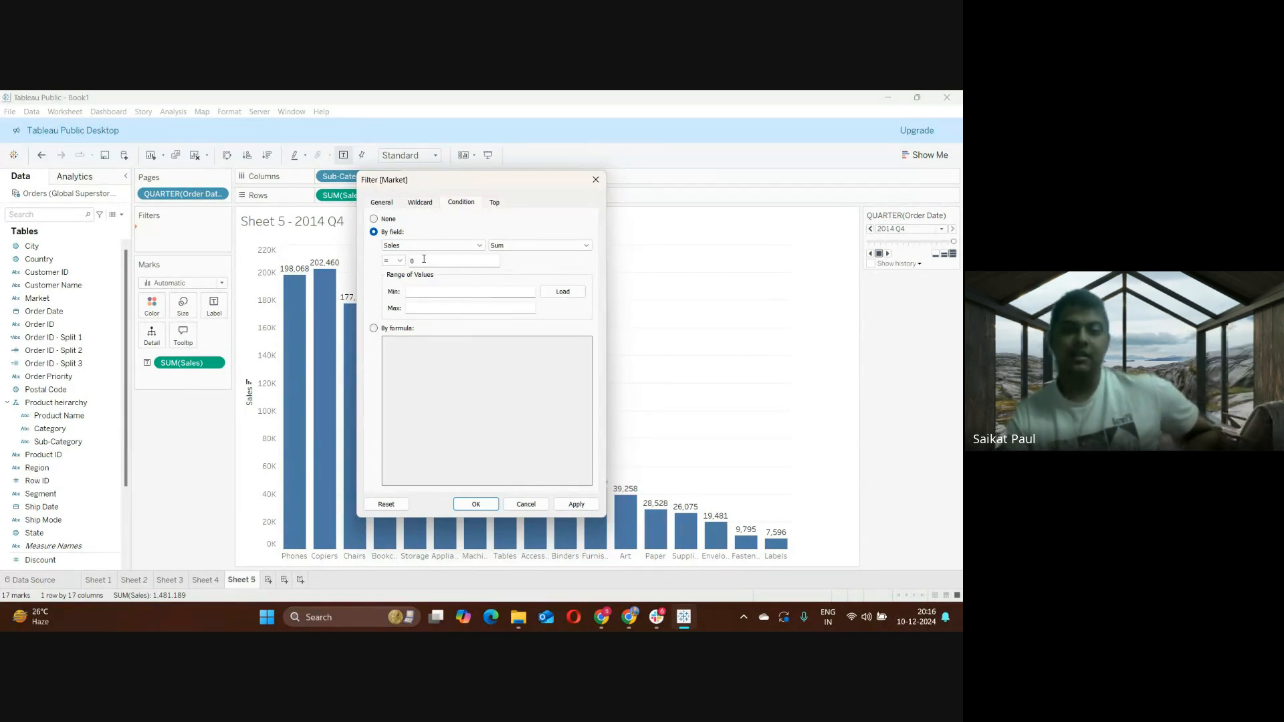
left_click(404, 327)
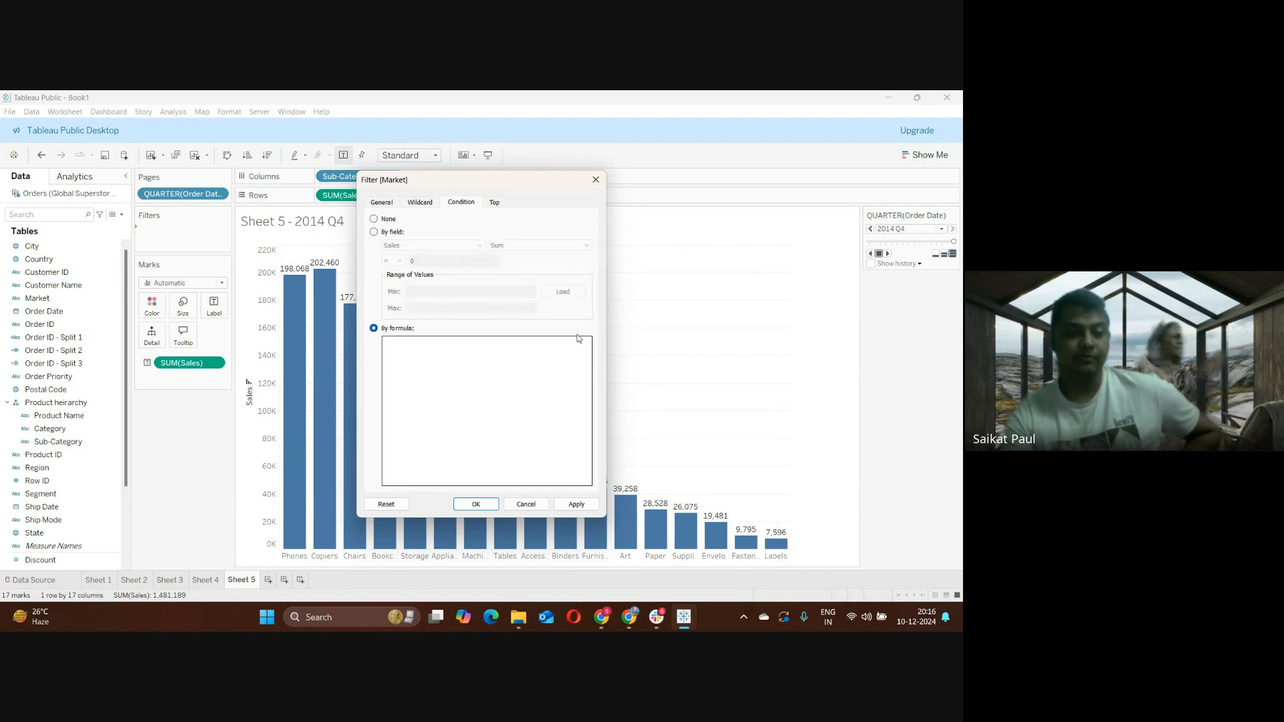
Limit the Market filter to the top 5 by sum of Sales
left_click(494, 203)
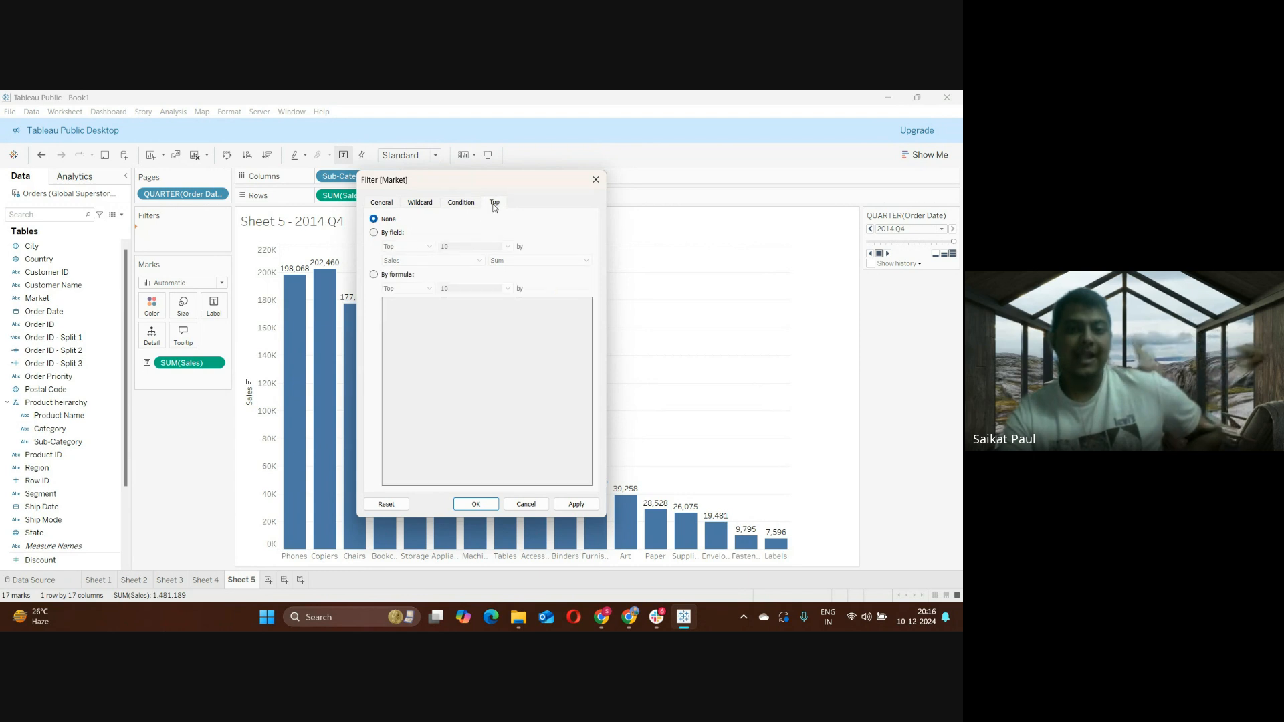
left_click(375, 232)
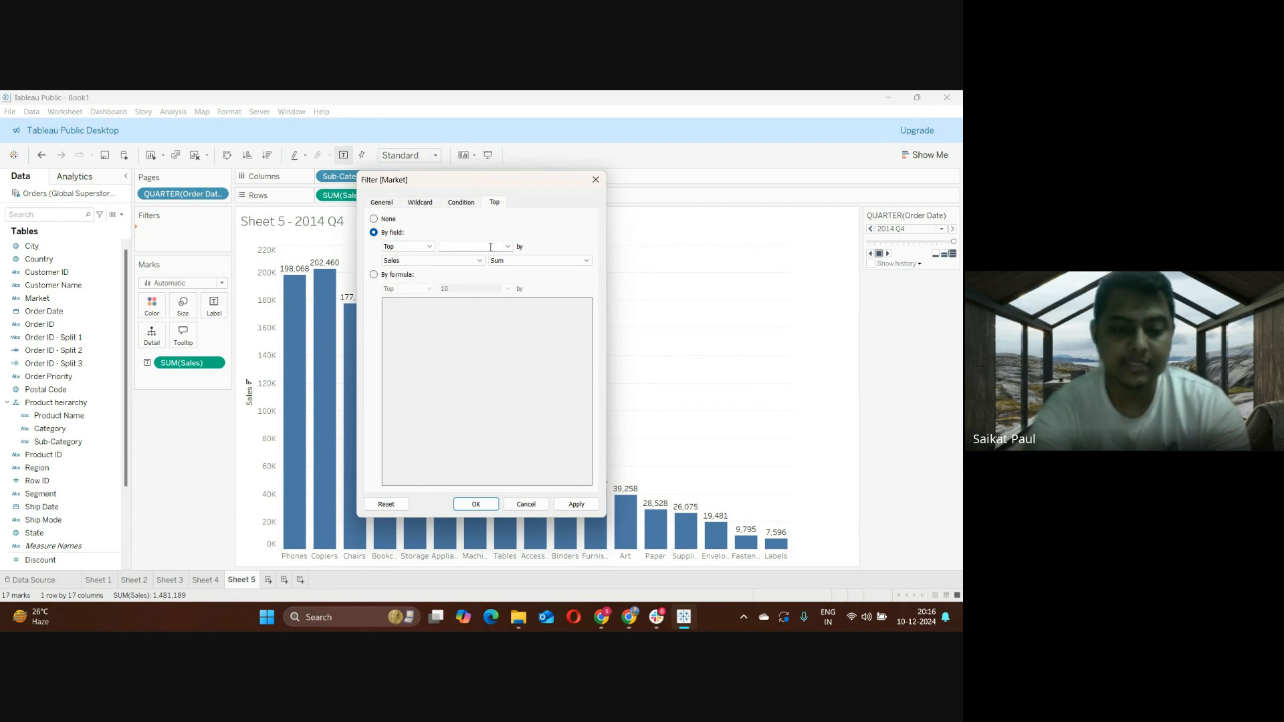
type("5")
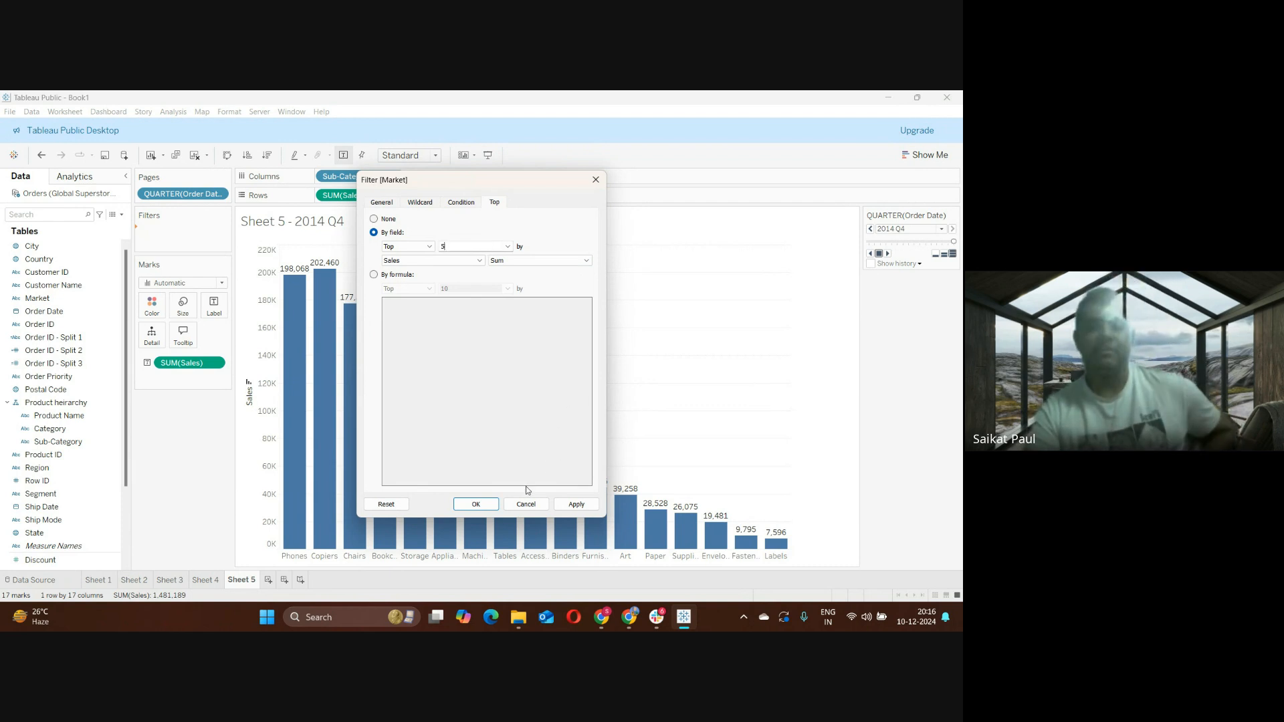
Switch the Market filter's condition to by field using the sum of Sales, and apply the filter to Sheet 5
left_click(486, 507)
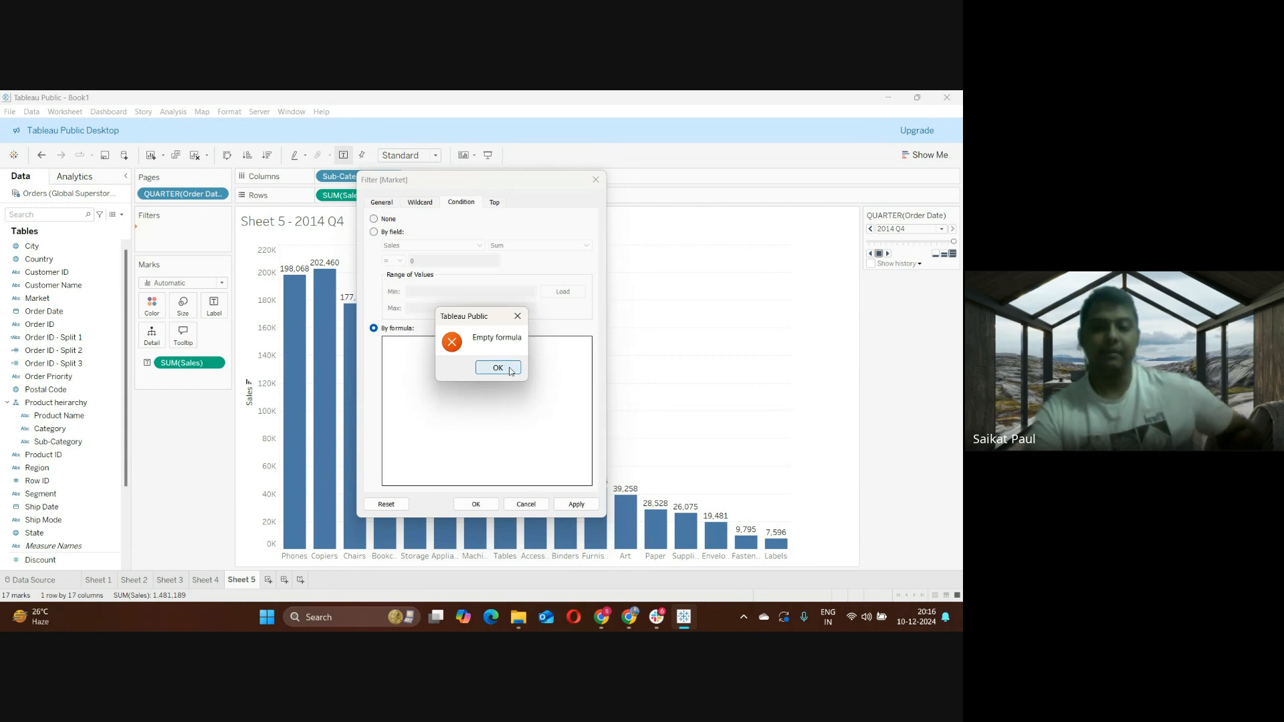
left_click(512, 369)
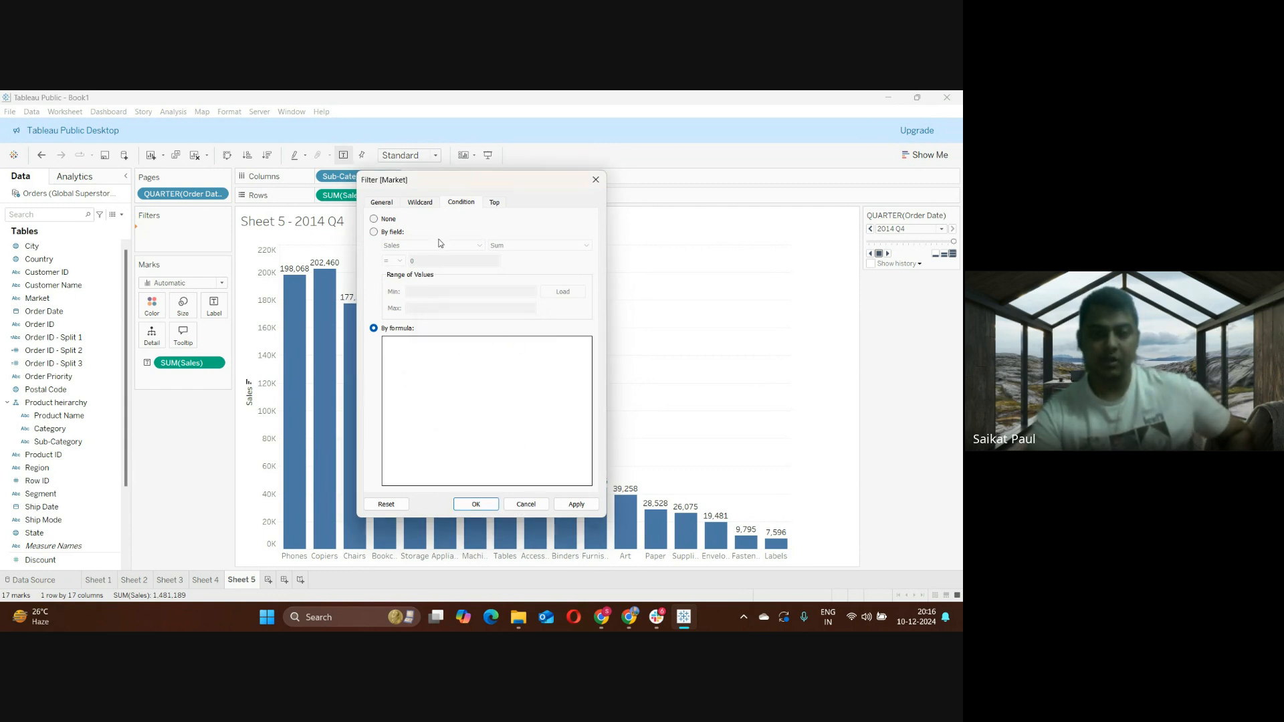
left_click(374, 232)
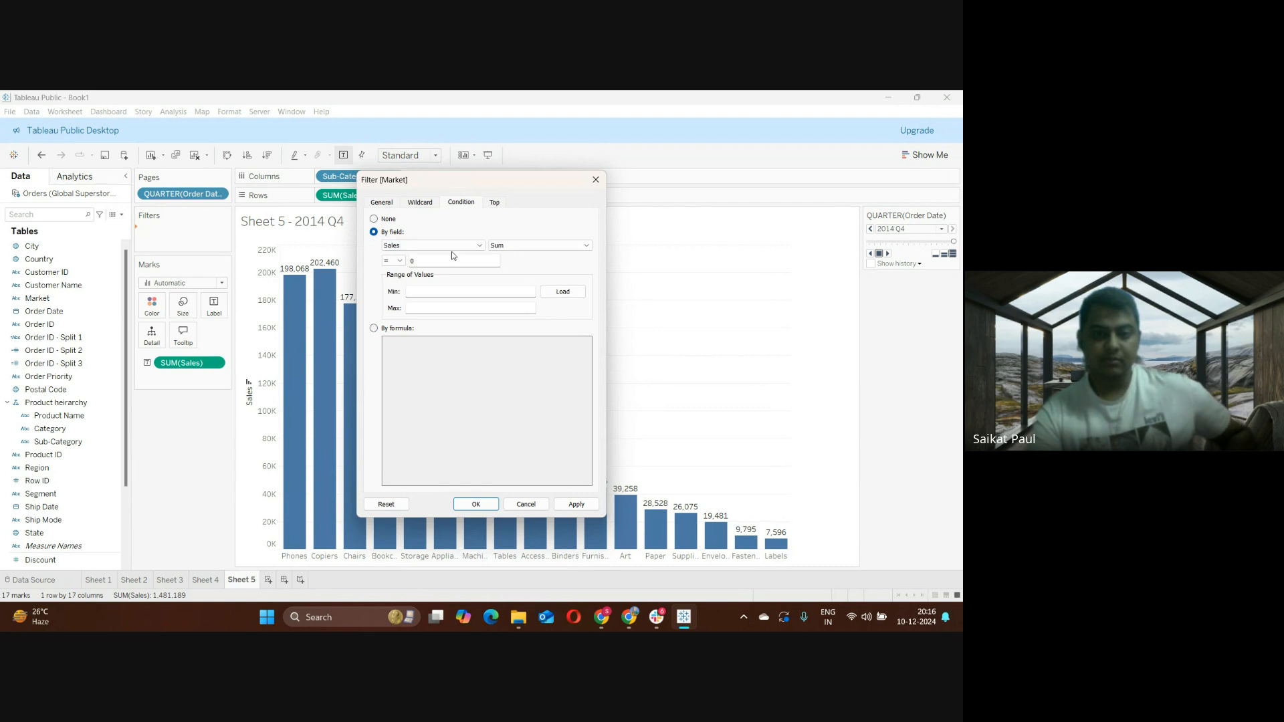
left_click(496, 203)
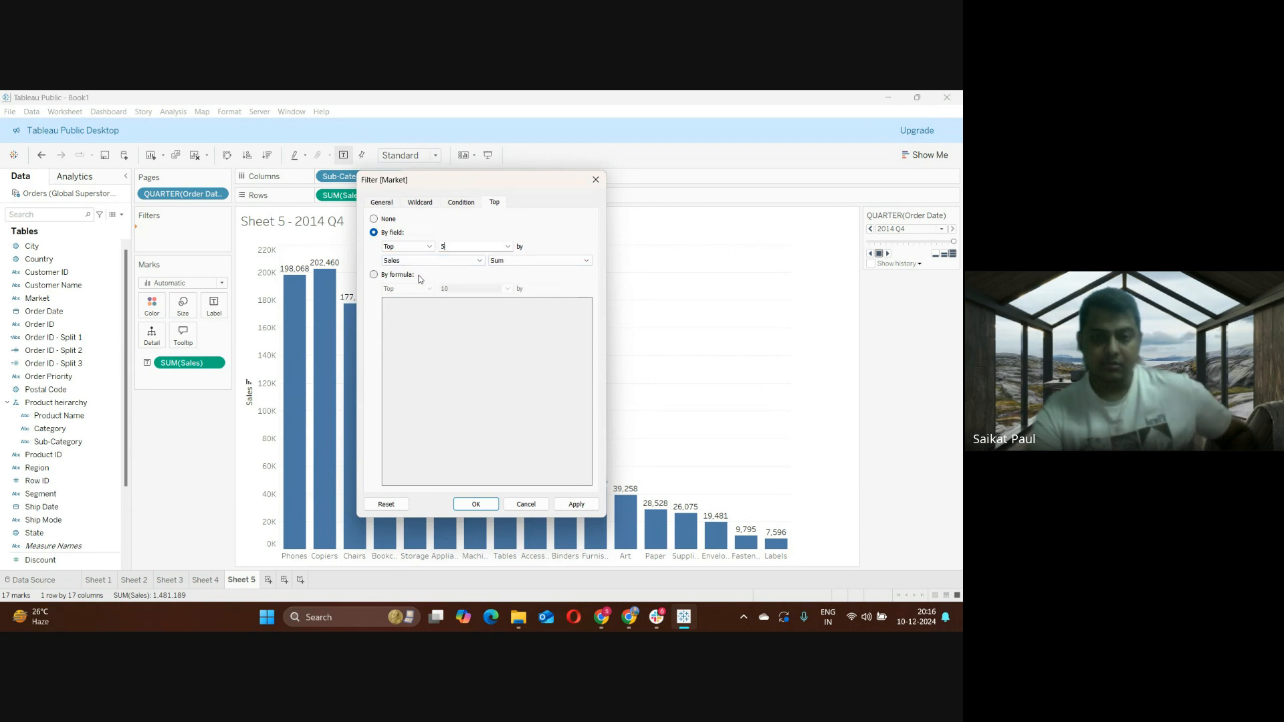
left_click(578, 504)
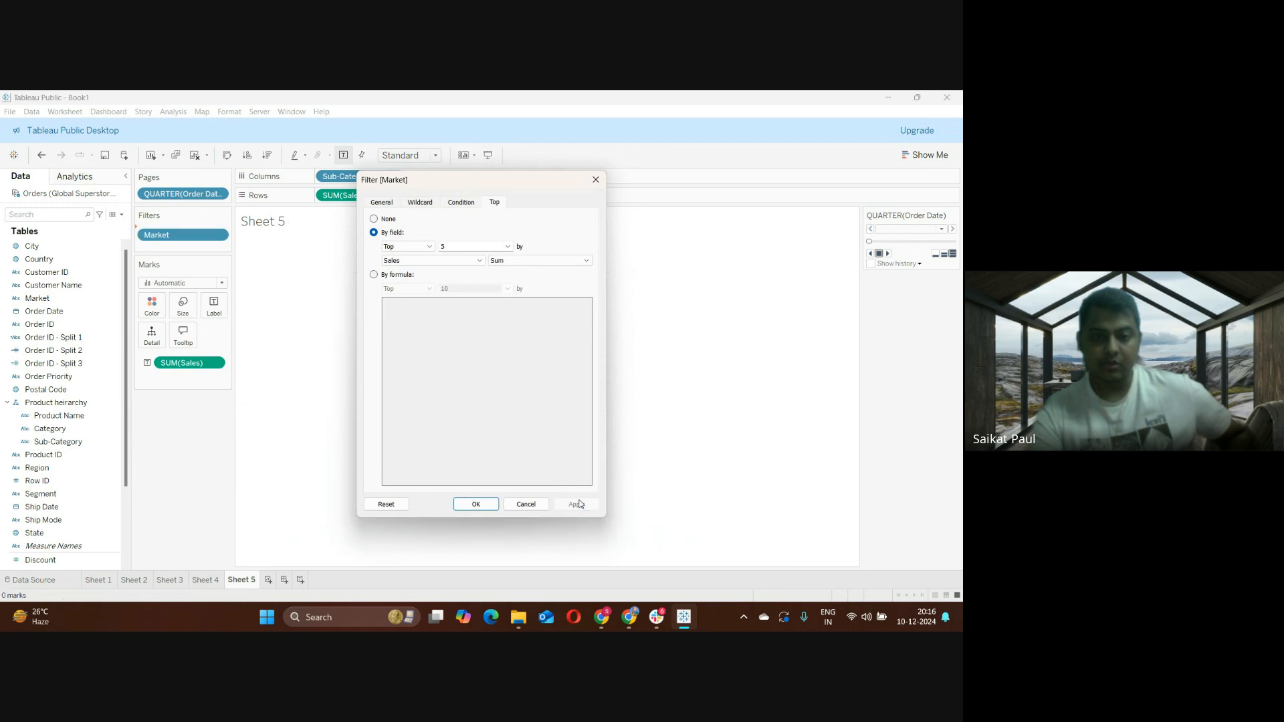
left_click(471, 504)
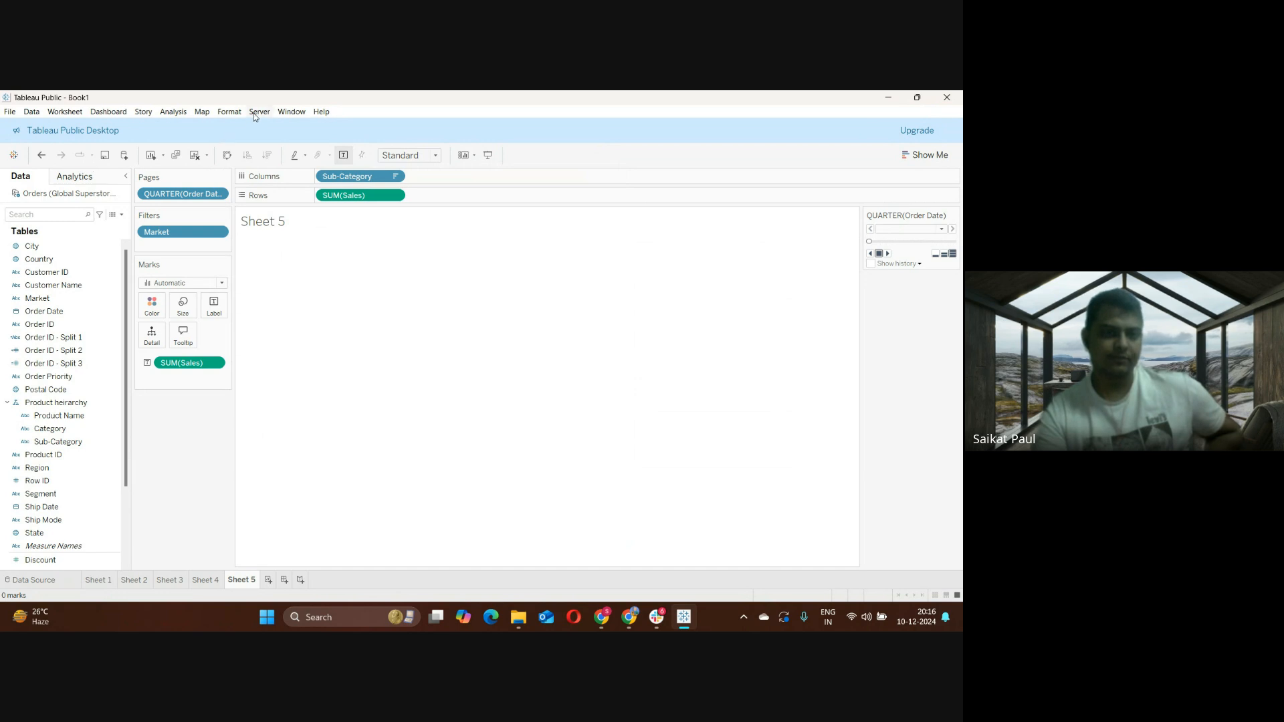
left_click(323, 112)
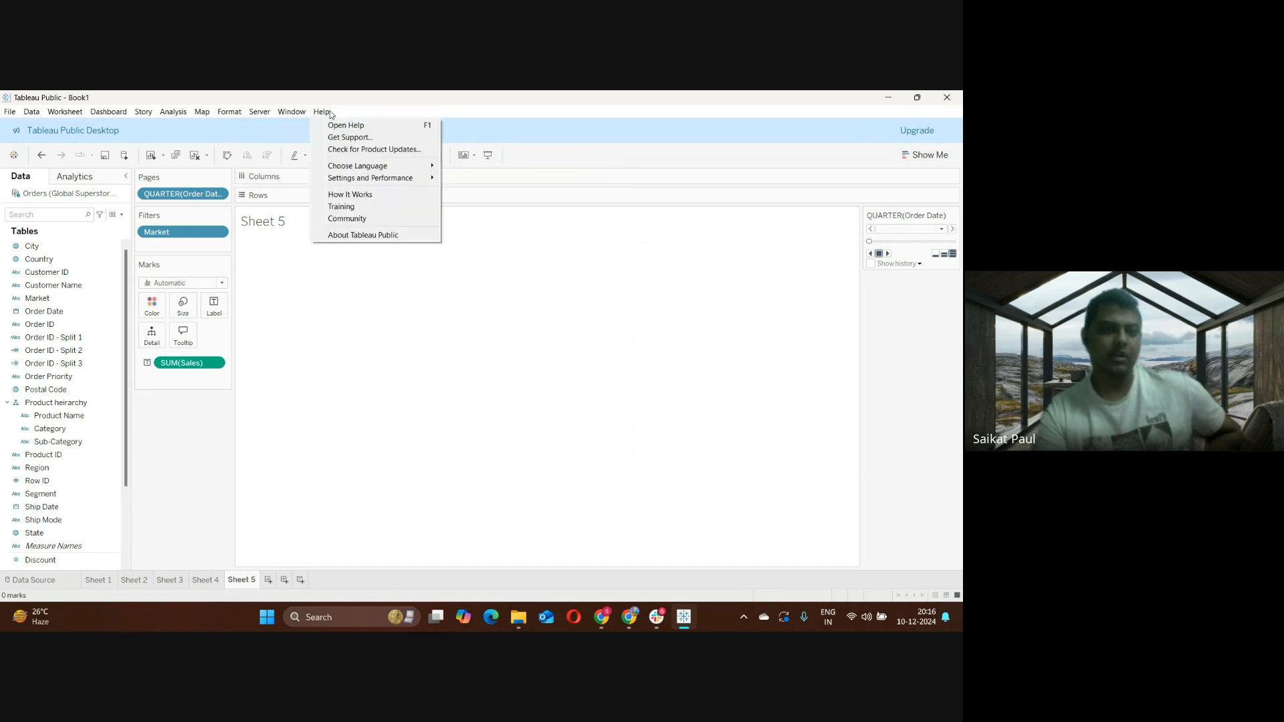
mouse_move(209, 119)
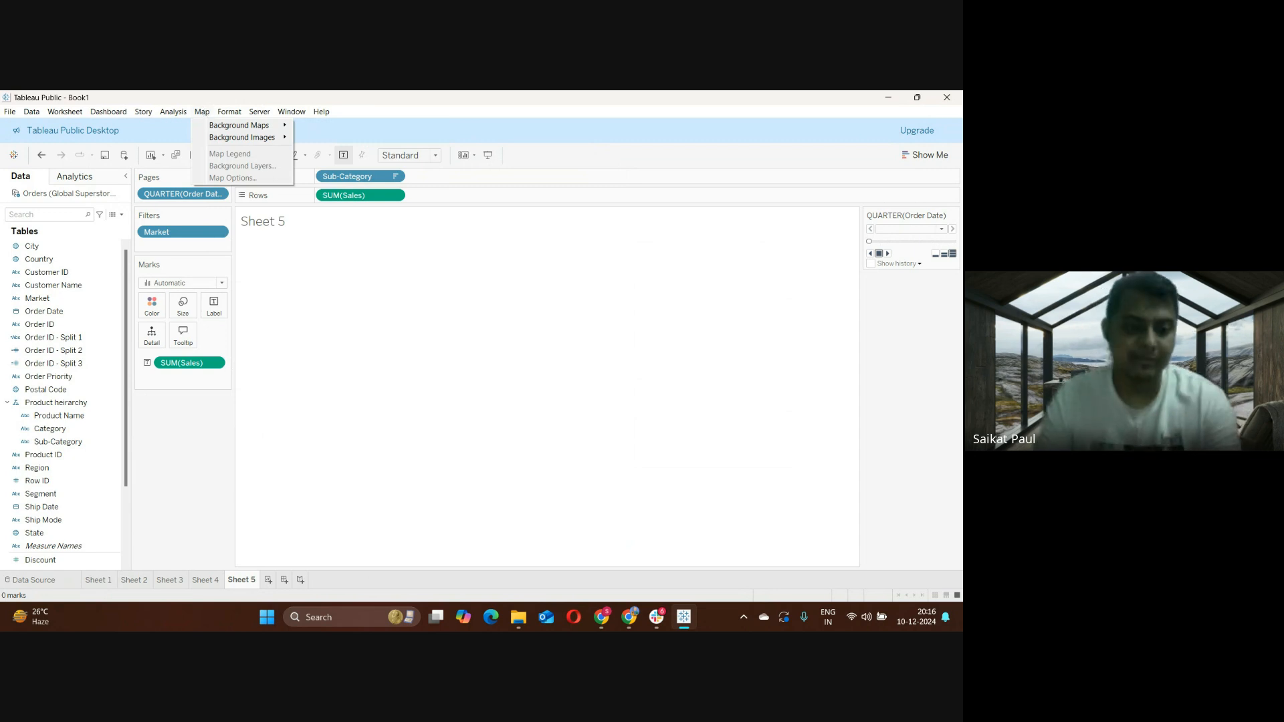
Add a new blank worksheet after Sheet 5 and look through its list of data fields
left_click(269, 586)
left_click(269, 580)
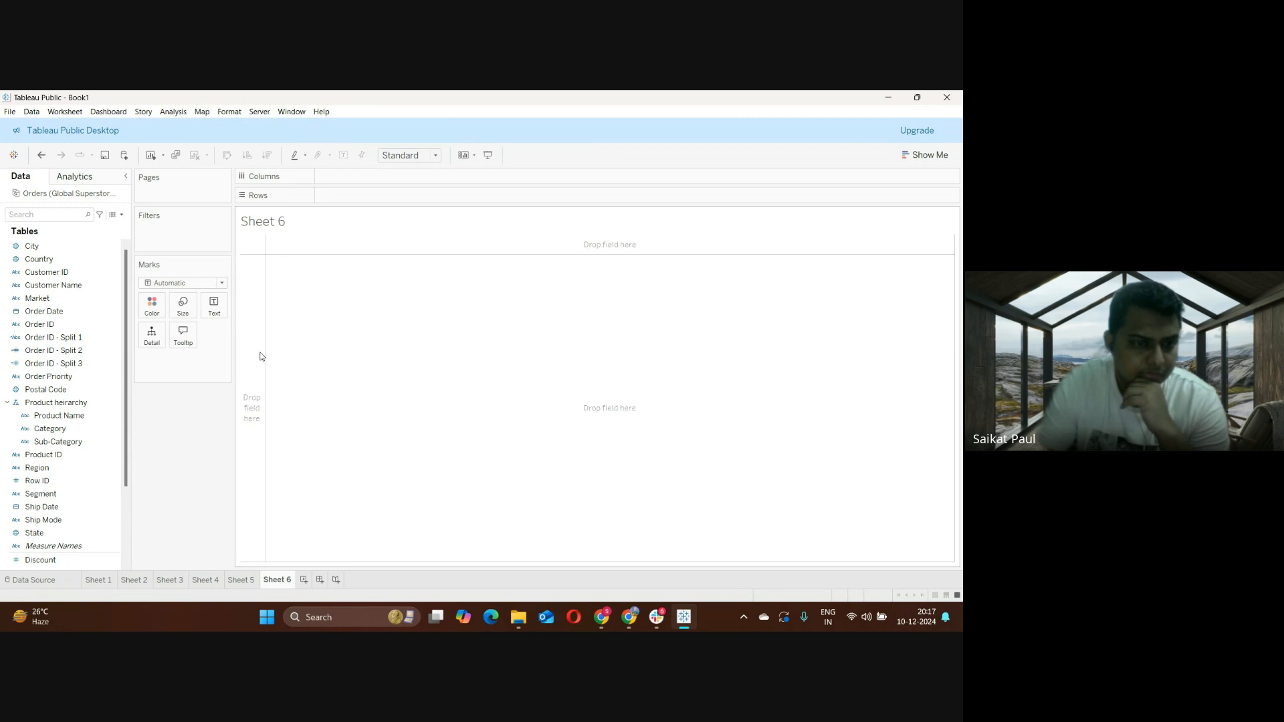
scroll(127, 388, "down", 3)
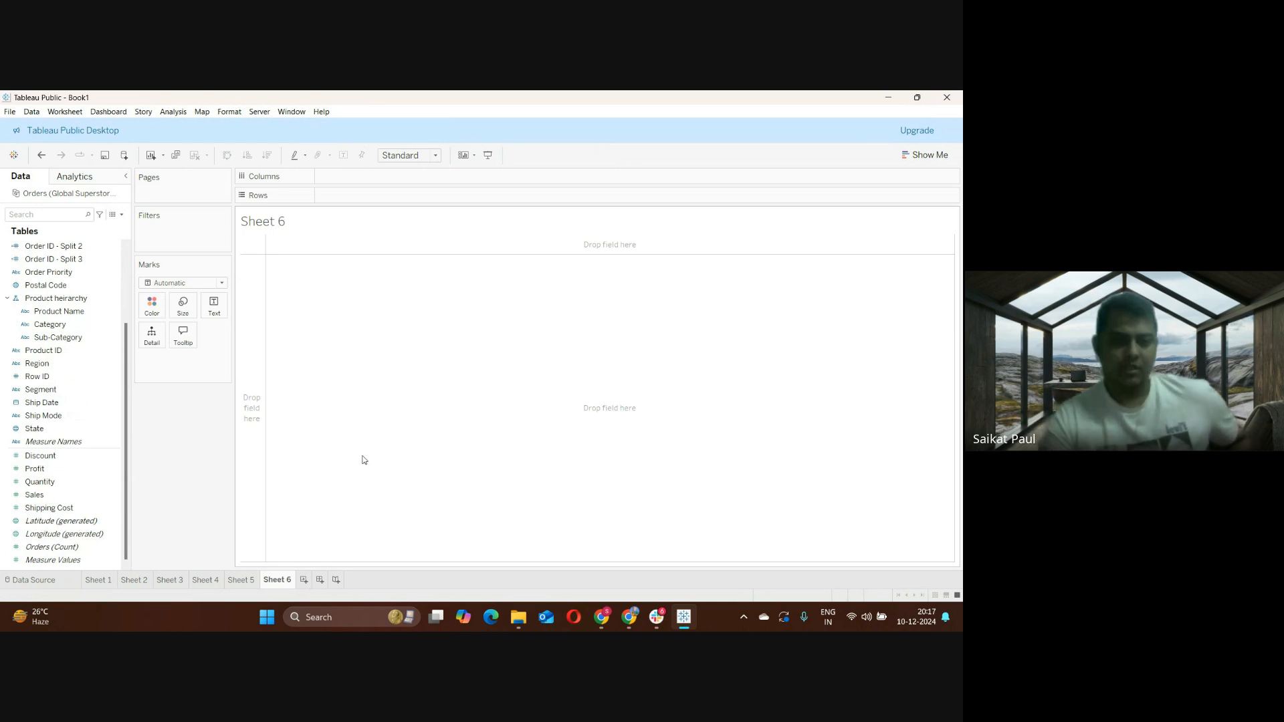
scroll(125, 371, "up", 3)
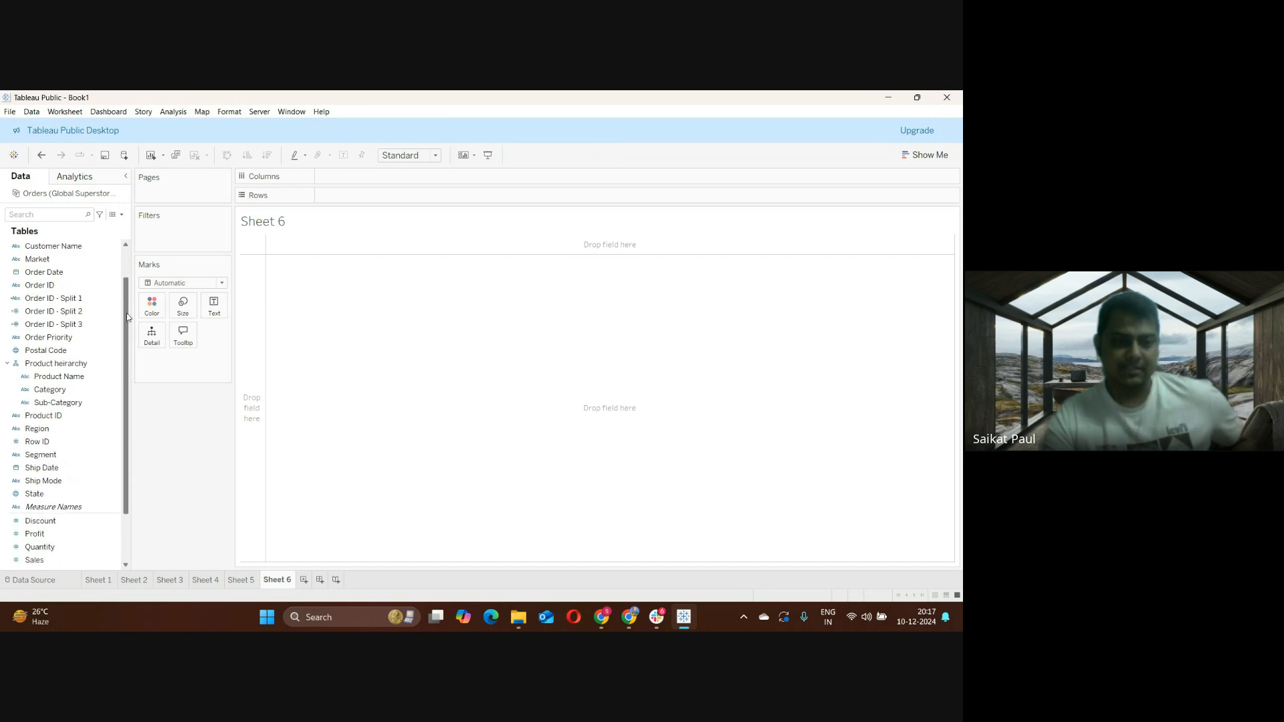
Try placing the generated Latitude and Longitude fields in the view, and remove Latitude from the rows
scroll(130, 395, "down", 3)
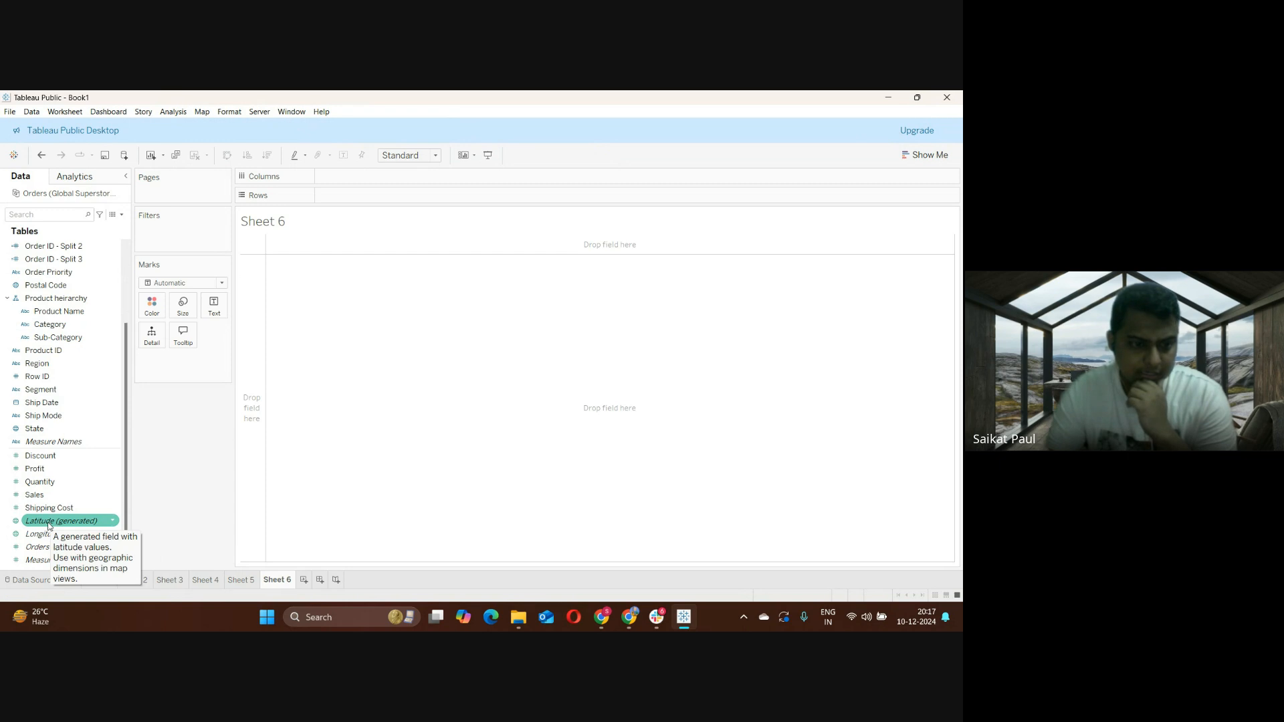
mouse_move(48, 524)
left_mouse_down()
mouse_move(301, 358)
mouse_move(391, 336)
left_mouse_up()
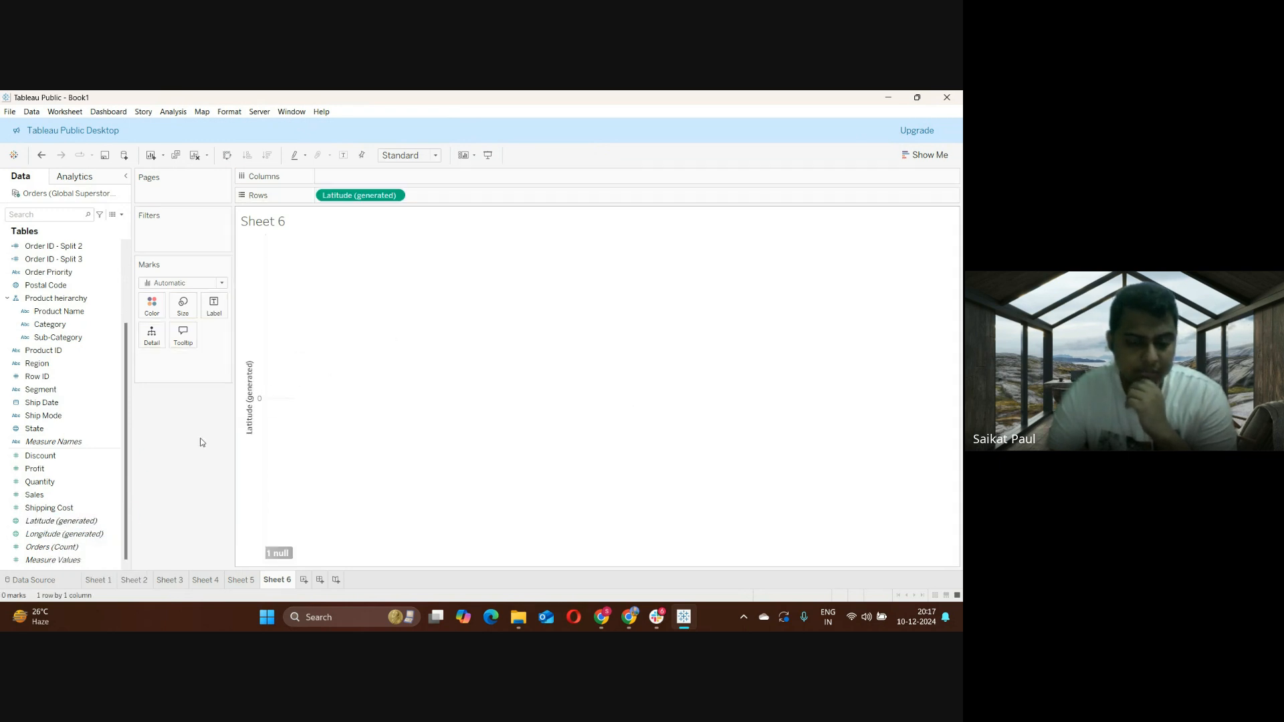
left_click_drag(64, 534, 397, 337)
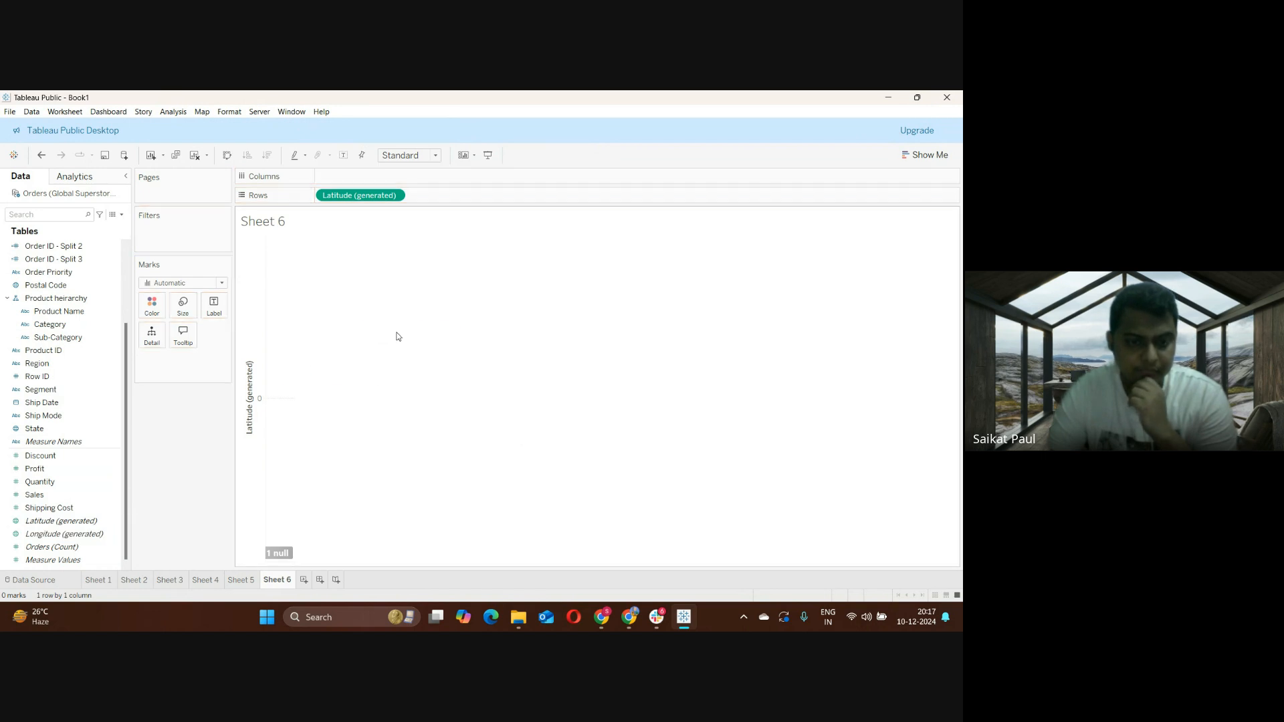
mouse_move(286, 552)
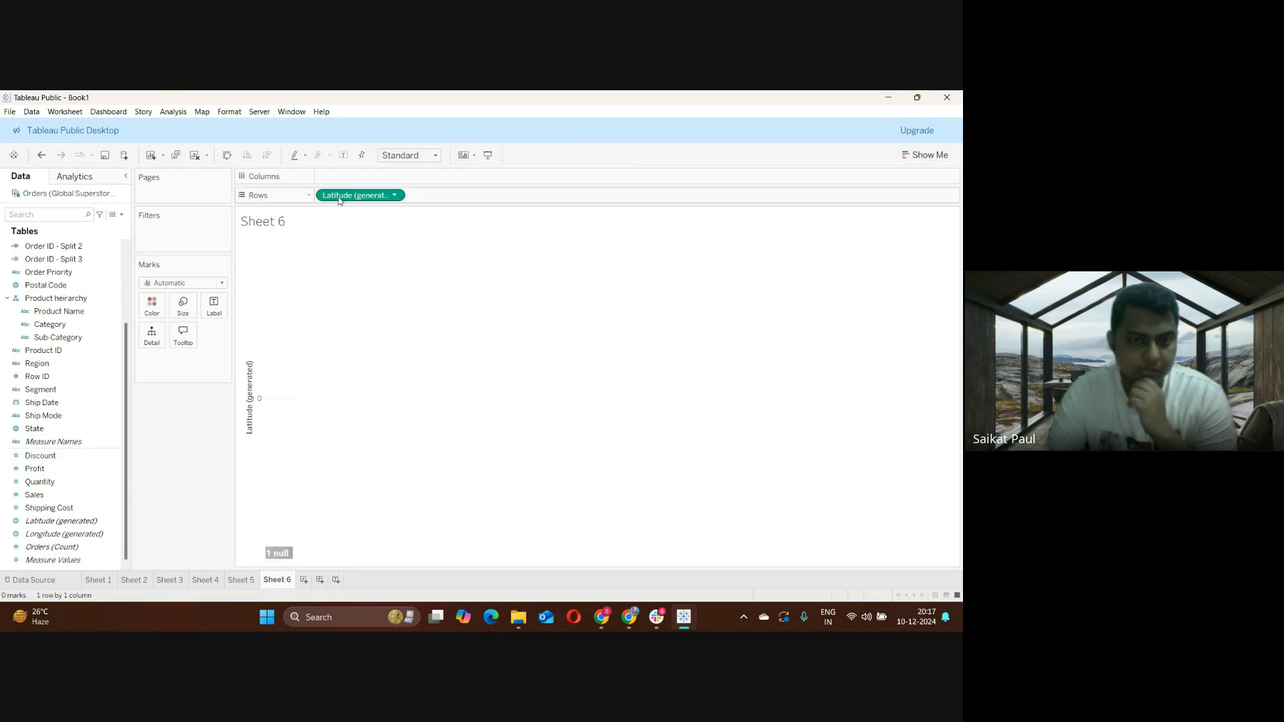
left_click_drag(345, 195, 194, 446)
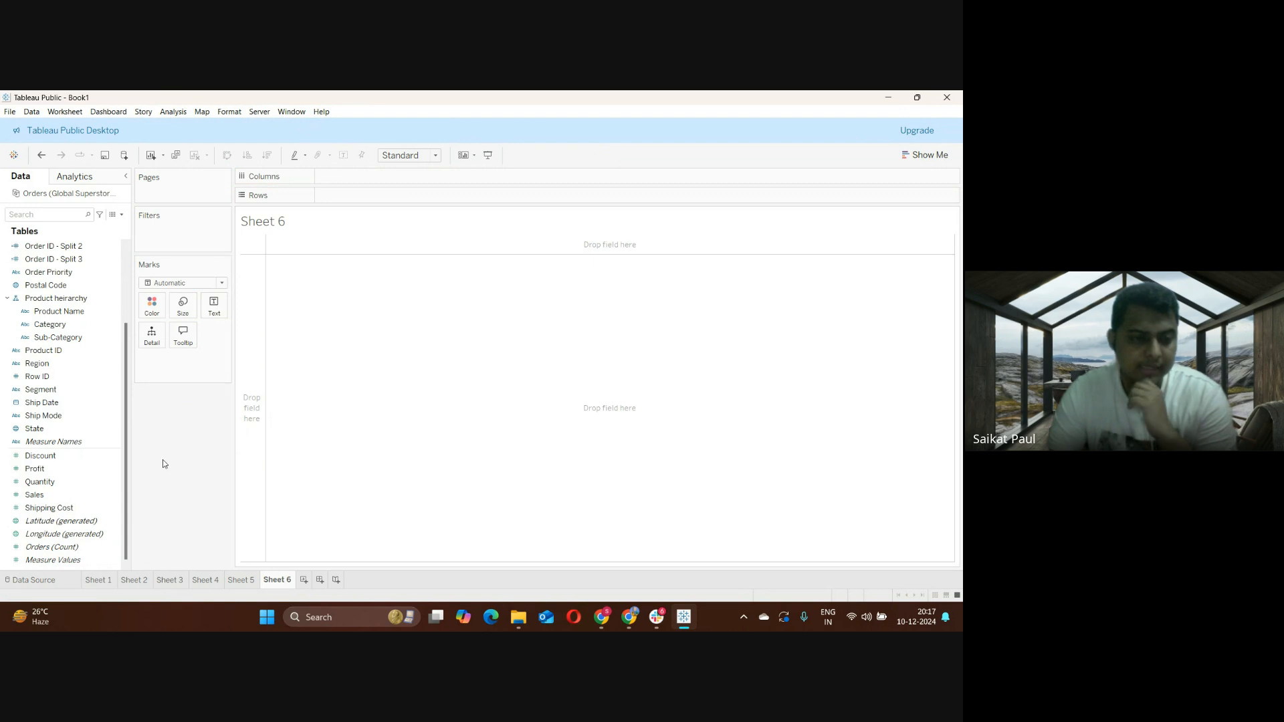
Plot the State field as a map and label its marks with the sum of Sales and the State
left_click(36, 428)
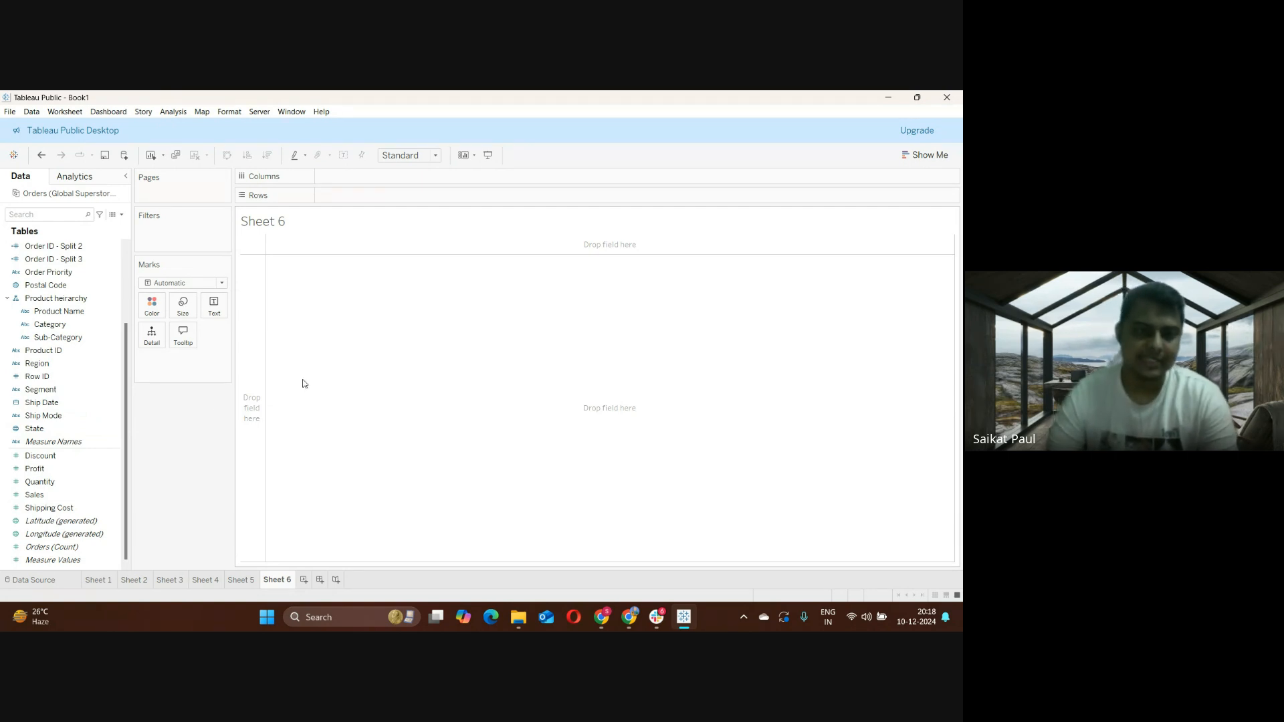
scroll(70, 381, "up", 3)
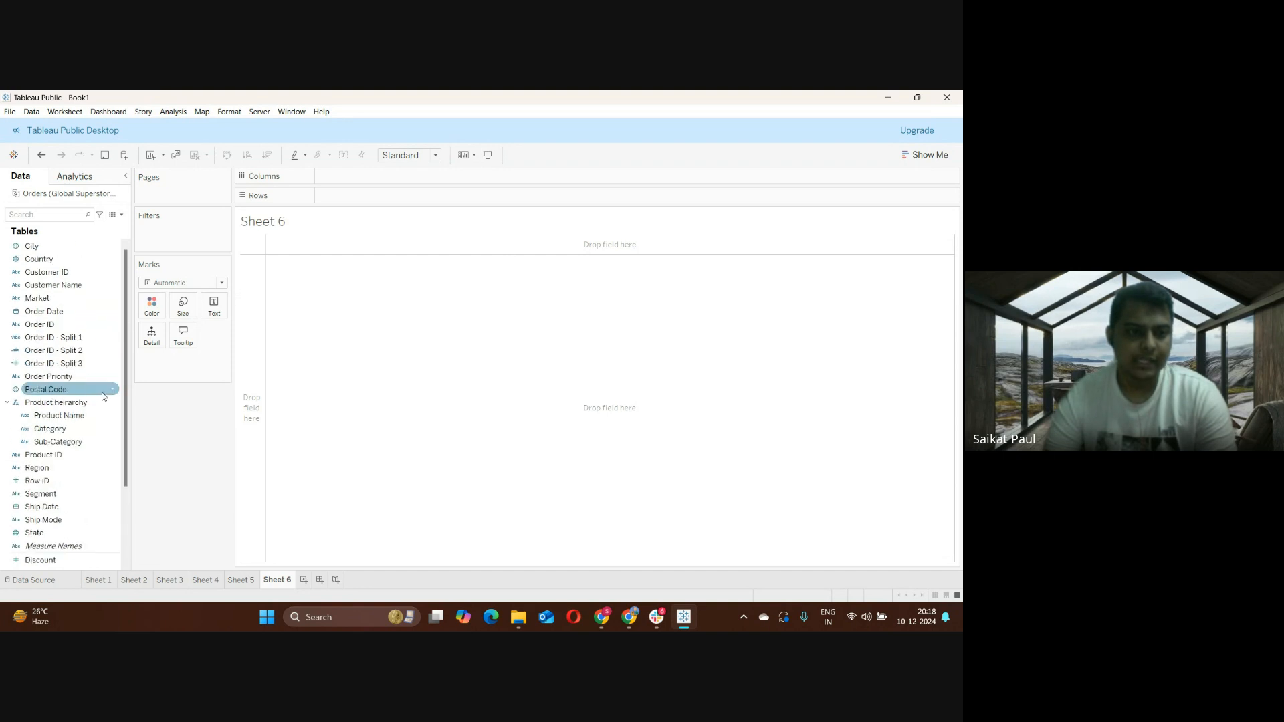
scroll(73, 384, "down", 3)
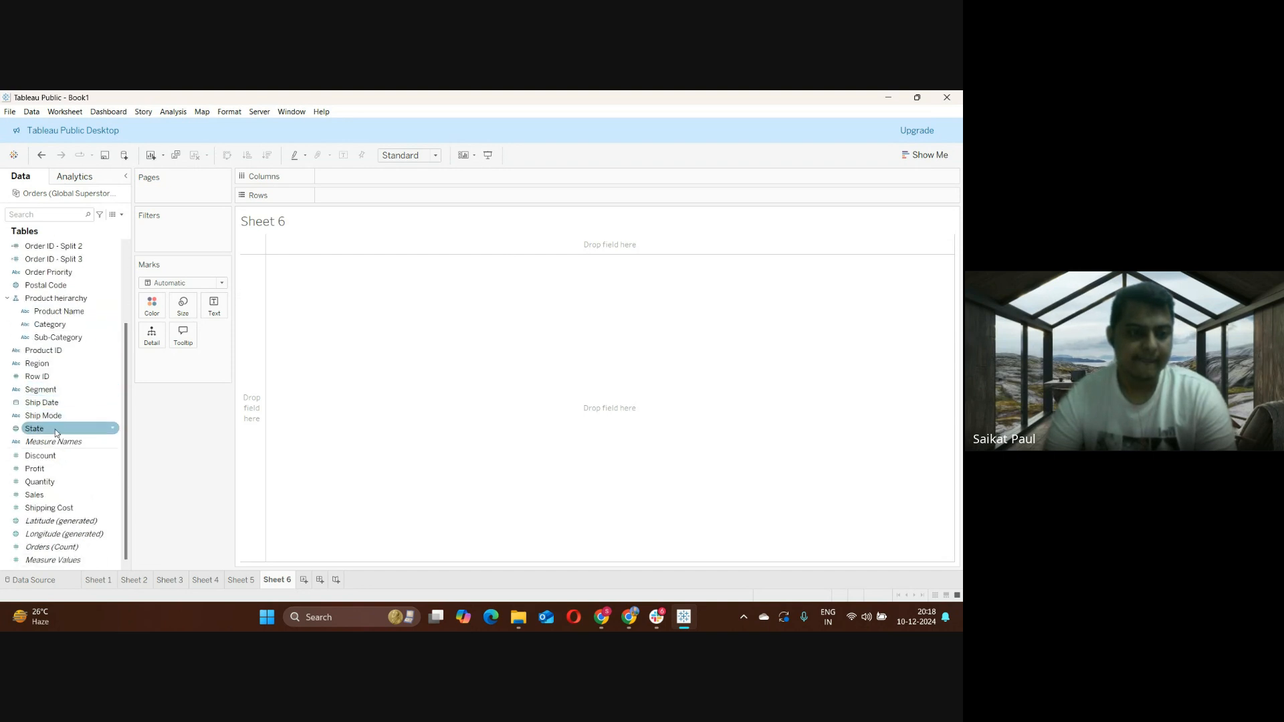
left_click_drag(55, 431, 458, 411)
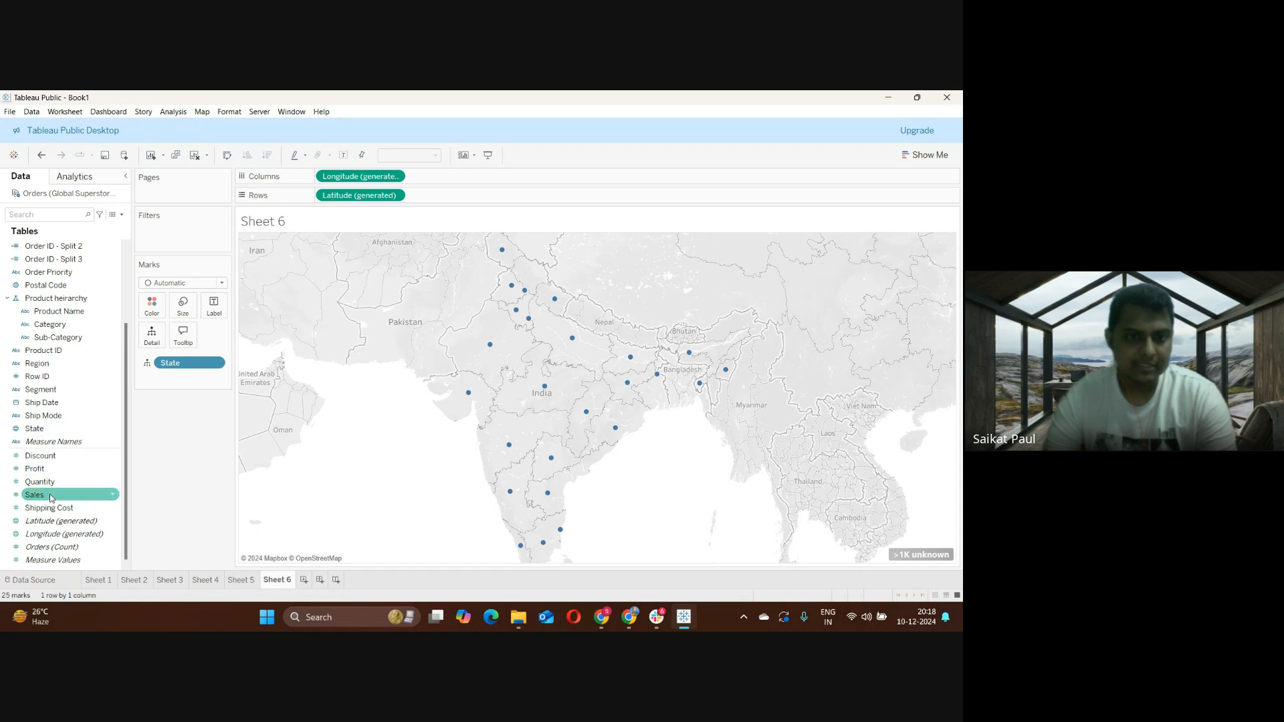
left_click_drag(50, 496, 210, 307)
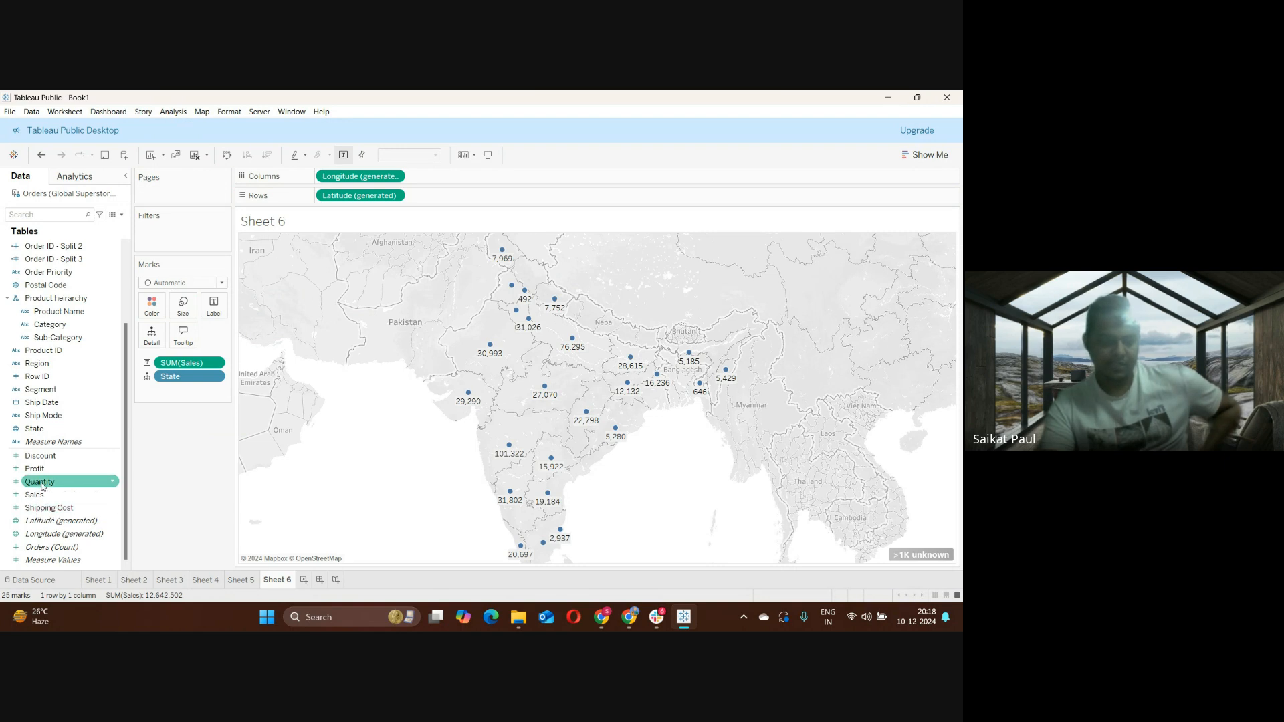
left_click_drag(48, 447, 208, 305)
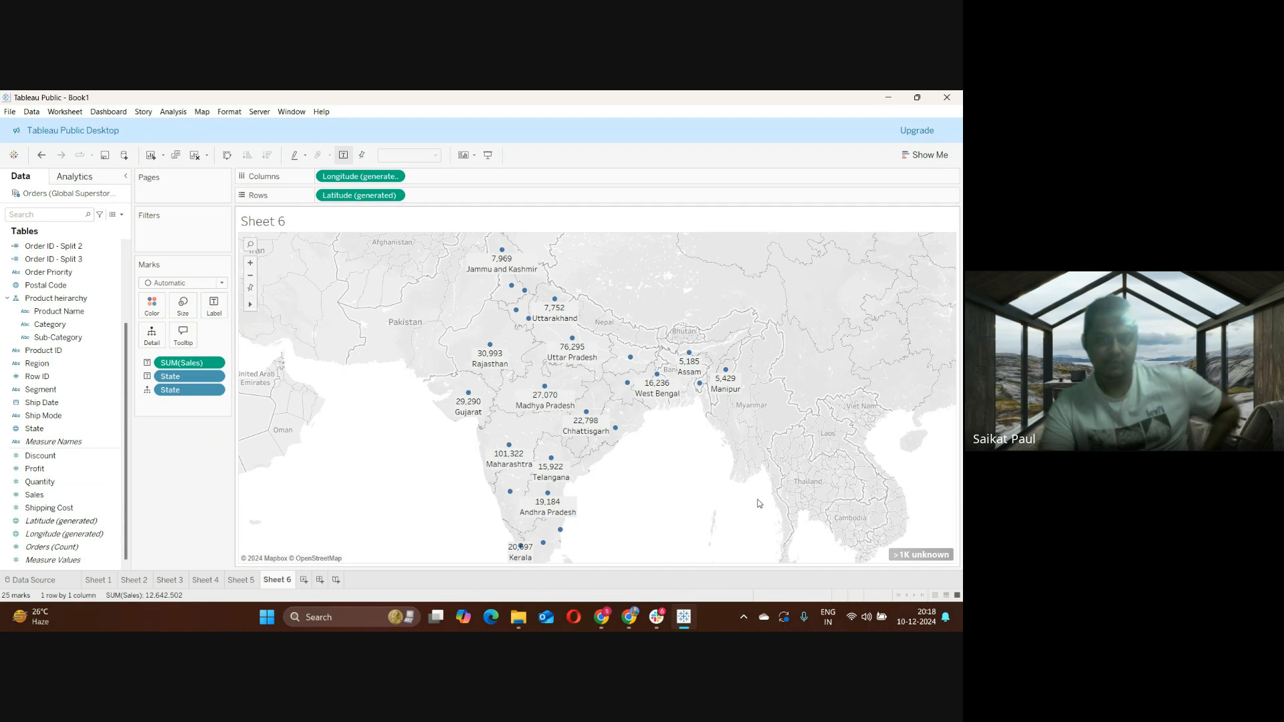
Look through the color options for the map's marks, including the custom color picker, without changing the color
left_click(154, 310)
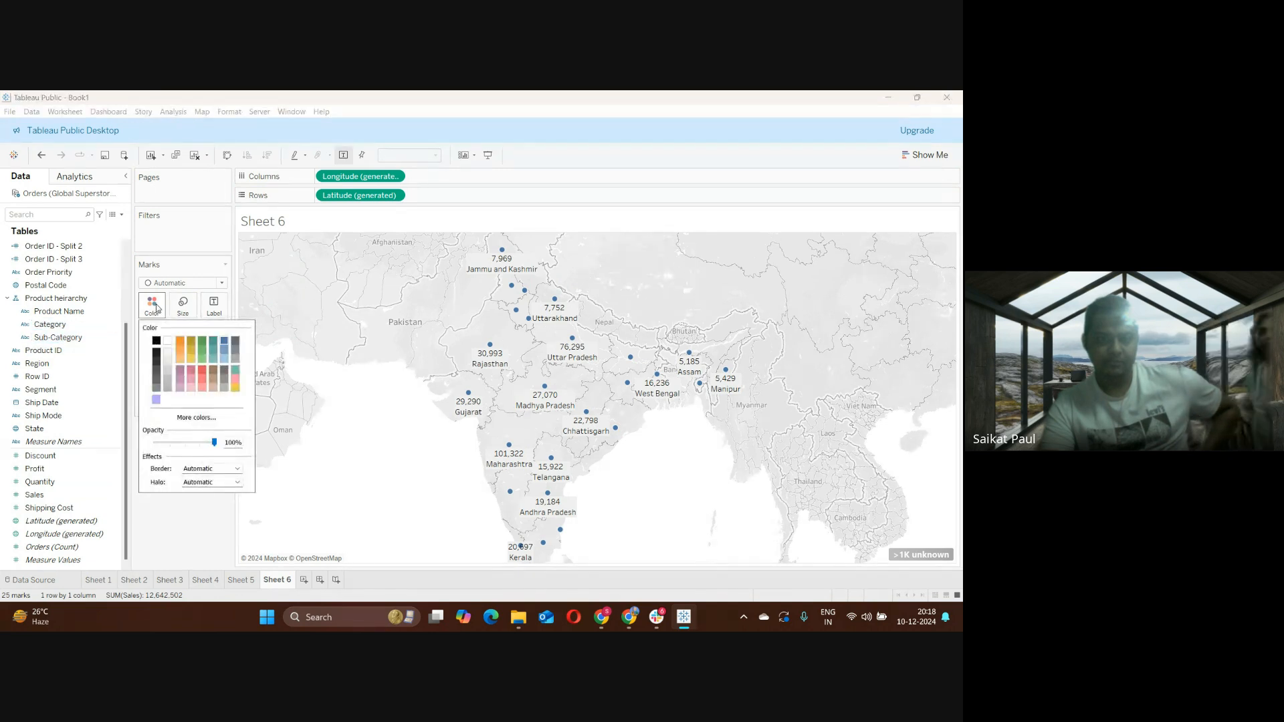
left_click(218, 419)
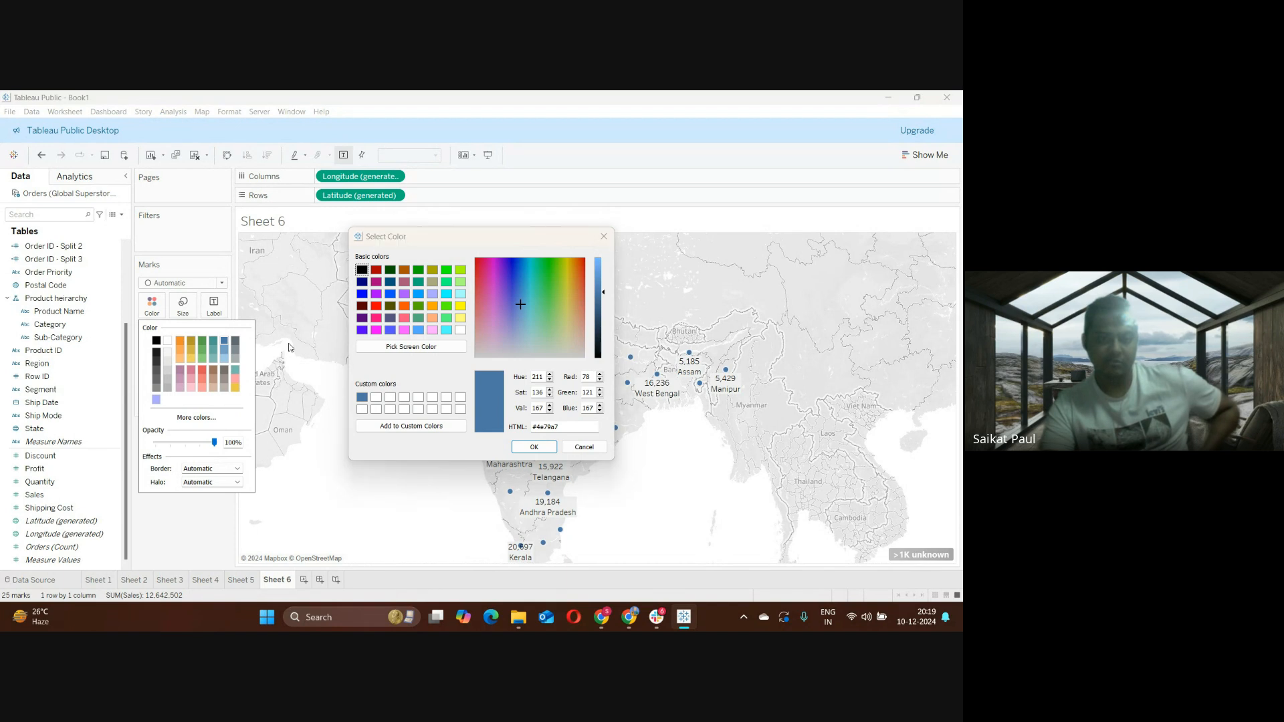
left_click(604, 236)
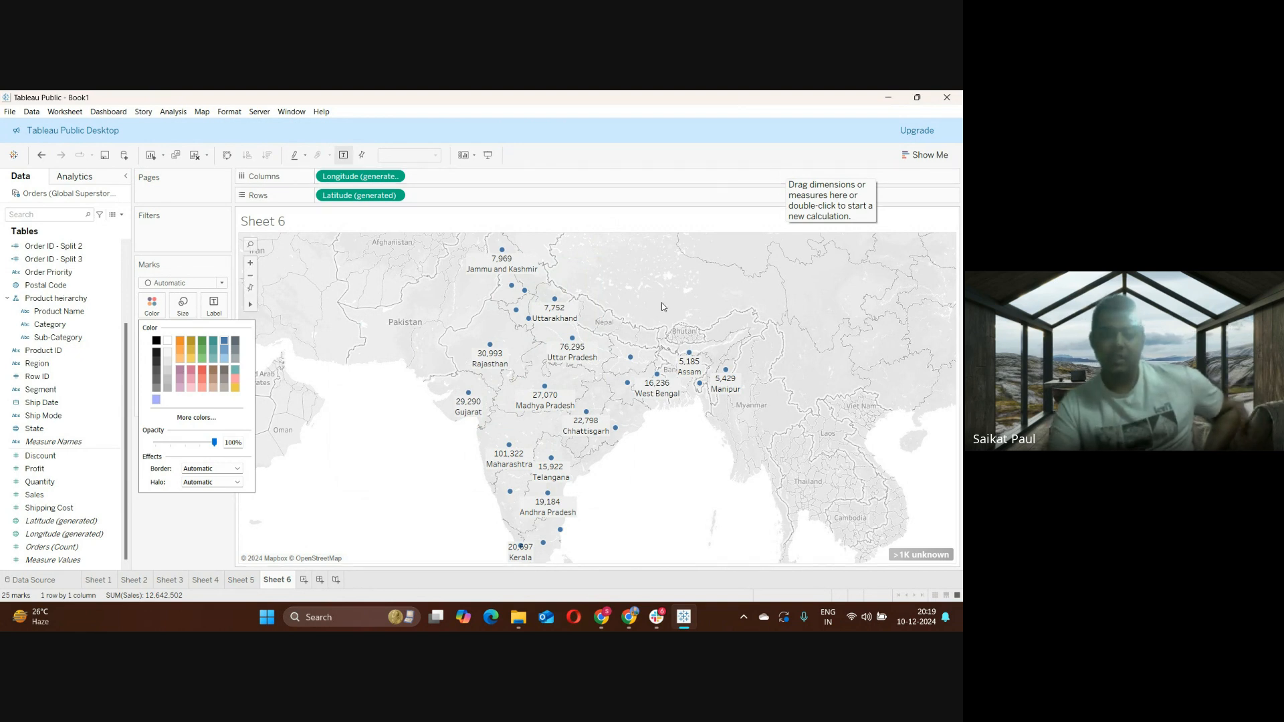
mouse_move(681, 363)
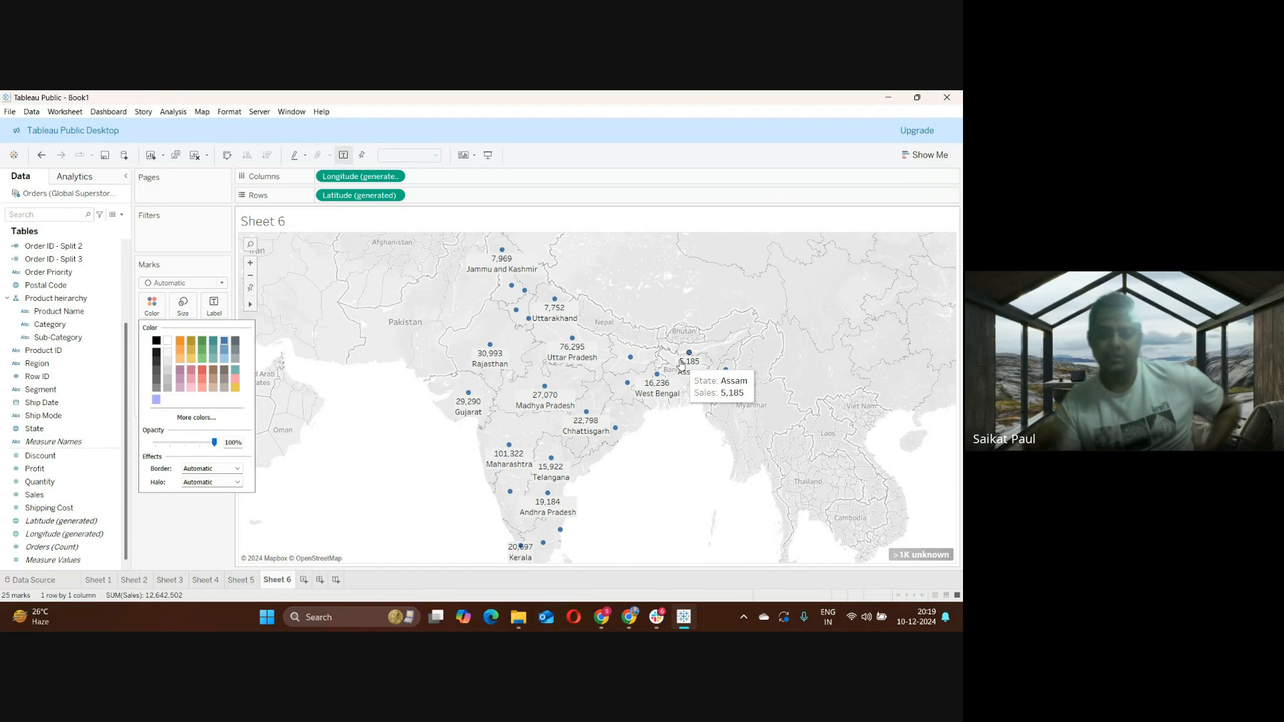
Edit the map's unknown State locations, setting the country/region to a fixed value of United States
left_click(914, 556)
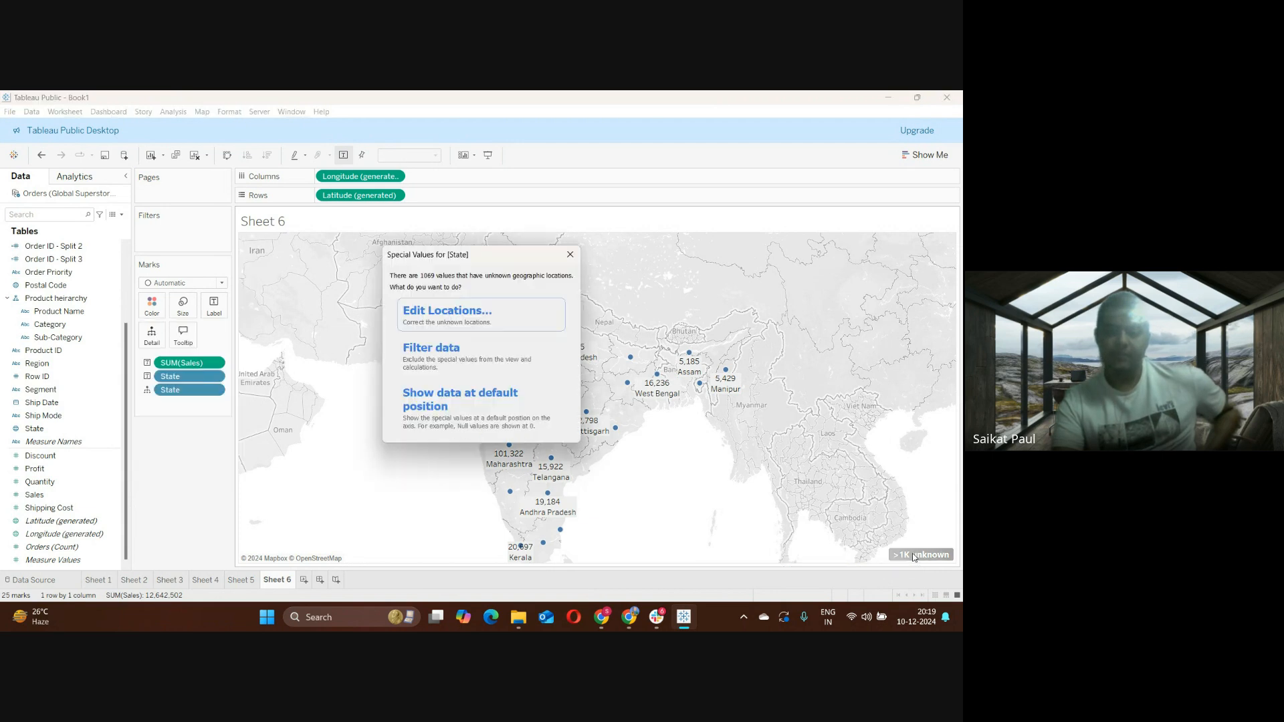
left_click(450, 312)
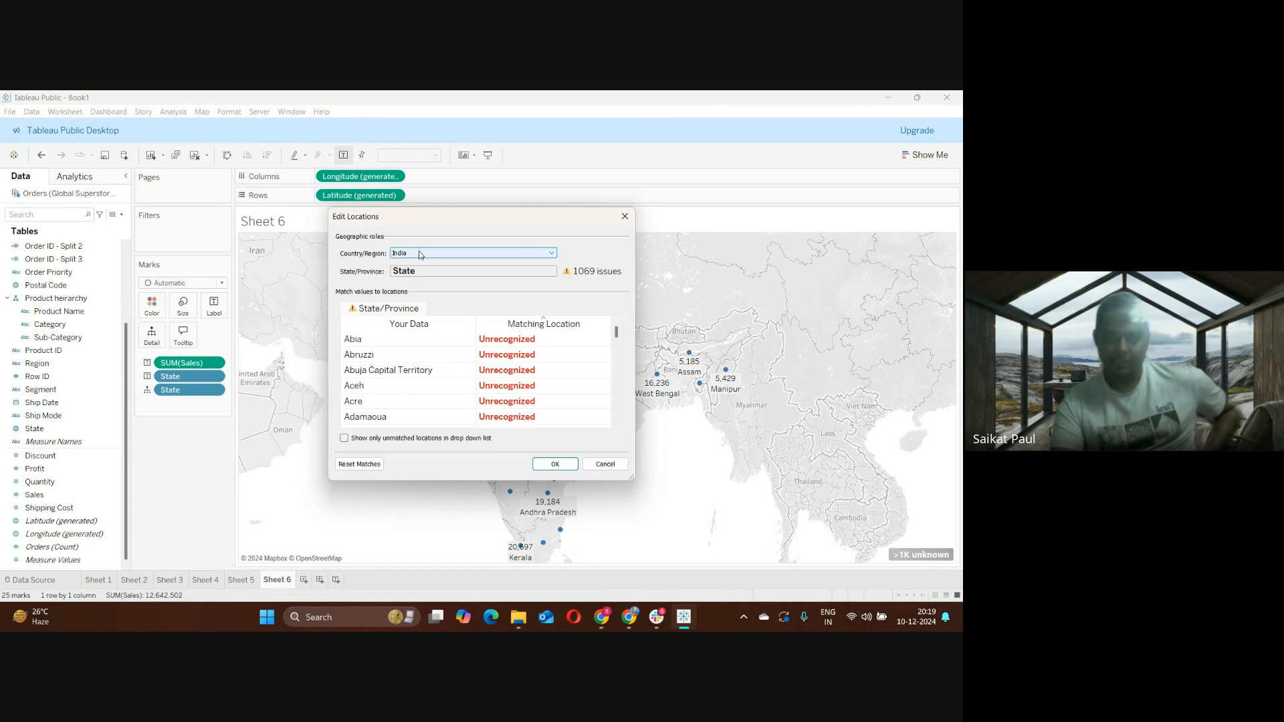
left_click(420, 255)
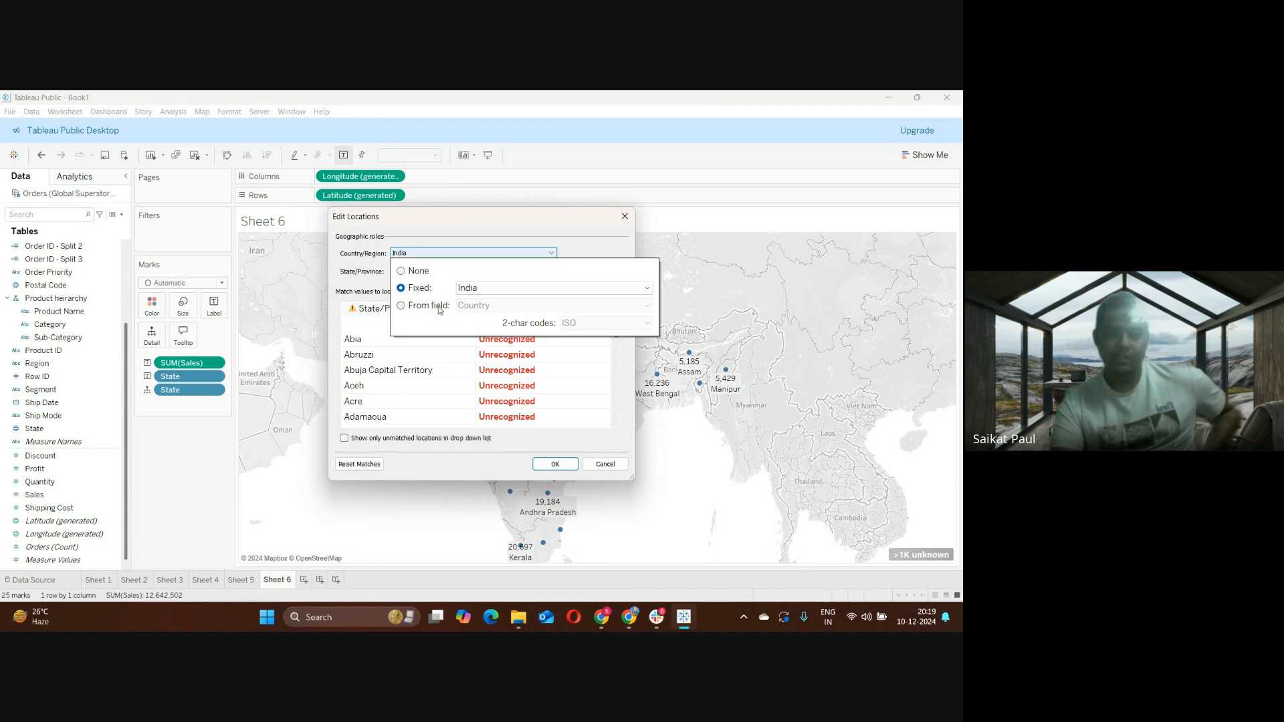
left_click(430, 308)
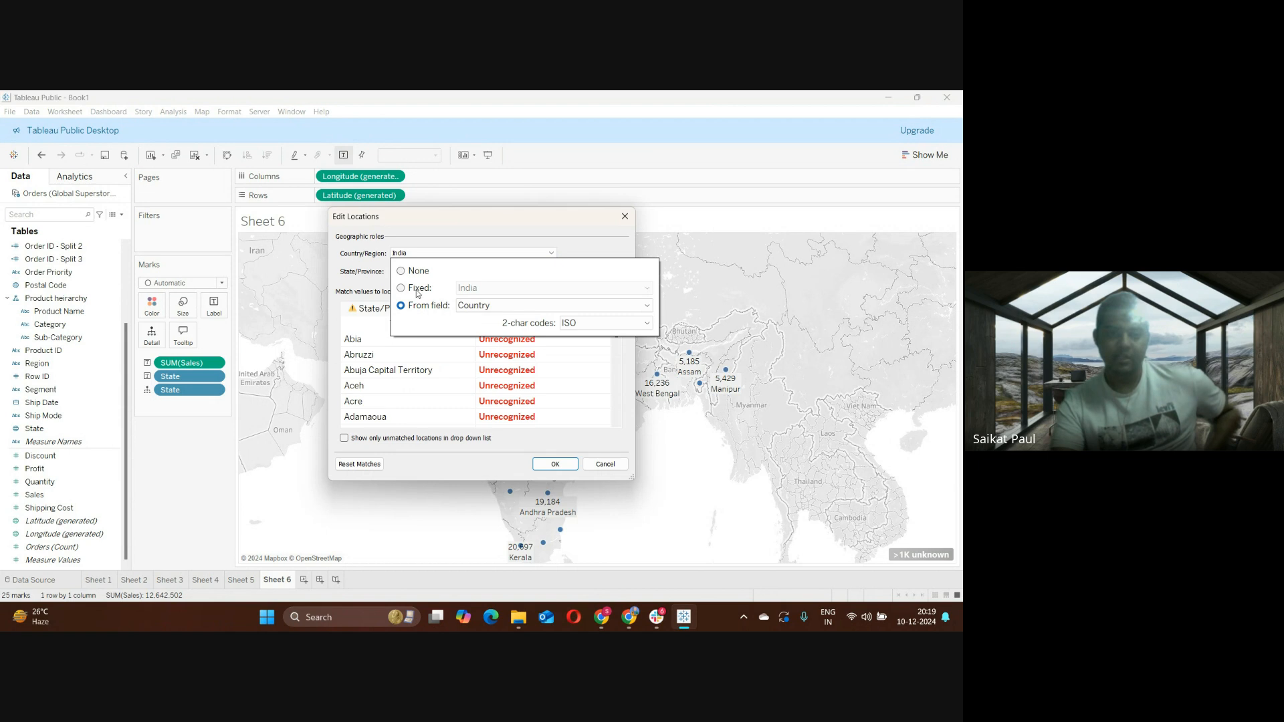
left_click(402, 290)
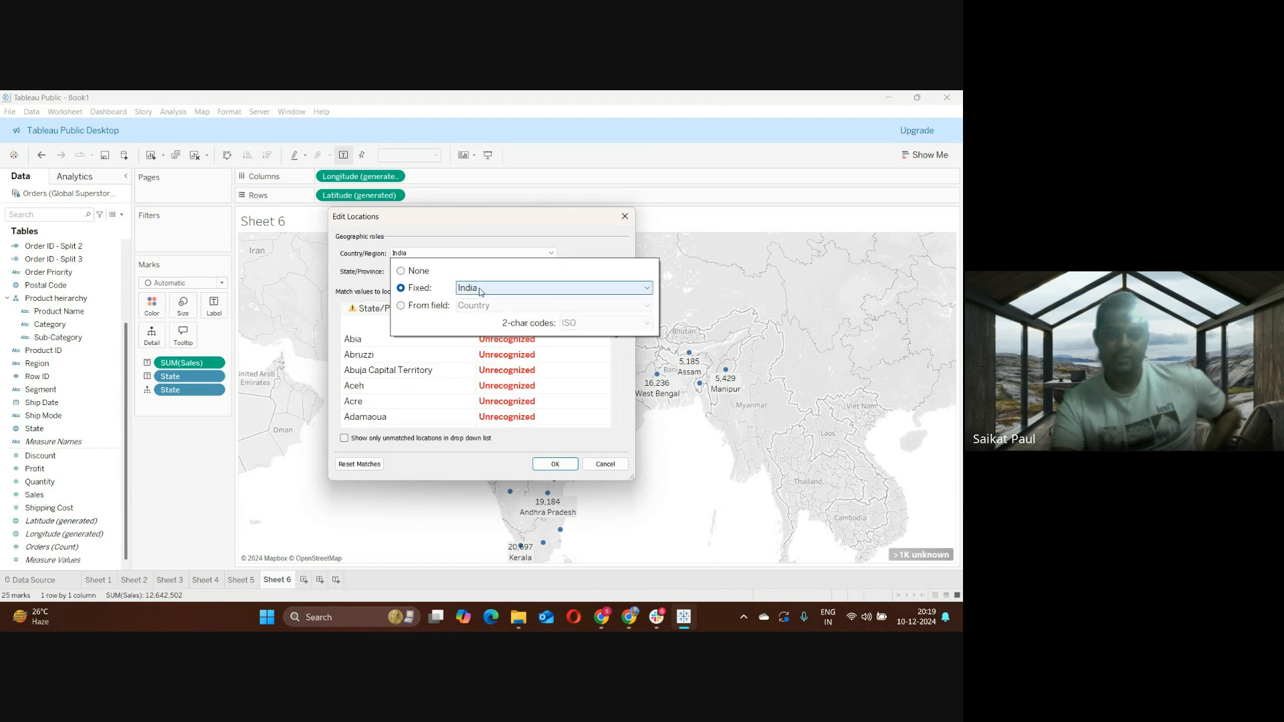
left_click(508, 287)
scroll(518, 519, "down", 15)
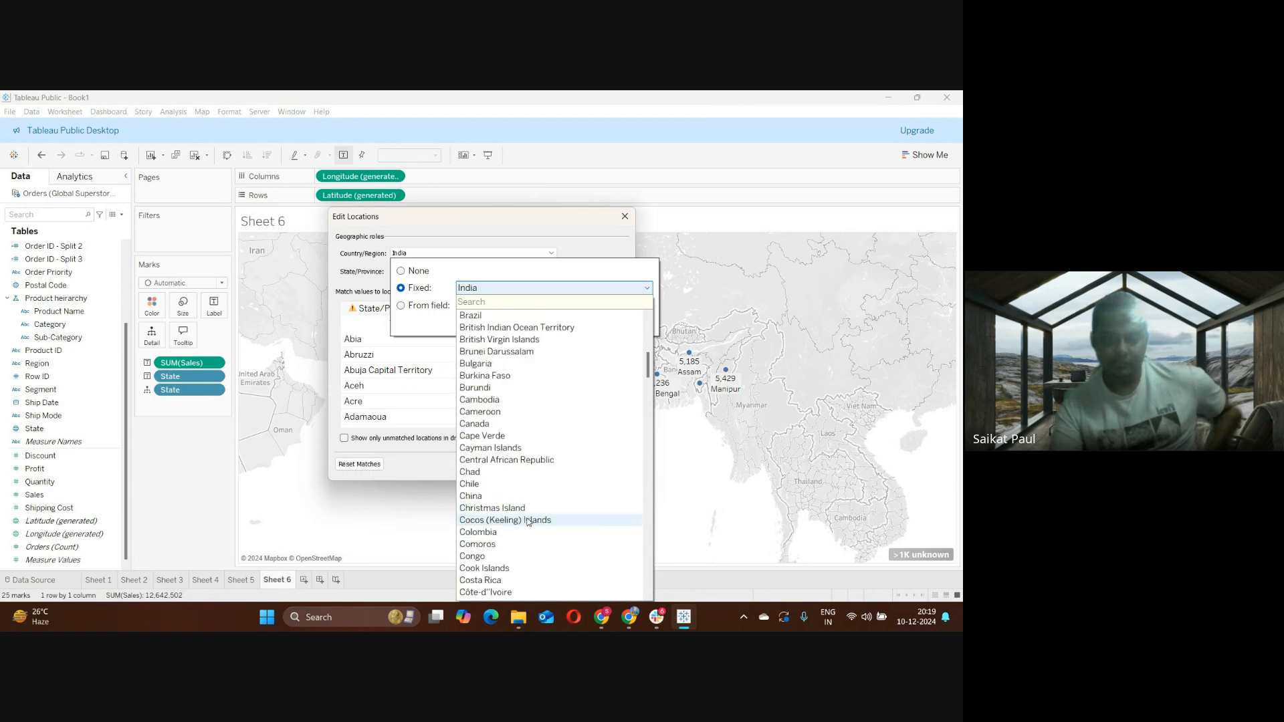
left_click_drag(647, 394, 647, 585)
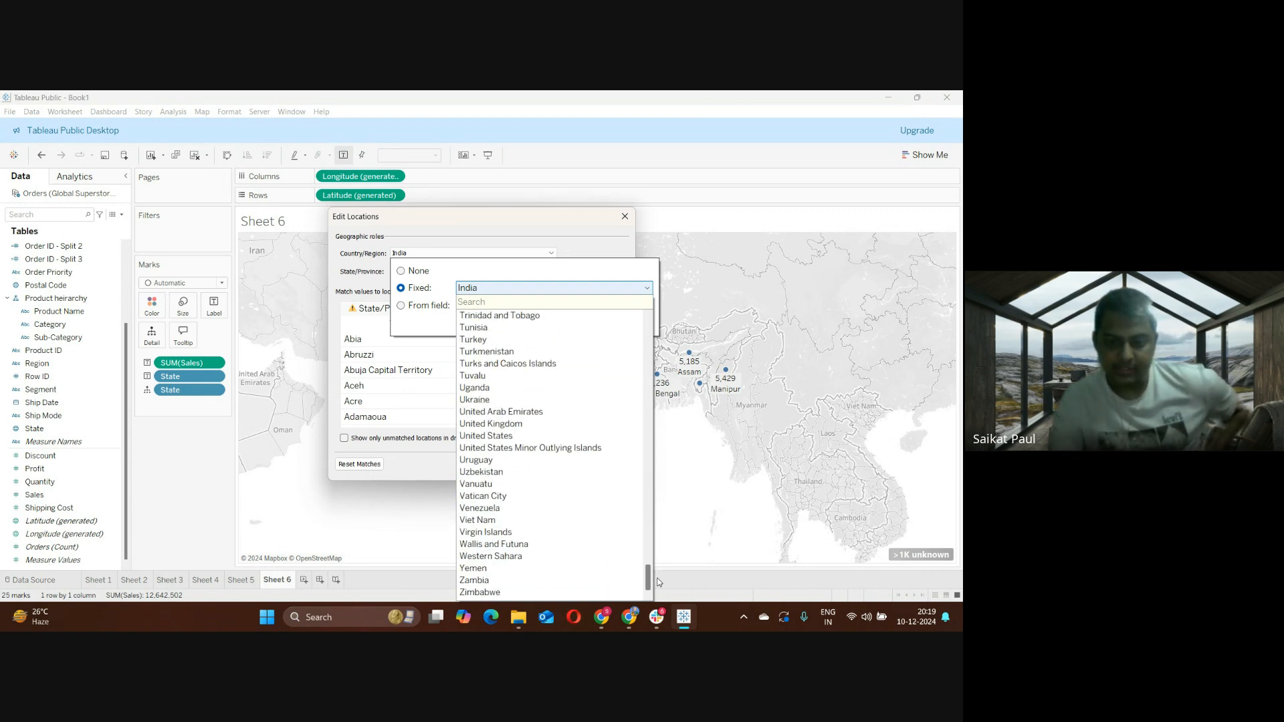
left_click(504, 436)
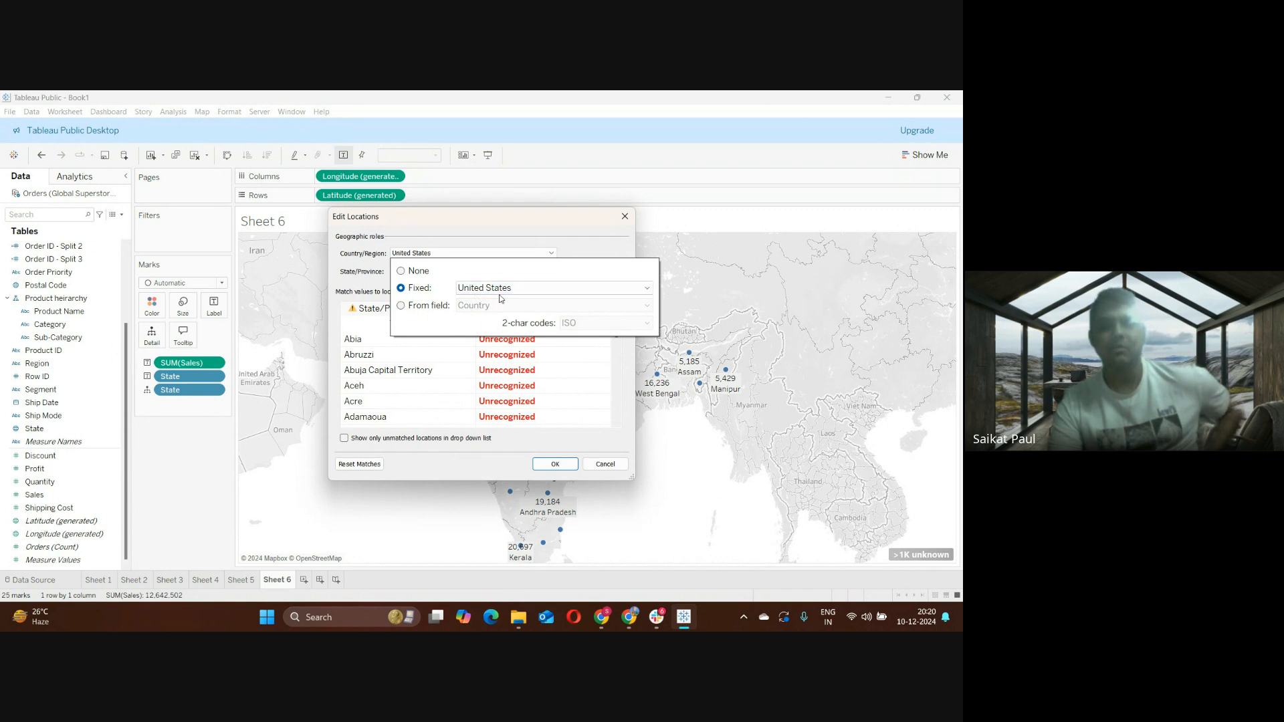
left_click(555, 463)
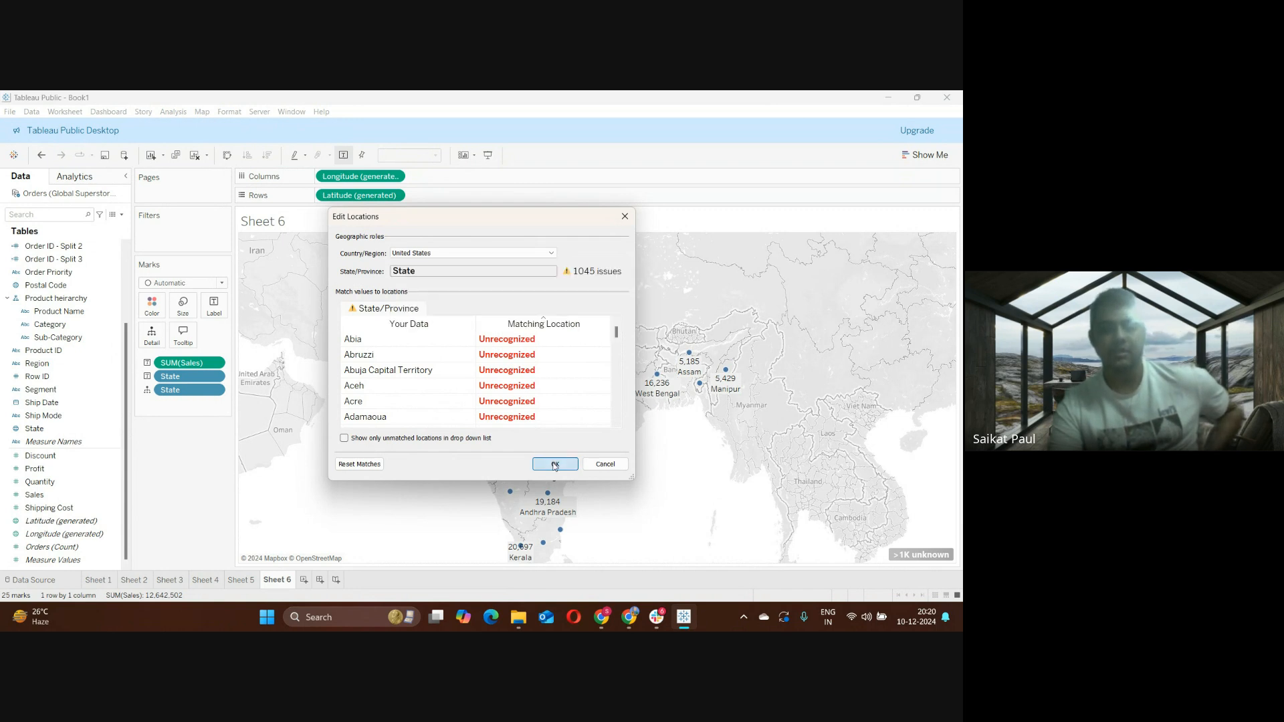
left_click(555, 464)
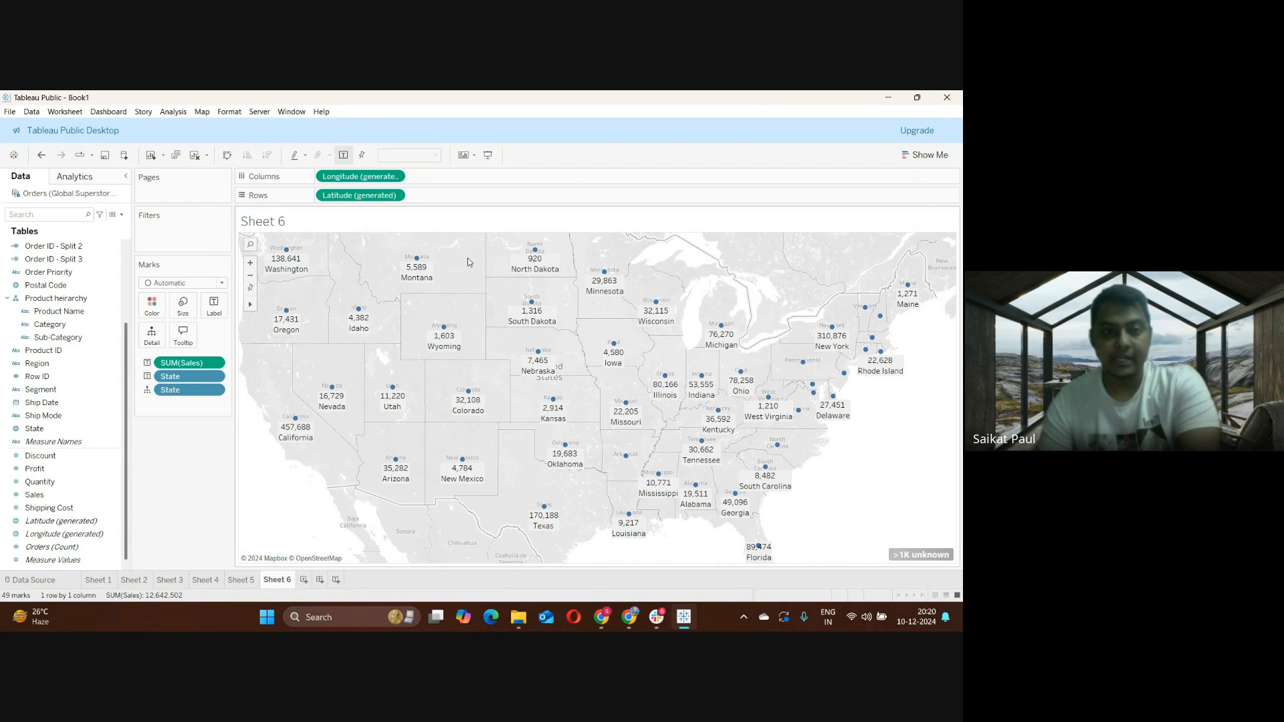
Move the sheet title card beside the map and narrow it, leaving no state selected
left_click_drag(445, 230, 456, 256)
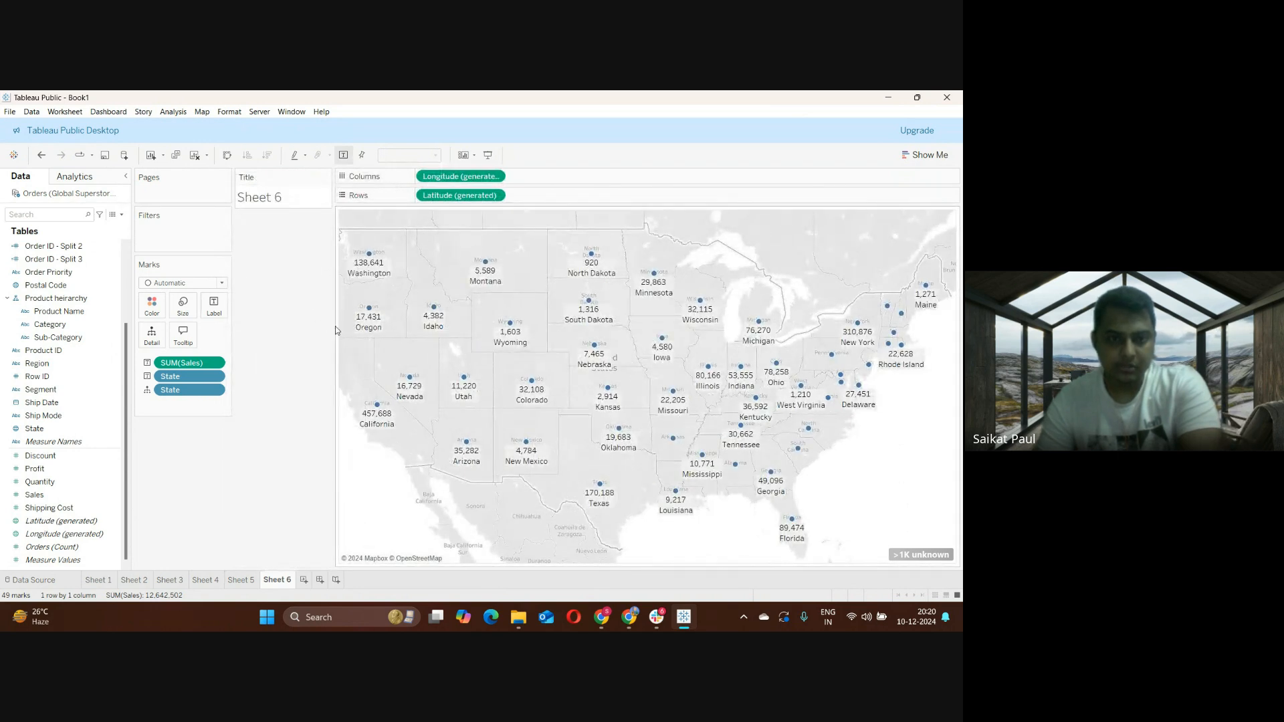
left_click_drag(329, 324, 296, 324)
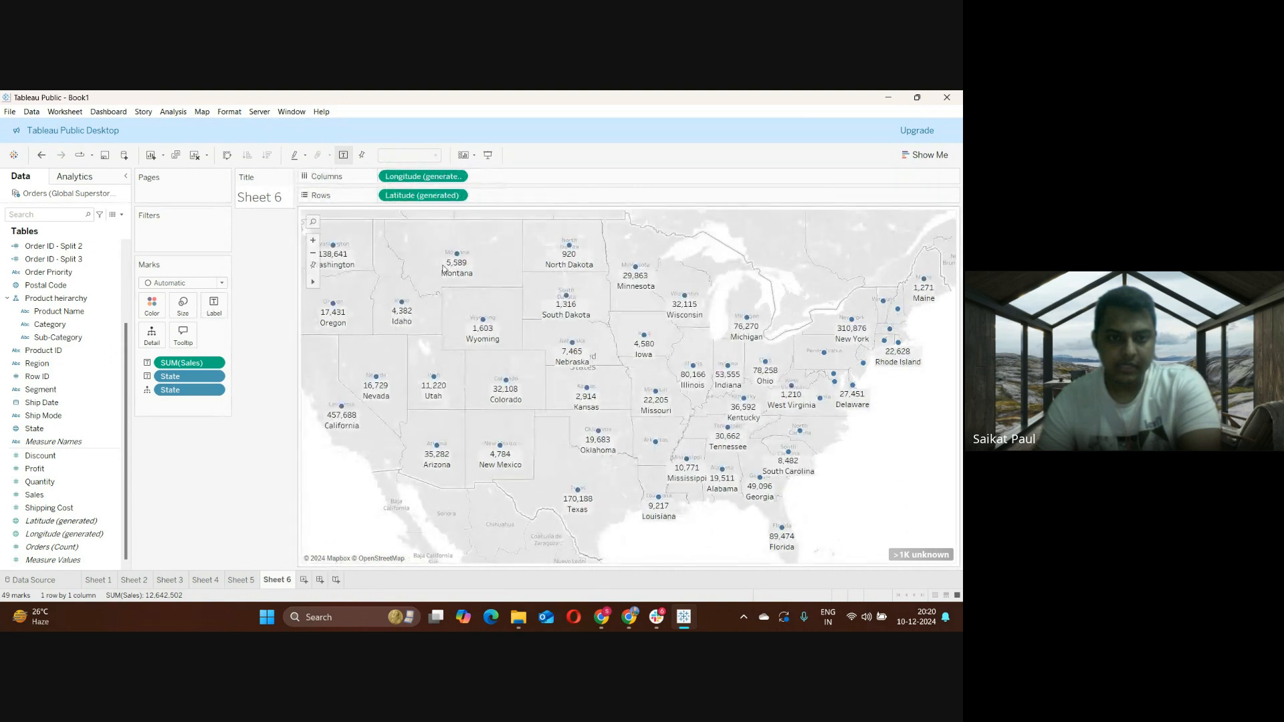
left_click_drag(451, 242, 492, 282)
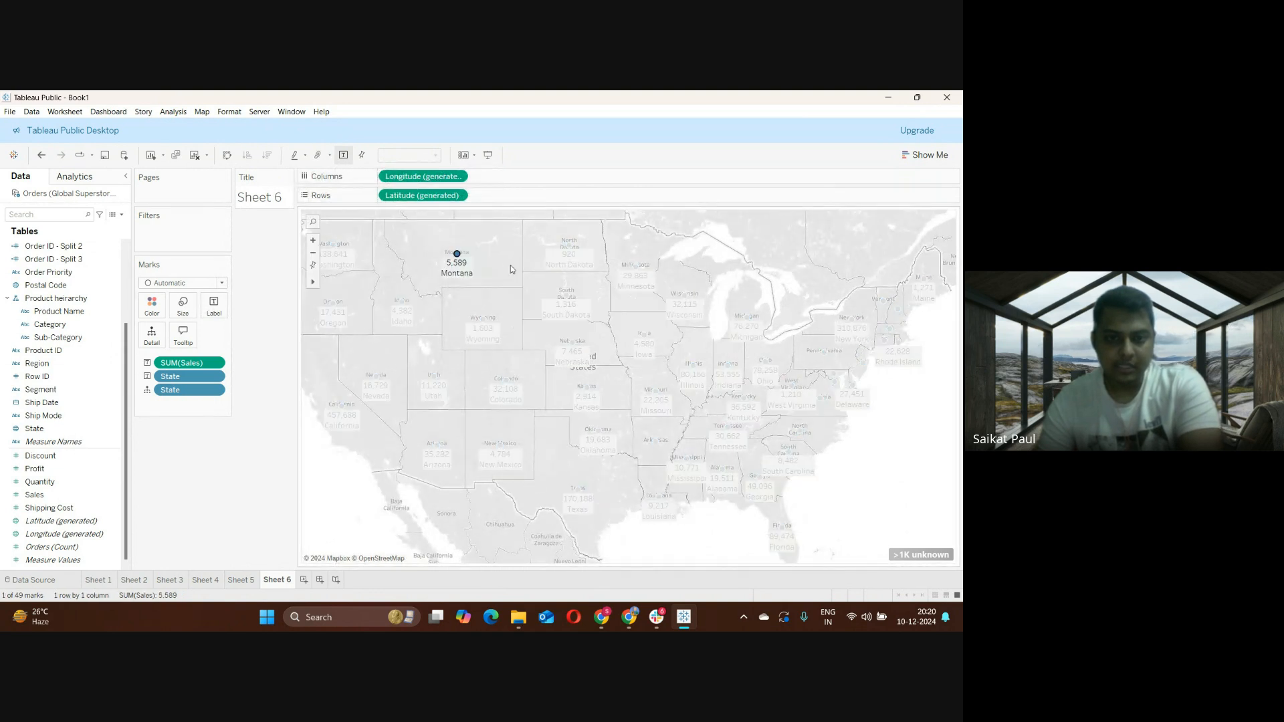
left_click(511, 265)
Pan the map southward and eastward with the Pan tool to bring Canada into the view
mouse_move(315, 286)
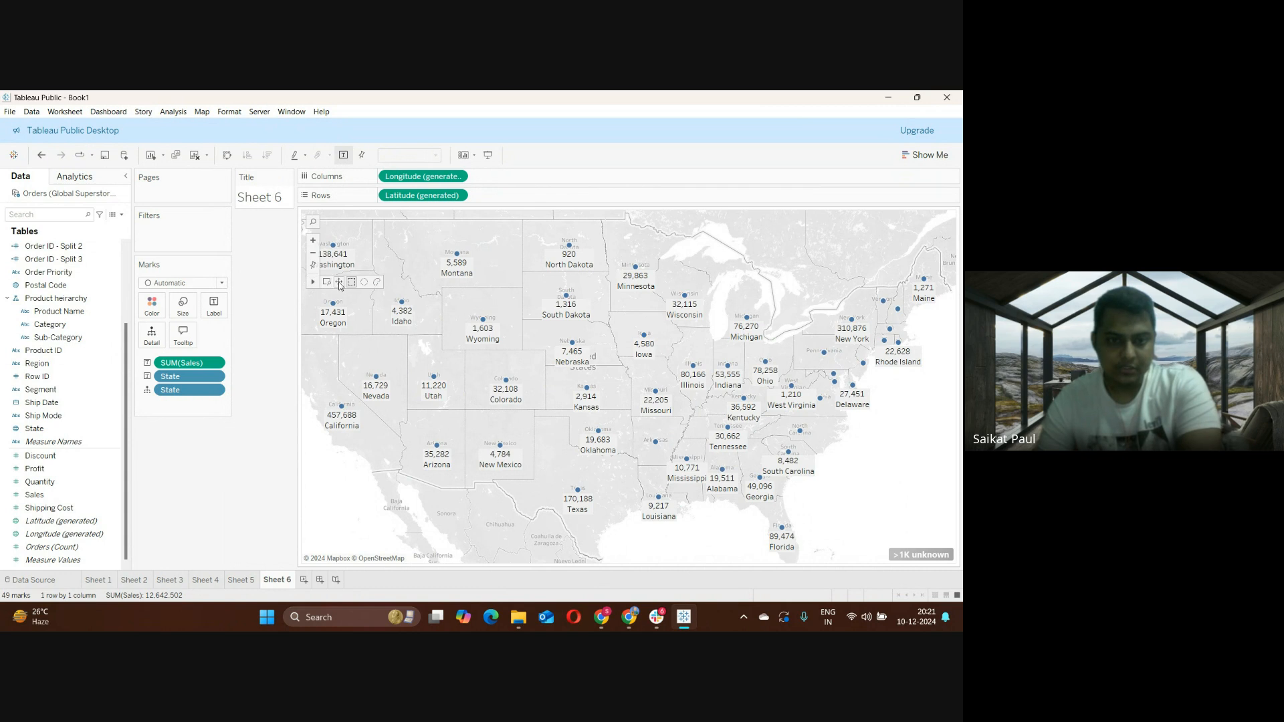
left_click(339, 285)
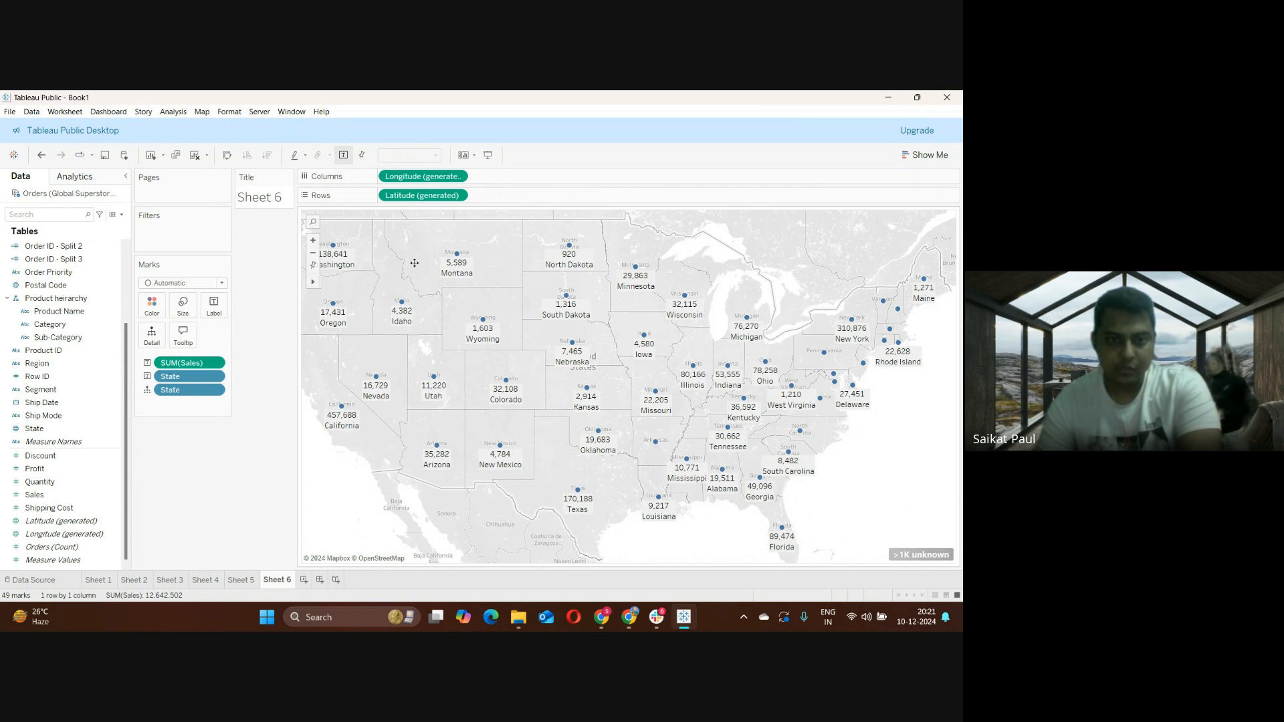
left_click_drag(415, 263, 446, 387)
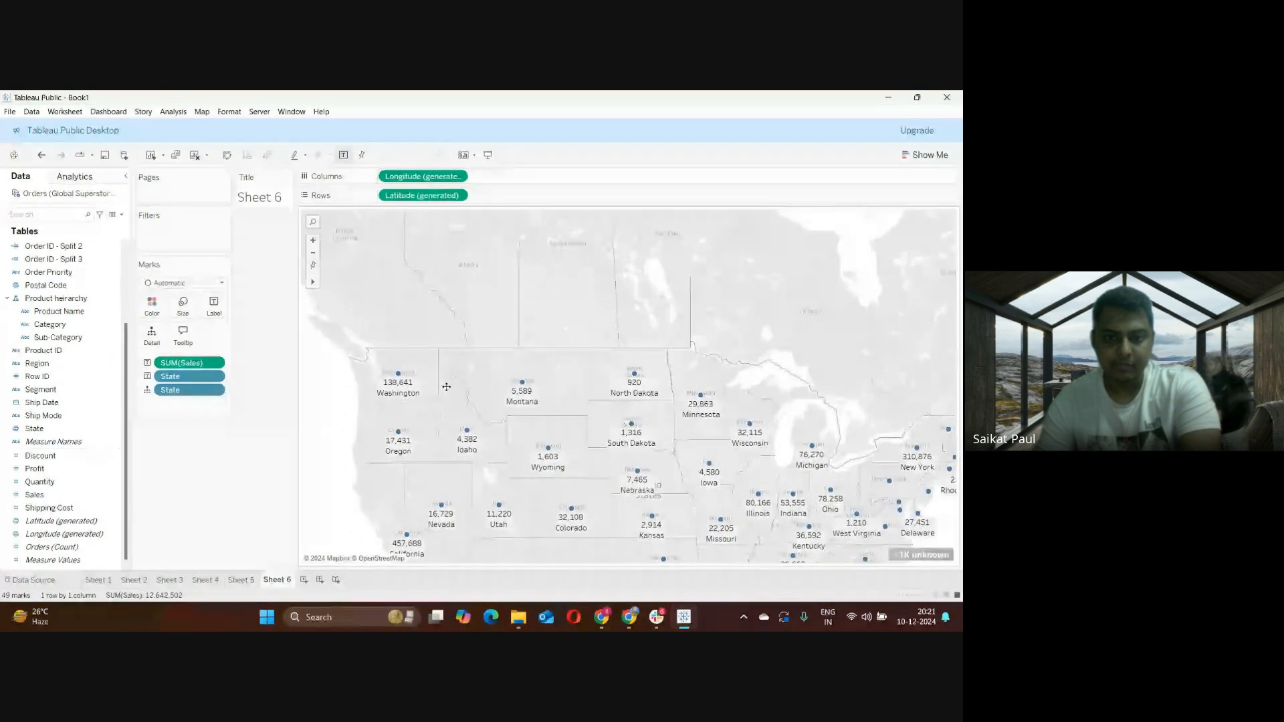
left_click_drag(651, 282, 692, 268)
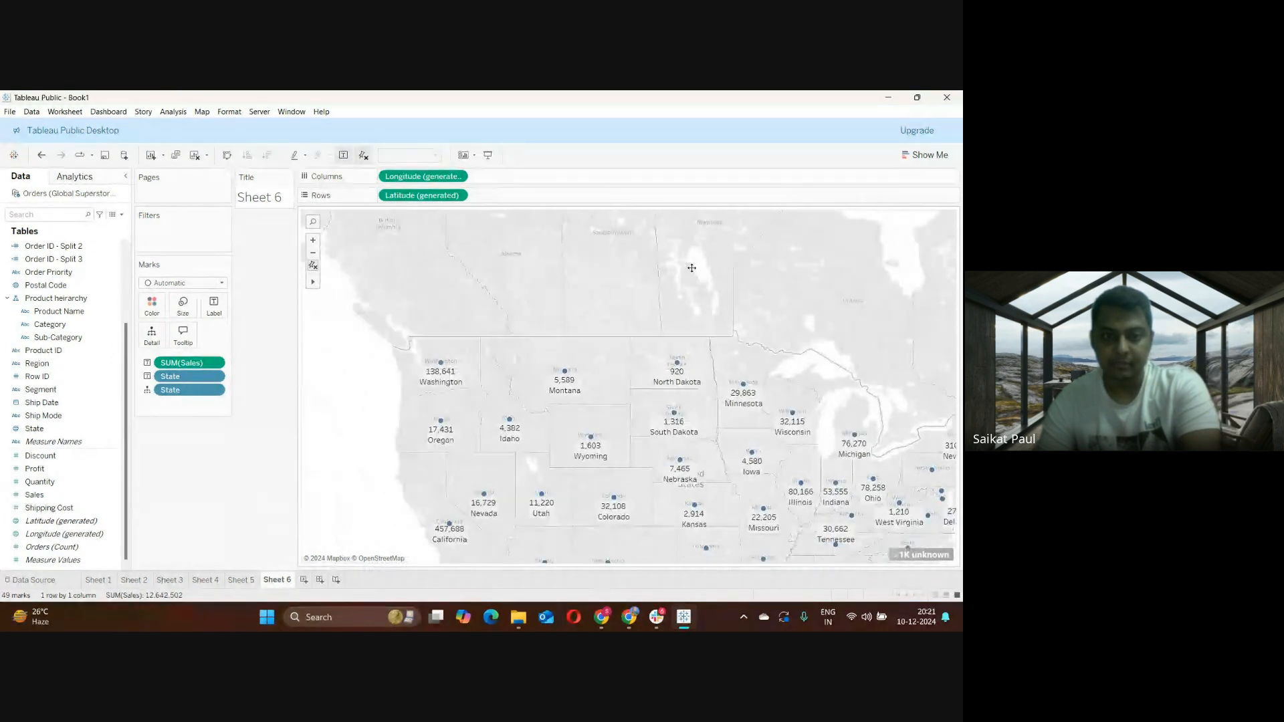
Pan the map around the northern states and Canada with the Pan tool, and reset it to the automatic view of the United States
left_click_drag(610, 278, 593, 288)
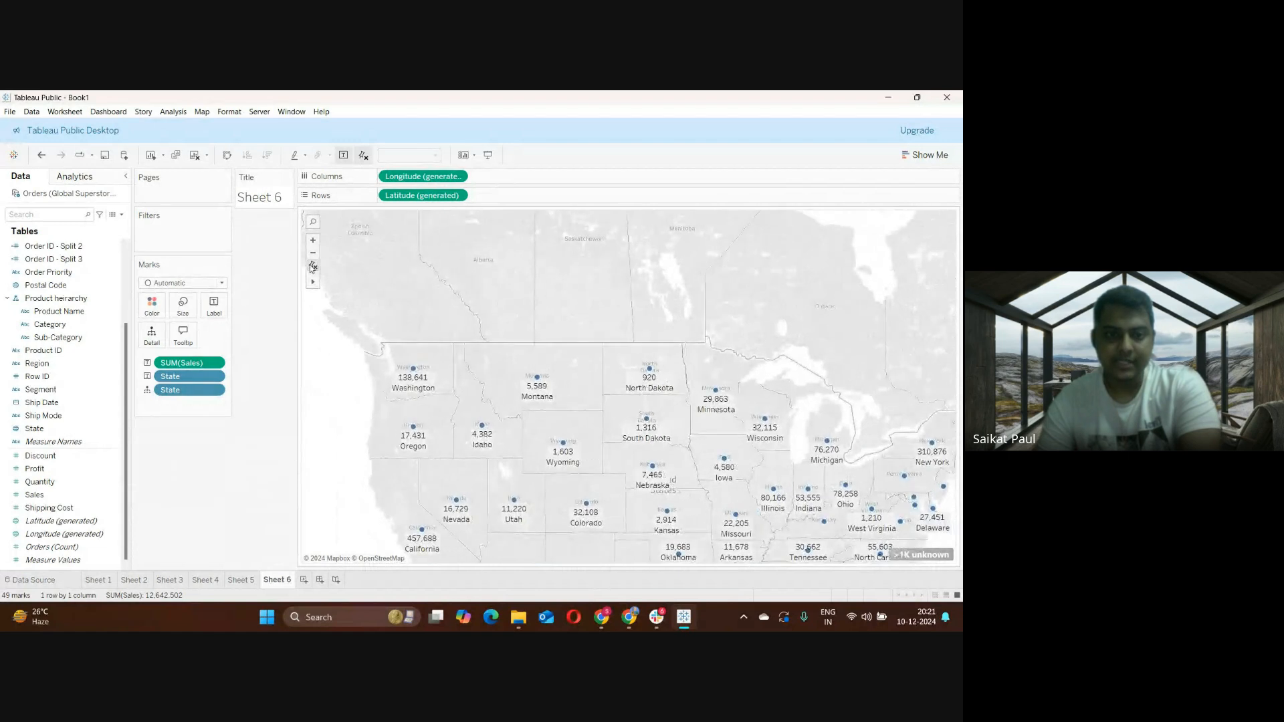
mouse_move(316, 284)
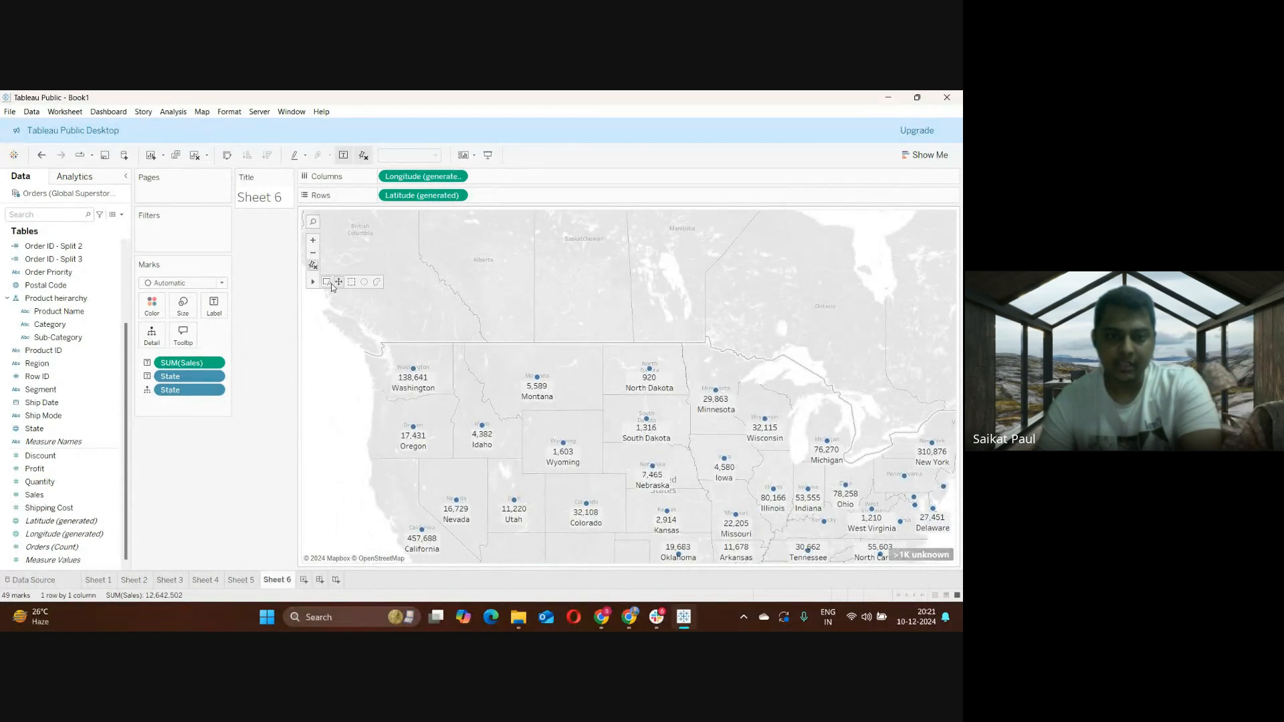
left_click(339, 283)
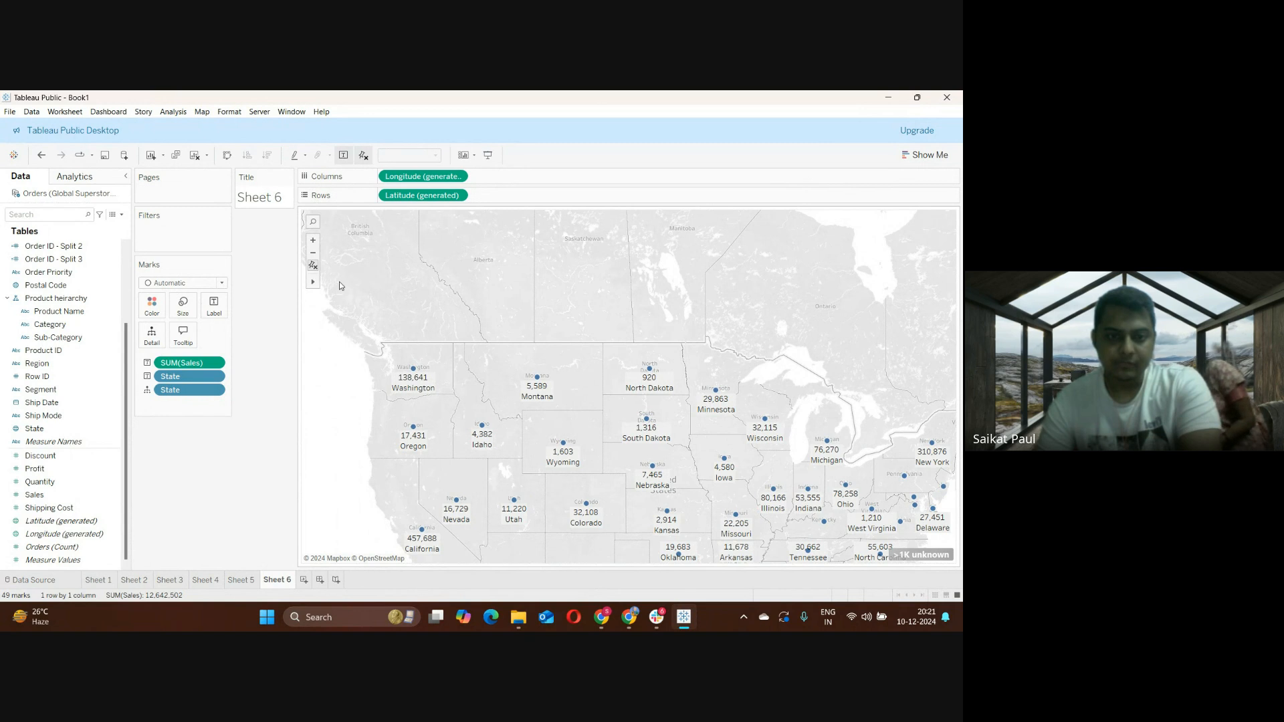
left_click_drag(635, 299, 613, 272)
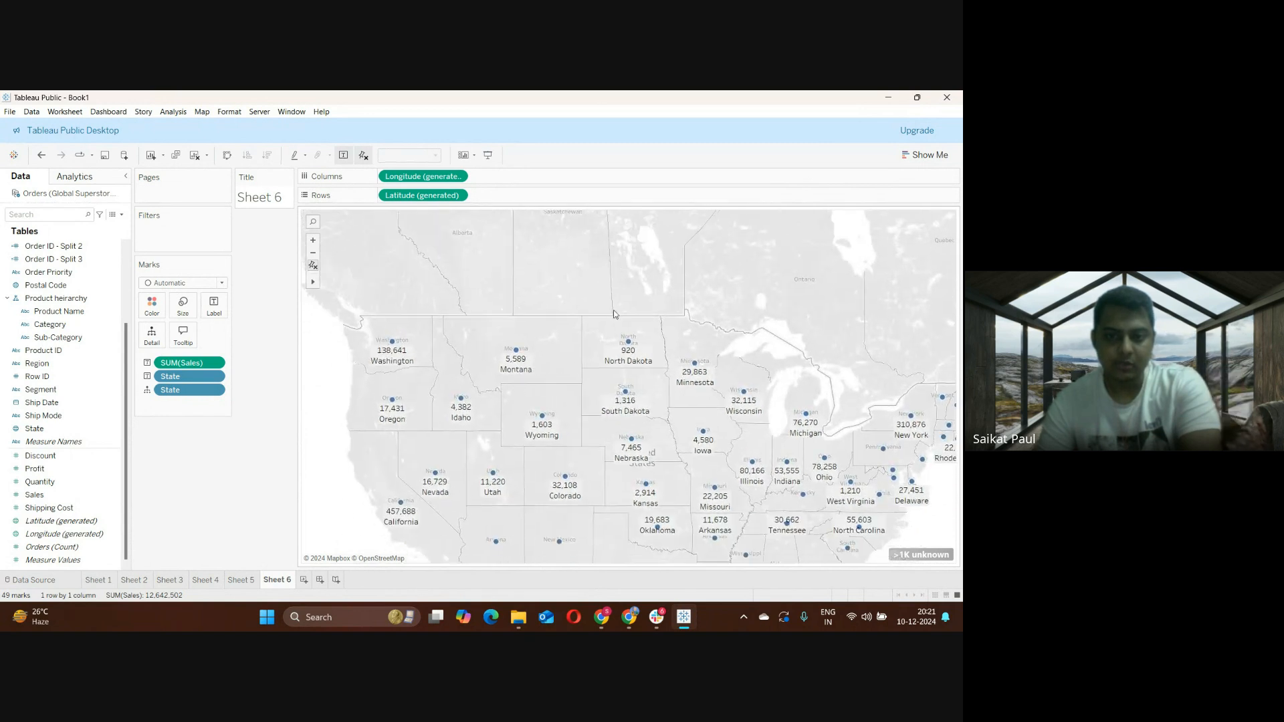
mouse_move(563, 334)
left_mouse_down()
mouse_move(537, 266)
mouse_move(541, 332)
left_mouse_up()
left_click(315, 267)
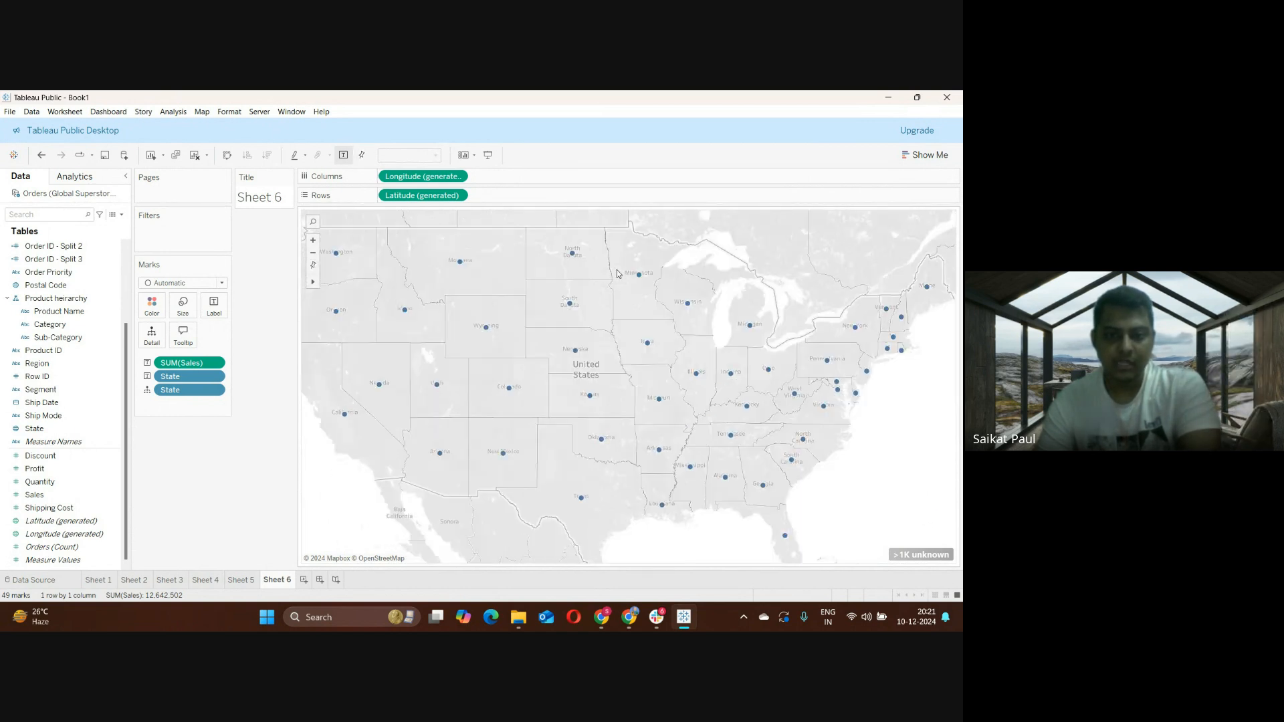
left_click(315, 267)
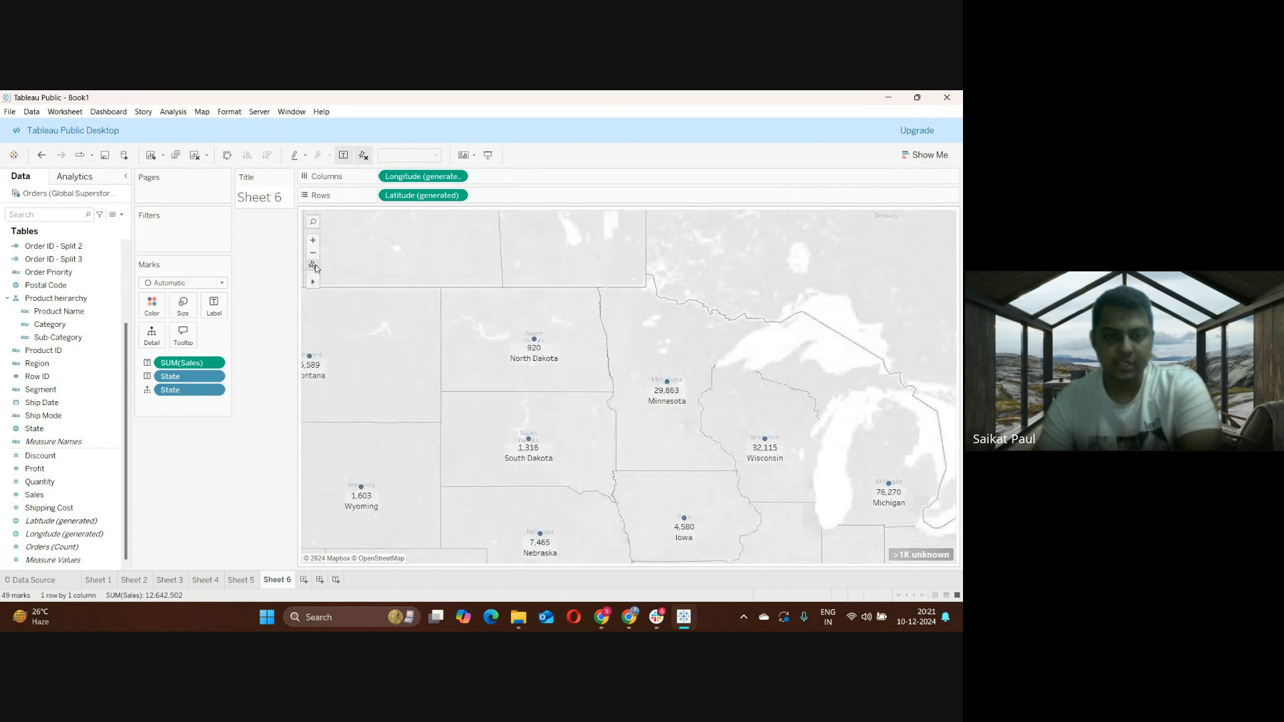
left_click(315, 267)
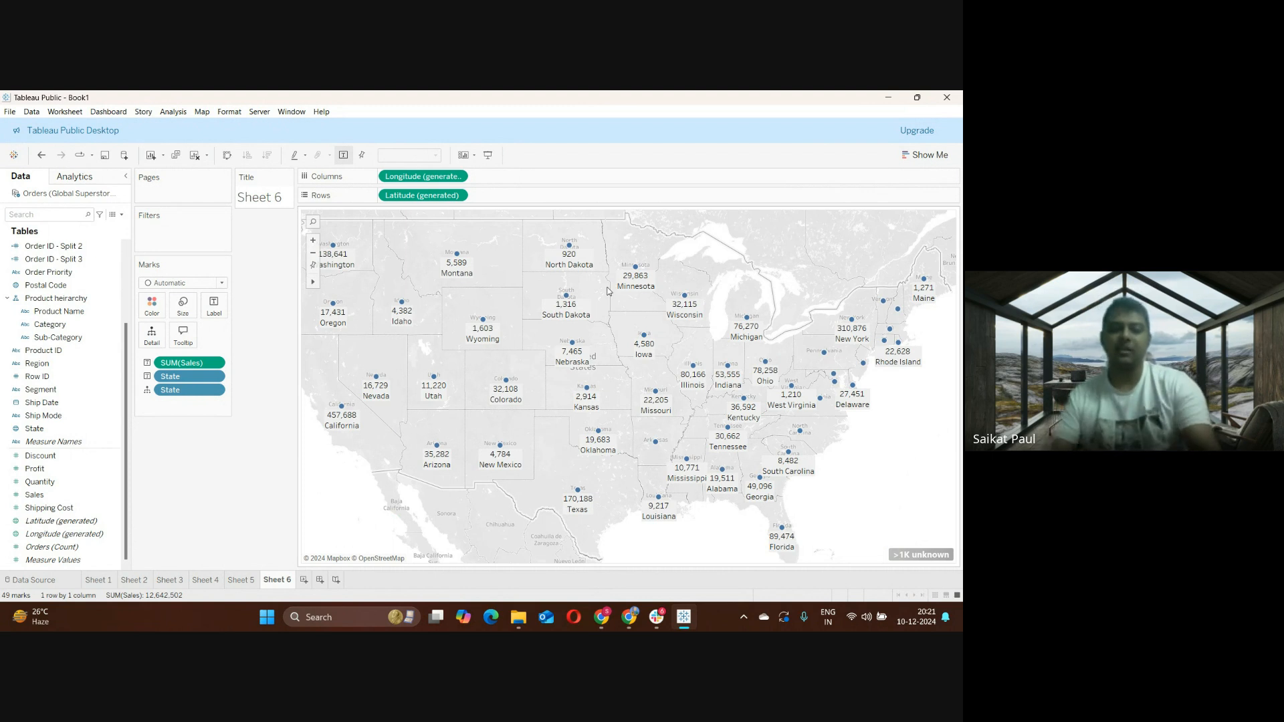
Switch to the Google Meet screen-sharing notice in Chrome and stop sharing the screen
mouse_move(605, 620)
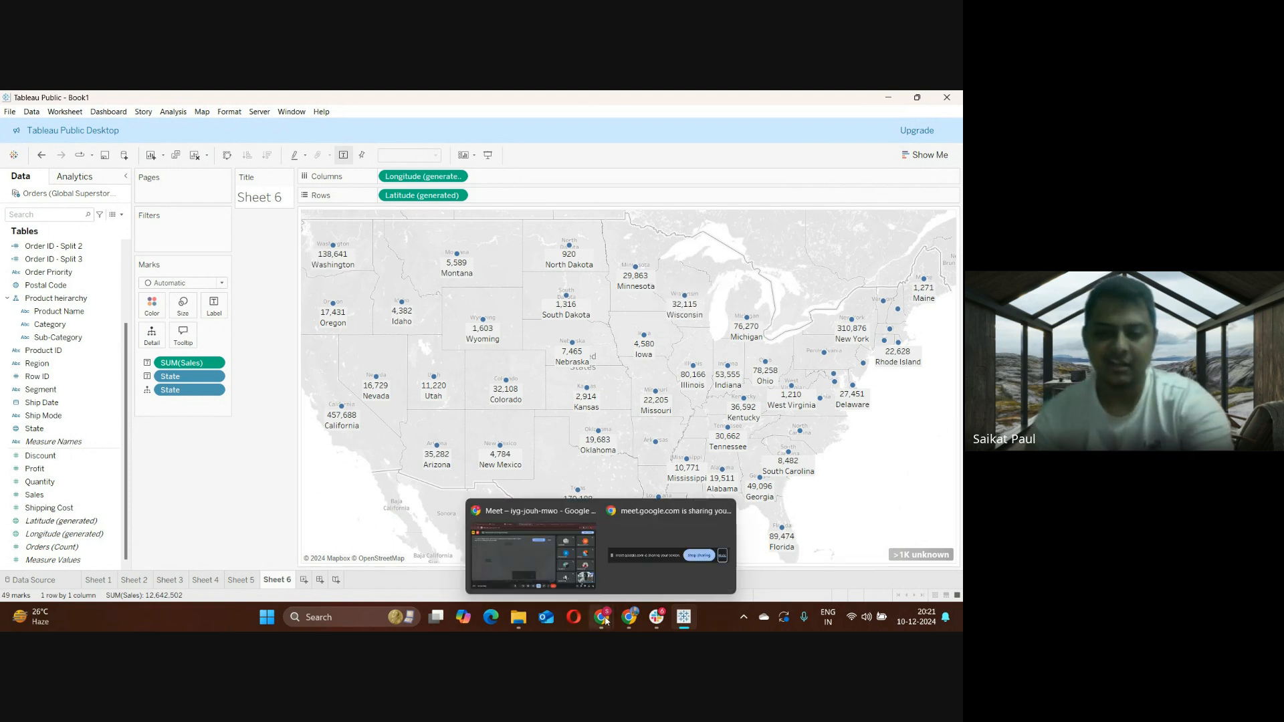
left_click(636, 528)
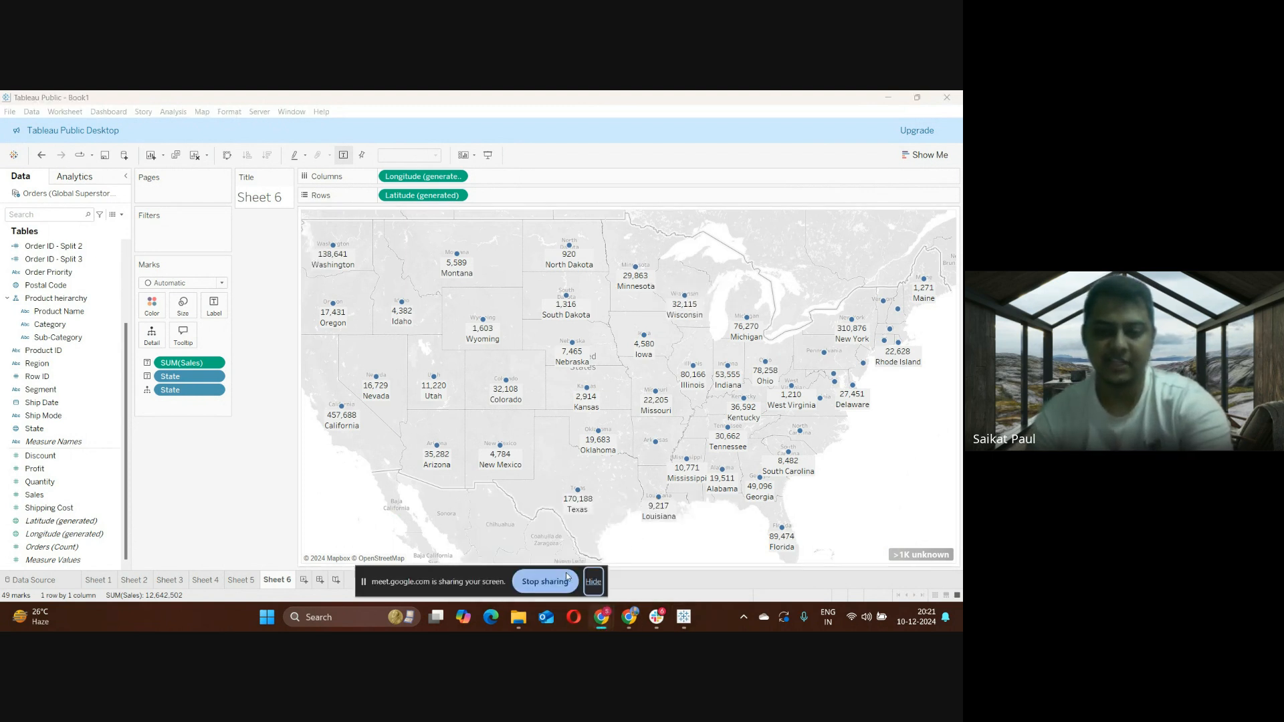
left_click(544, 581)
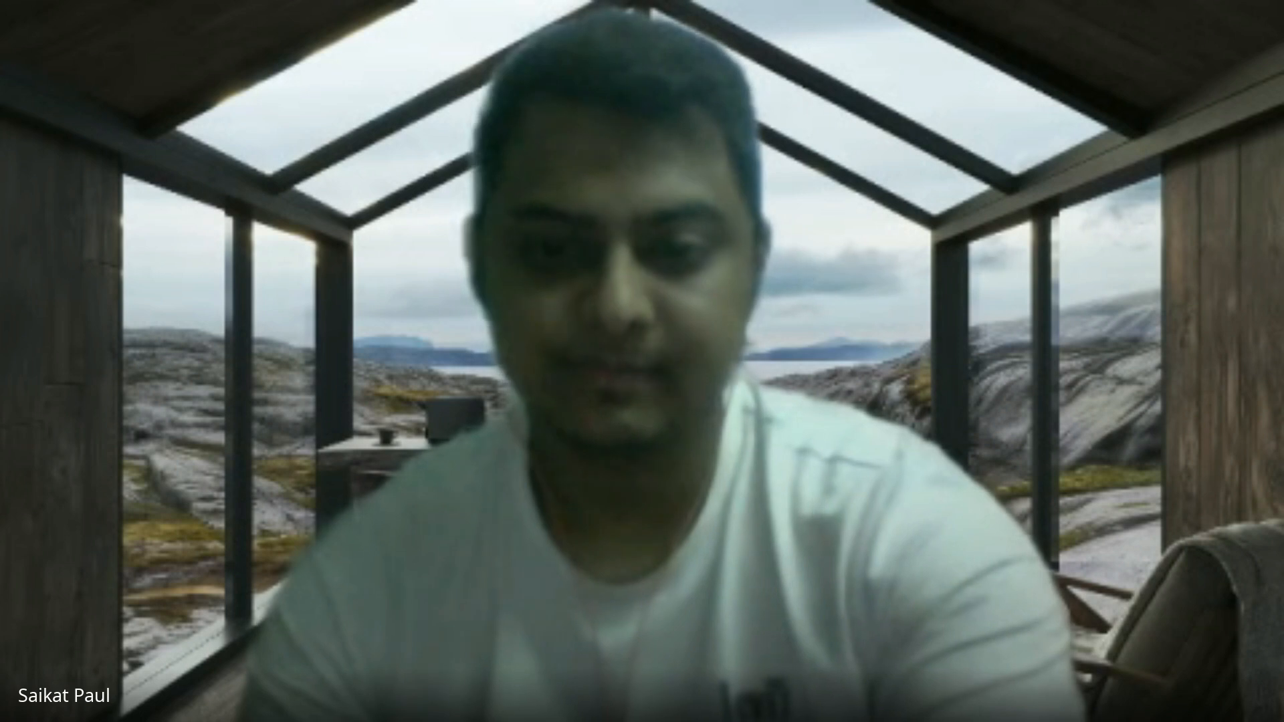